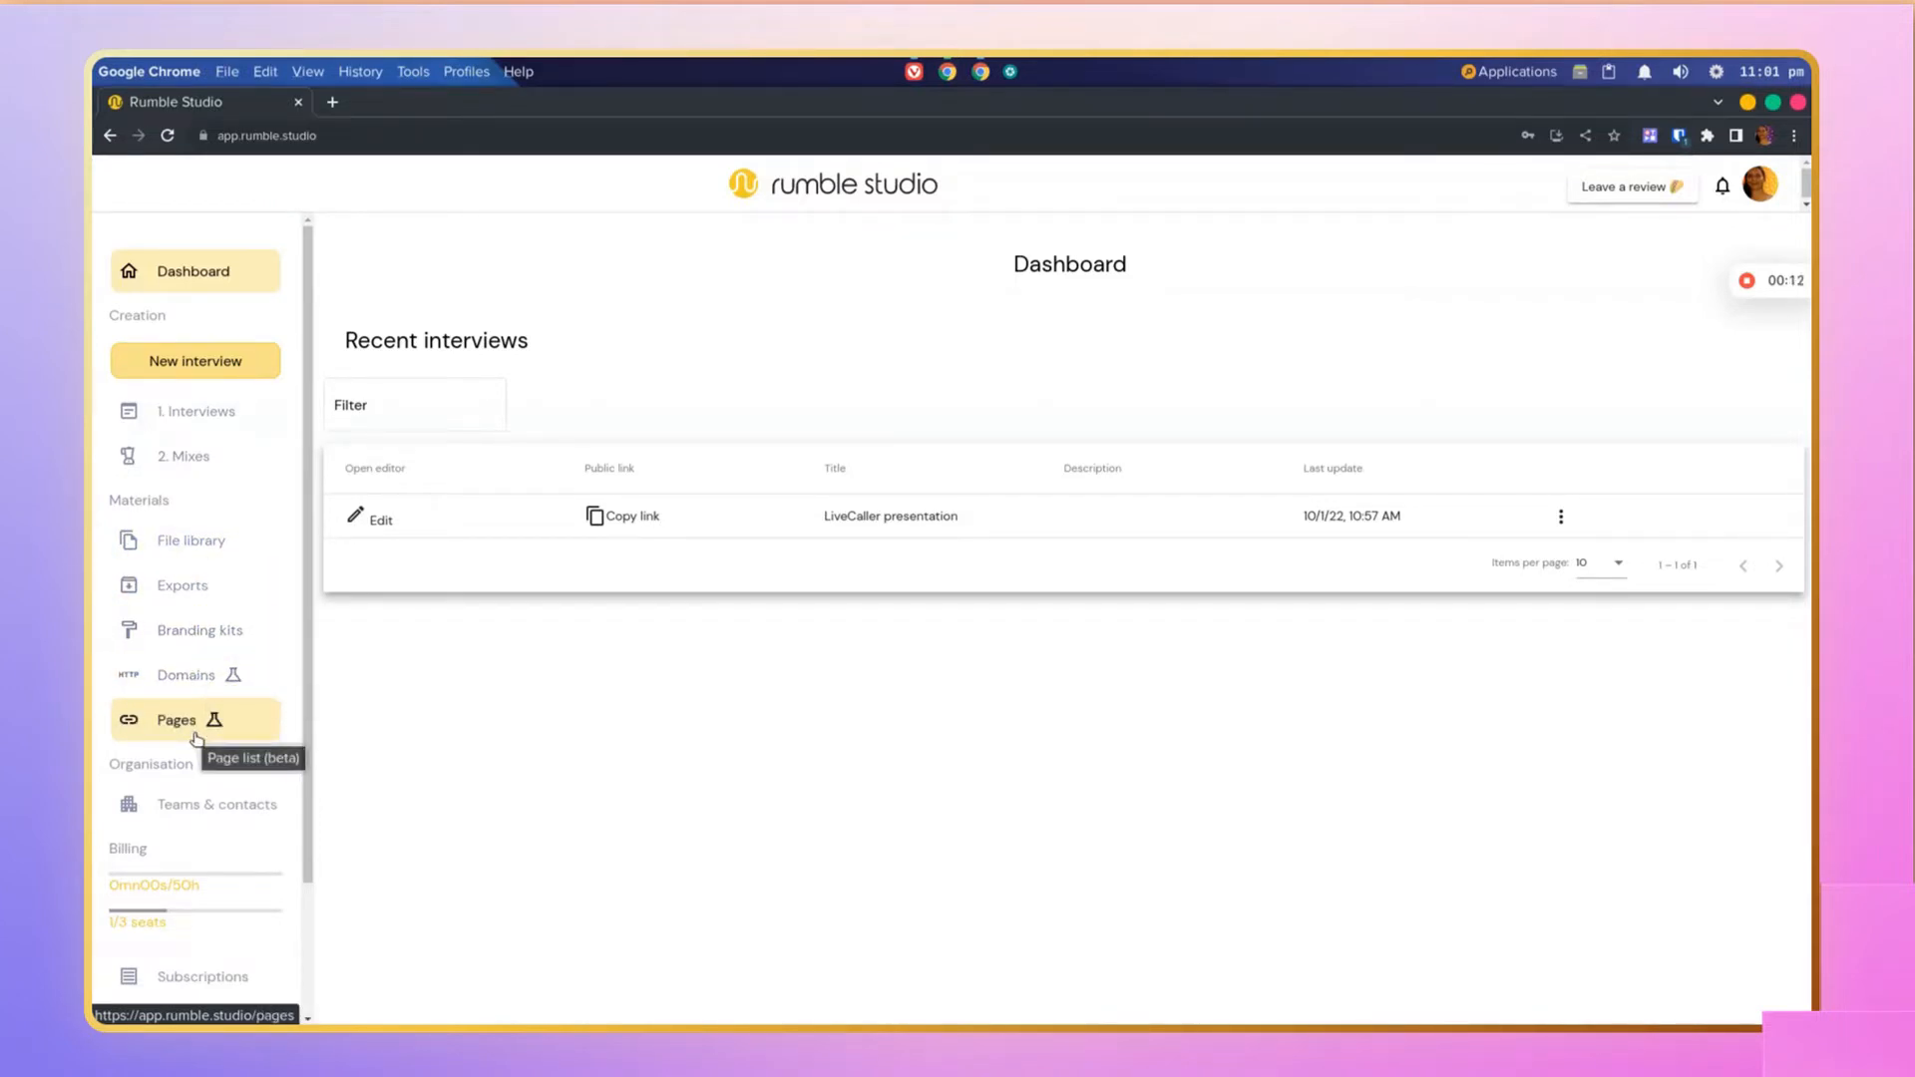
Step: Create a new simple audio interview titled Interviewing Garfield
scroll(188, 810, "down", 3)
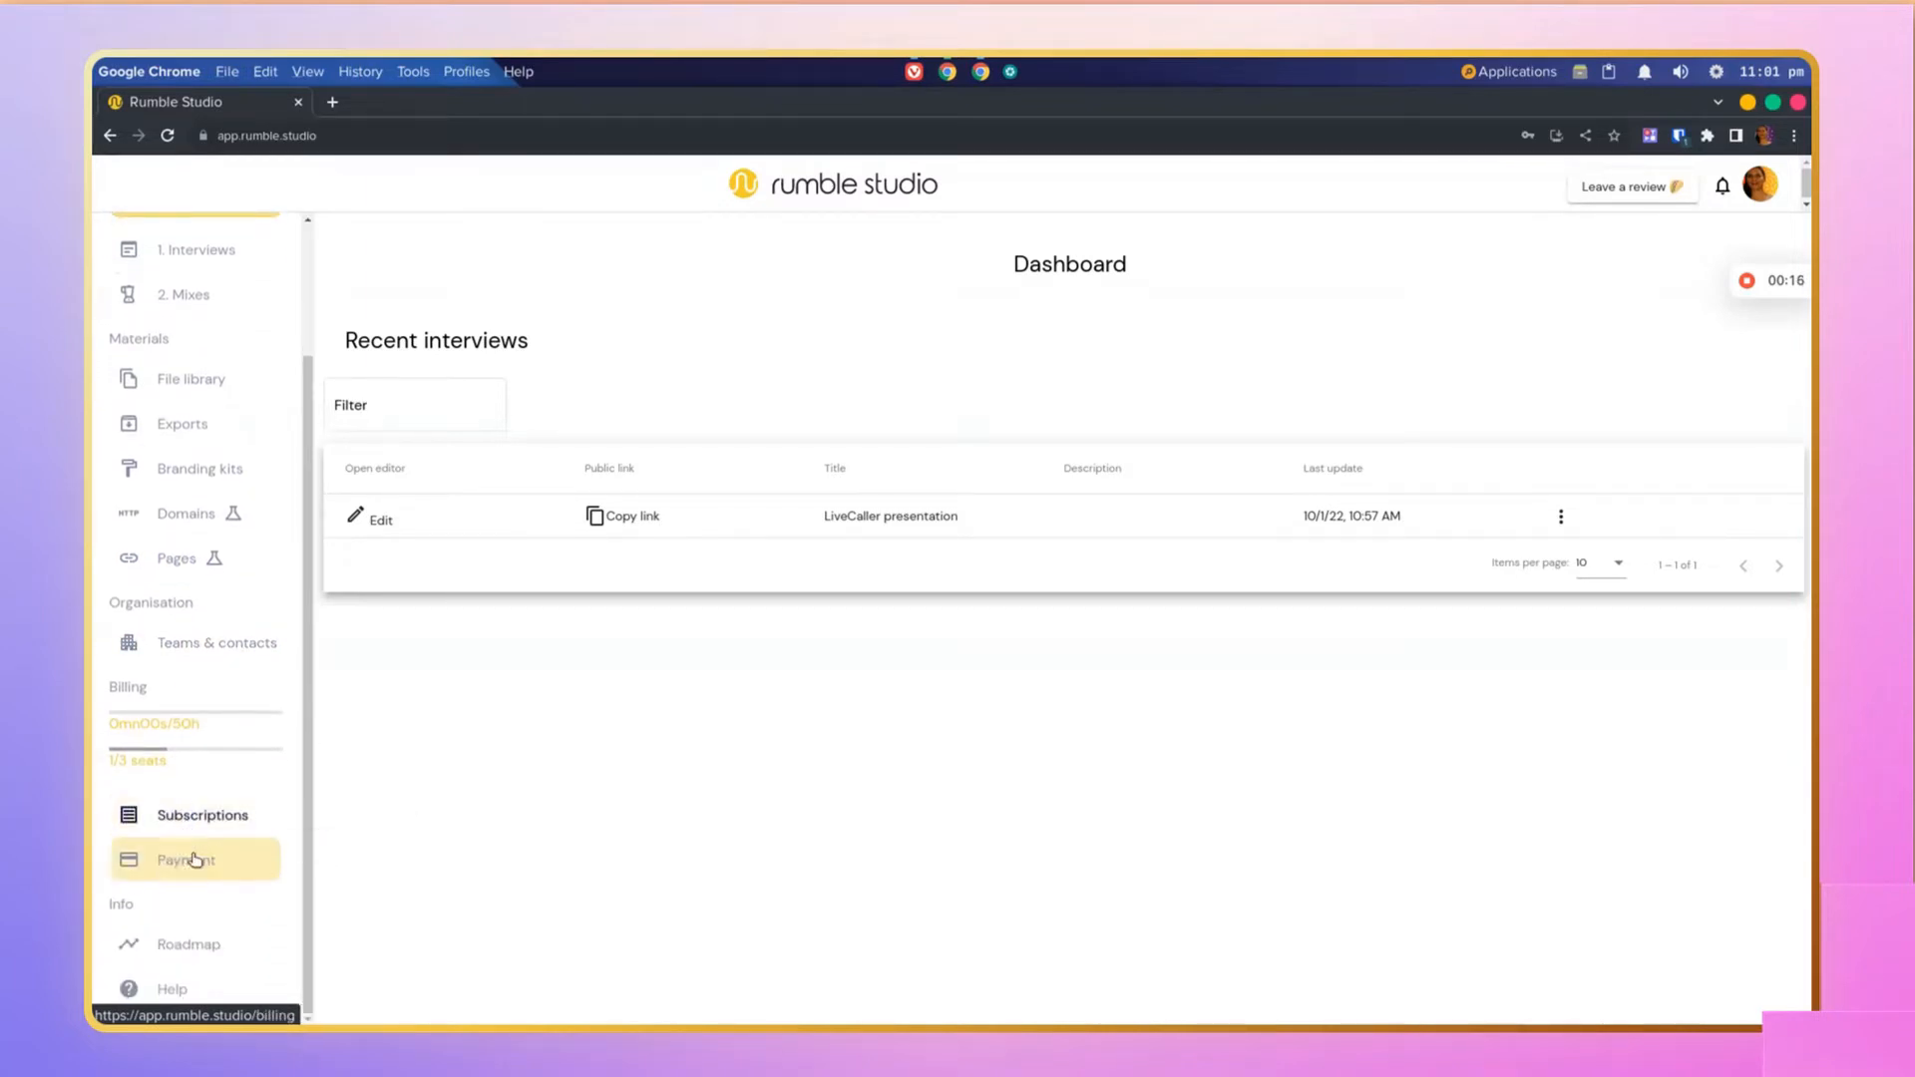
scroll(210, 649, "up", 3)
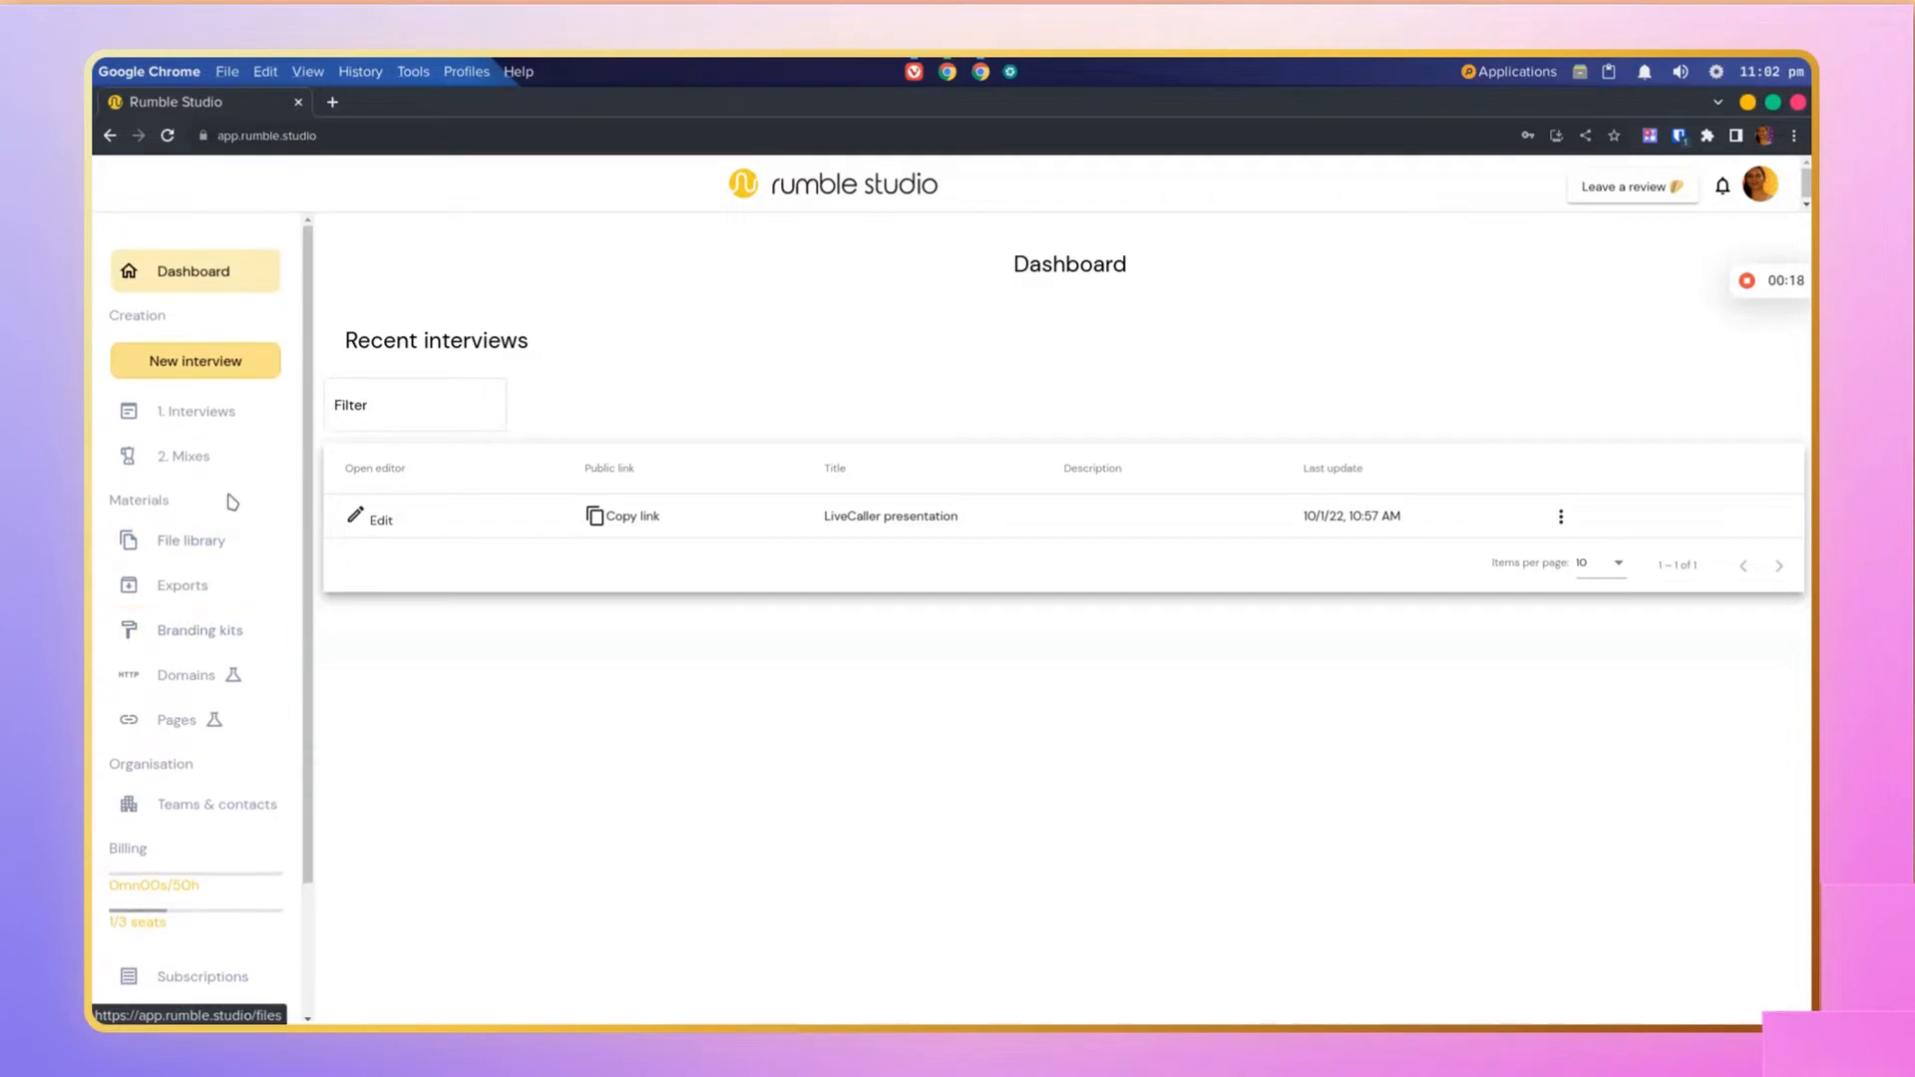
left_click(221, 355)
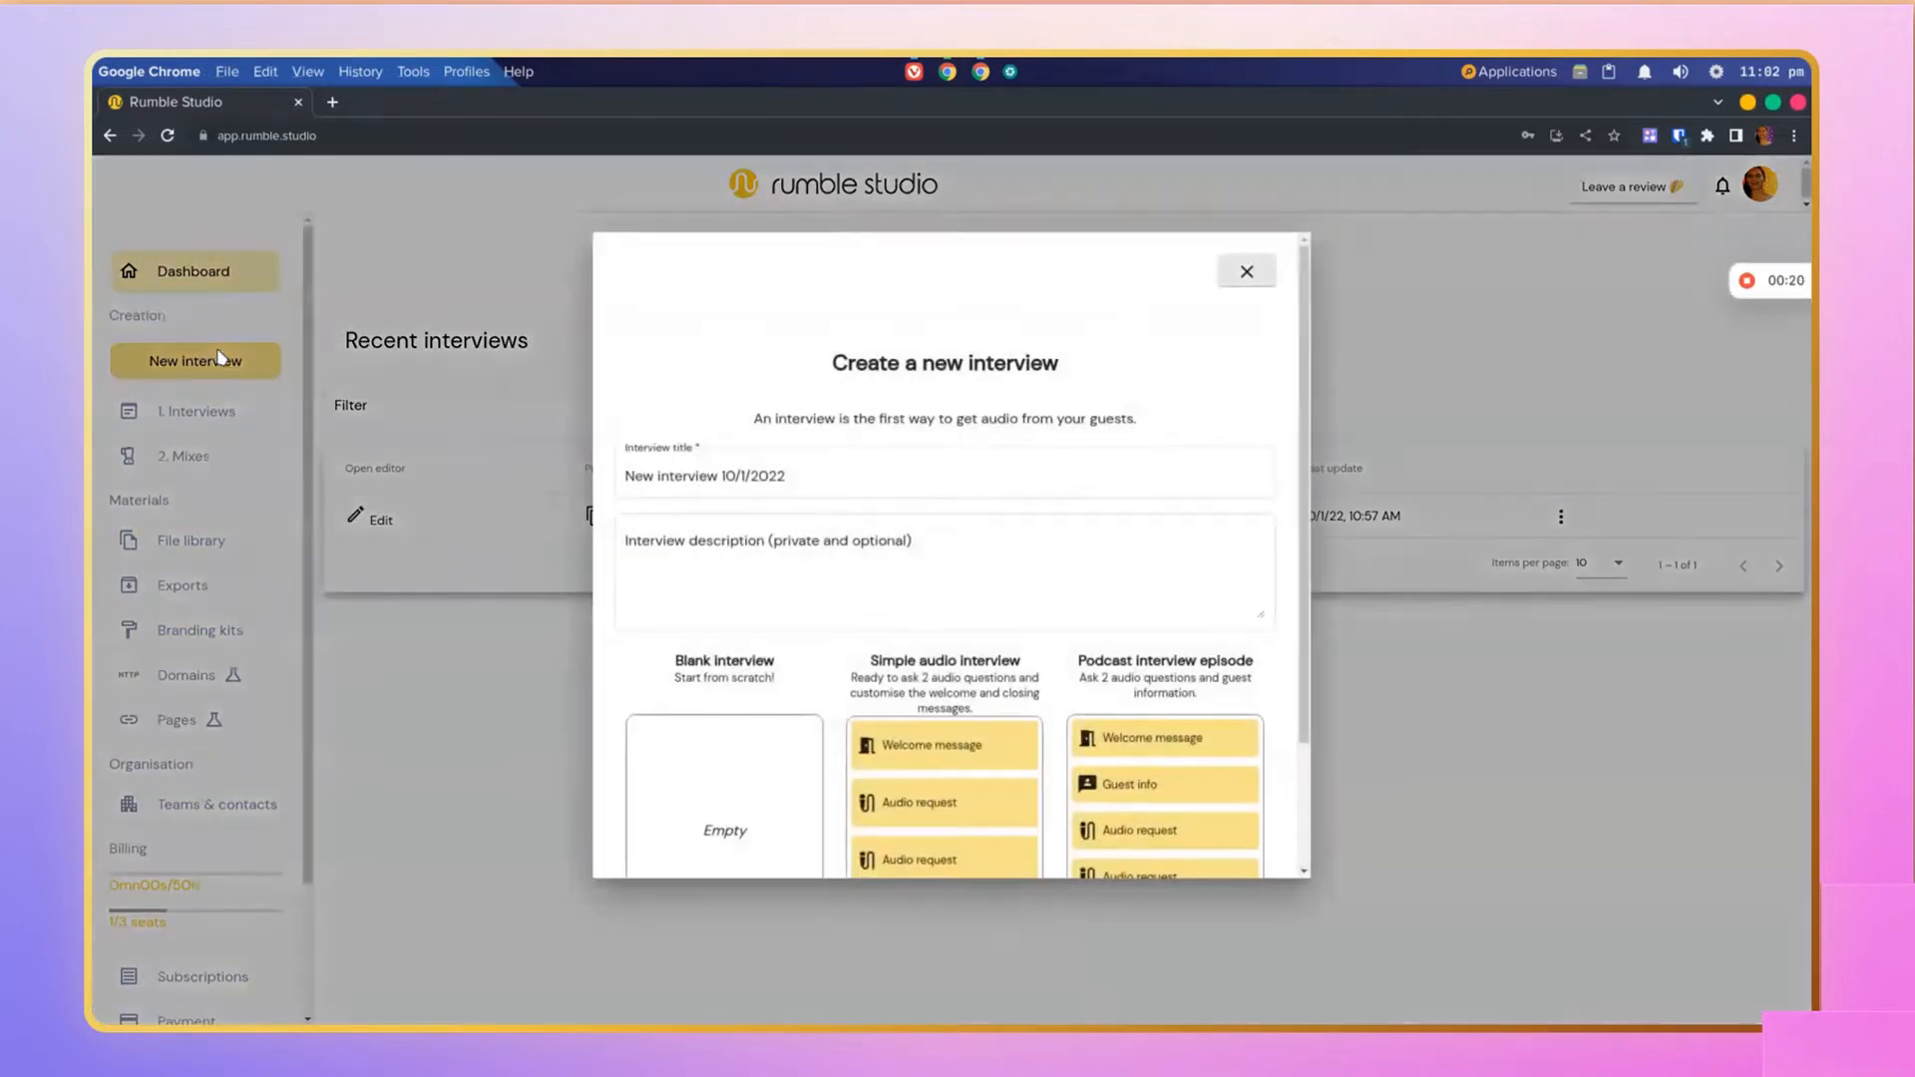
left_click_drag(789, 477, 613, 479)
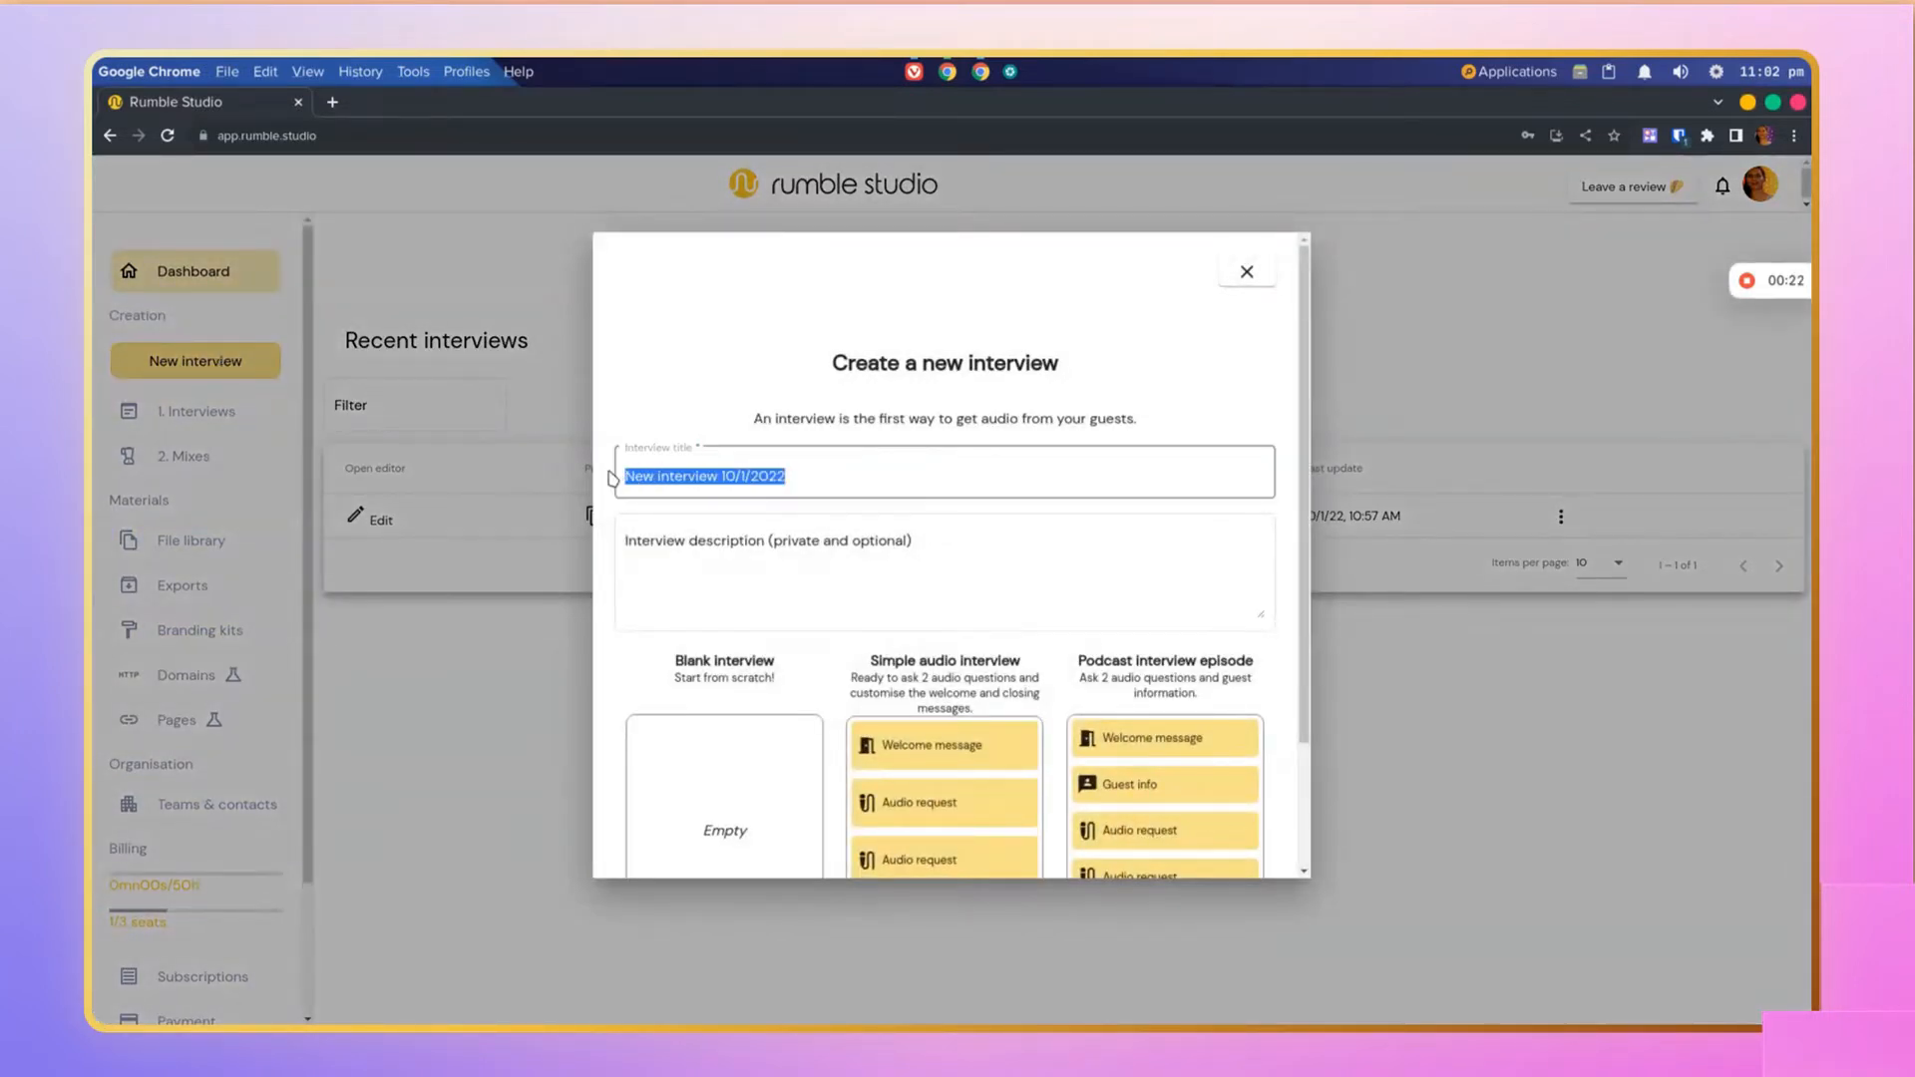
type("Int")
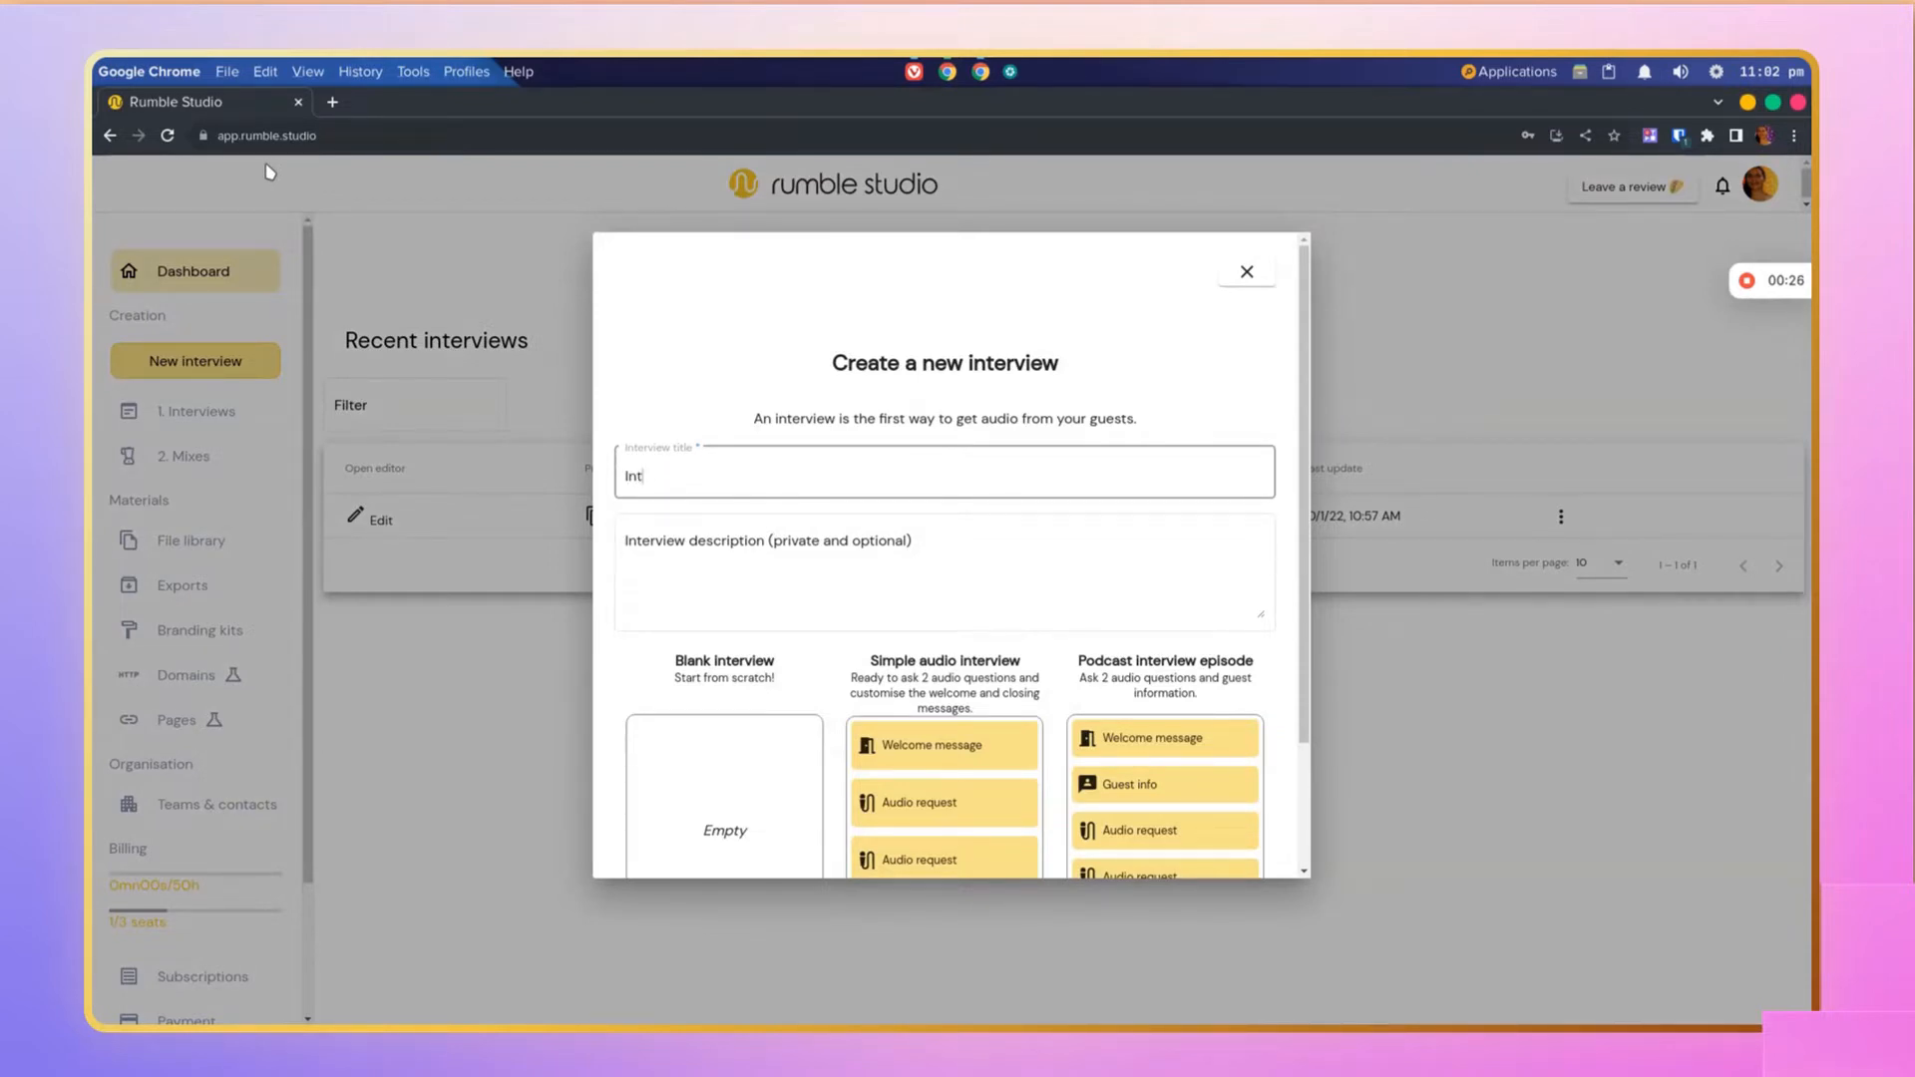
type("erviewing Garfield")
scroll(856, 458, "down", 3)
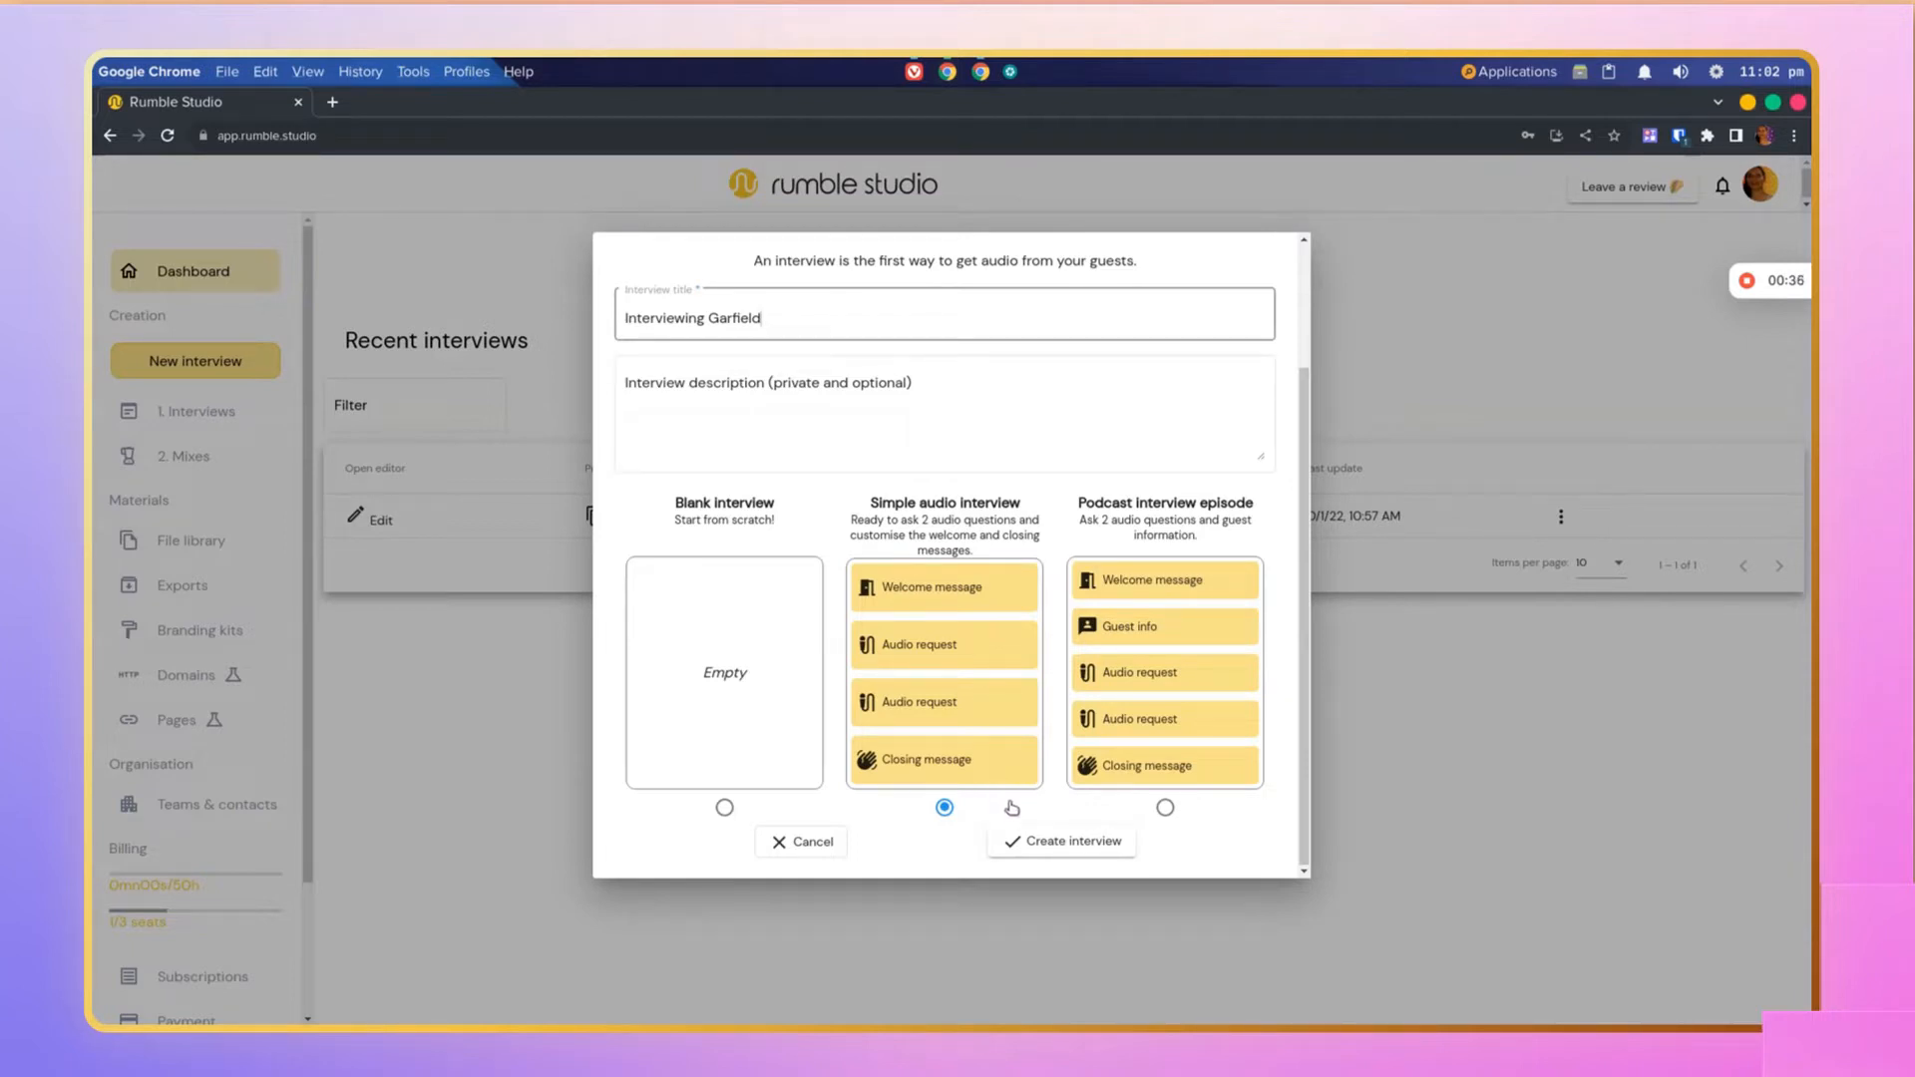
left_click(1033, 846)
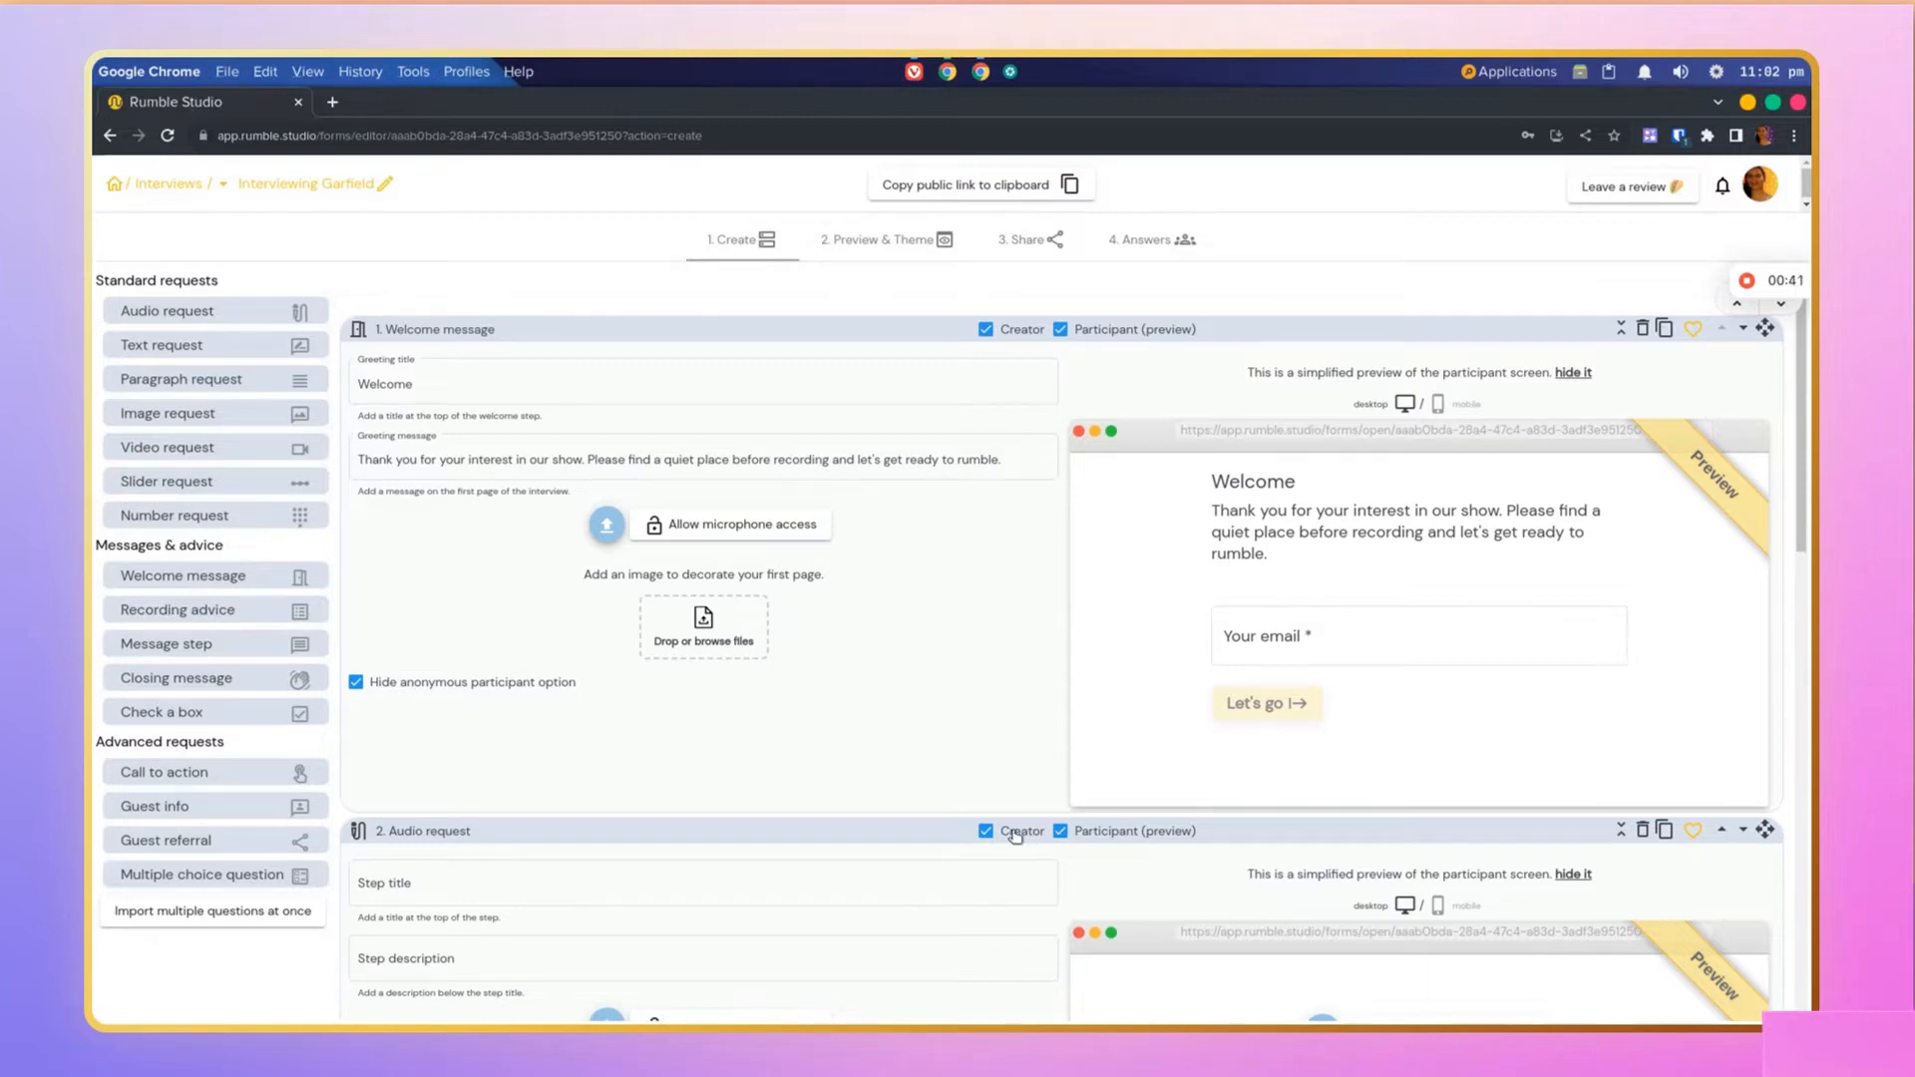
Step: Change the welcome message's greeting title to Welcome Garfield!
left_click(483, 380)
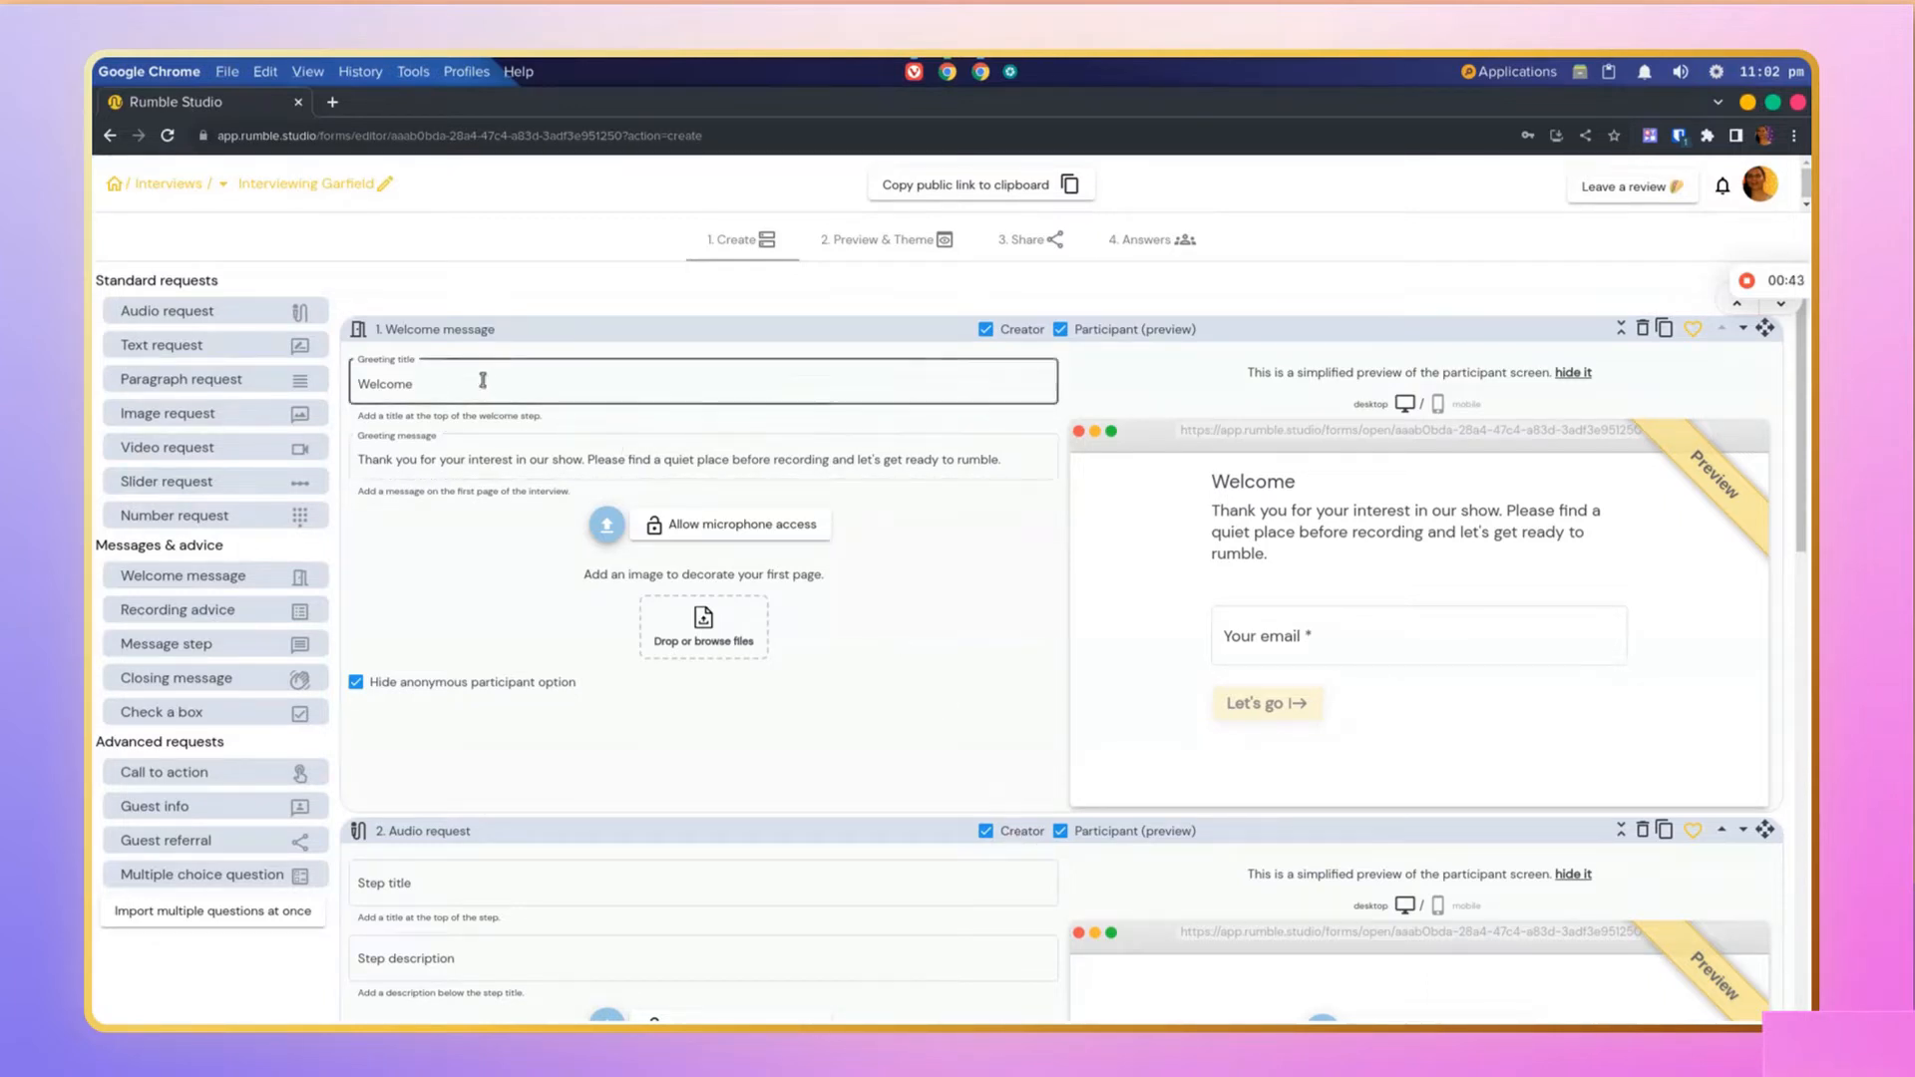
type("Garfield")
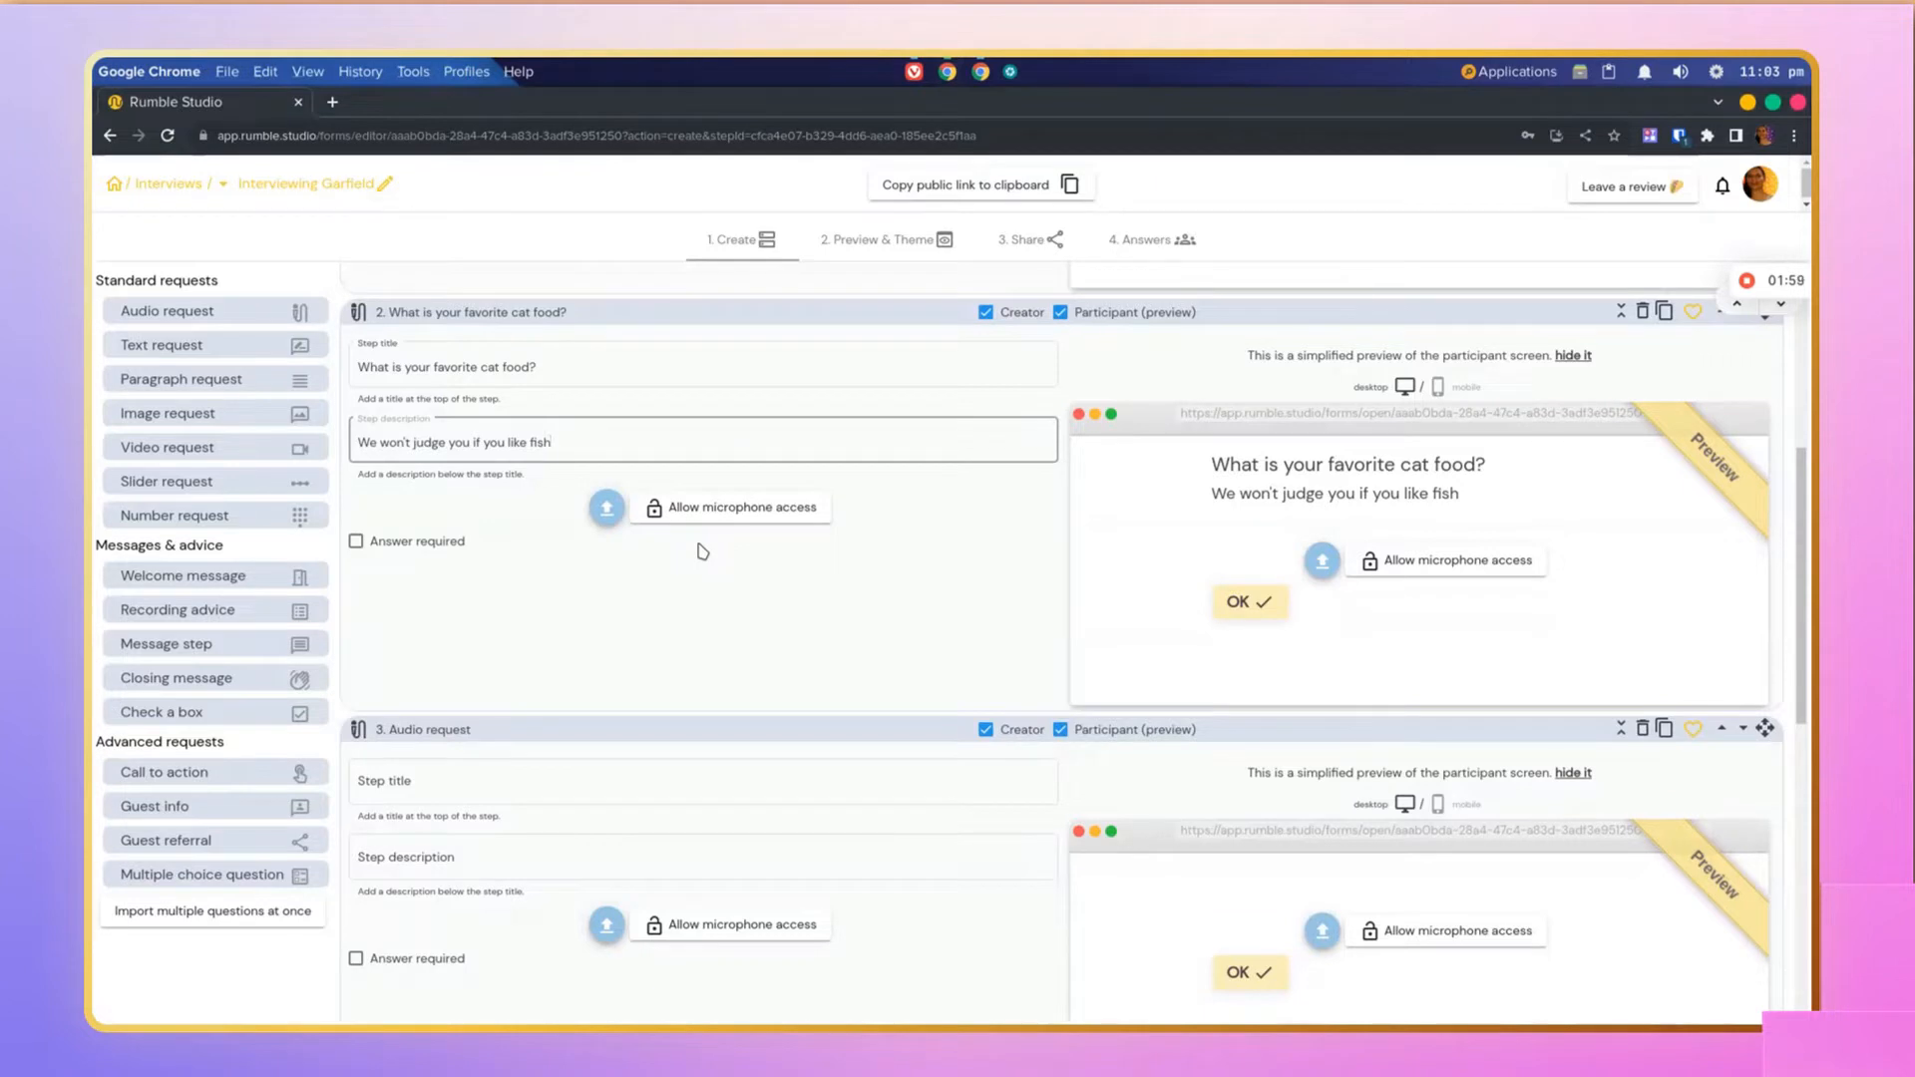
Step: Delete the second, empty audio request step
scroll(702, 552, "down", 2)
scroll(703, 552, "down", 1)
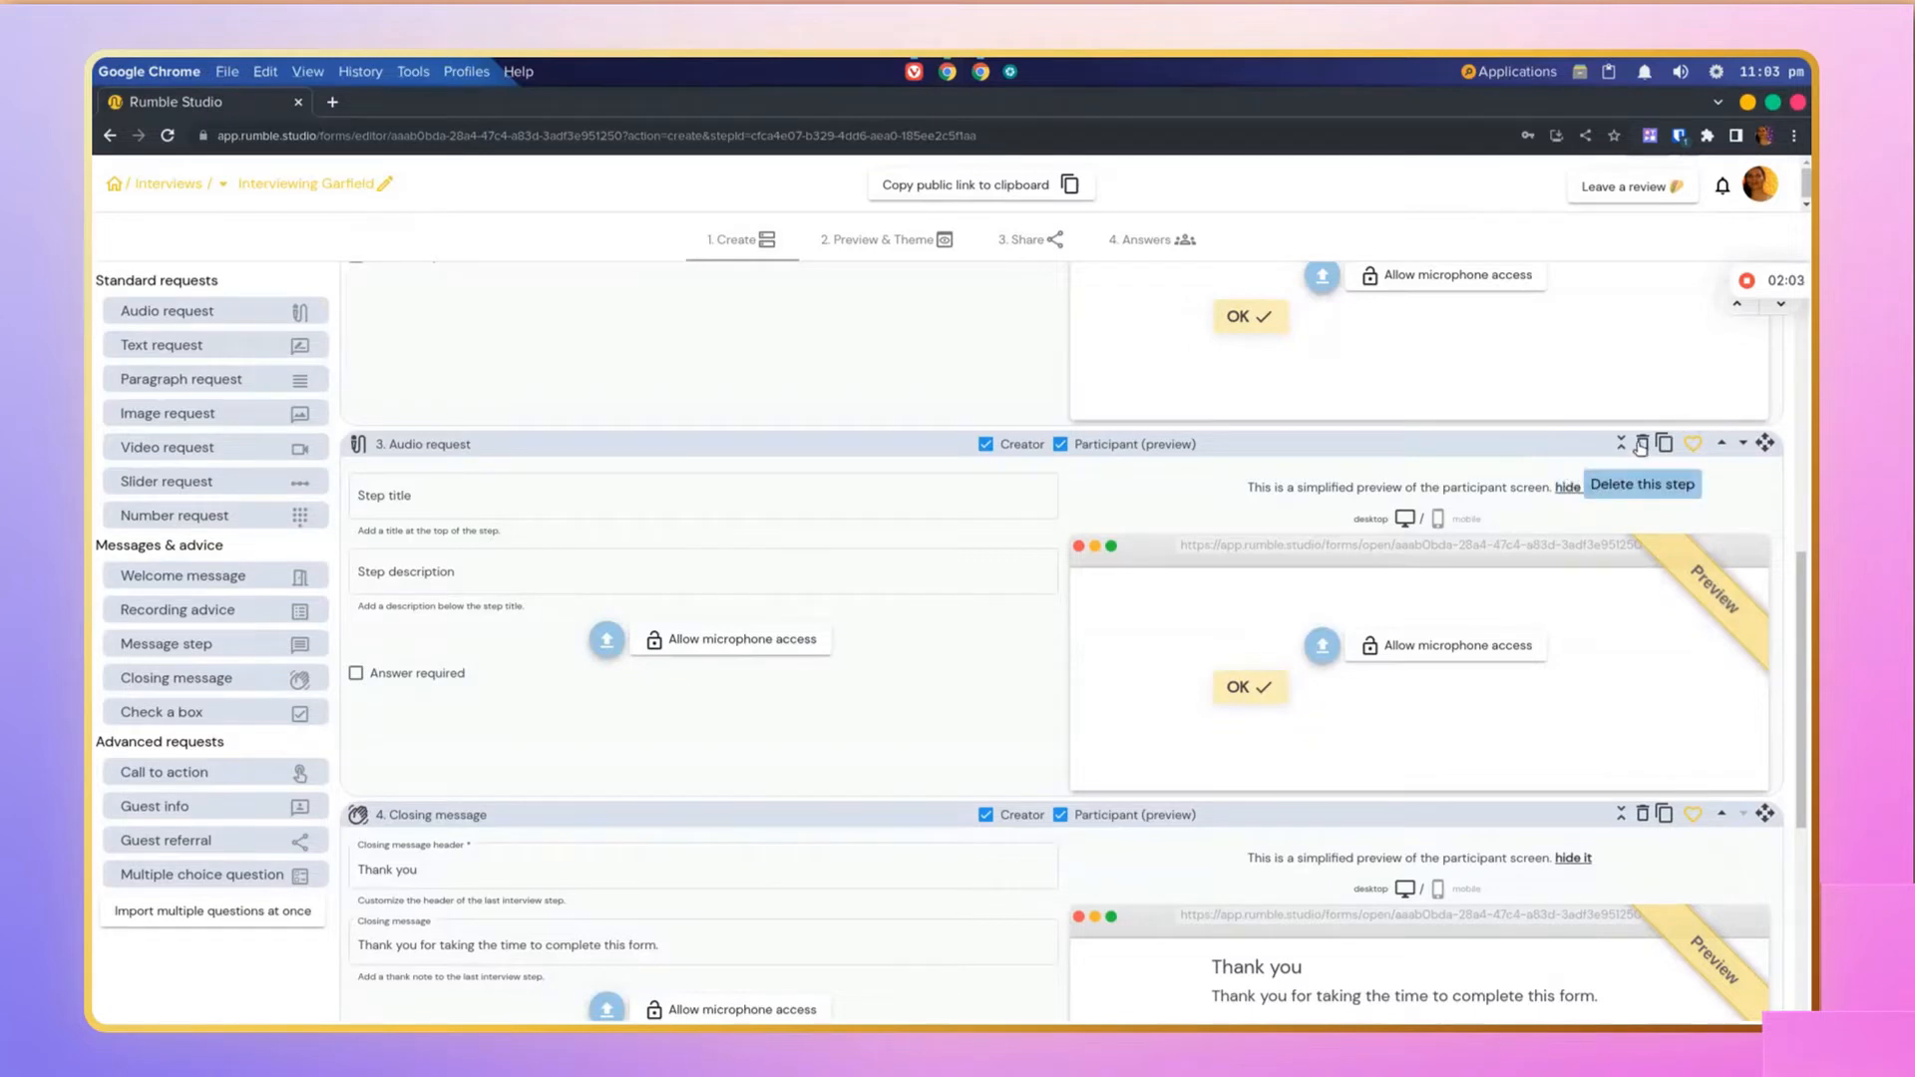
left_click(1641, 444)
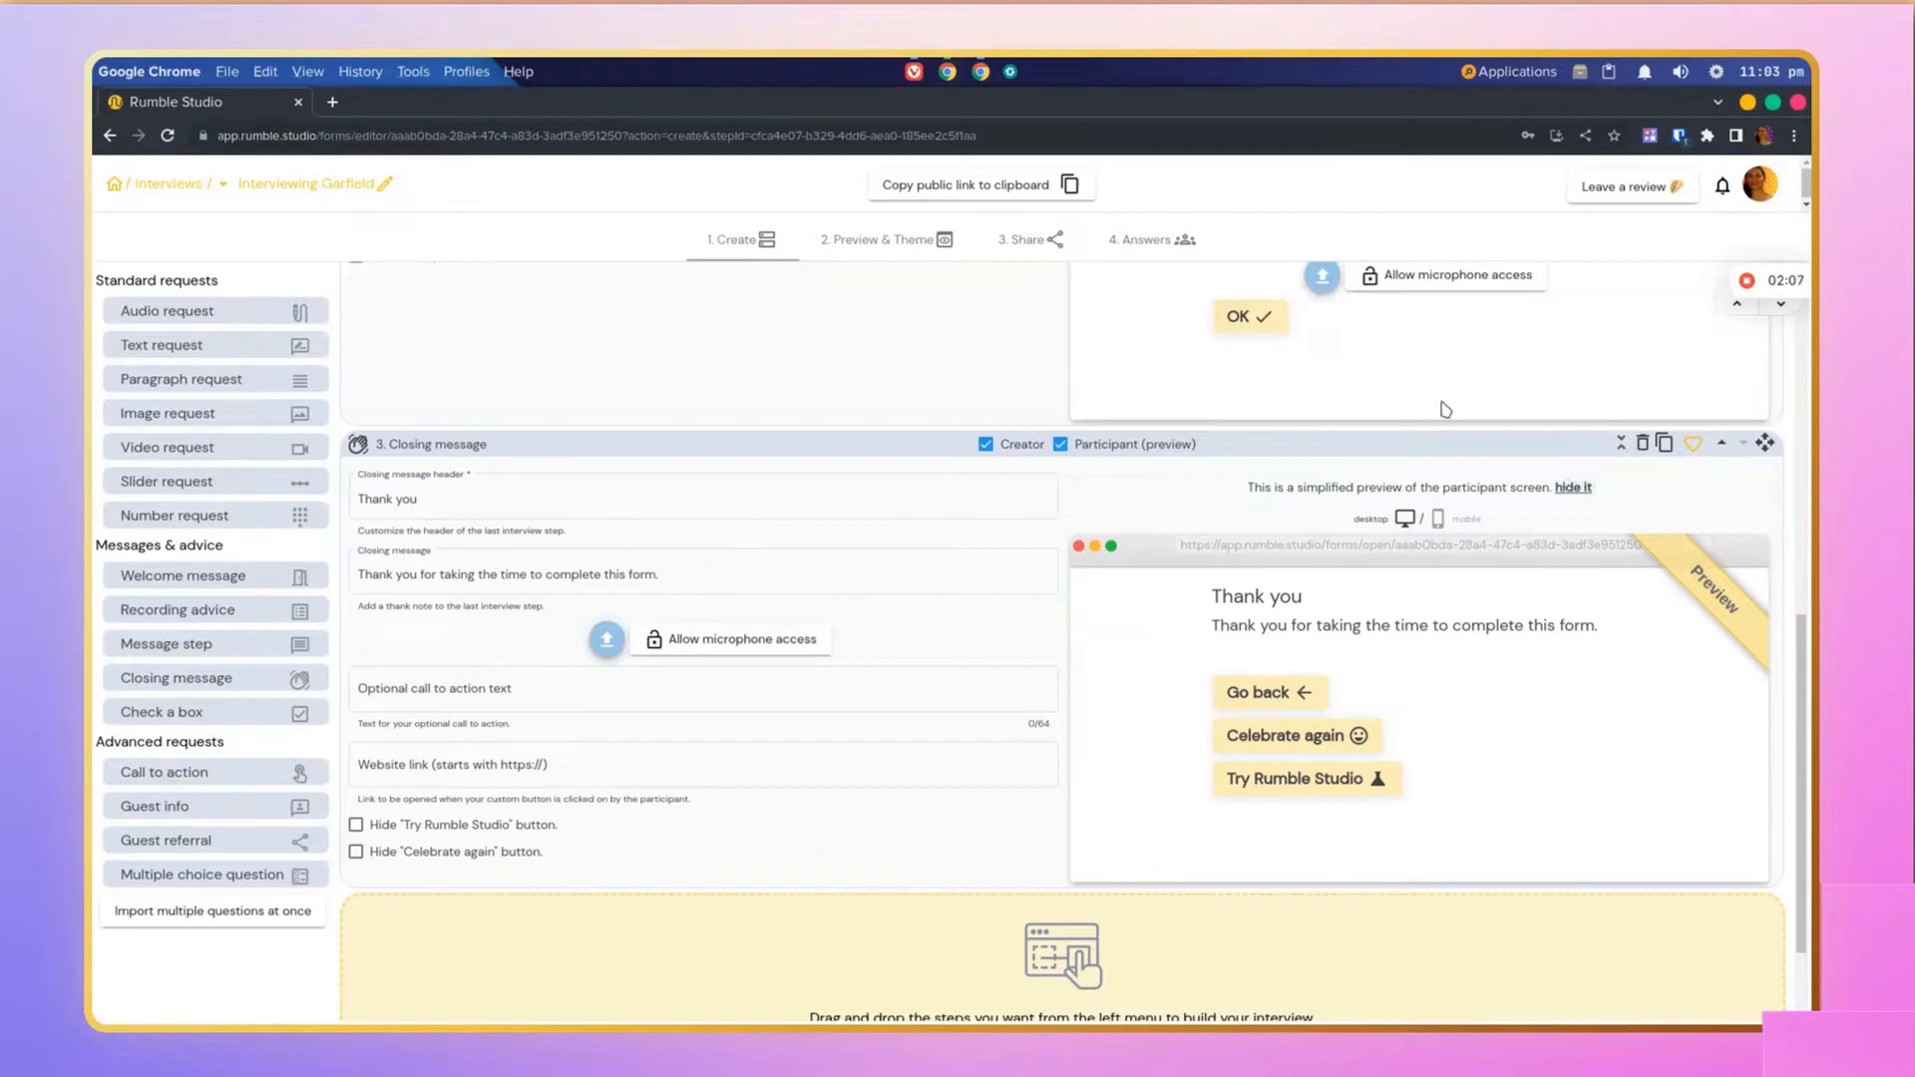
Step: Add a Video request step after the cat food question
left_click(783, 588)
scroll(783, 597, "up", 1)
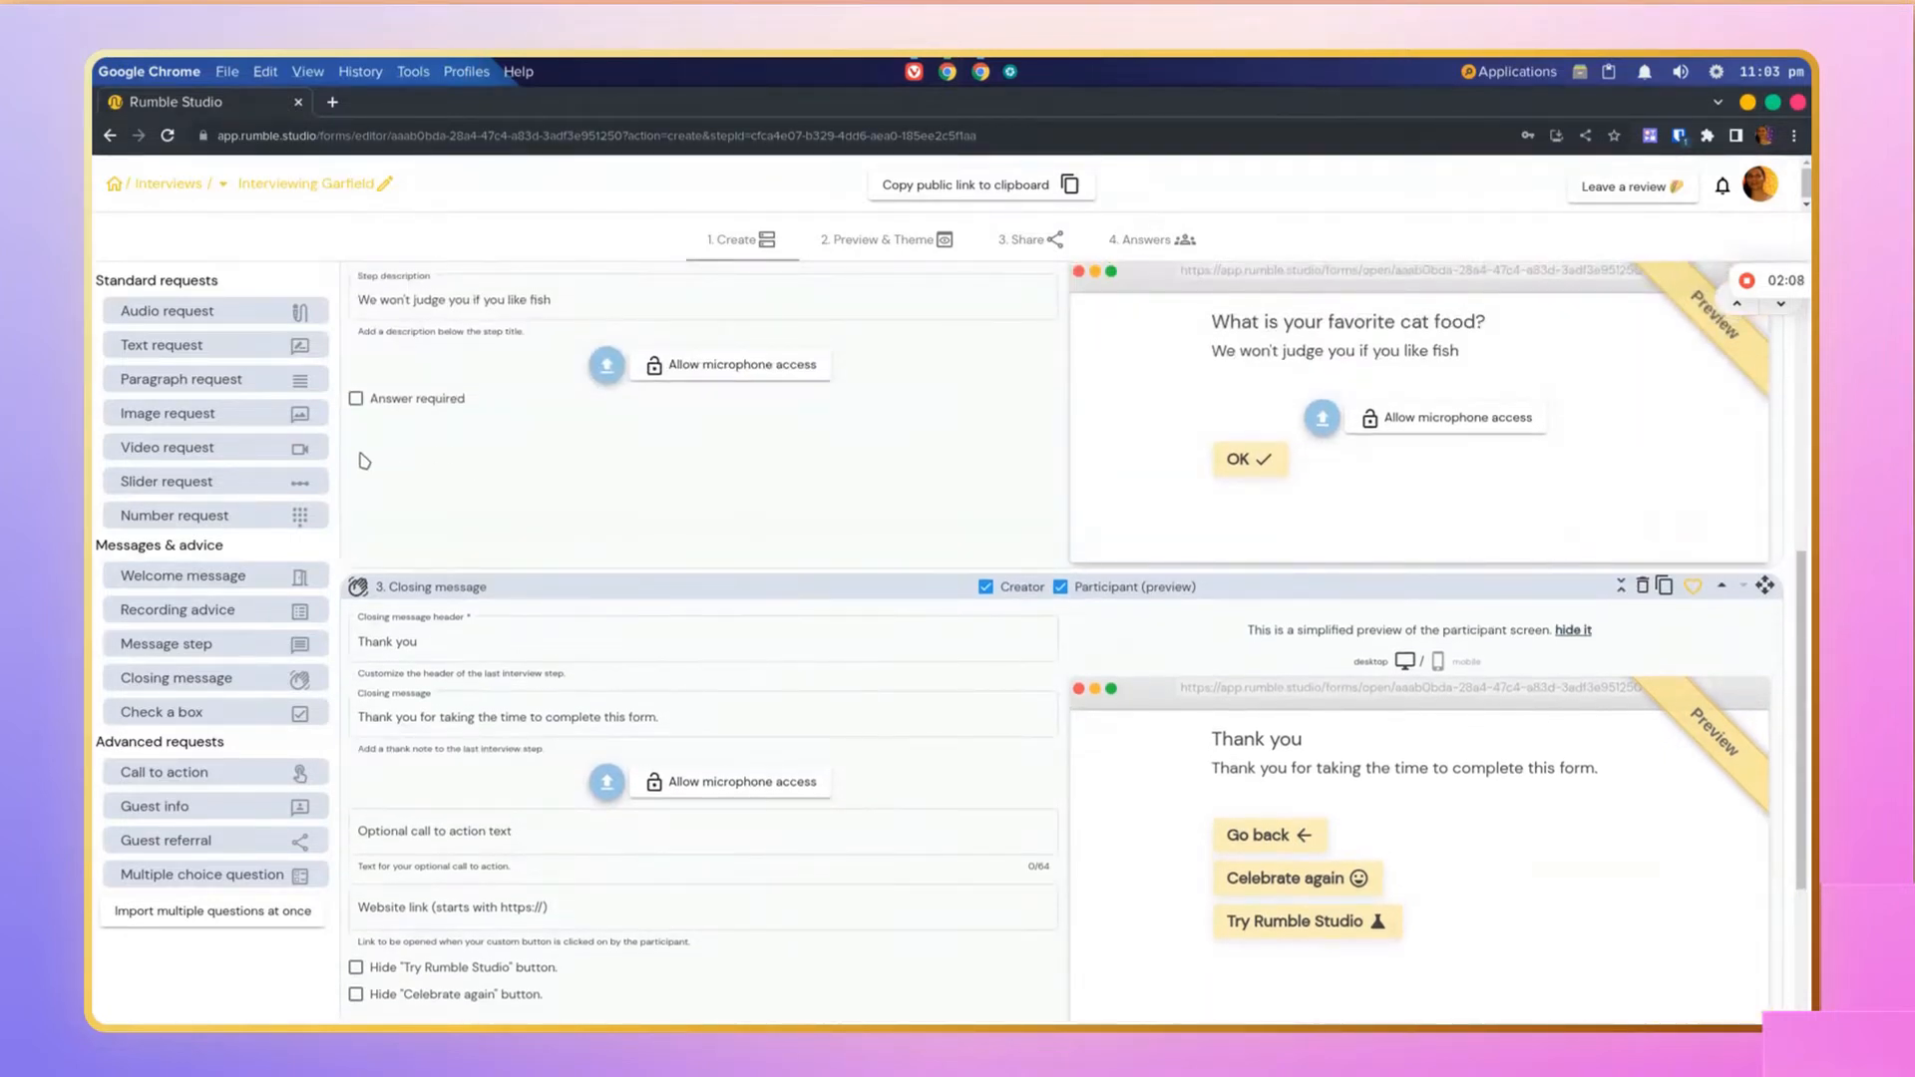
left_click_drag(215, 450, 581, 555)
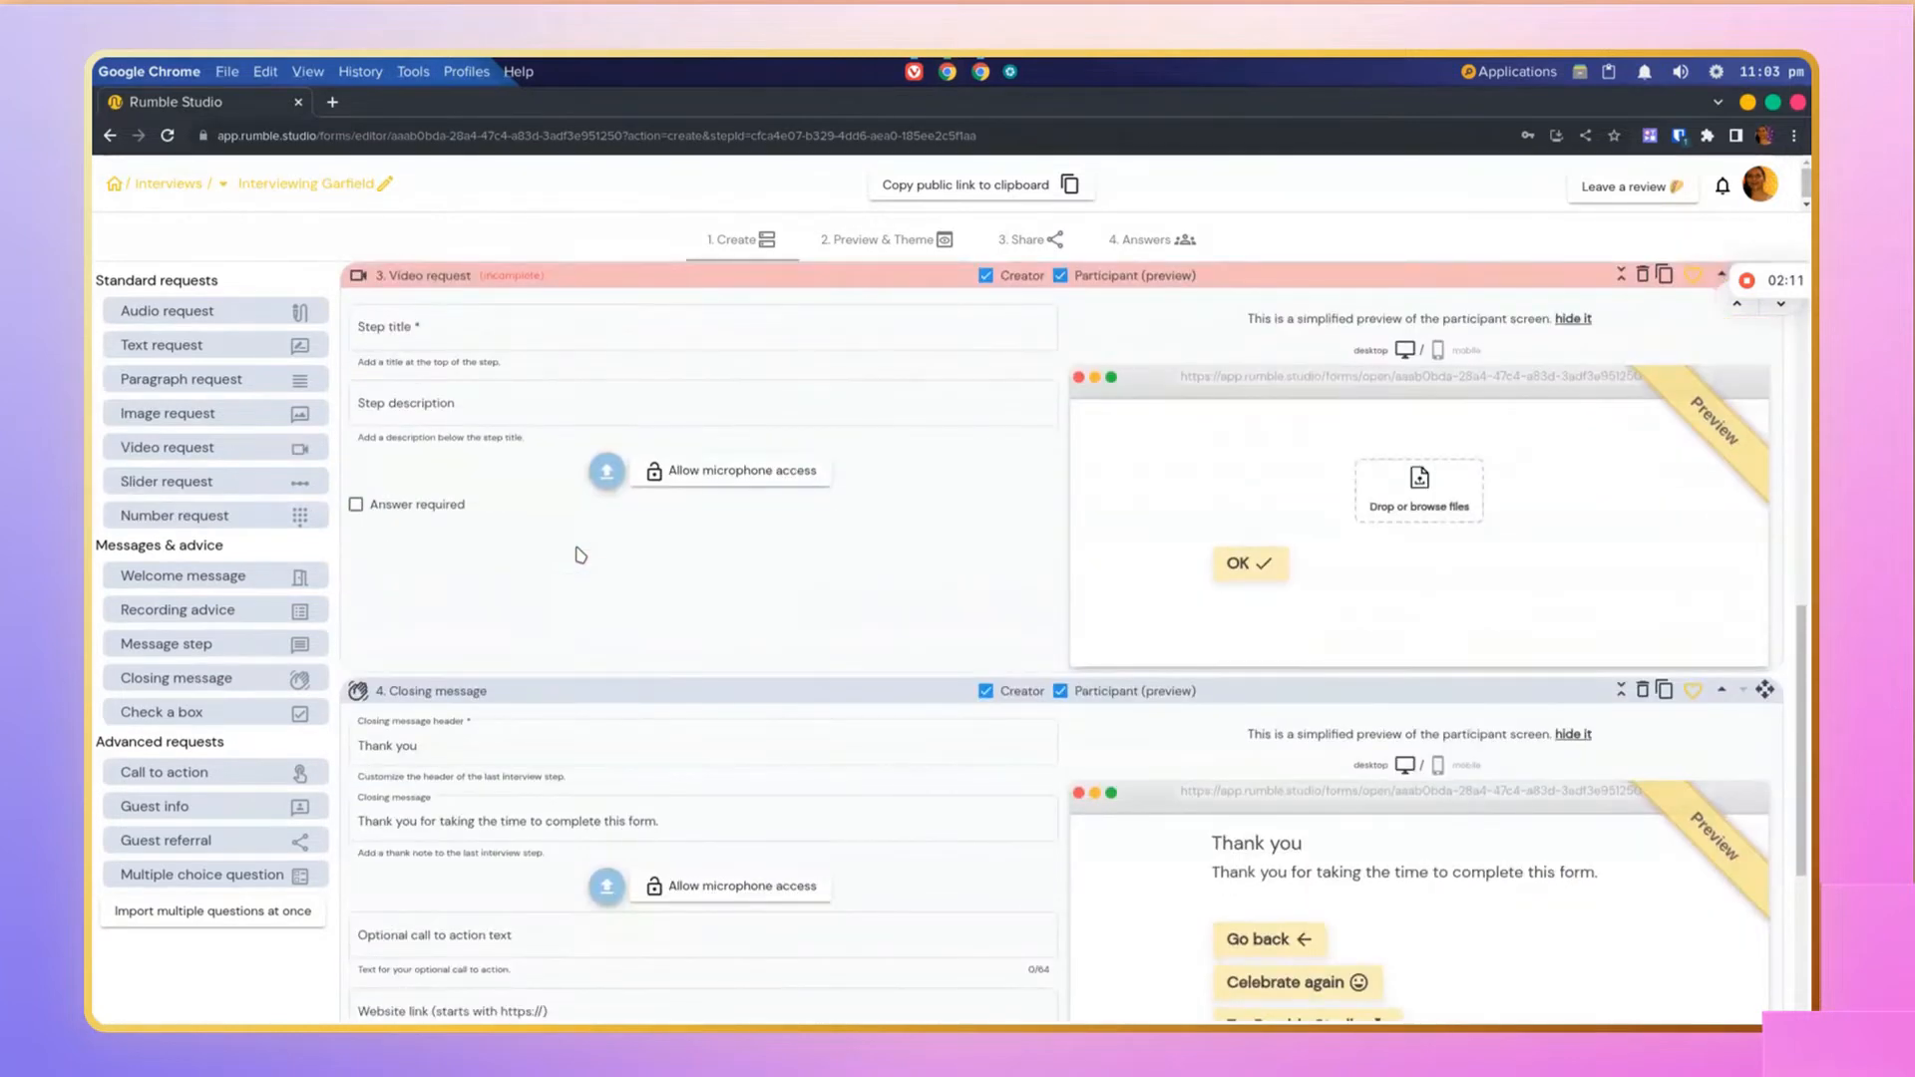
Step: Title the video step Show us your best move
left_click(463, 332)
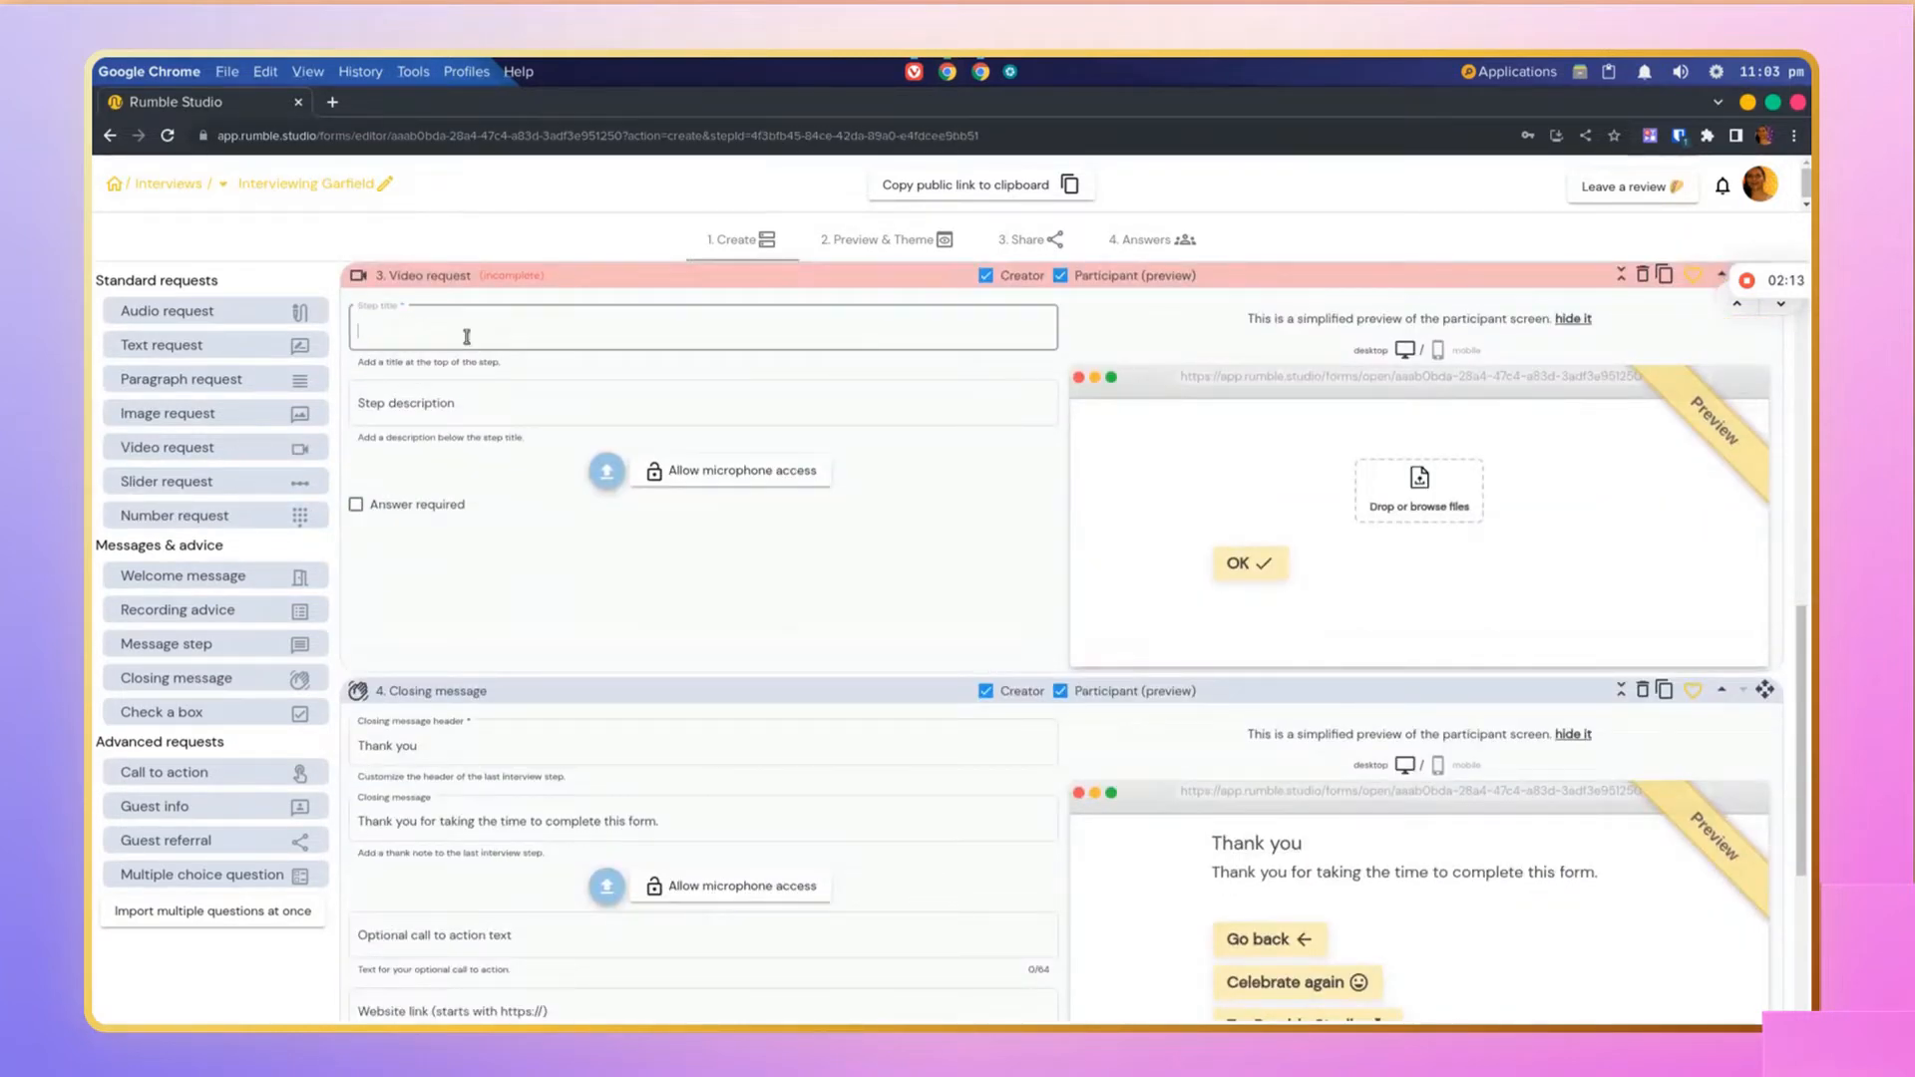
type("Show")
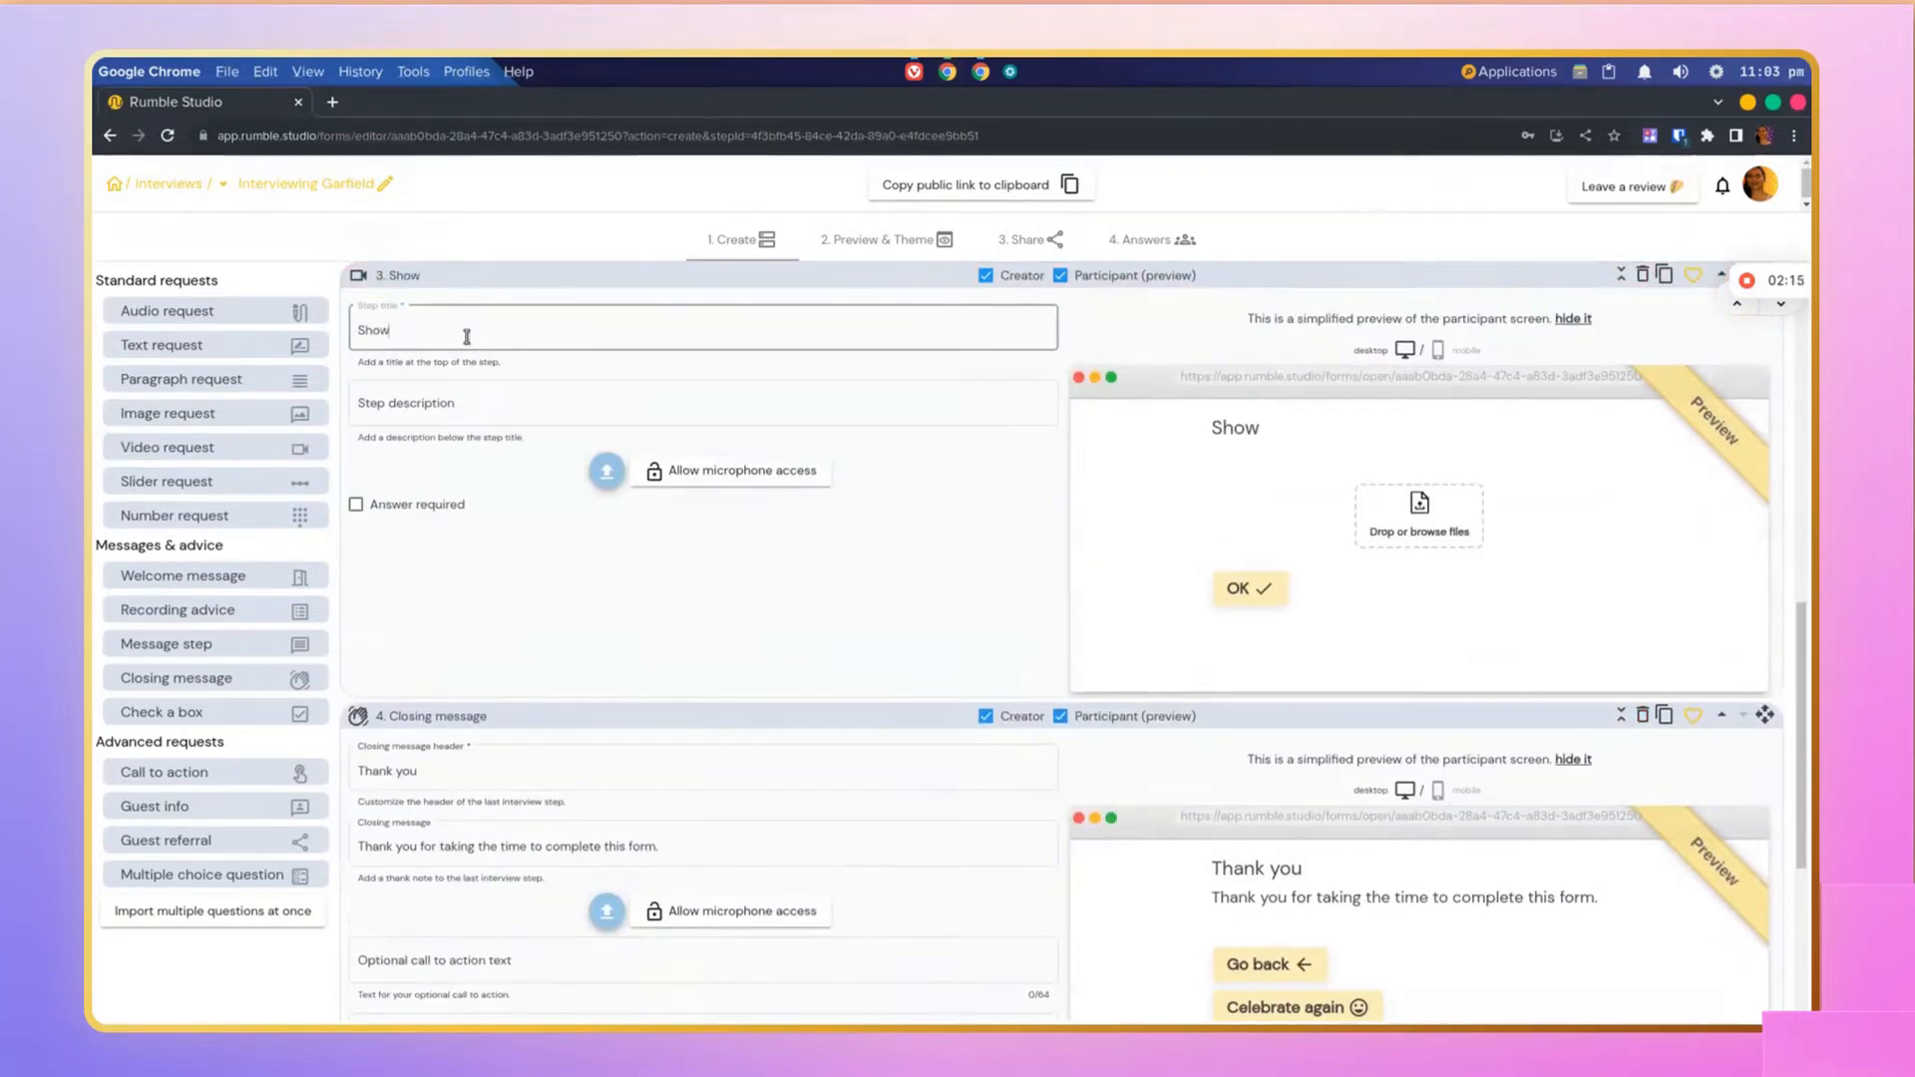
type(" us yo")
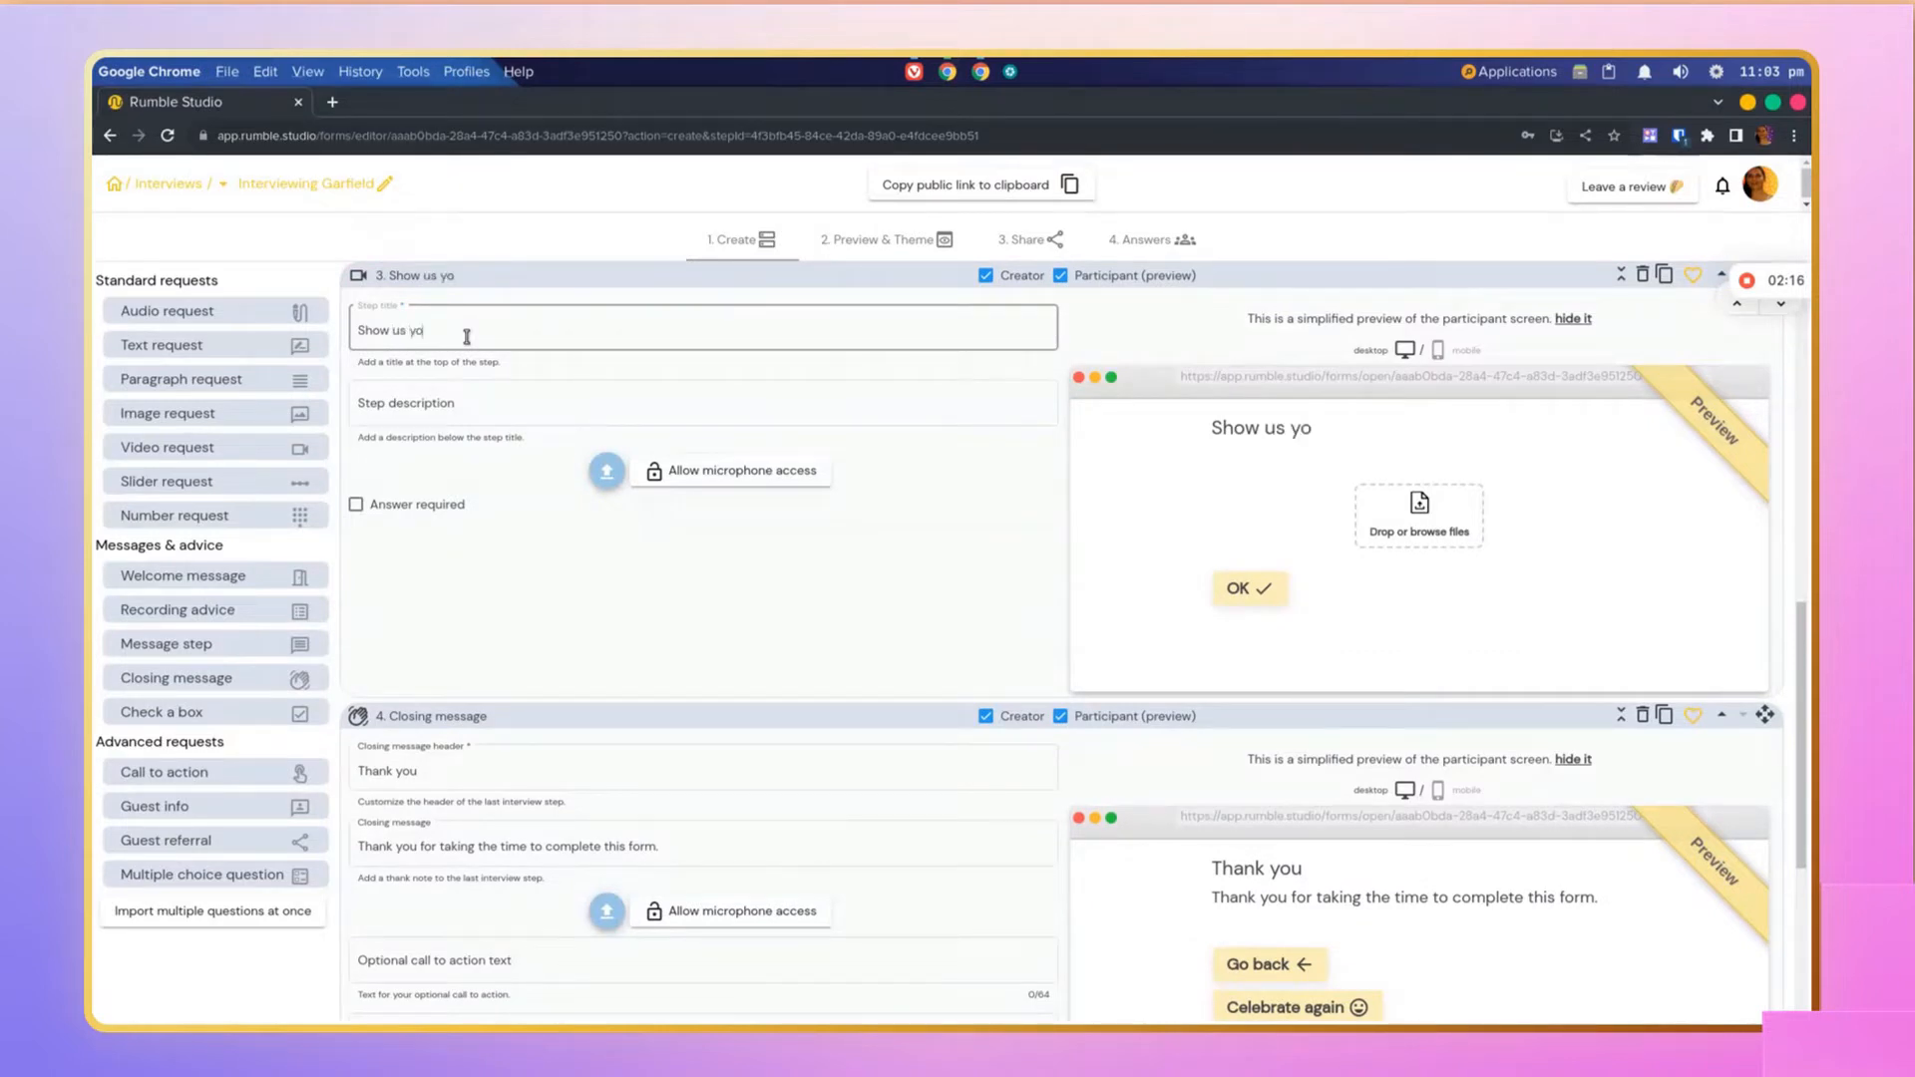
type("ur best move")
Step: Give the video step the description We'd like to know more and make its answer required
left_click(440, 399)
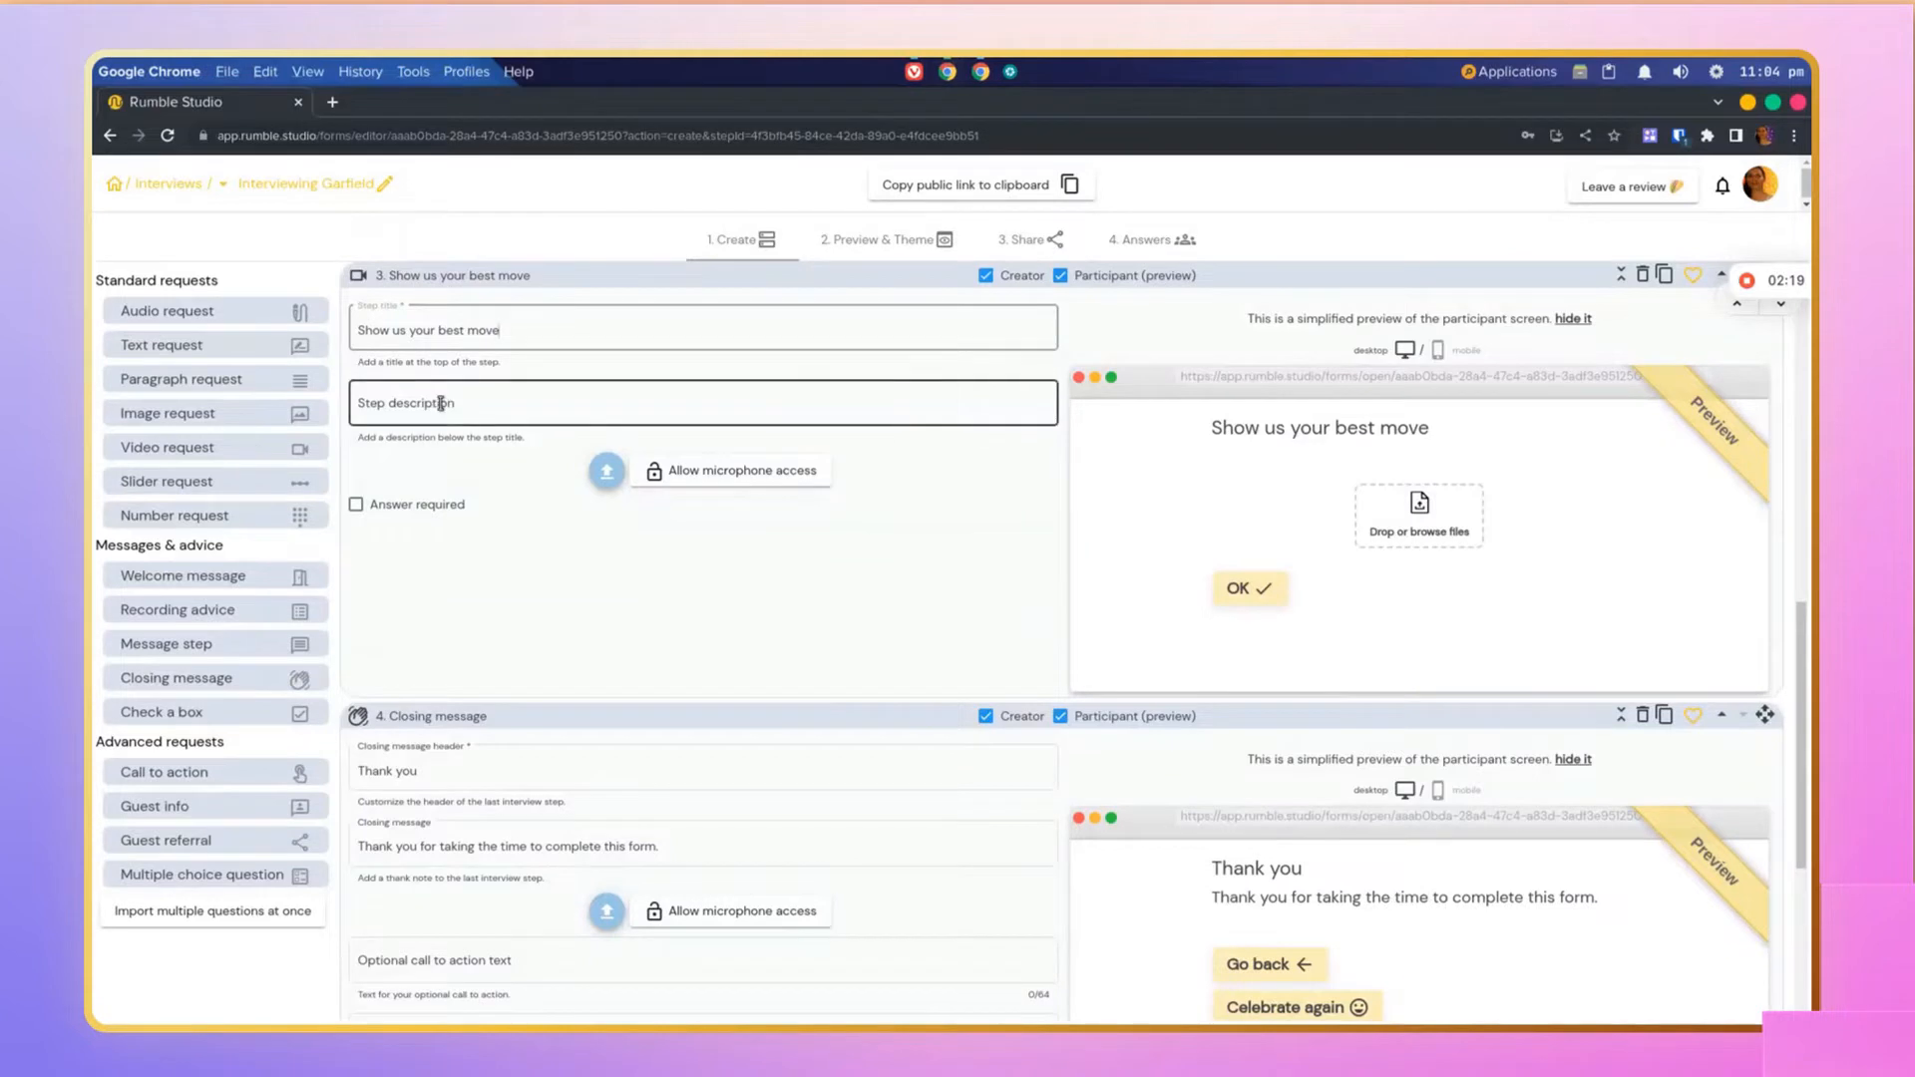
left_click(440, 401)
type("We")
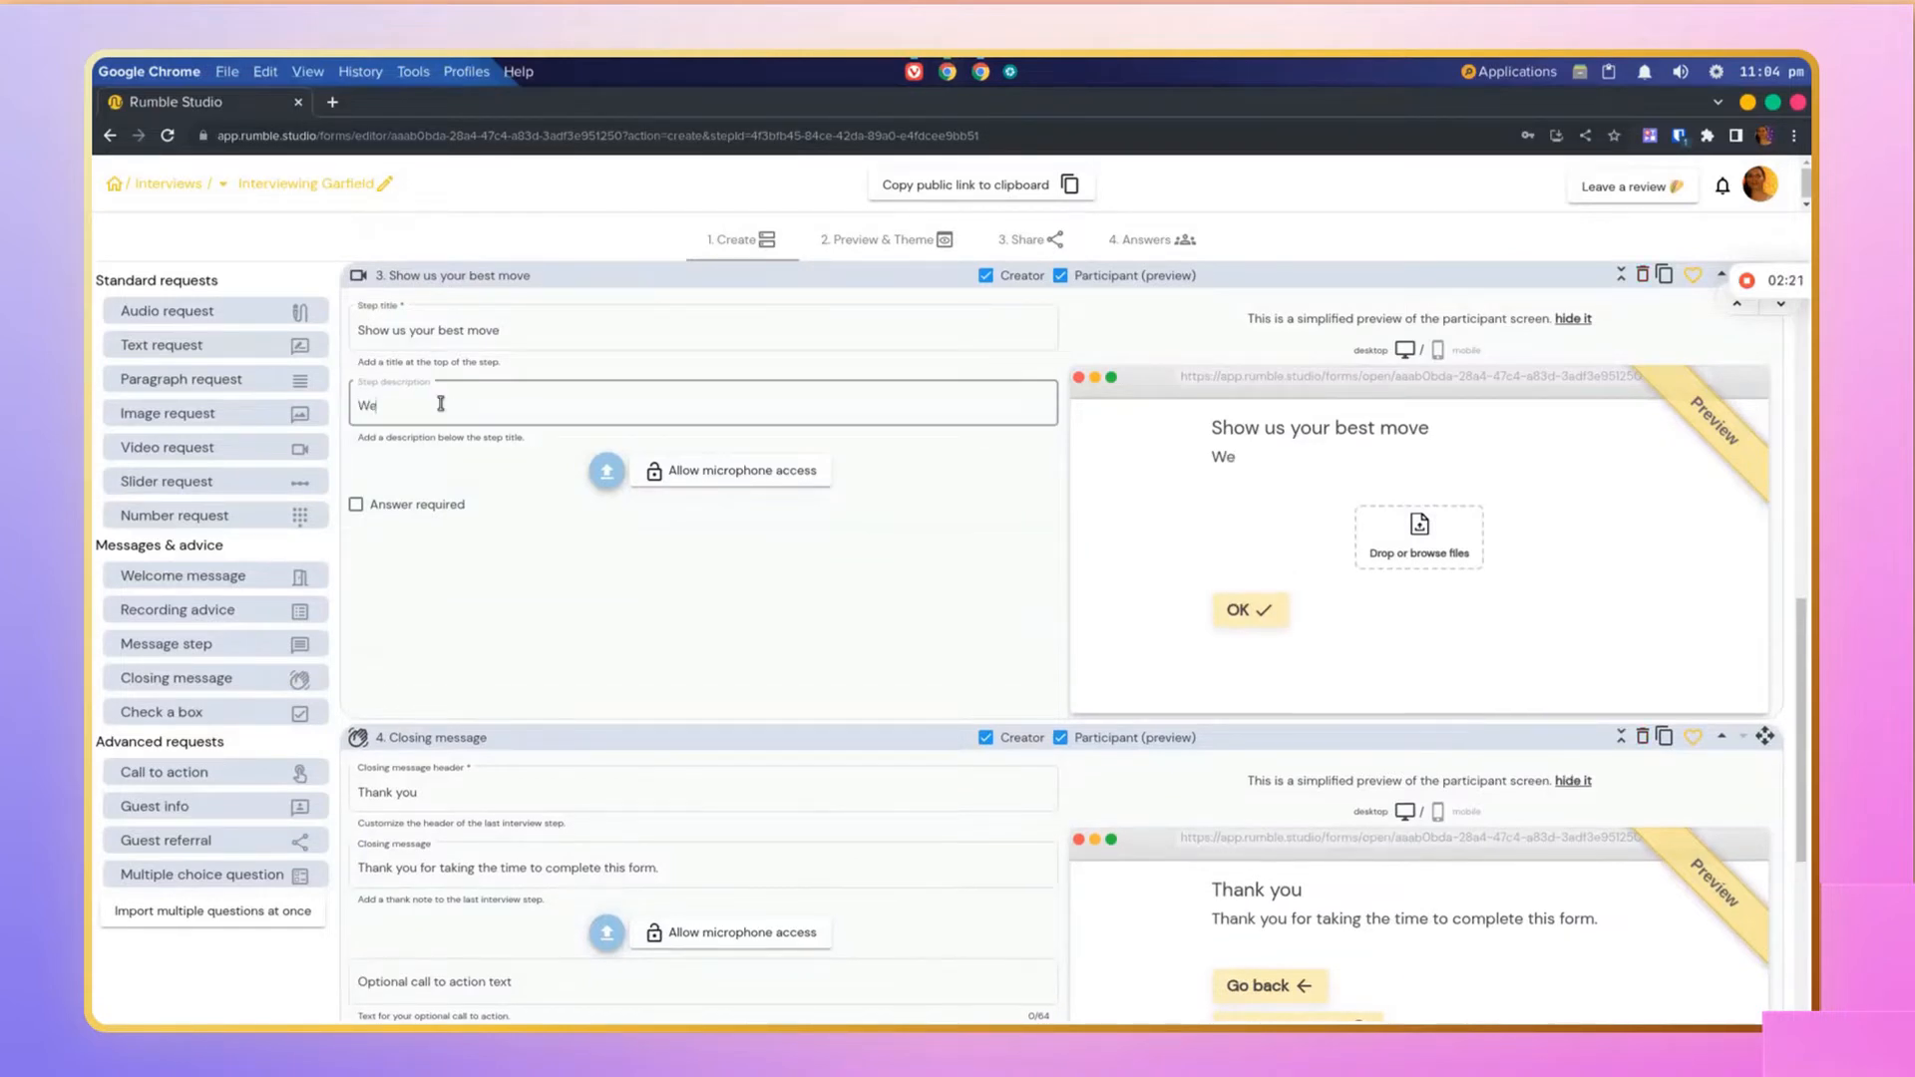
type("'d like to know more")
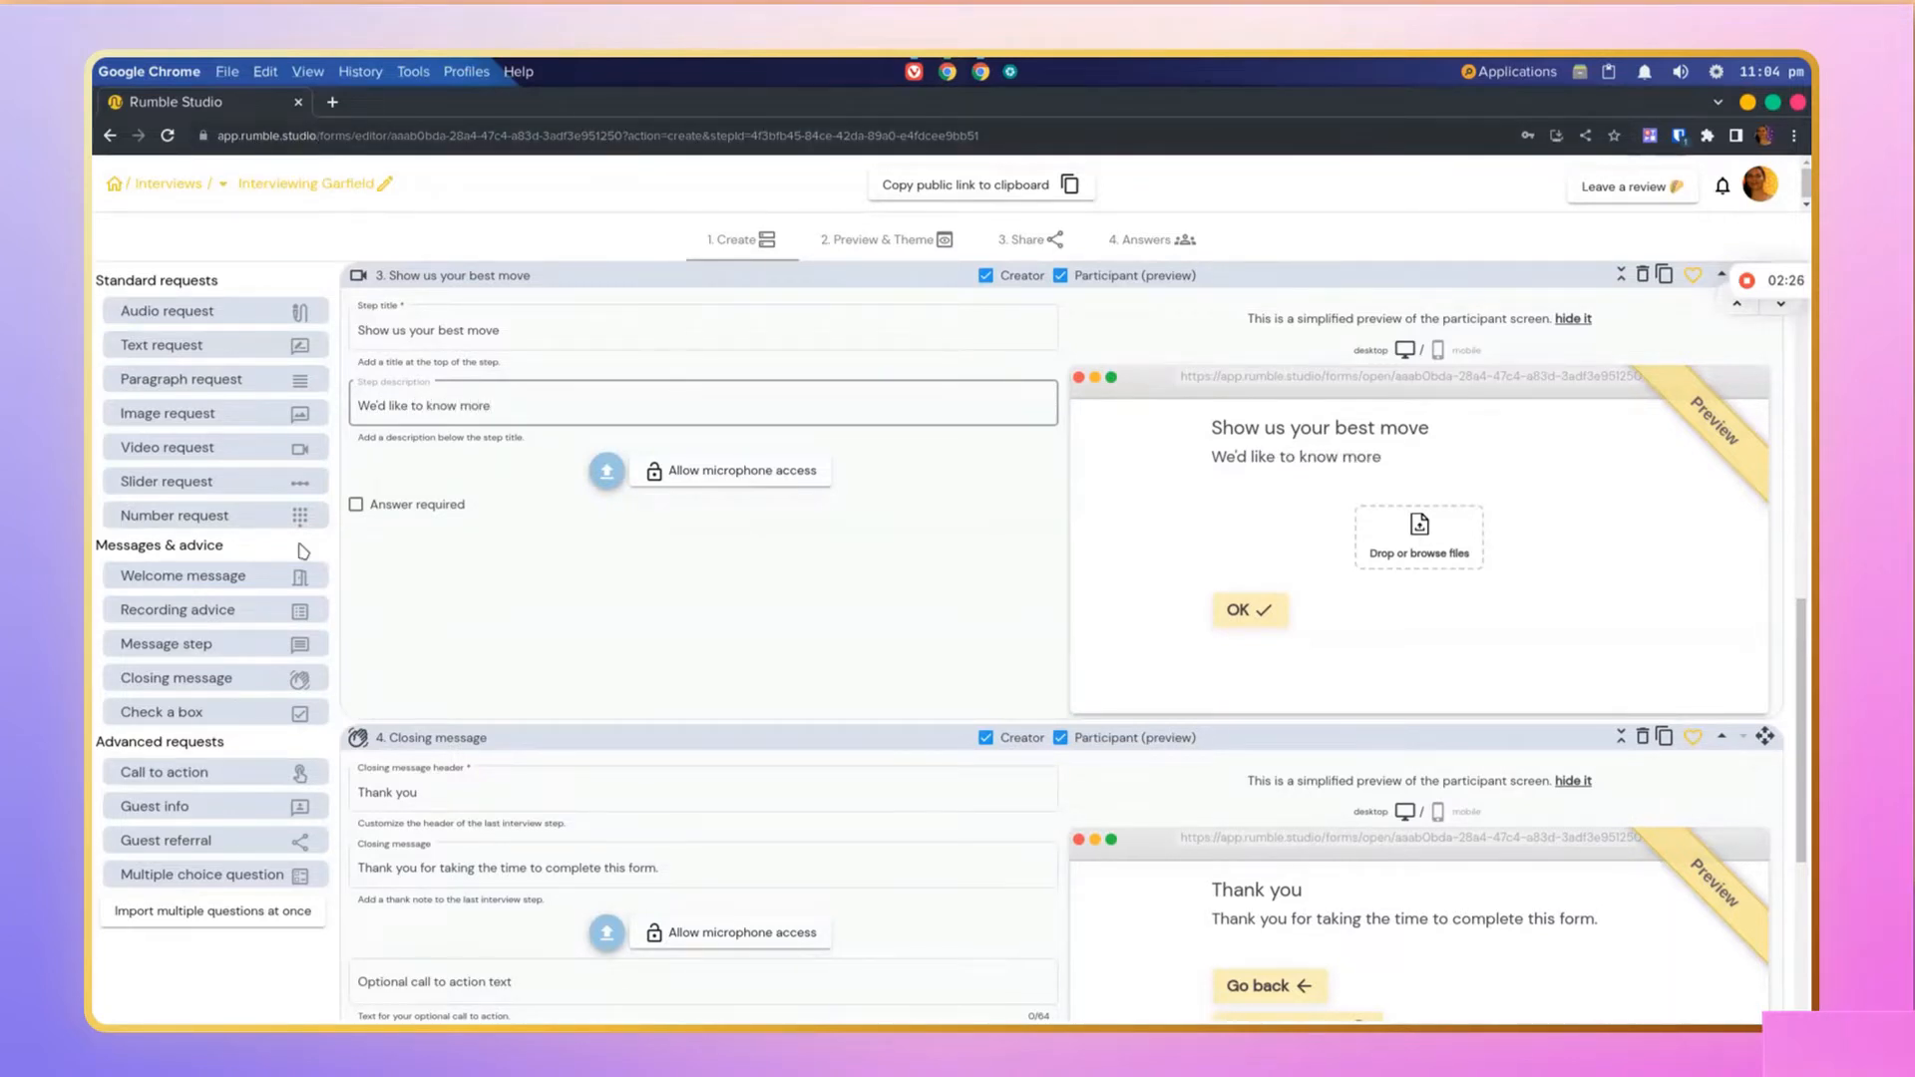
left_click(356, 506)
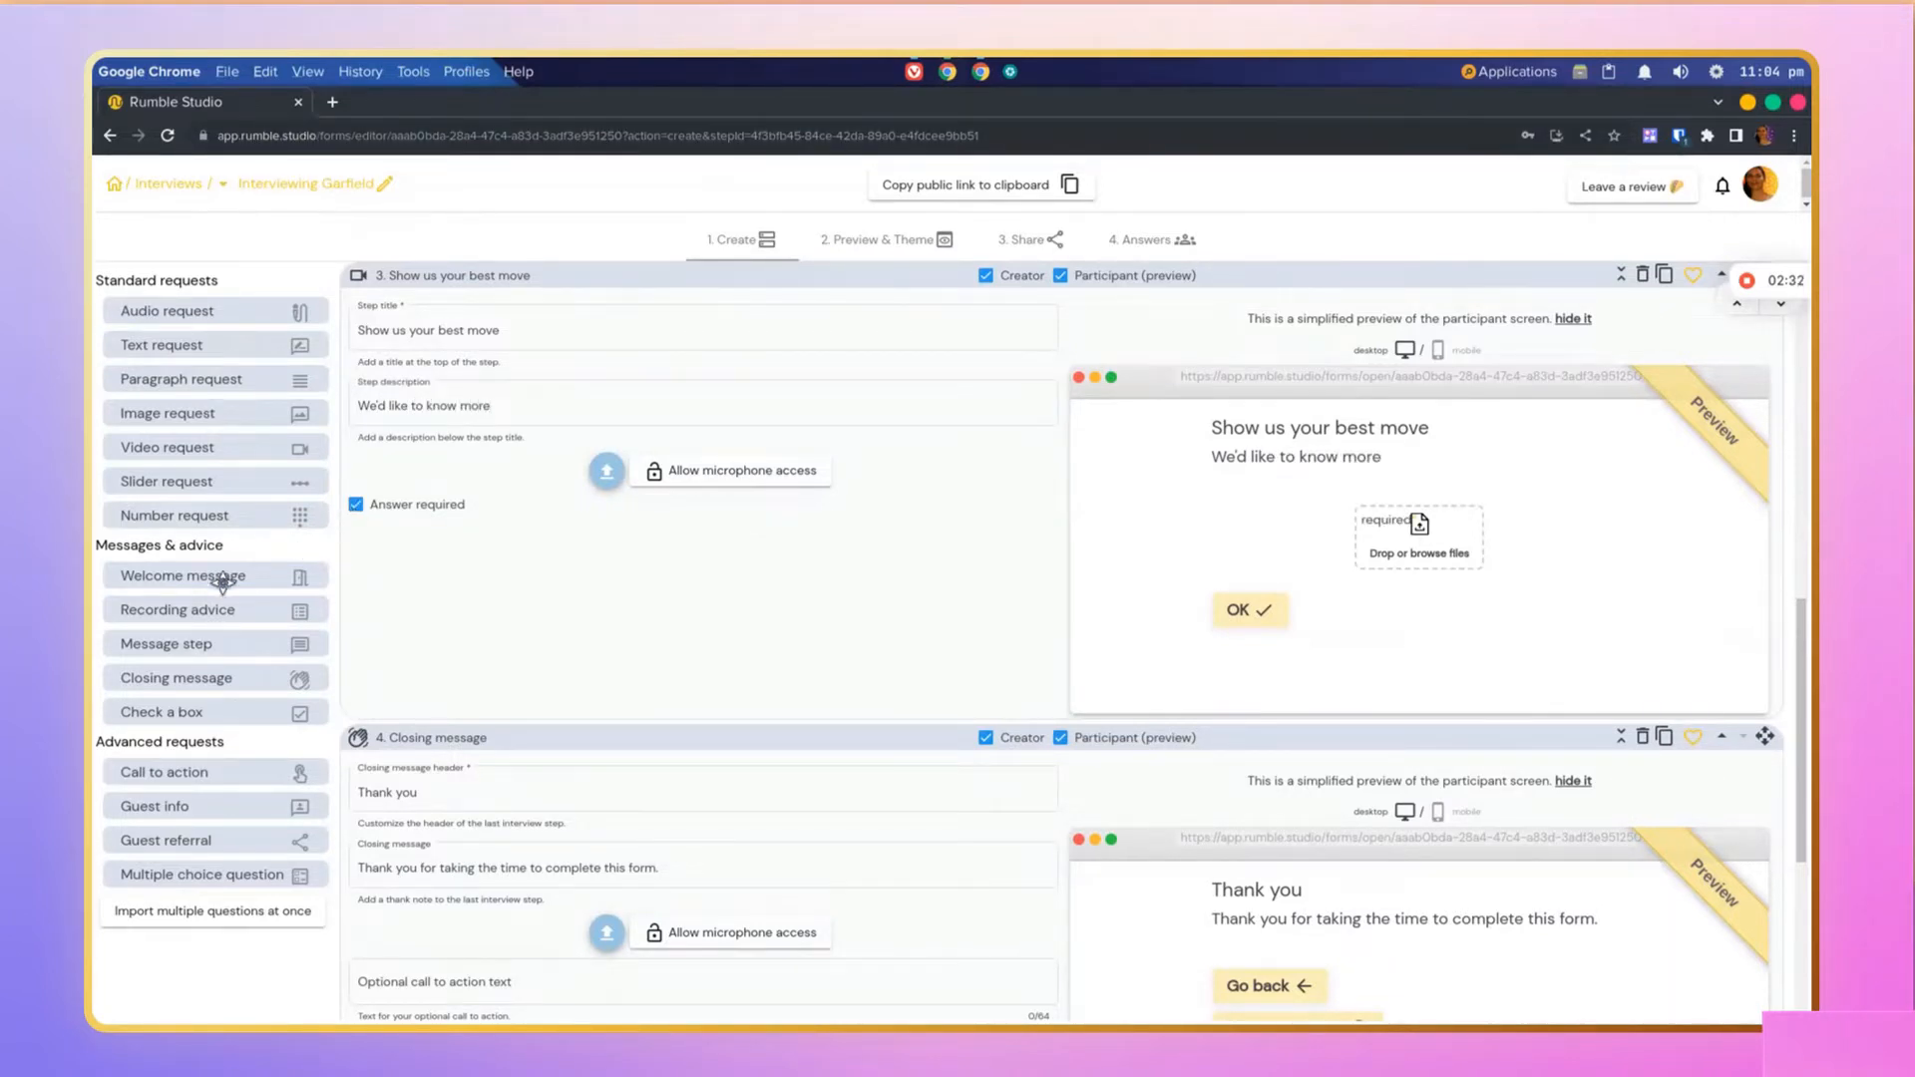
Step: Add a Recording advice step and move it to second position in the collapsed step list
left_click_drag(221, 608, 521, 485)
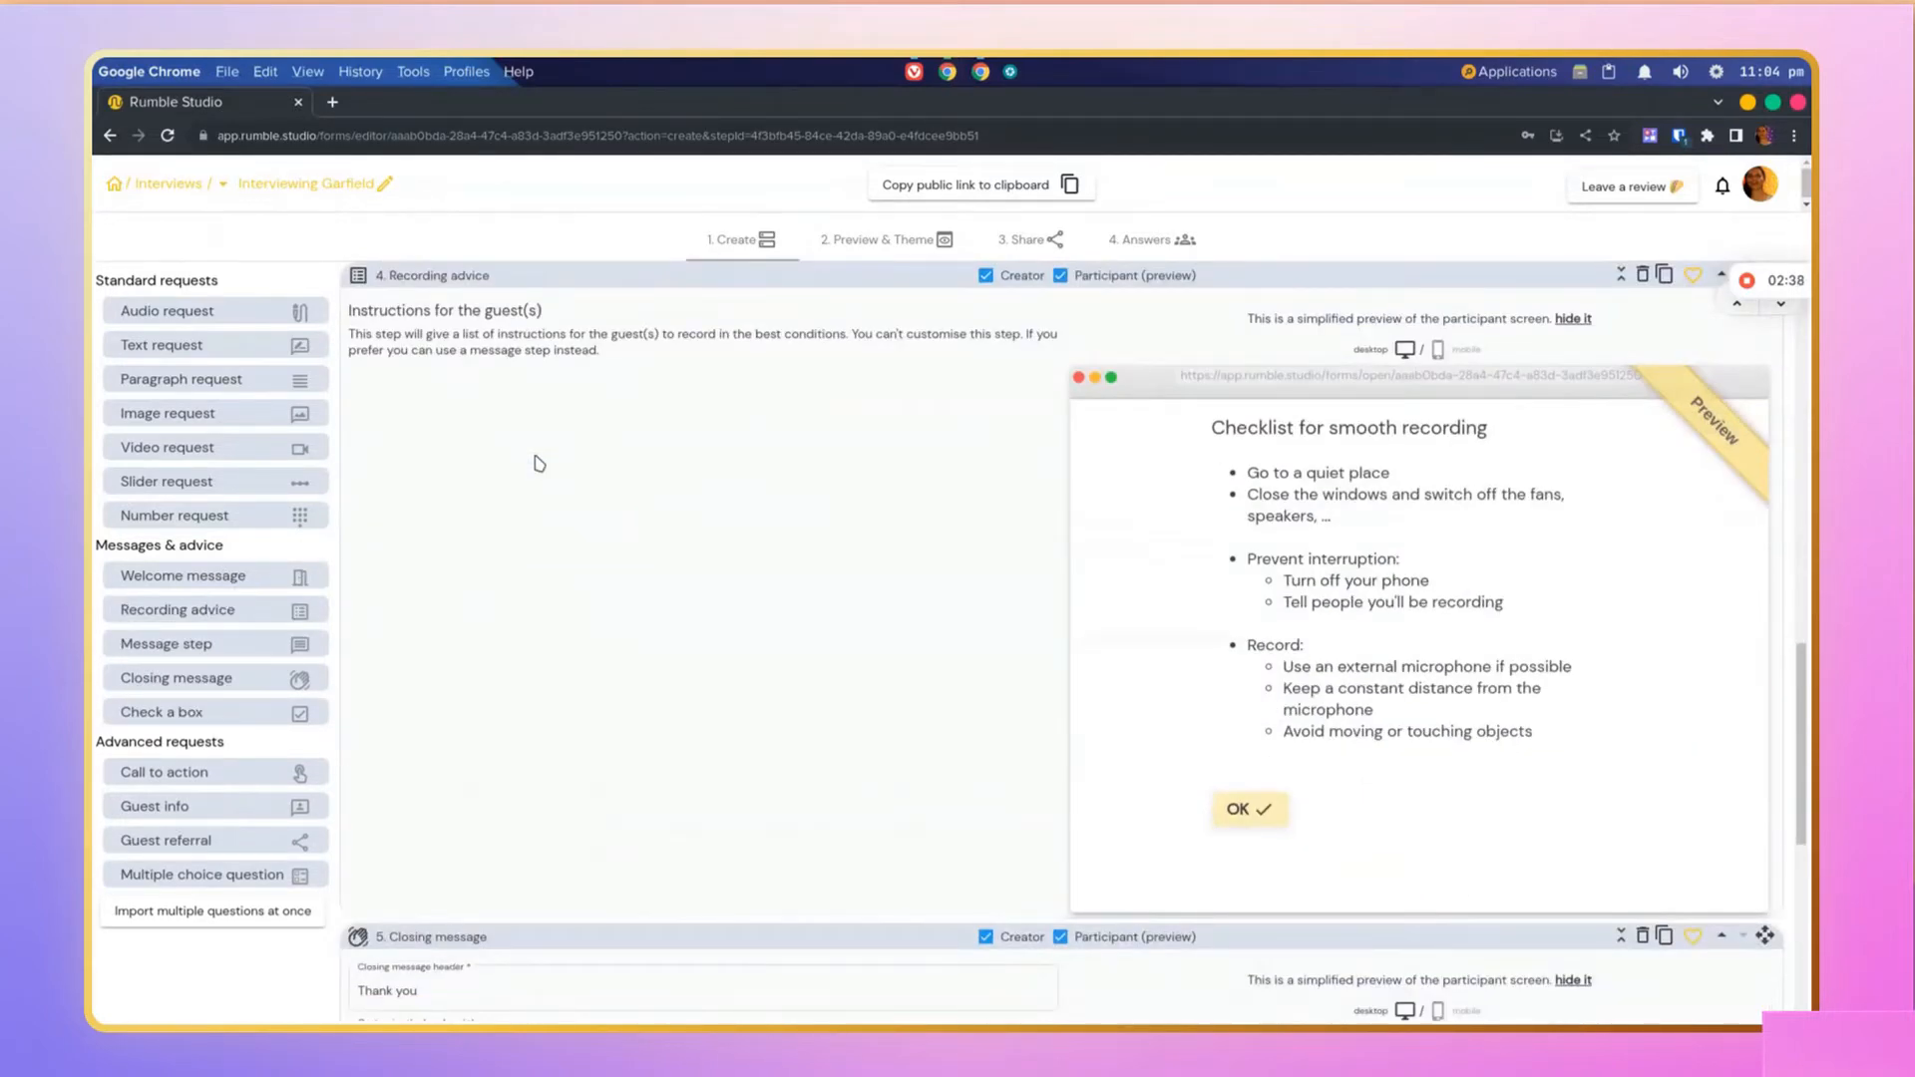
scroll(1145, 486, "up", 3)
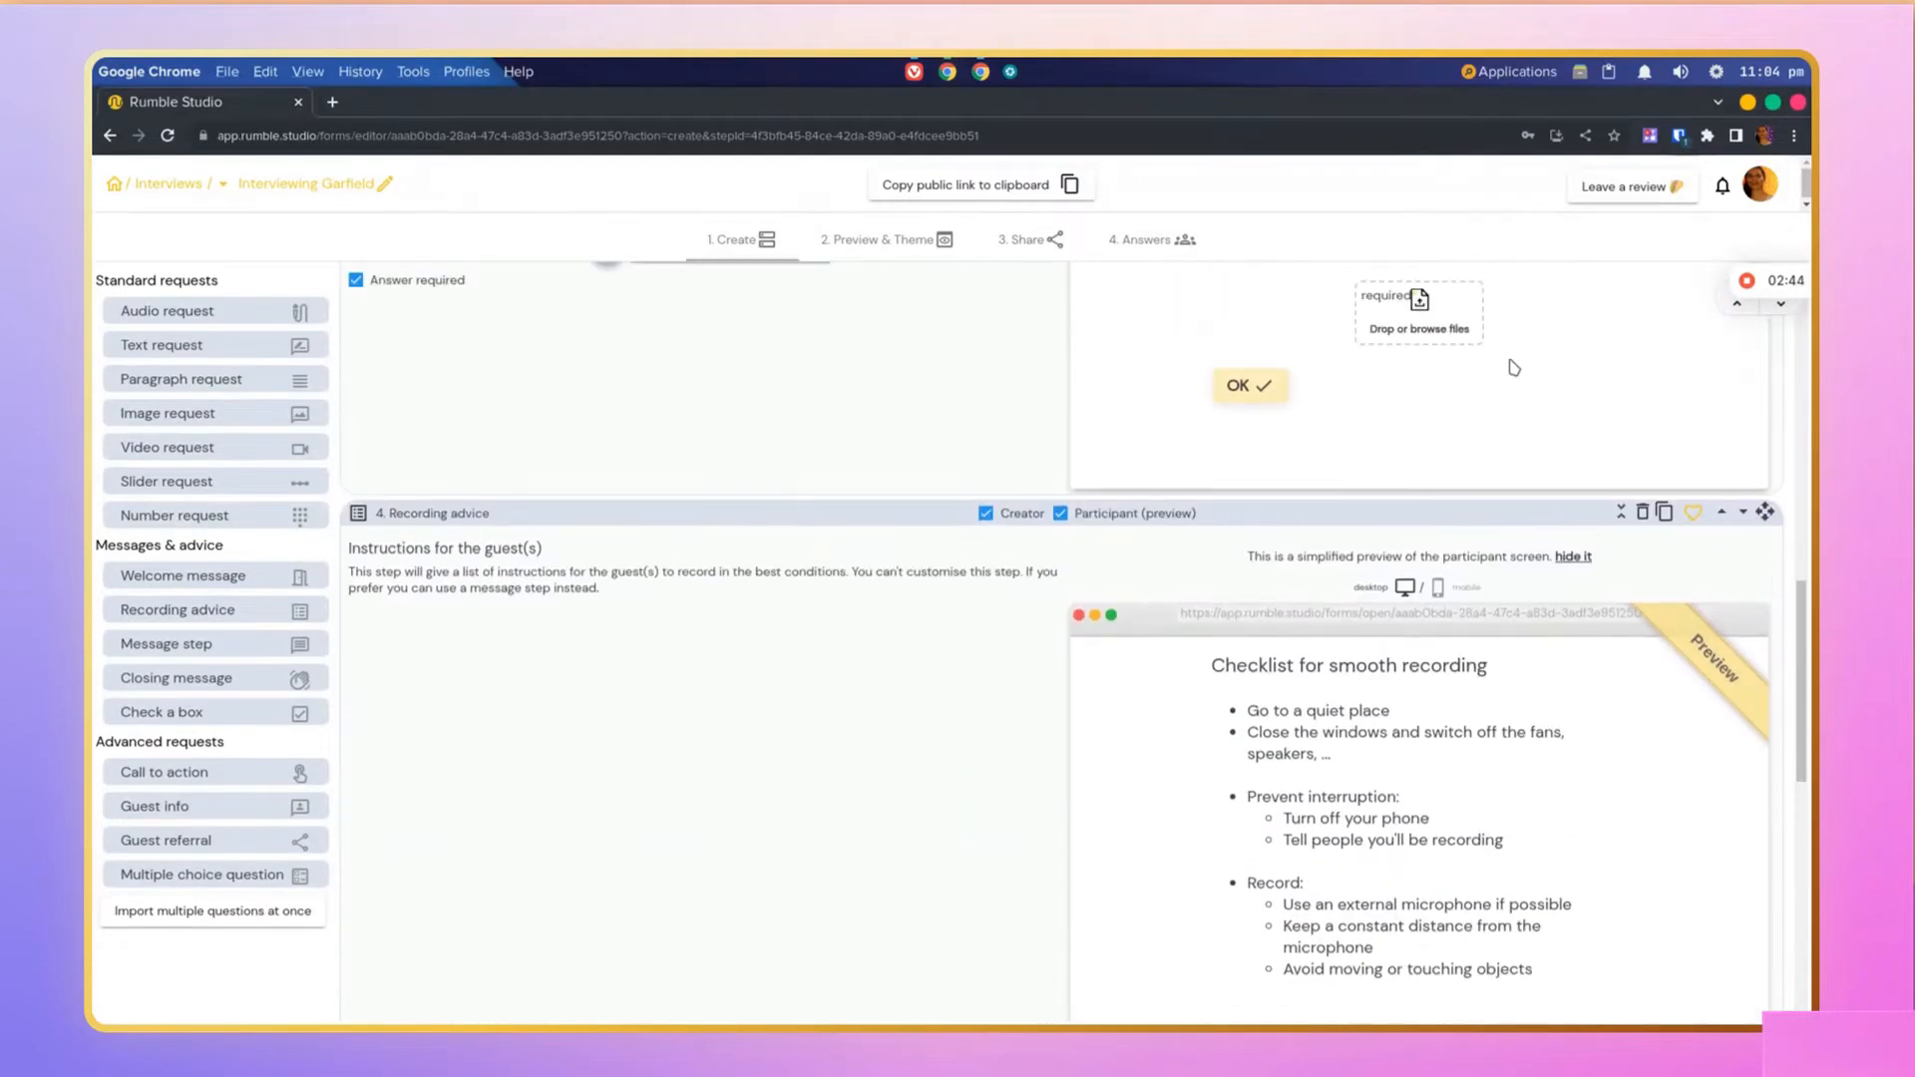
mouse_move(1798, 285)
left_click(1737, 301)
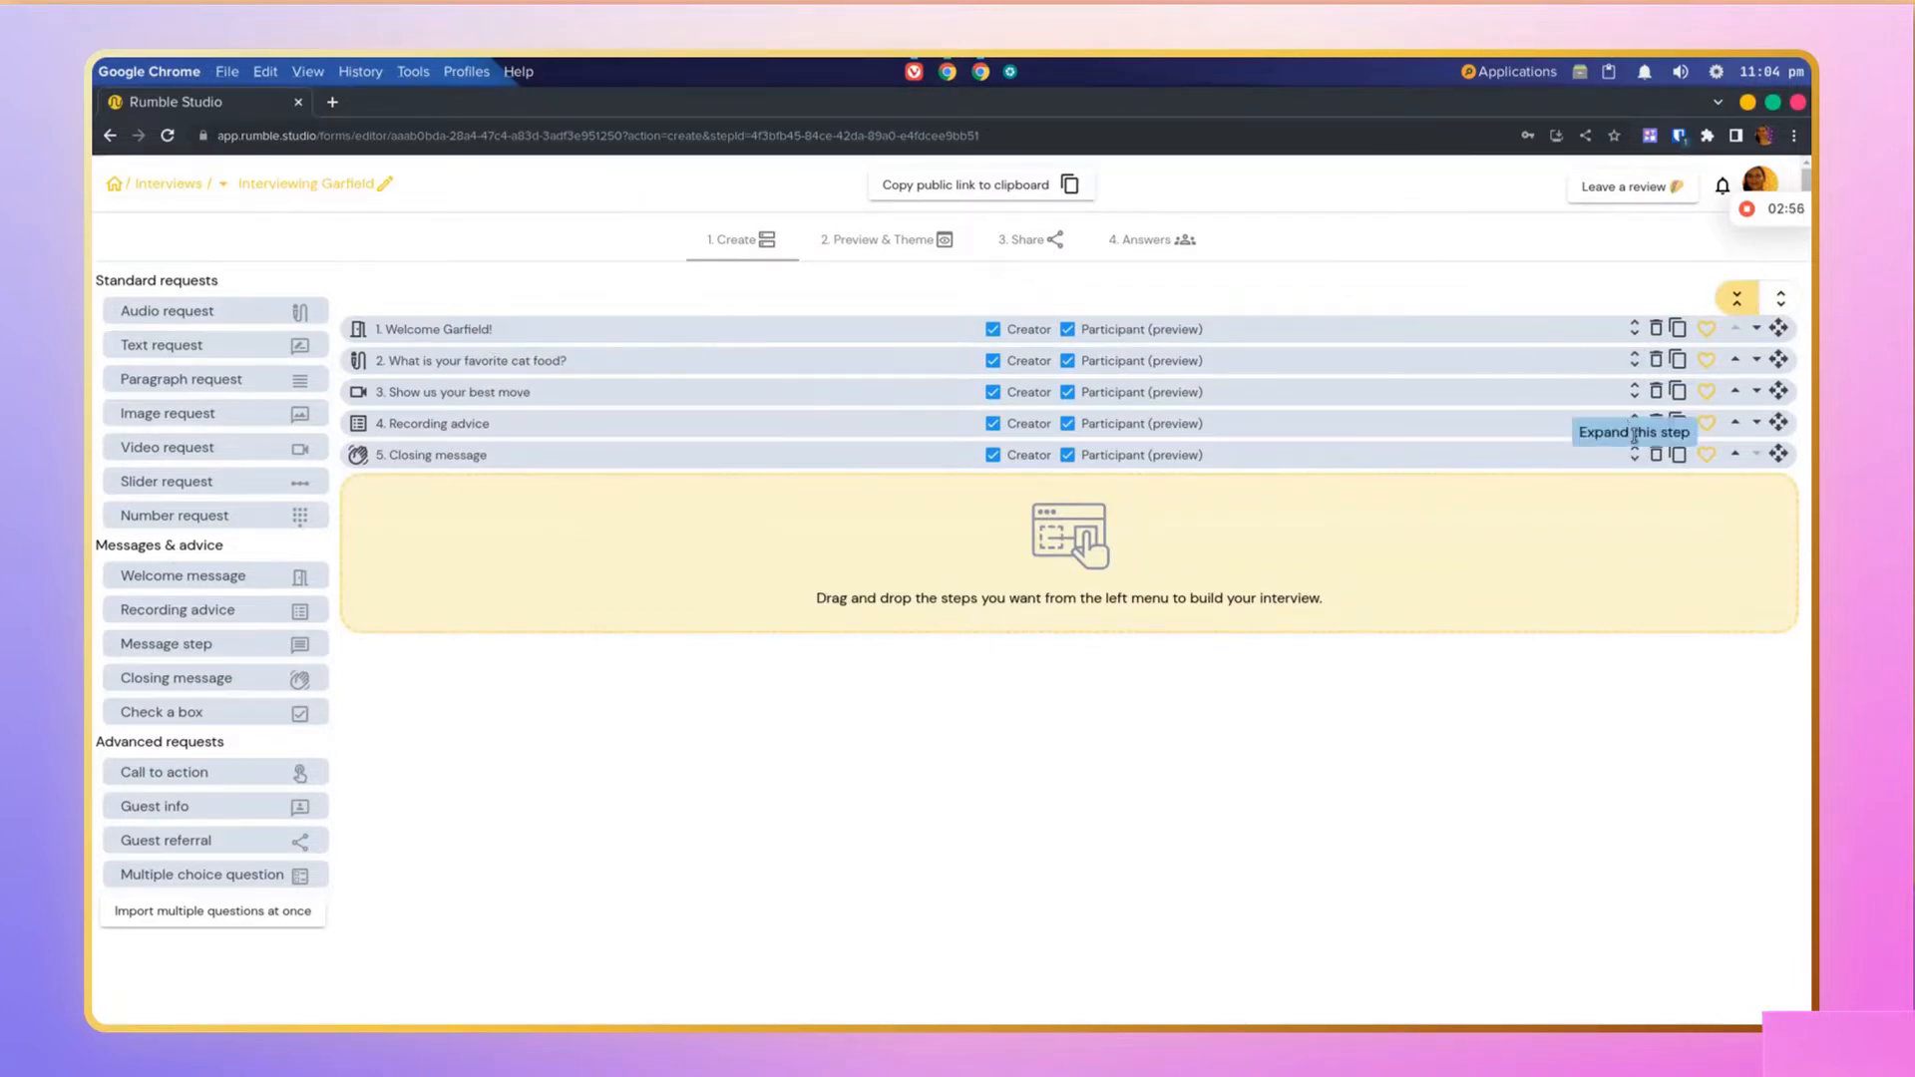
left_click_drag(1634, 430, 1617, 423)
left_click_drag(1779, 422, 1779, 360)
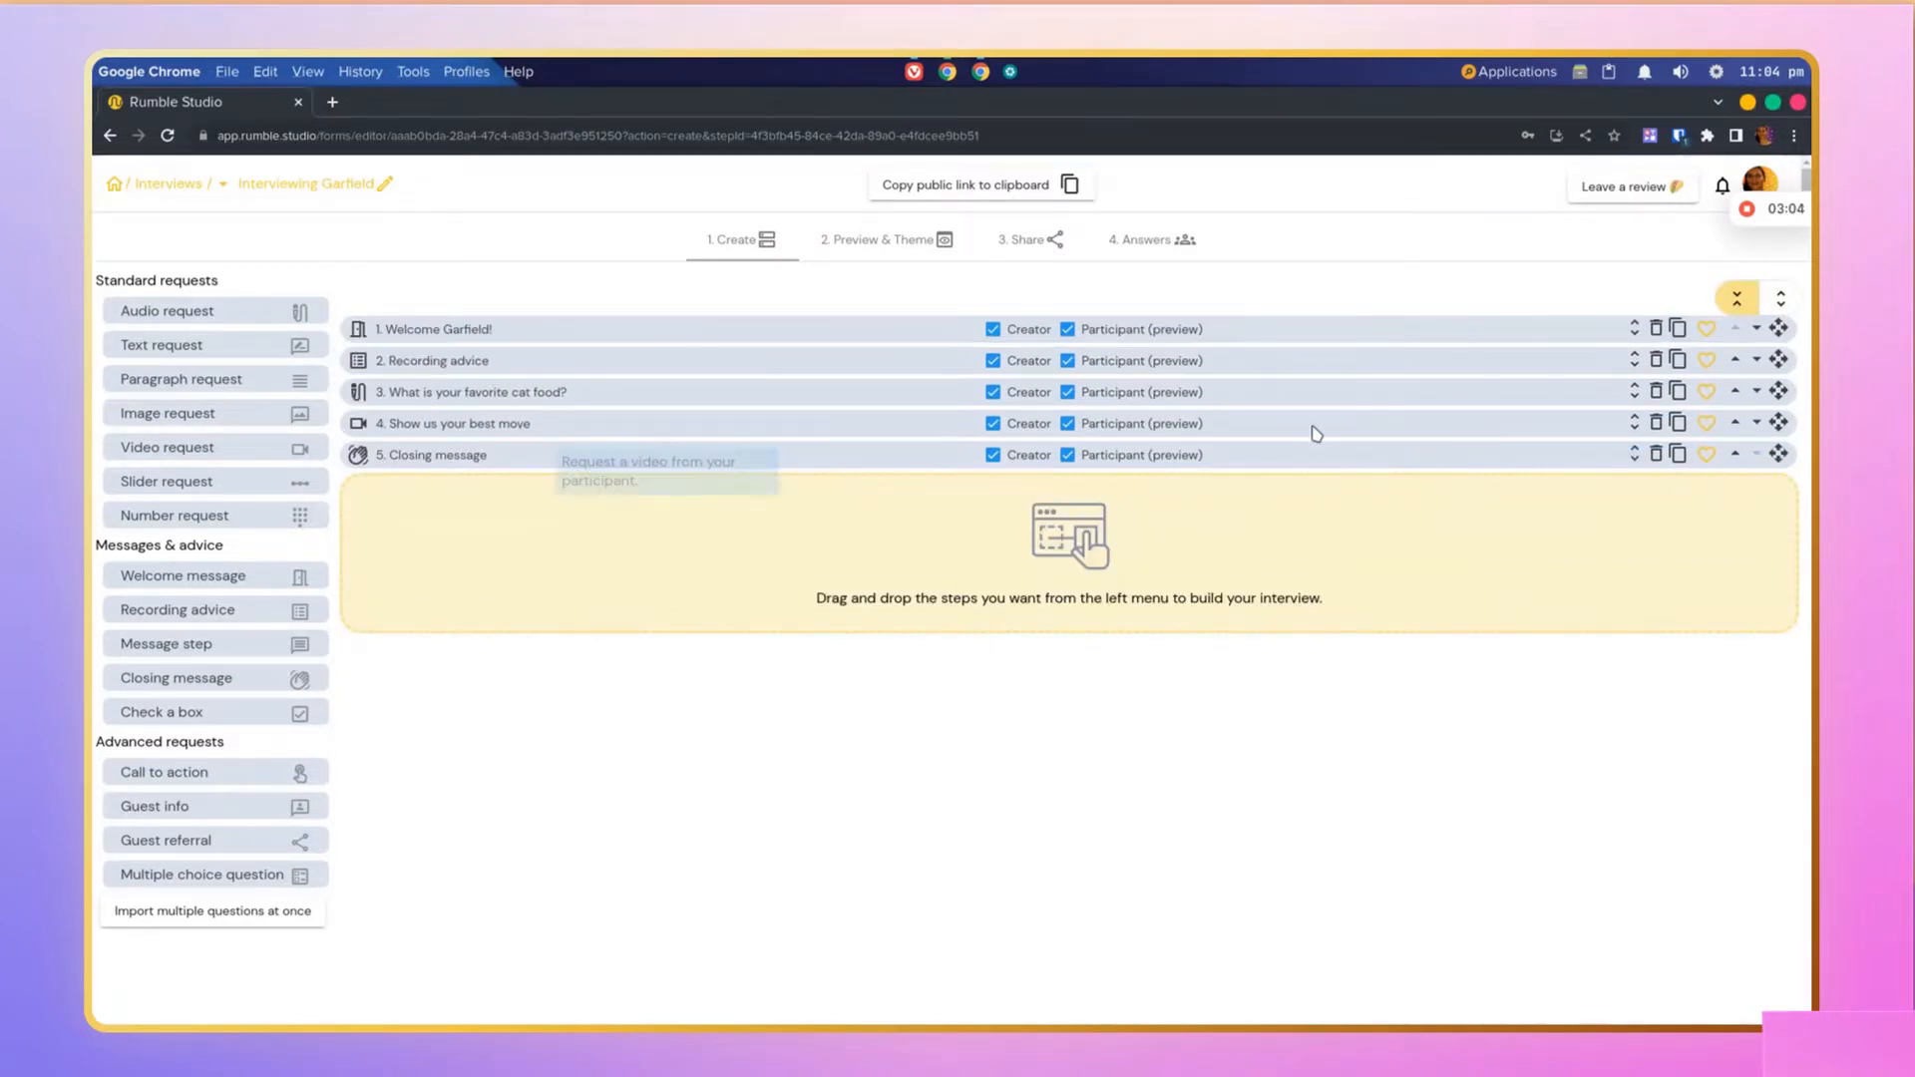
Step: Add a Call to action step after the video step, titled Go fill out this form please
left_click(1623, 423)
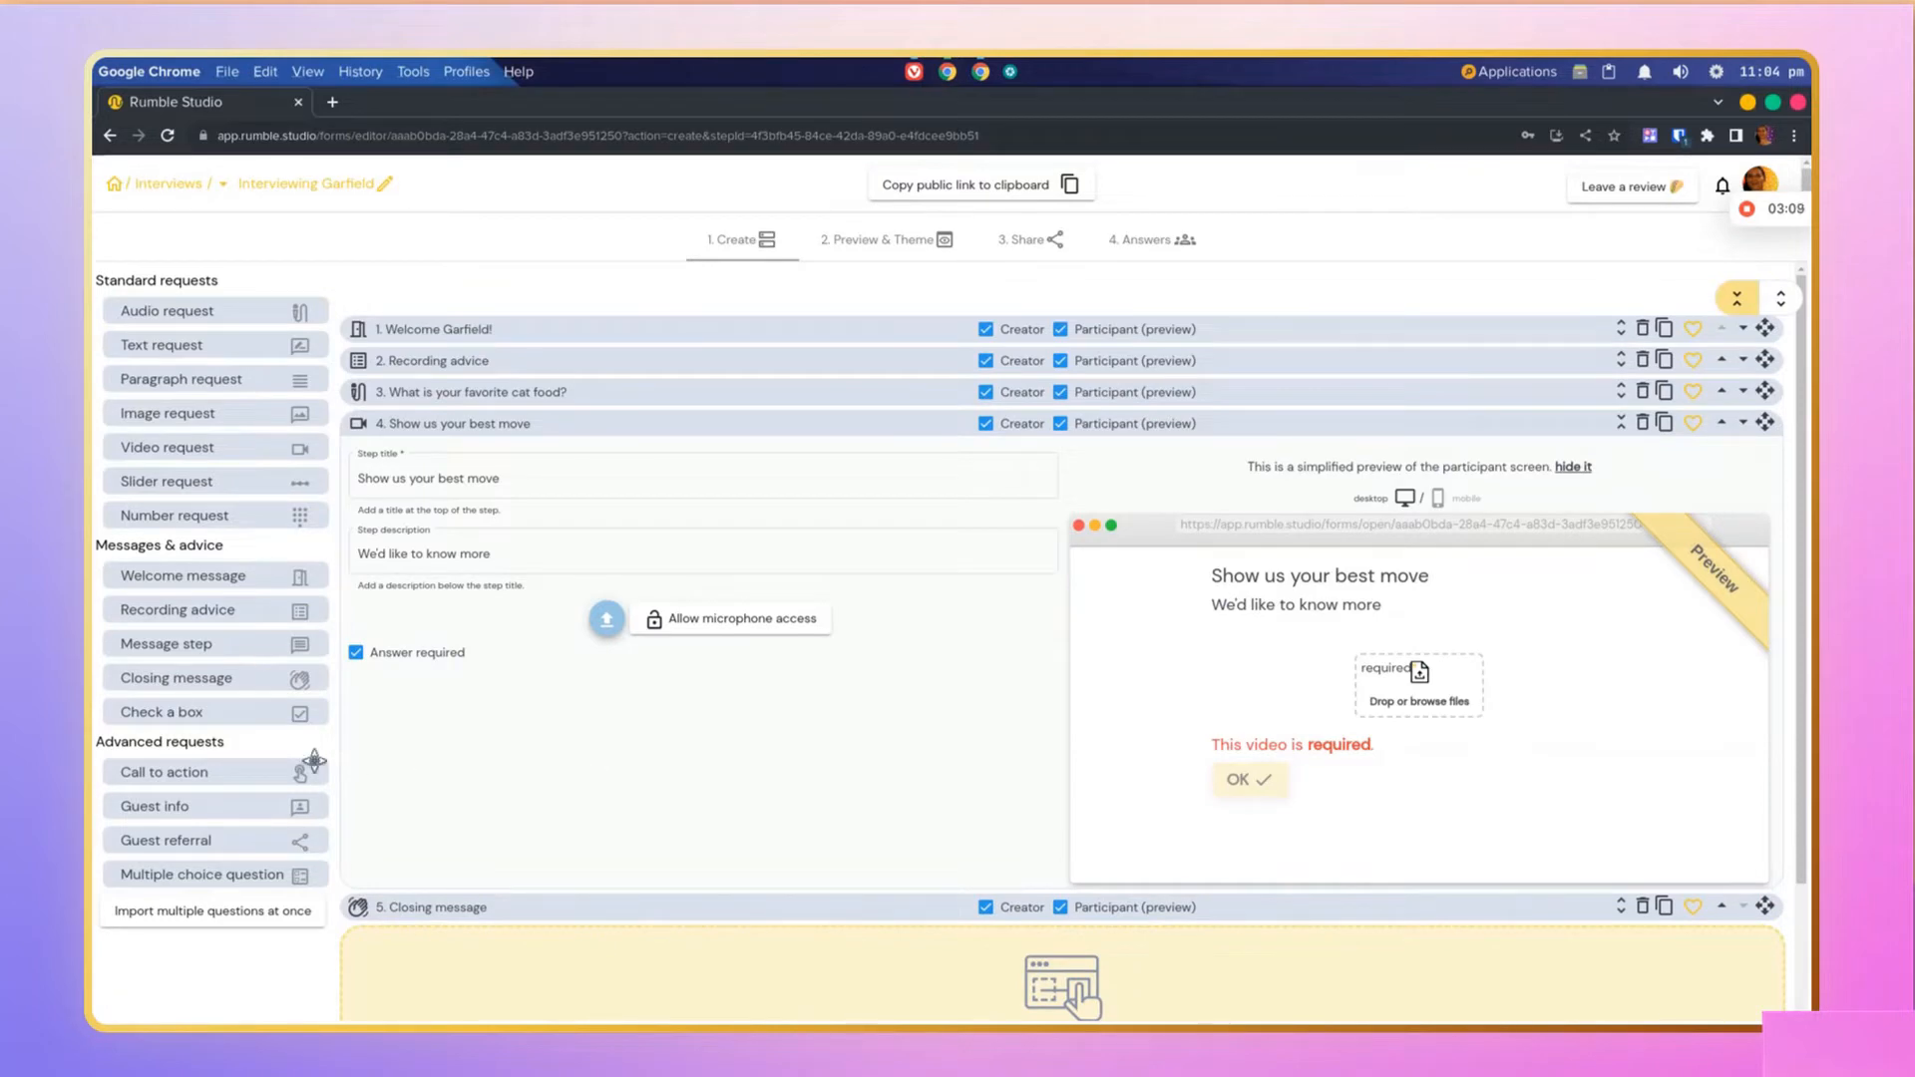
left_click_drag(311, 764, 687, 698)
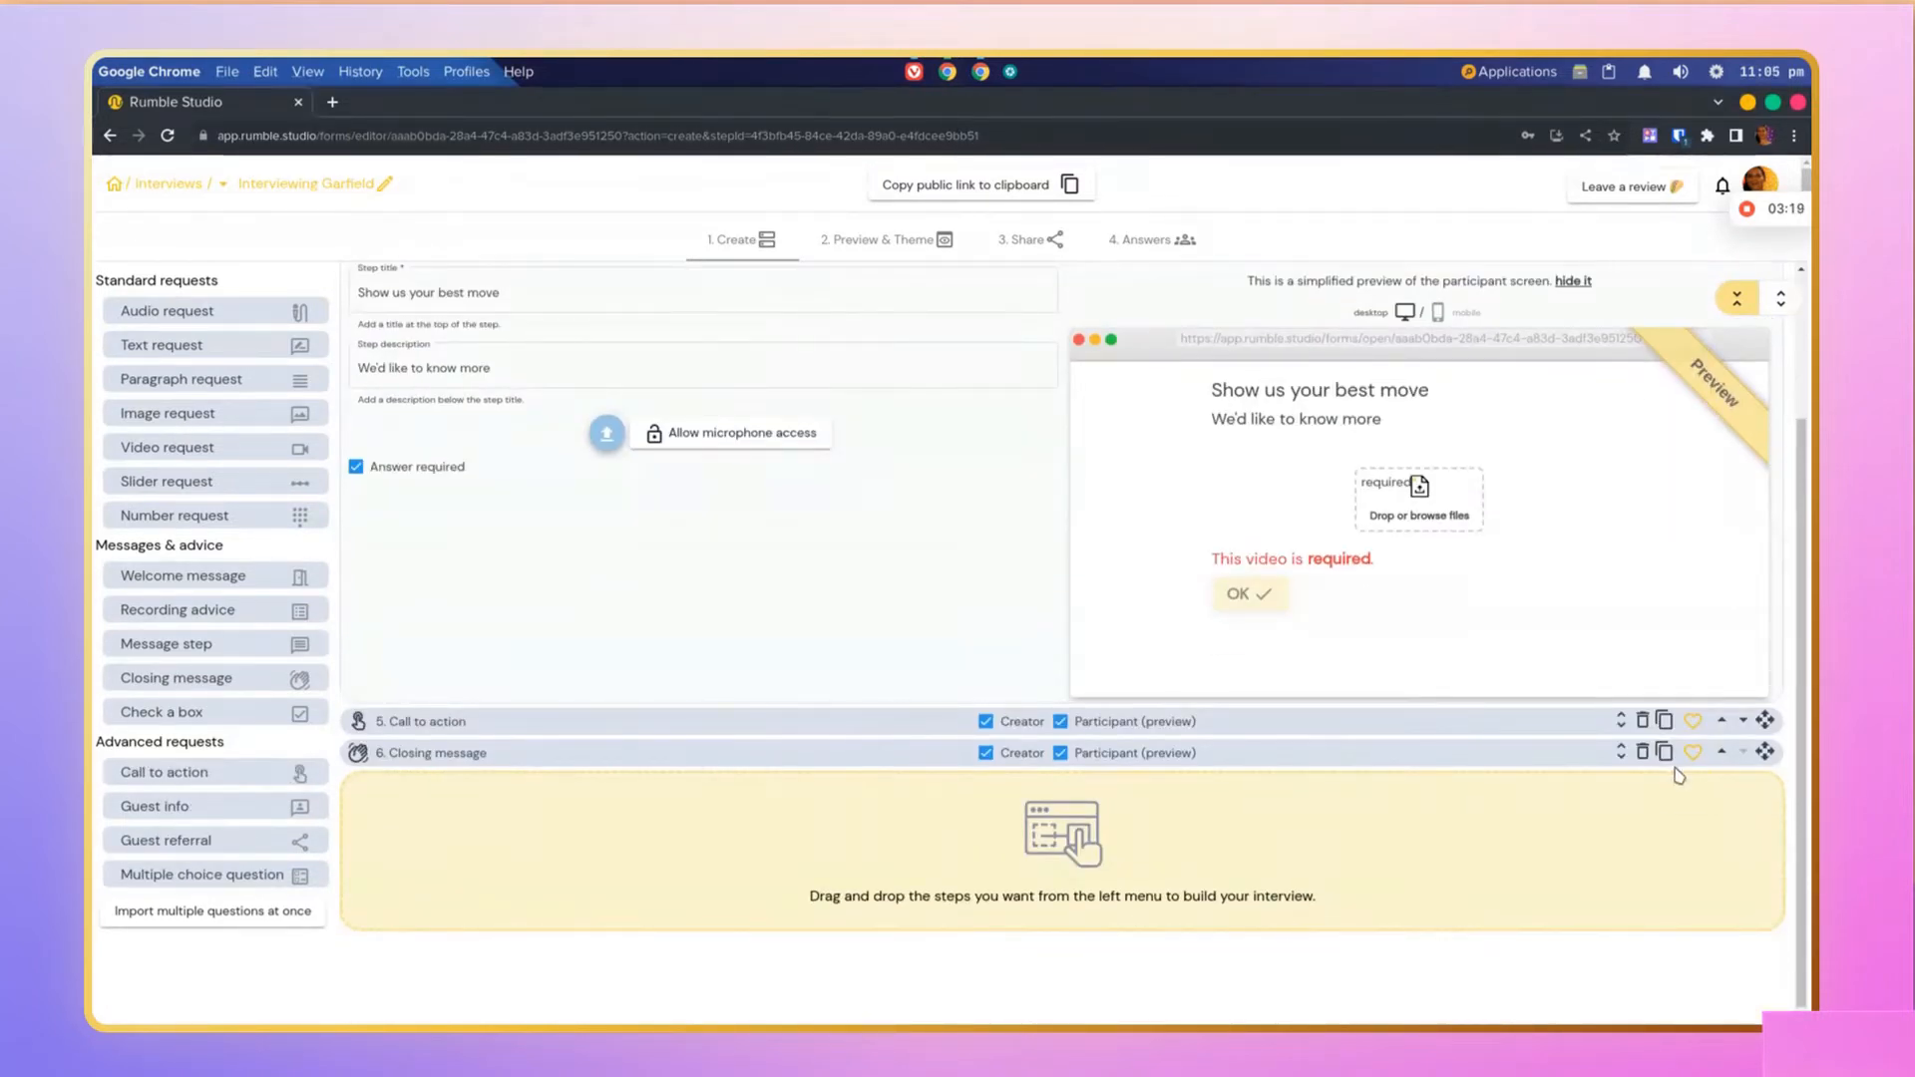
left_click(1621, 721)
scroll(1266, 821, "down", 3)
left_click(574, 488)
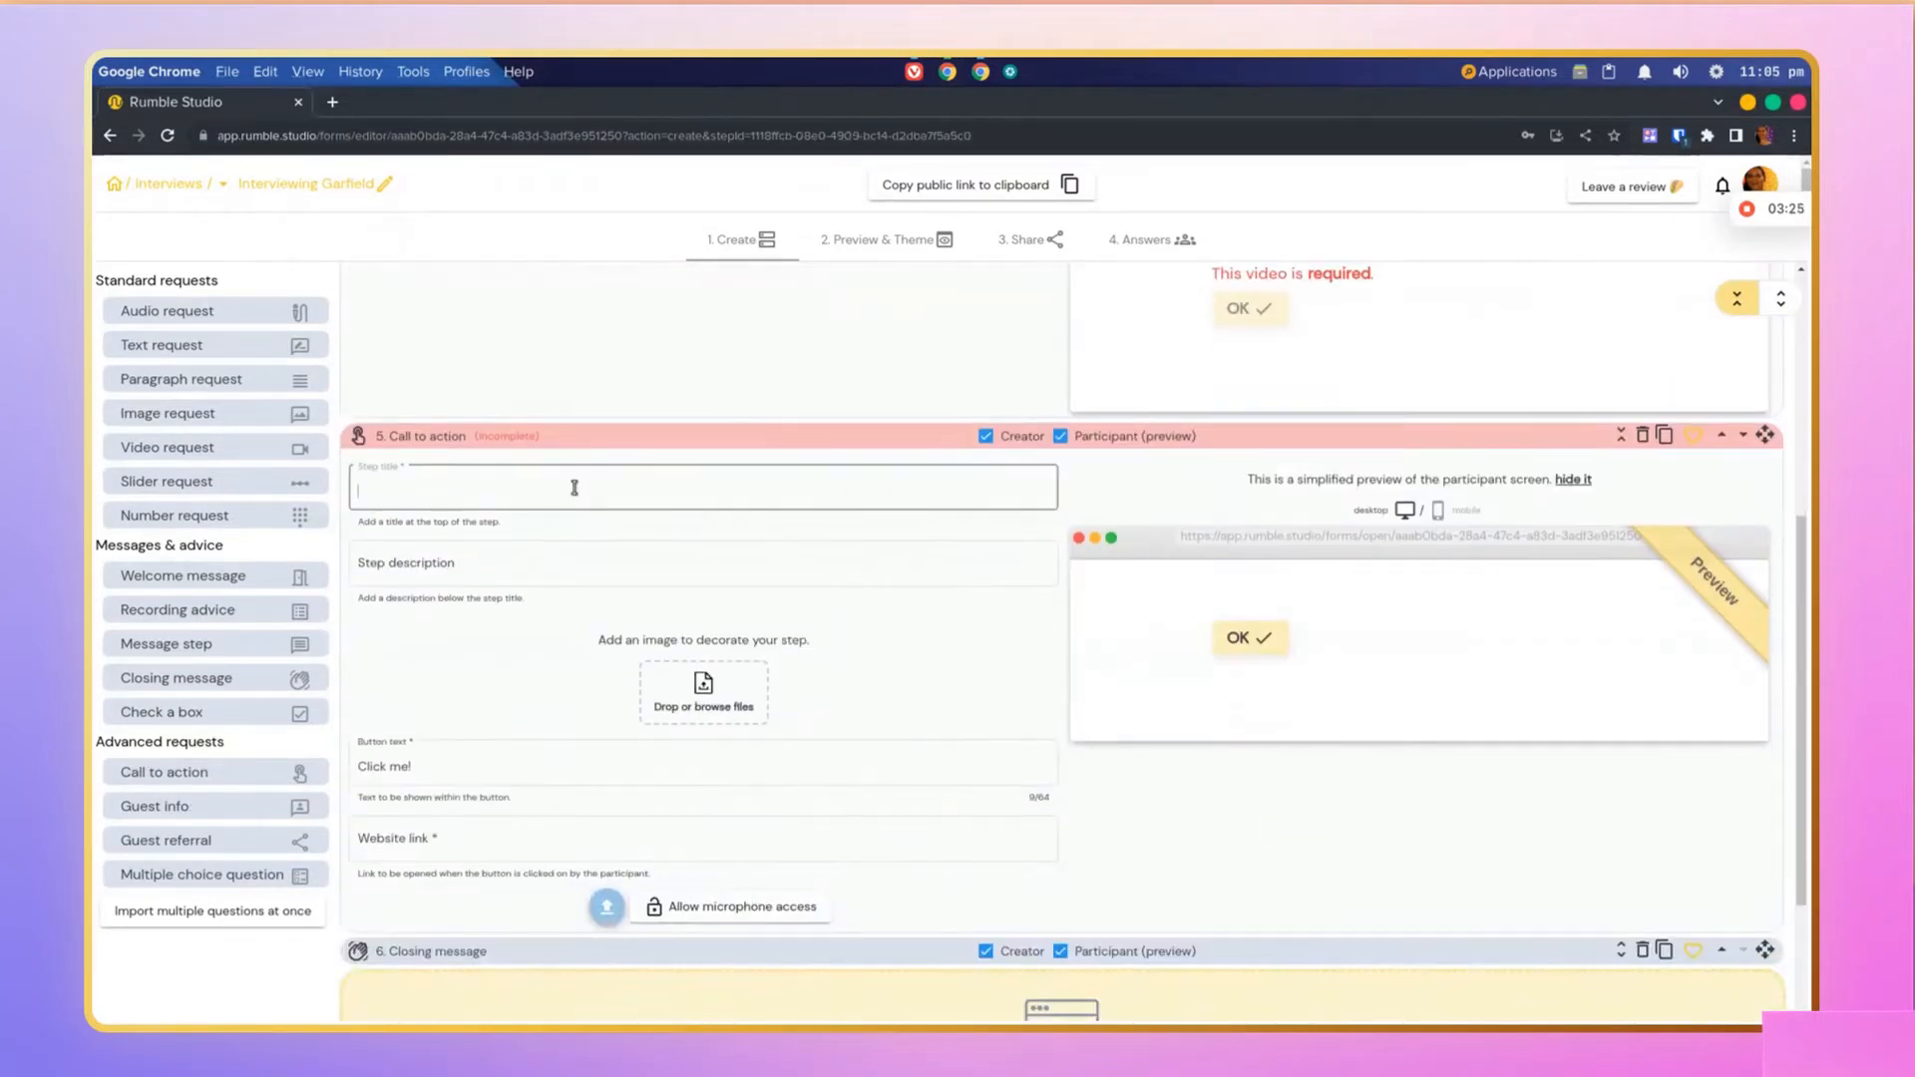
type("Go fill out this form please")
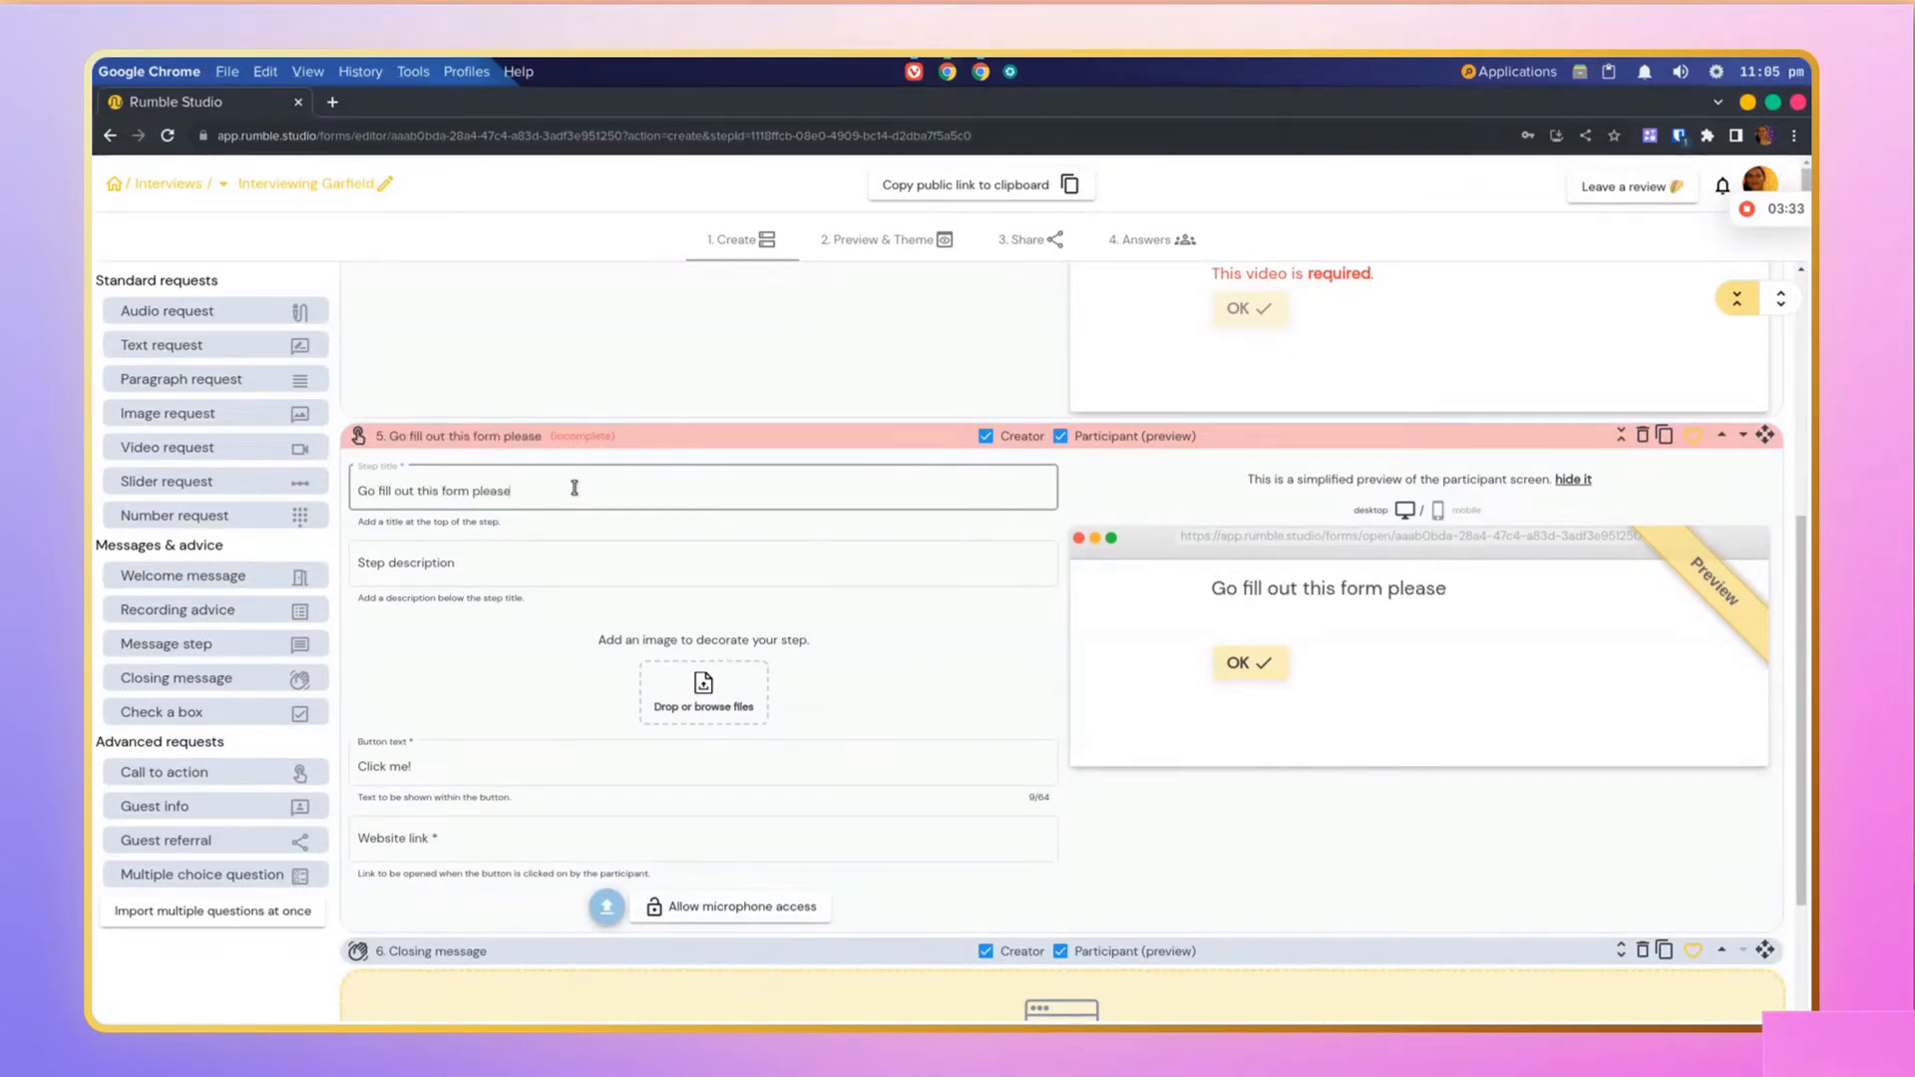
left_click(492, 766)
left_click(485, 838)
type("www")
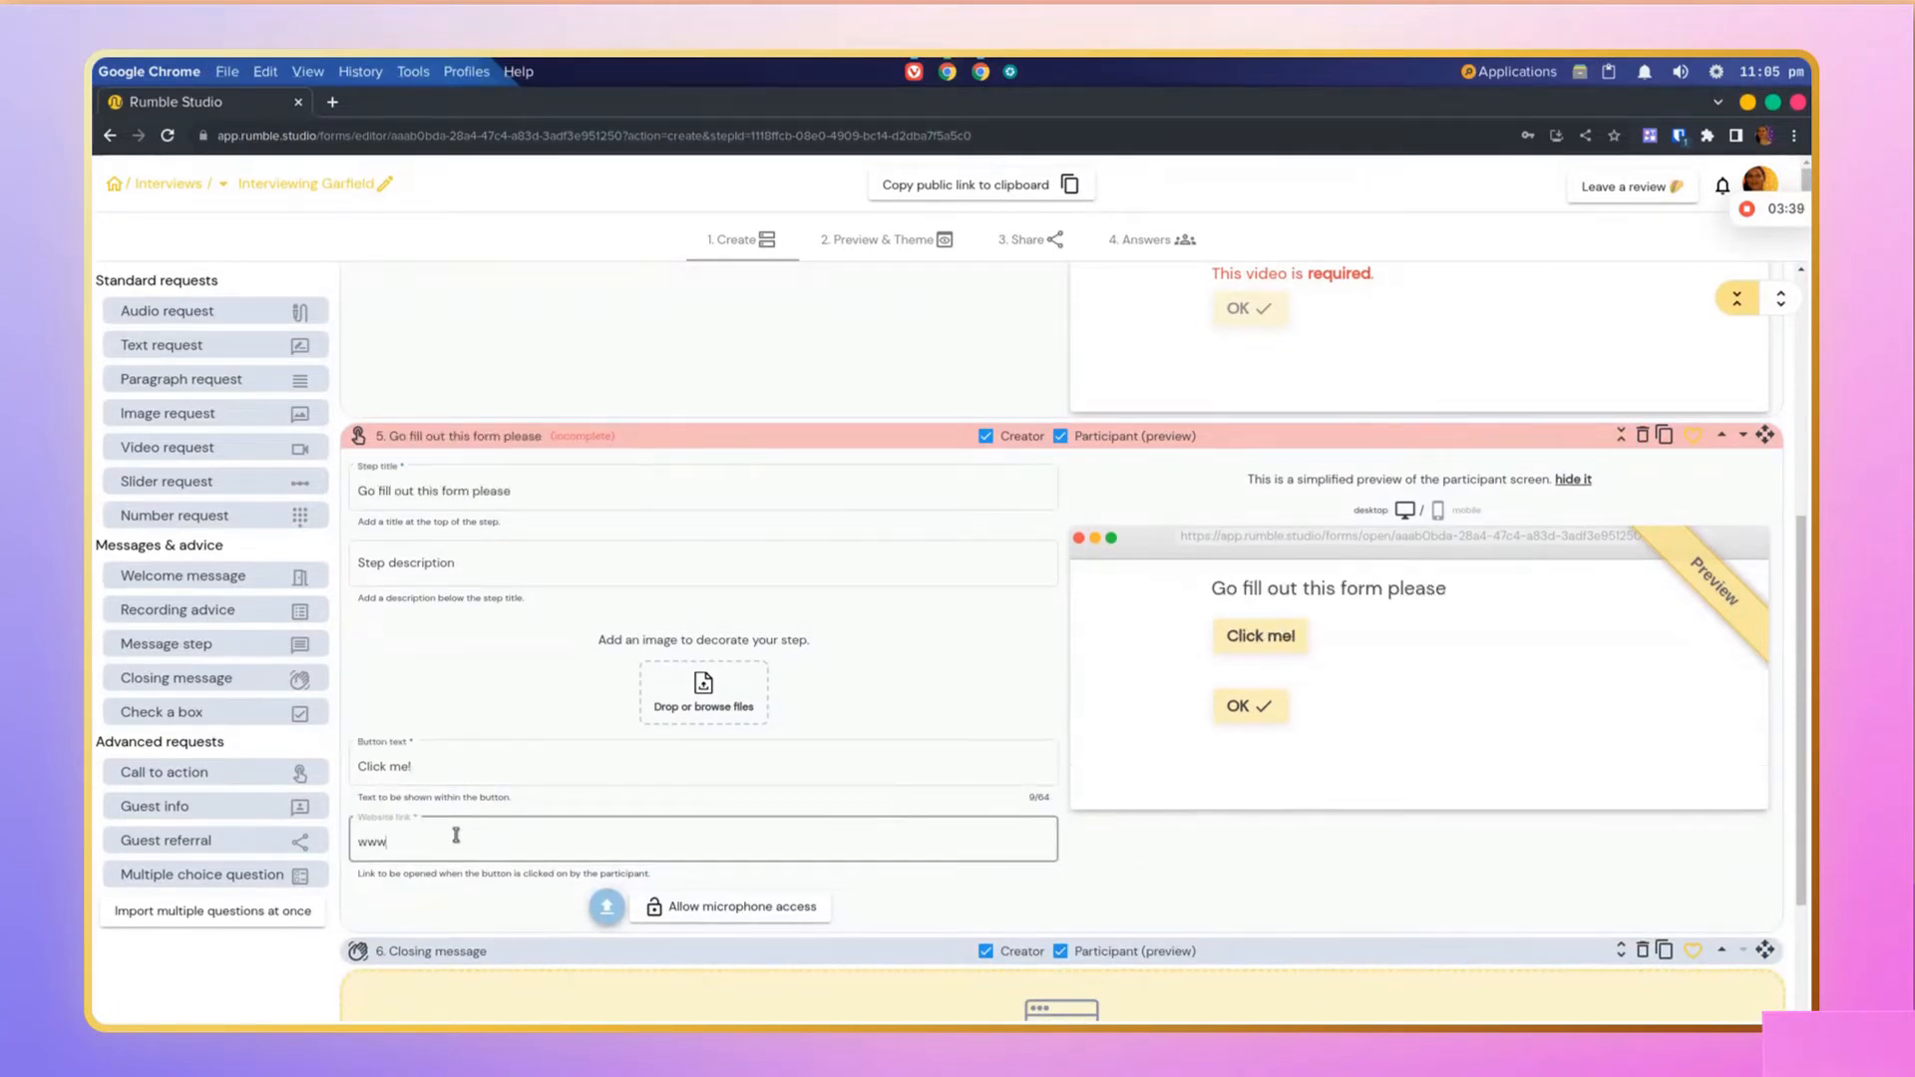
type(".google.com")
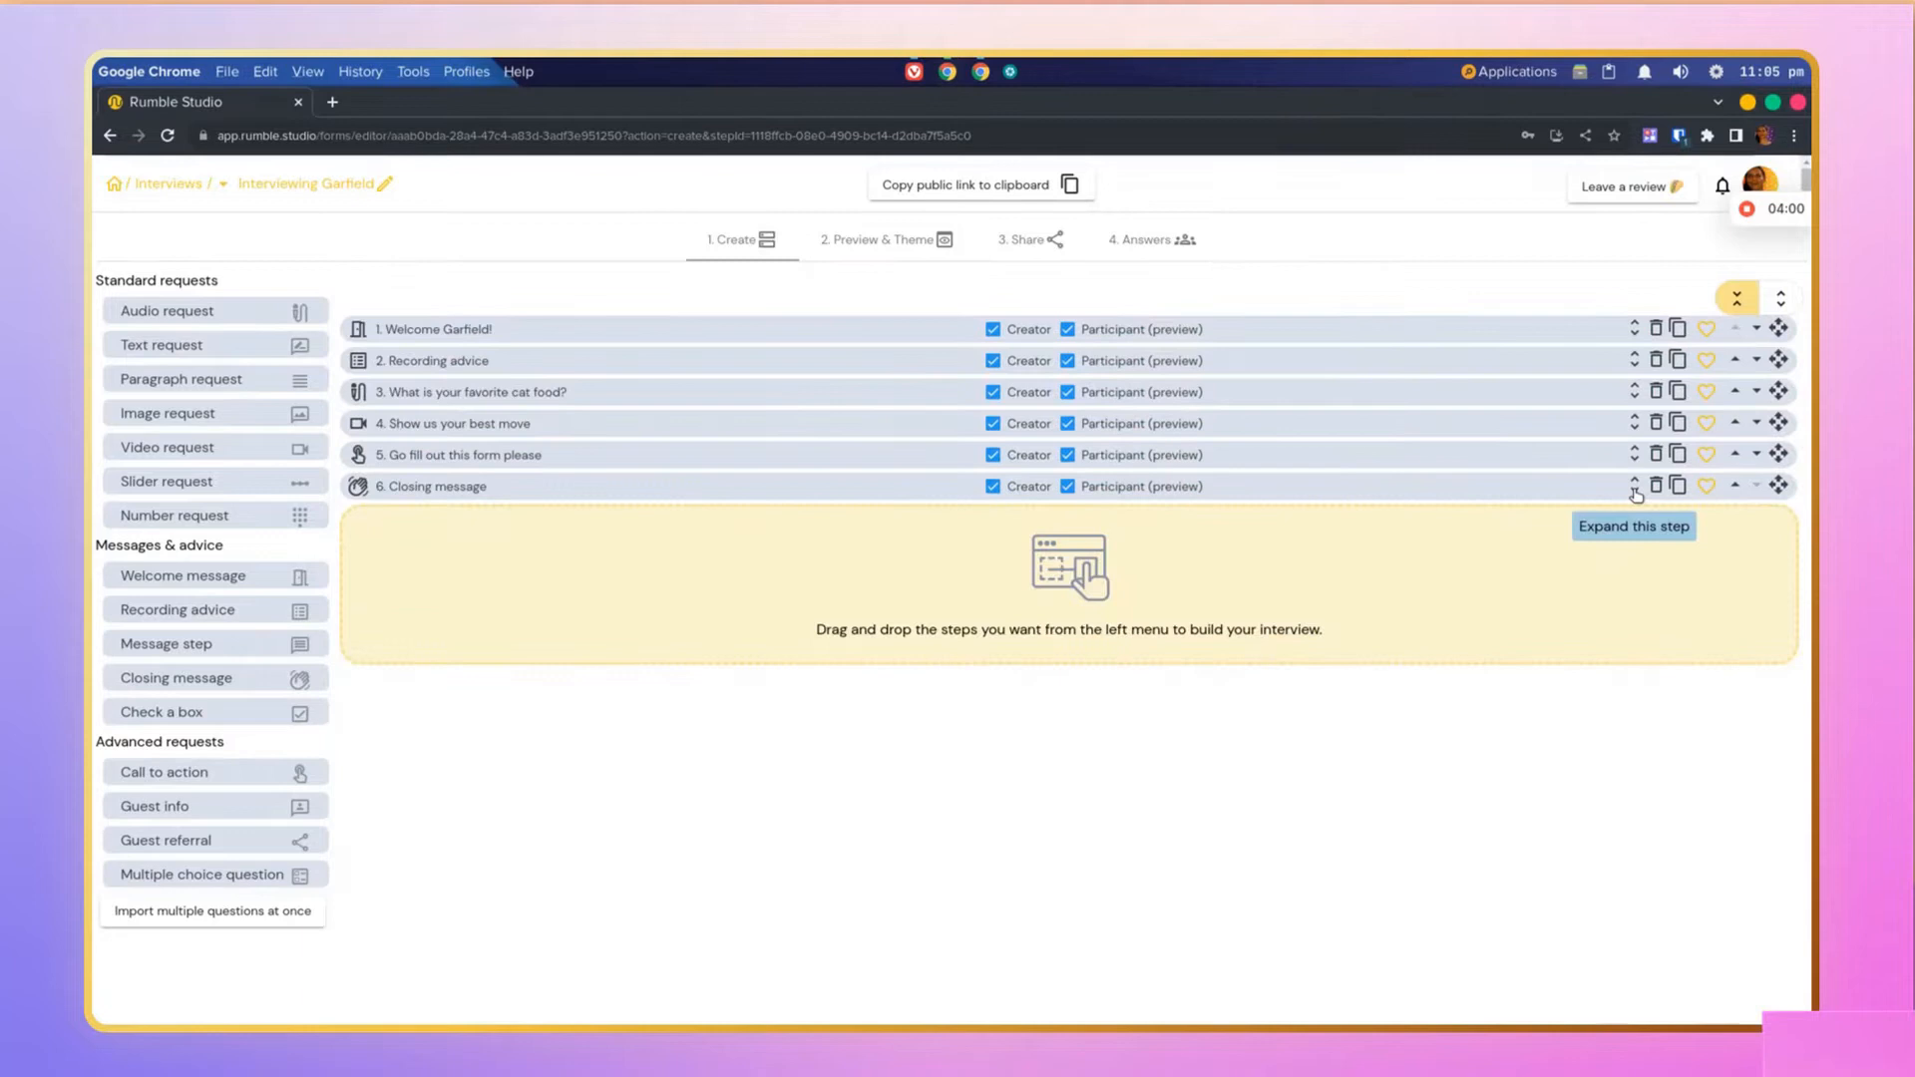
Step: Hide the Try Rumble Studio and Celebrate again buttons on the closing message
left_click(1552, 489)
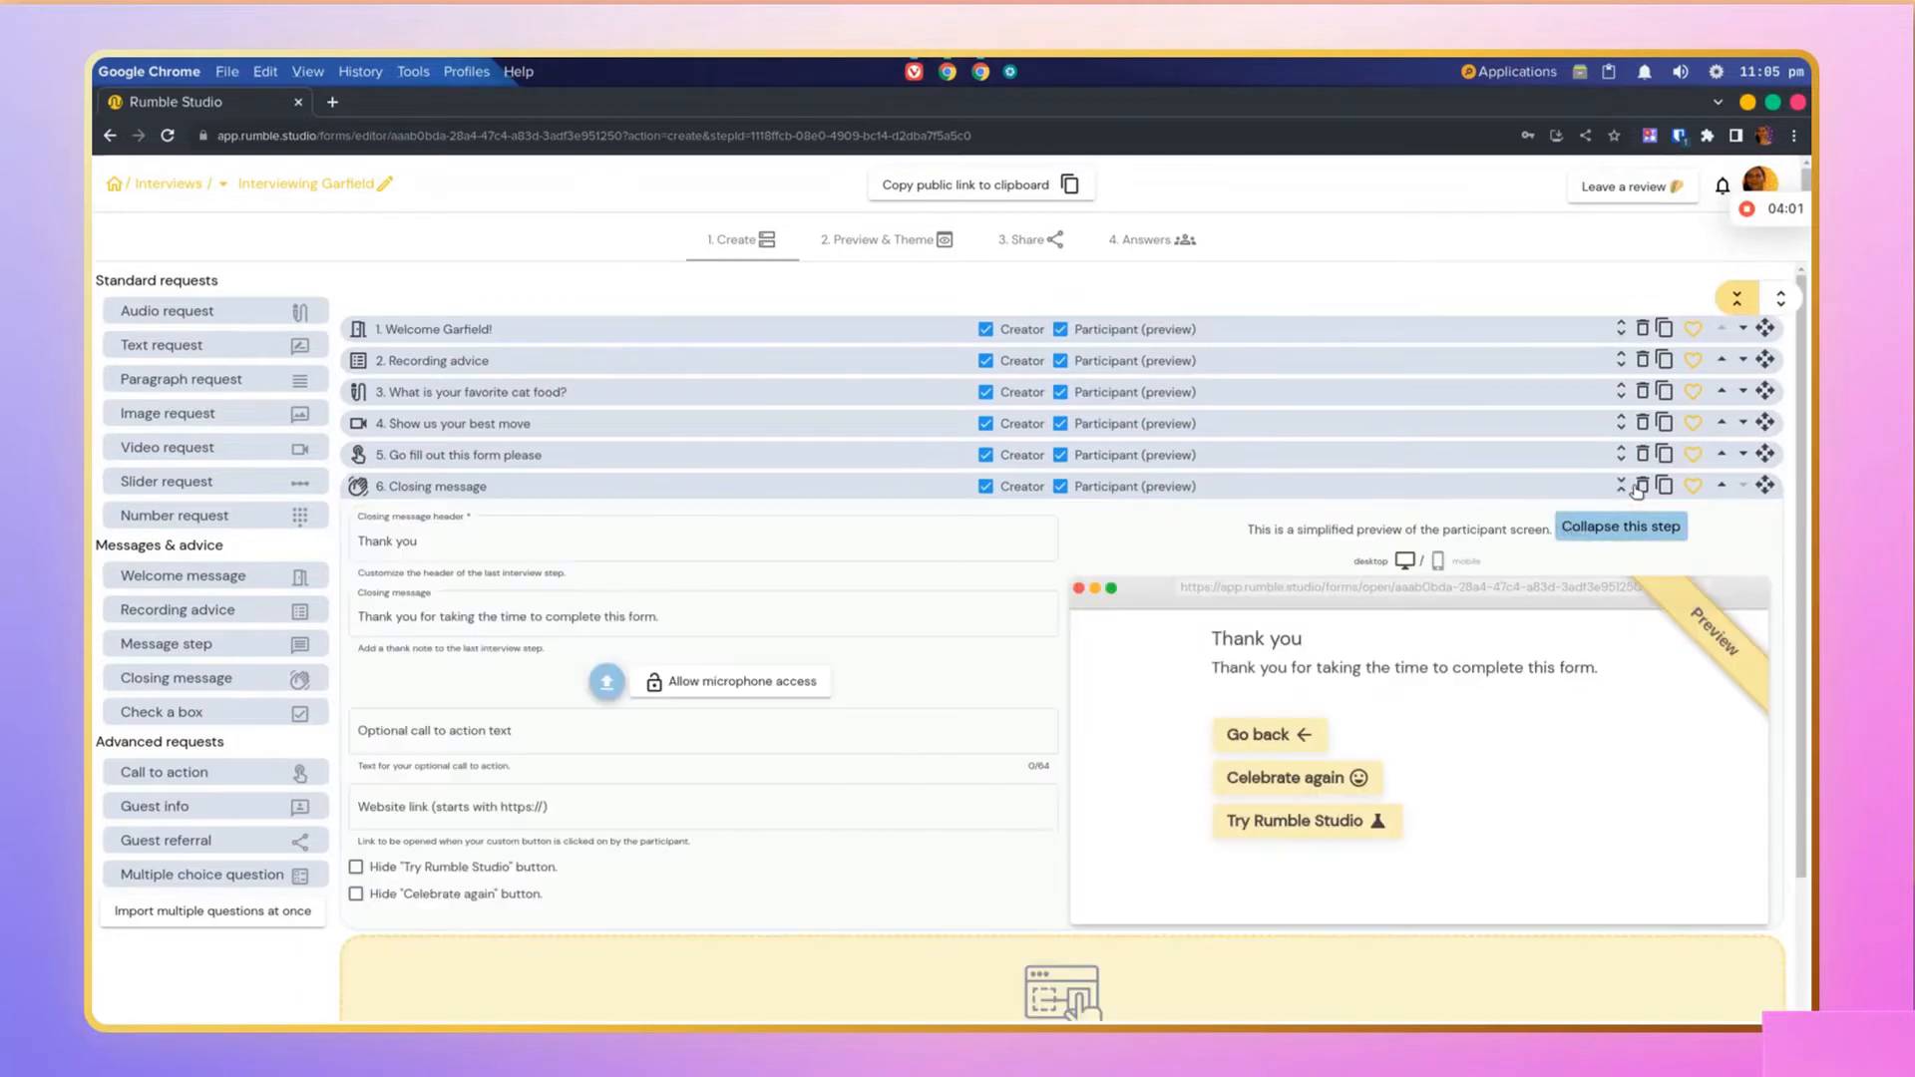
scroll(1247, 688, "down", 1)
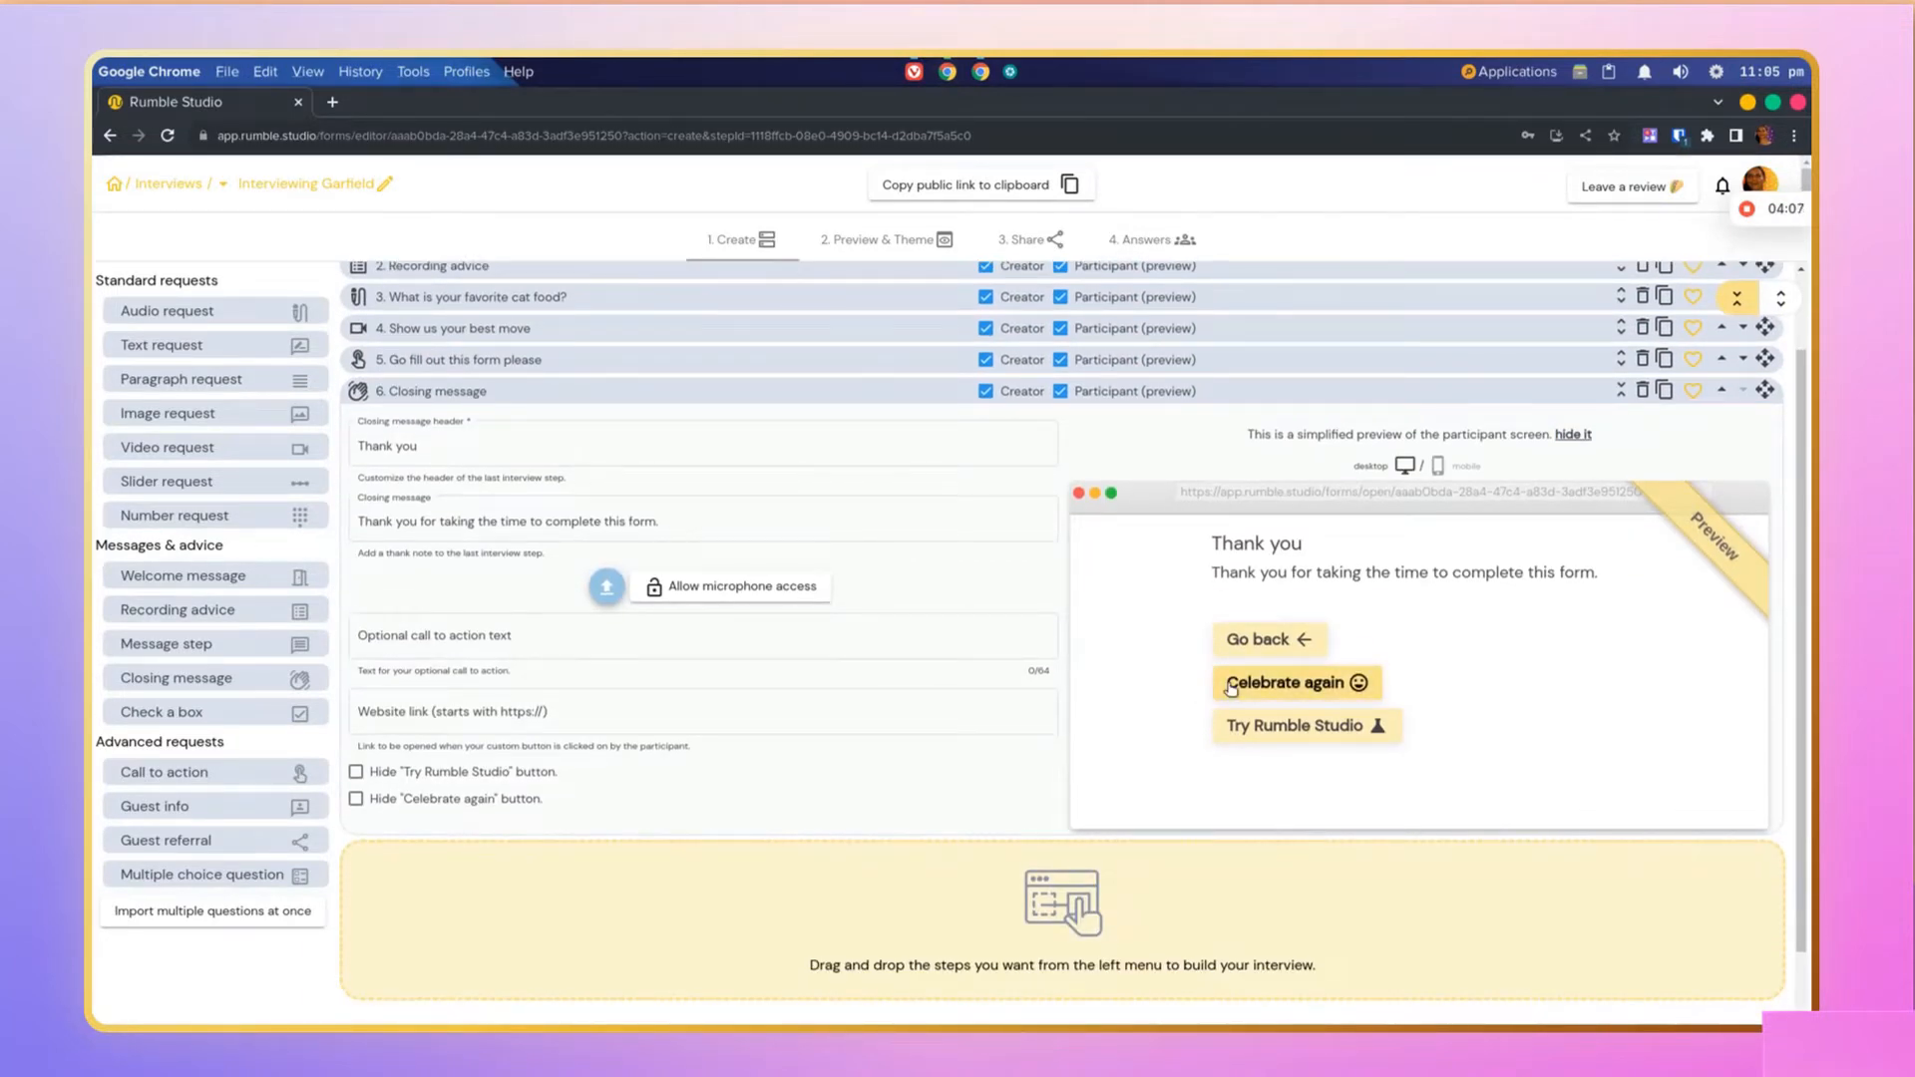
left_click(1232, 686)
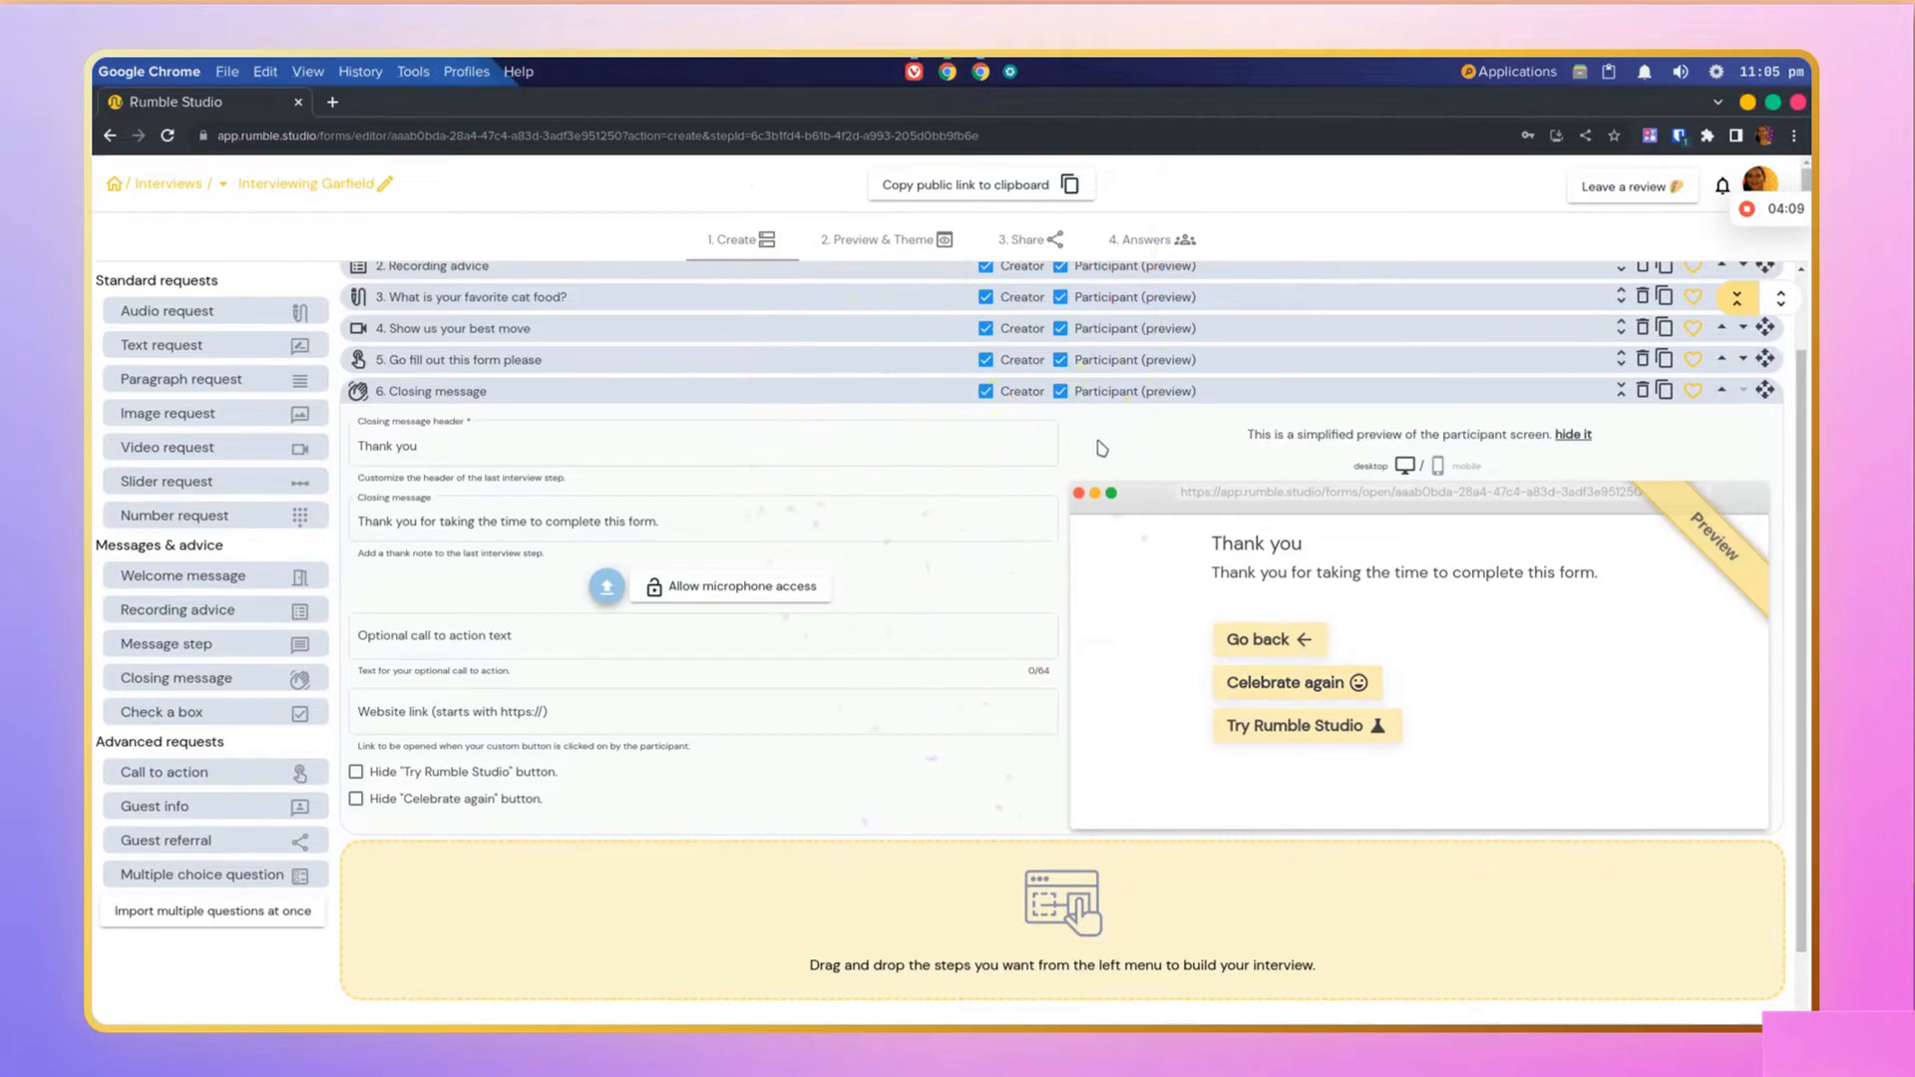
left_click(1061, 393)
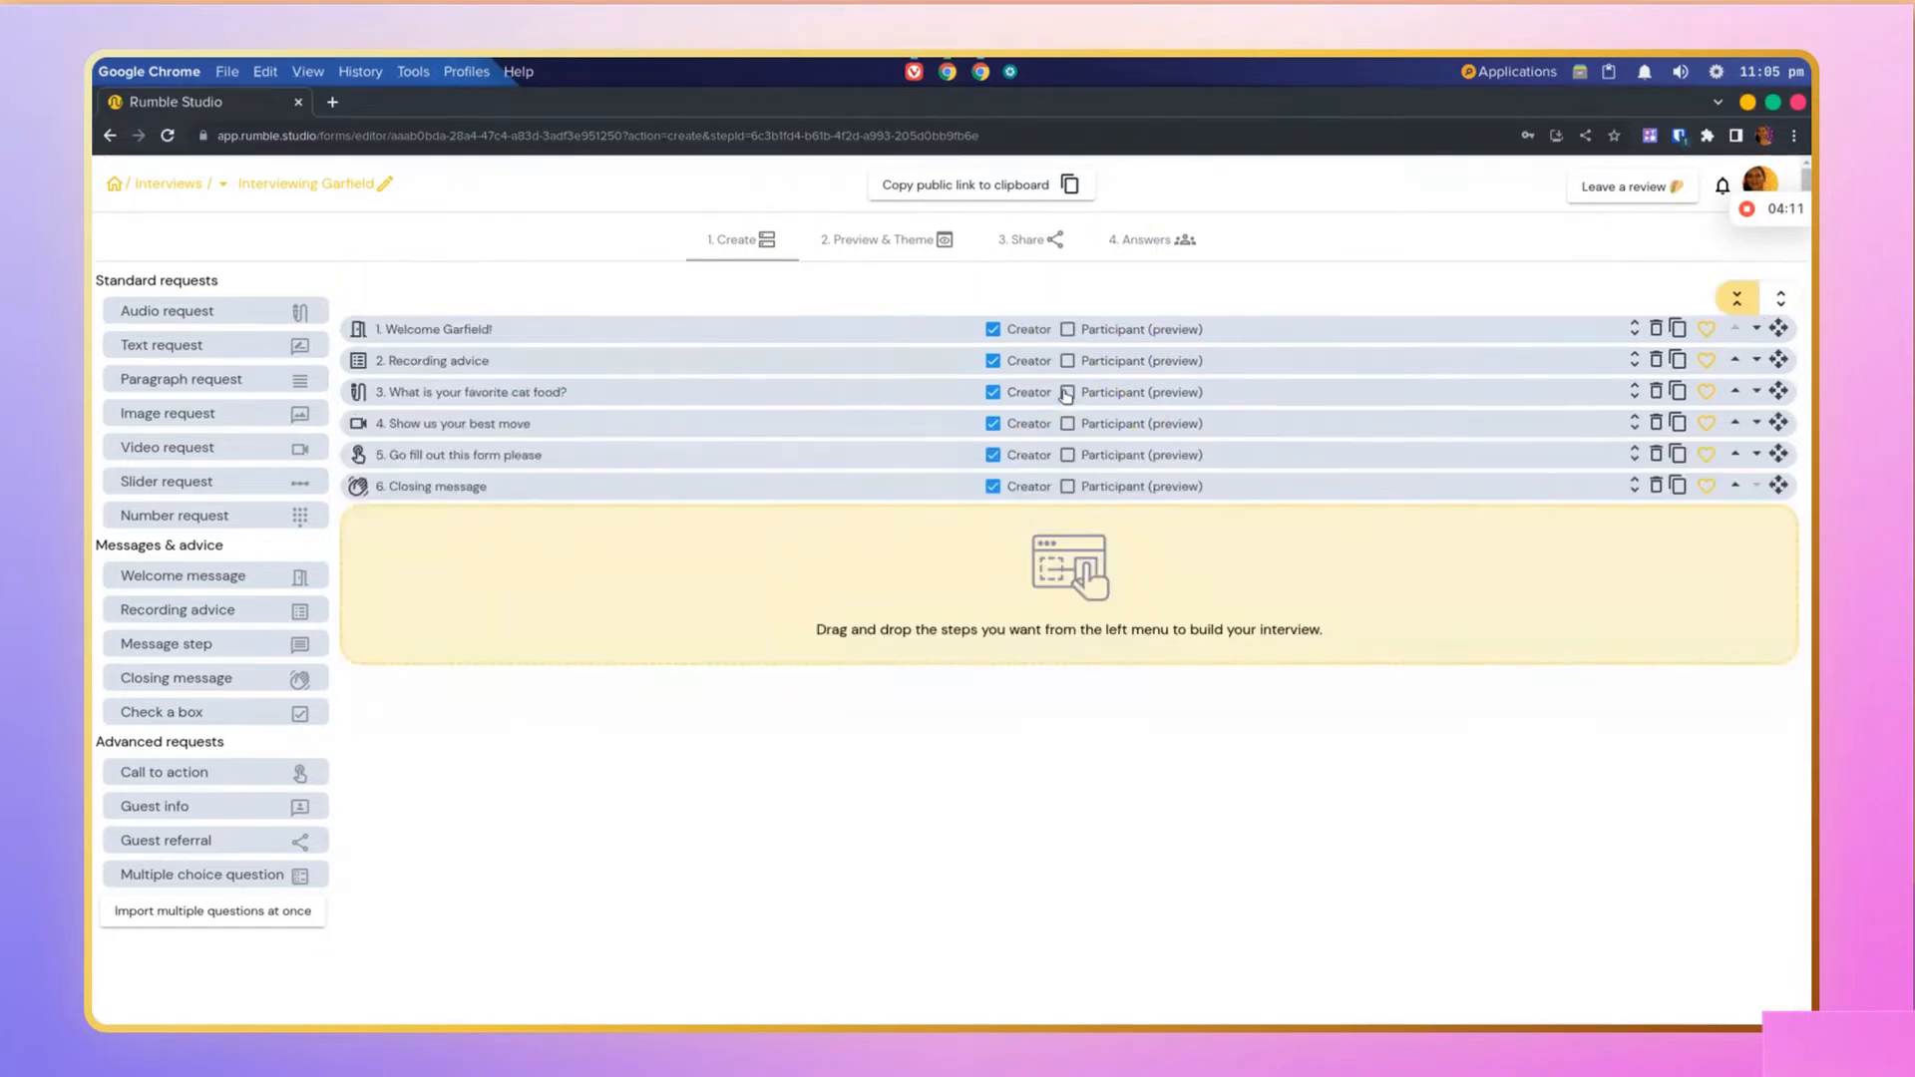
left_click(853, 488)
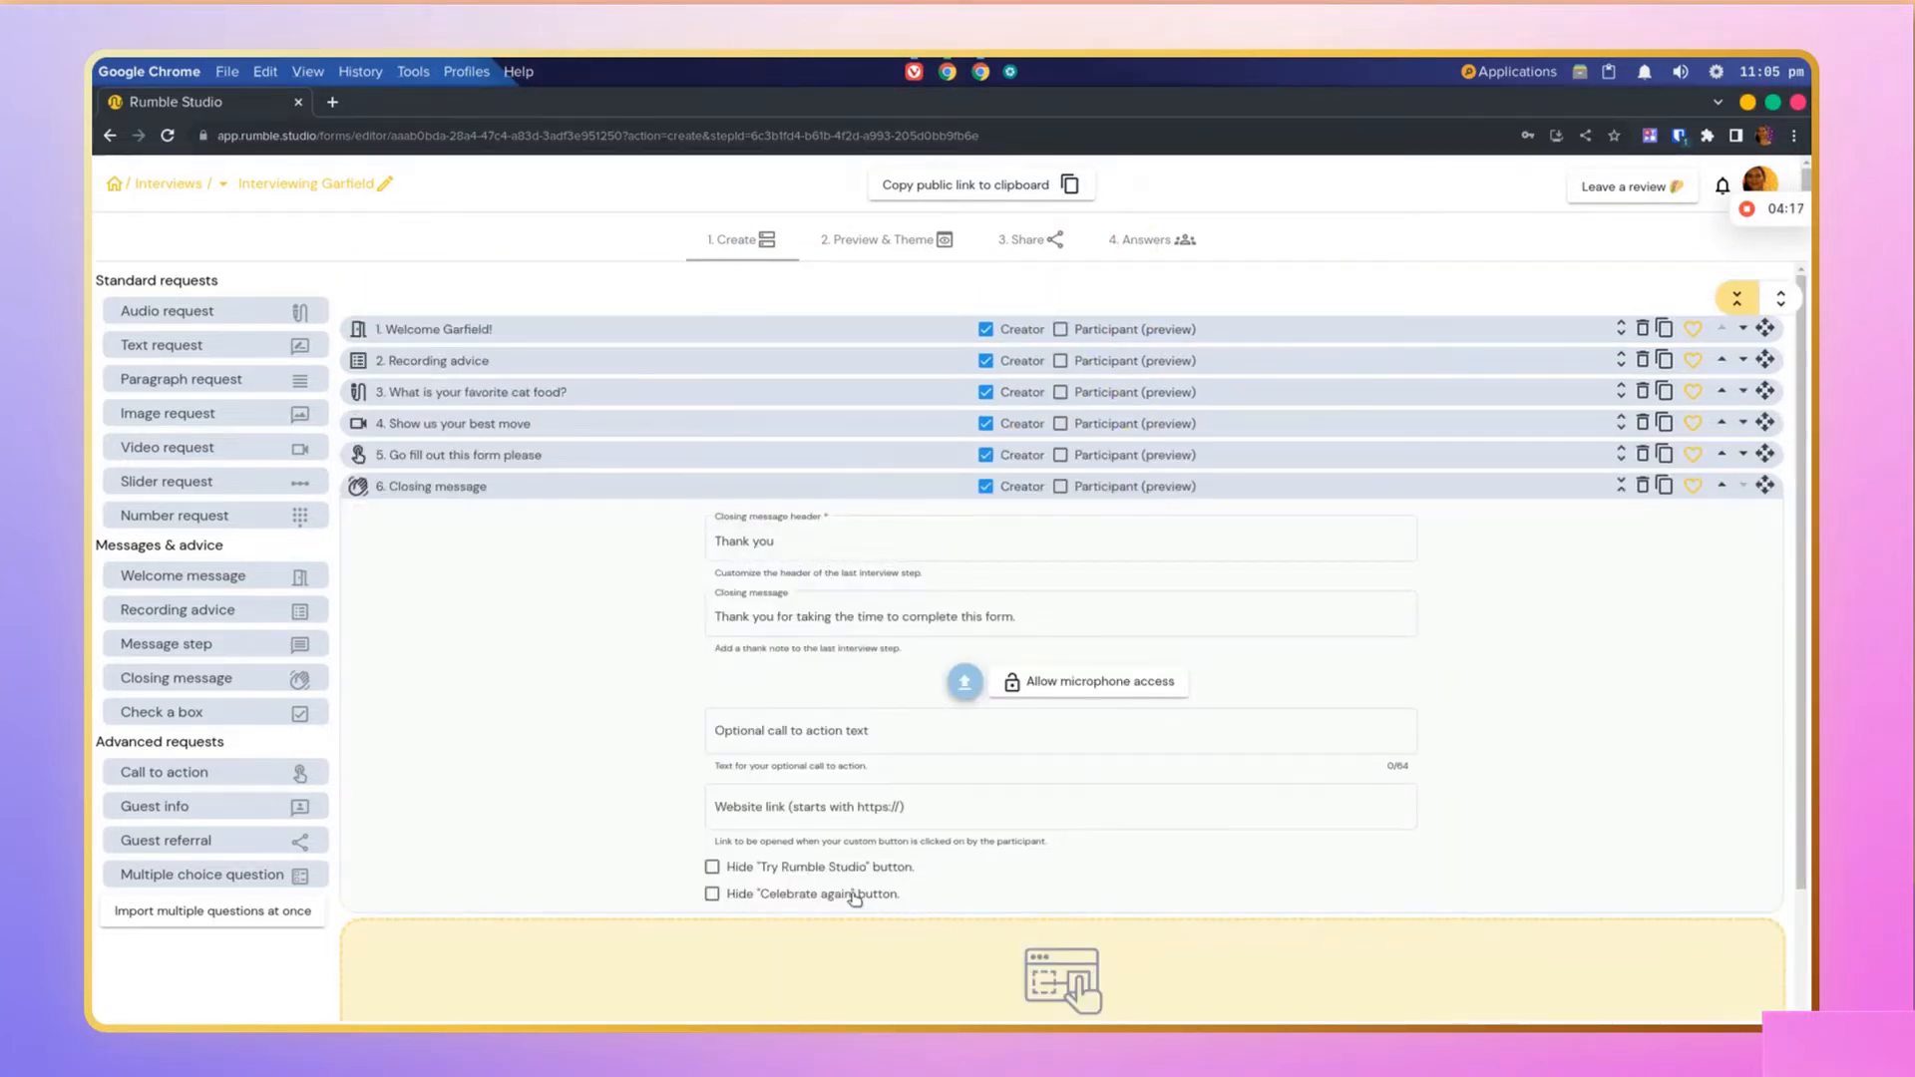
left_click(804, 867)
left_click(1061, 488)
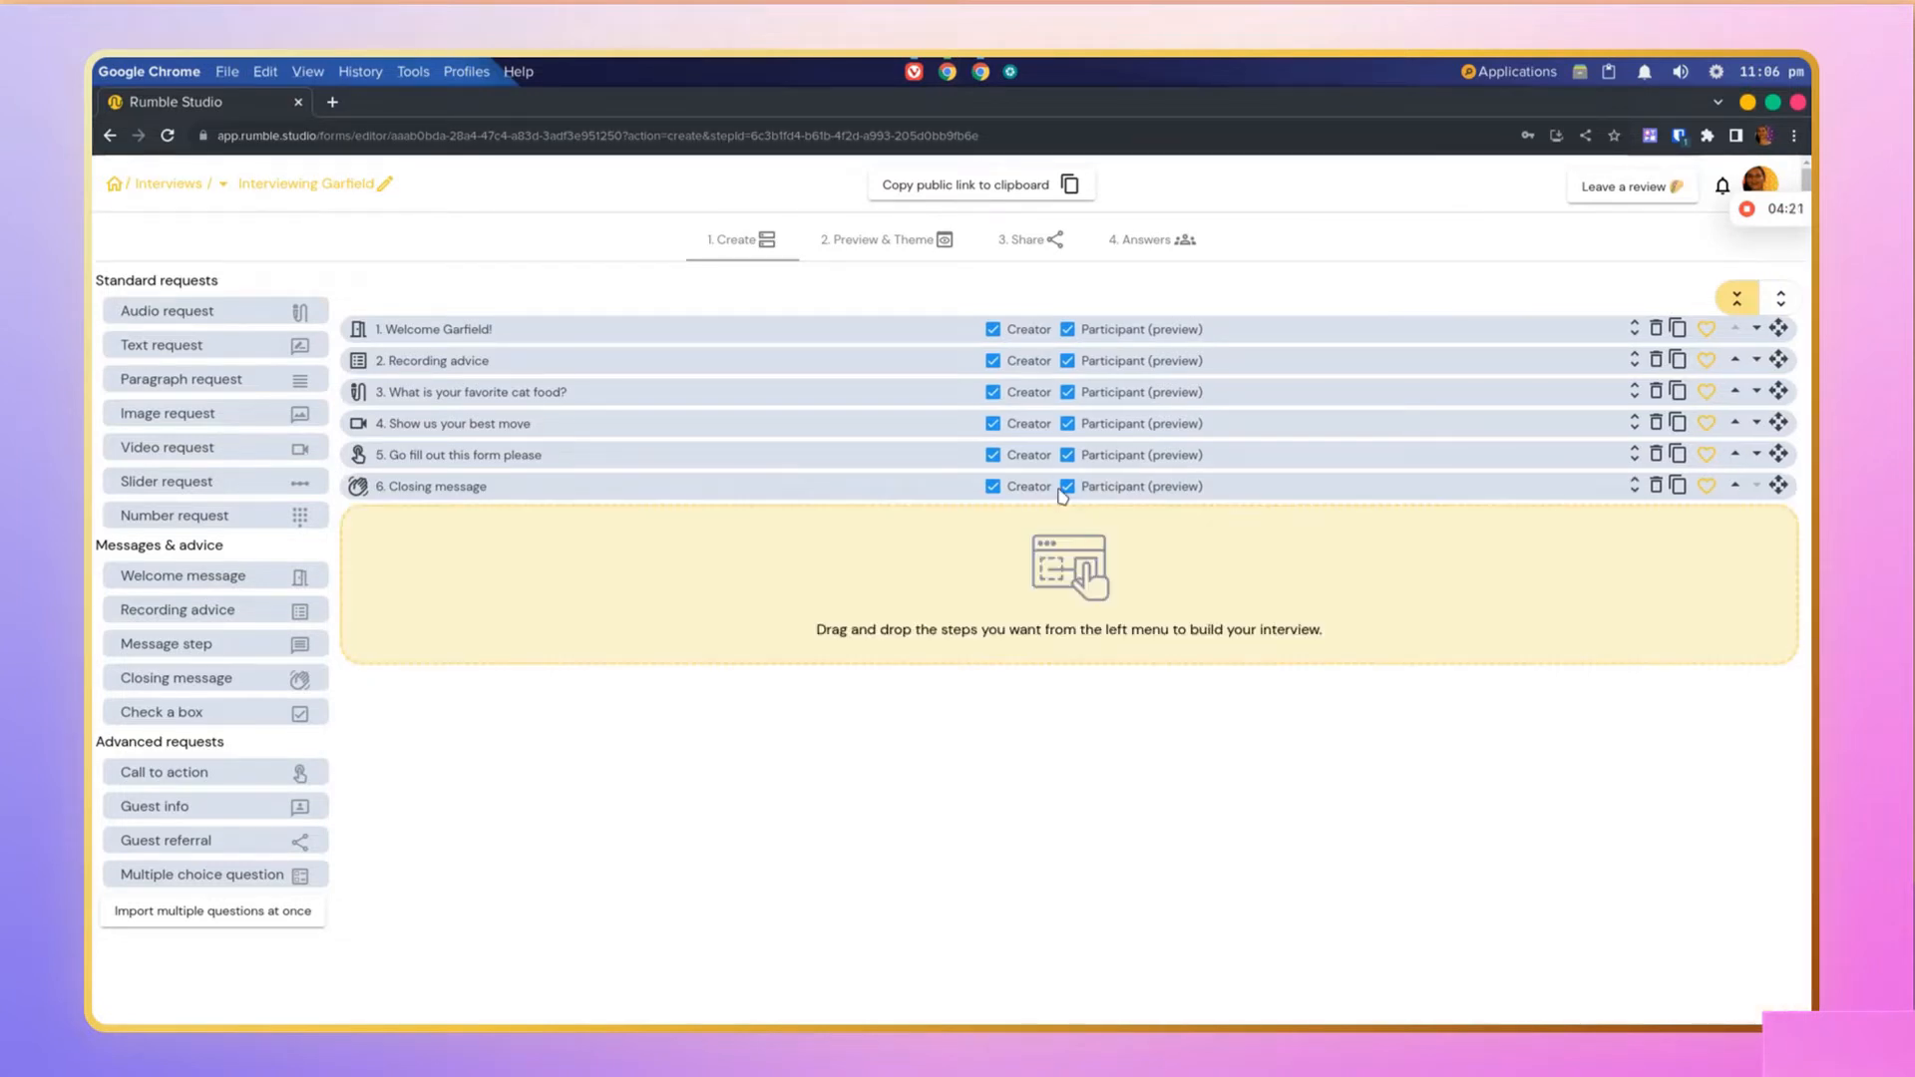
left_click(916, 489)
left_click(496, 897)
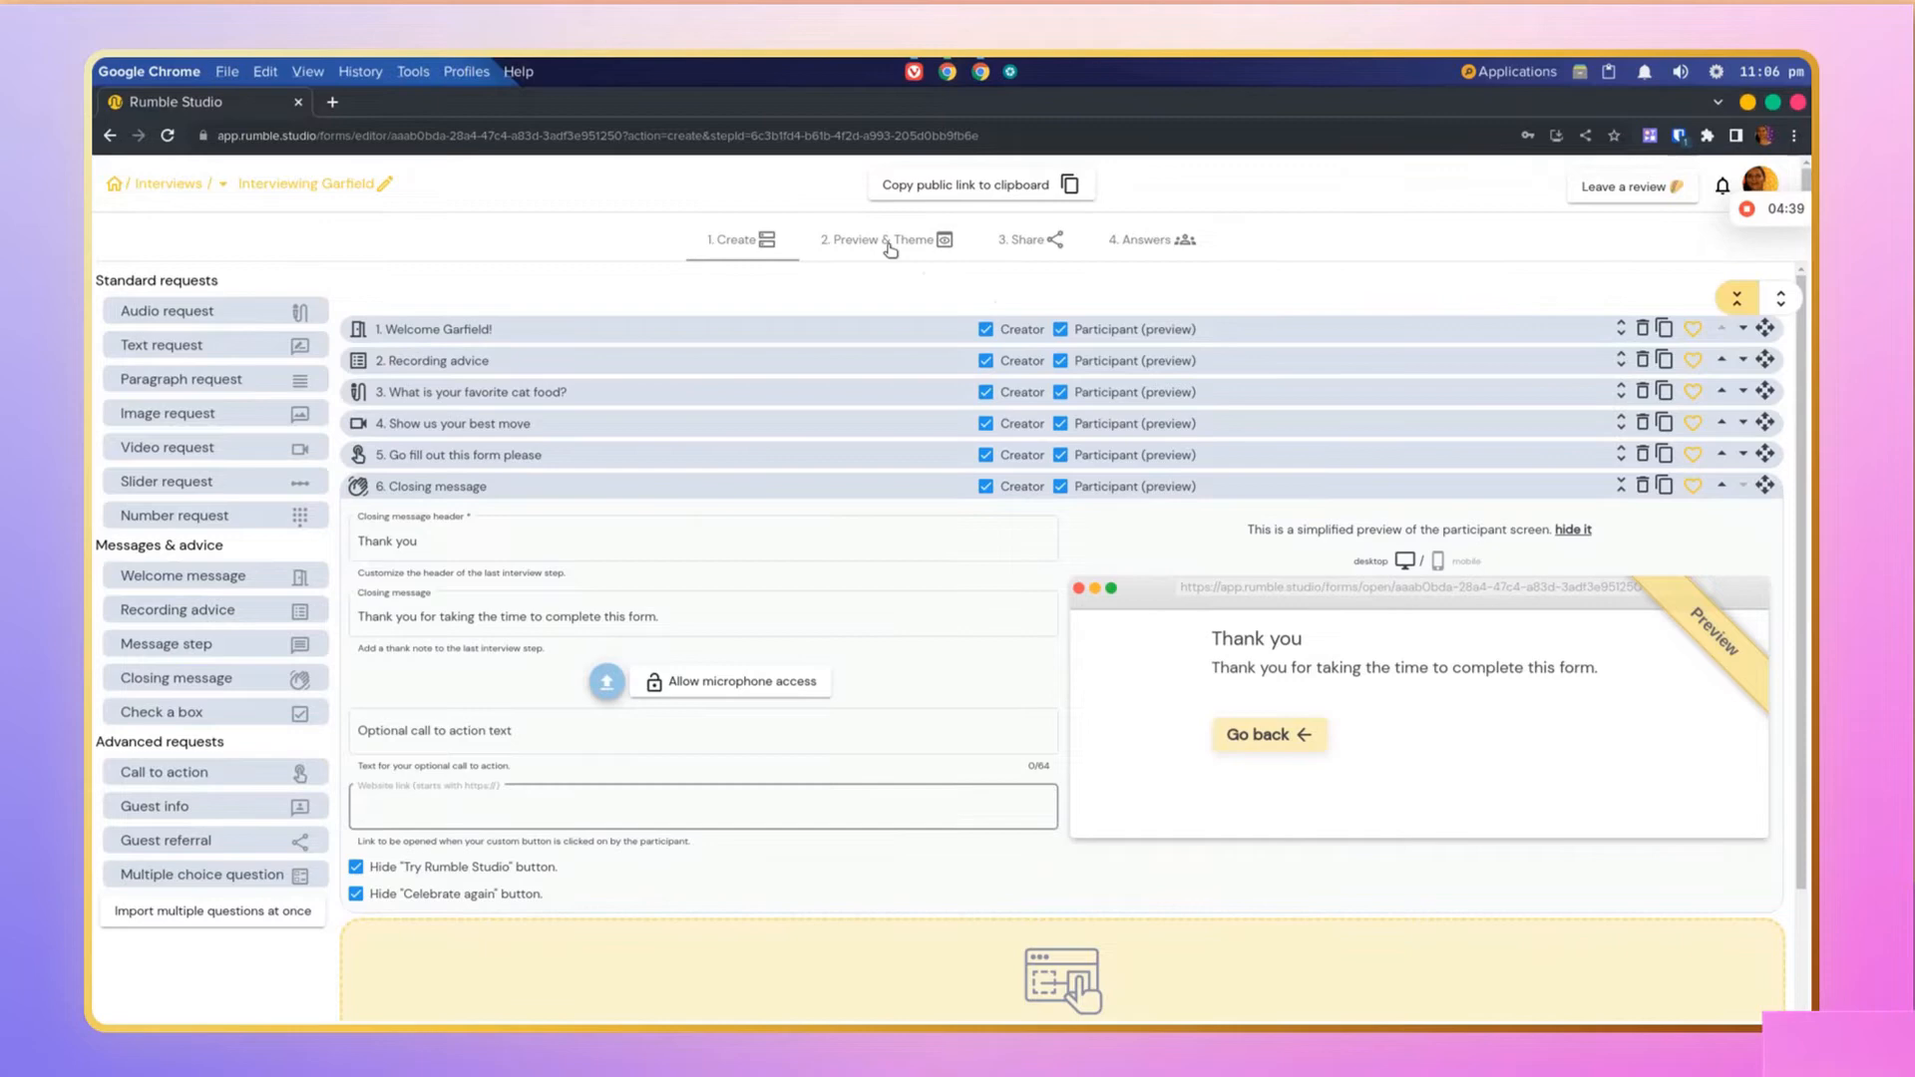
Step: Set the interview theme's background colour to light pink and save the guest experience customisation
left_click(883, 239)
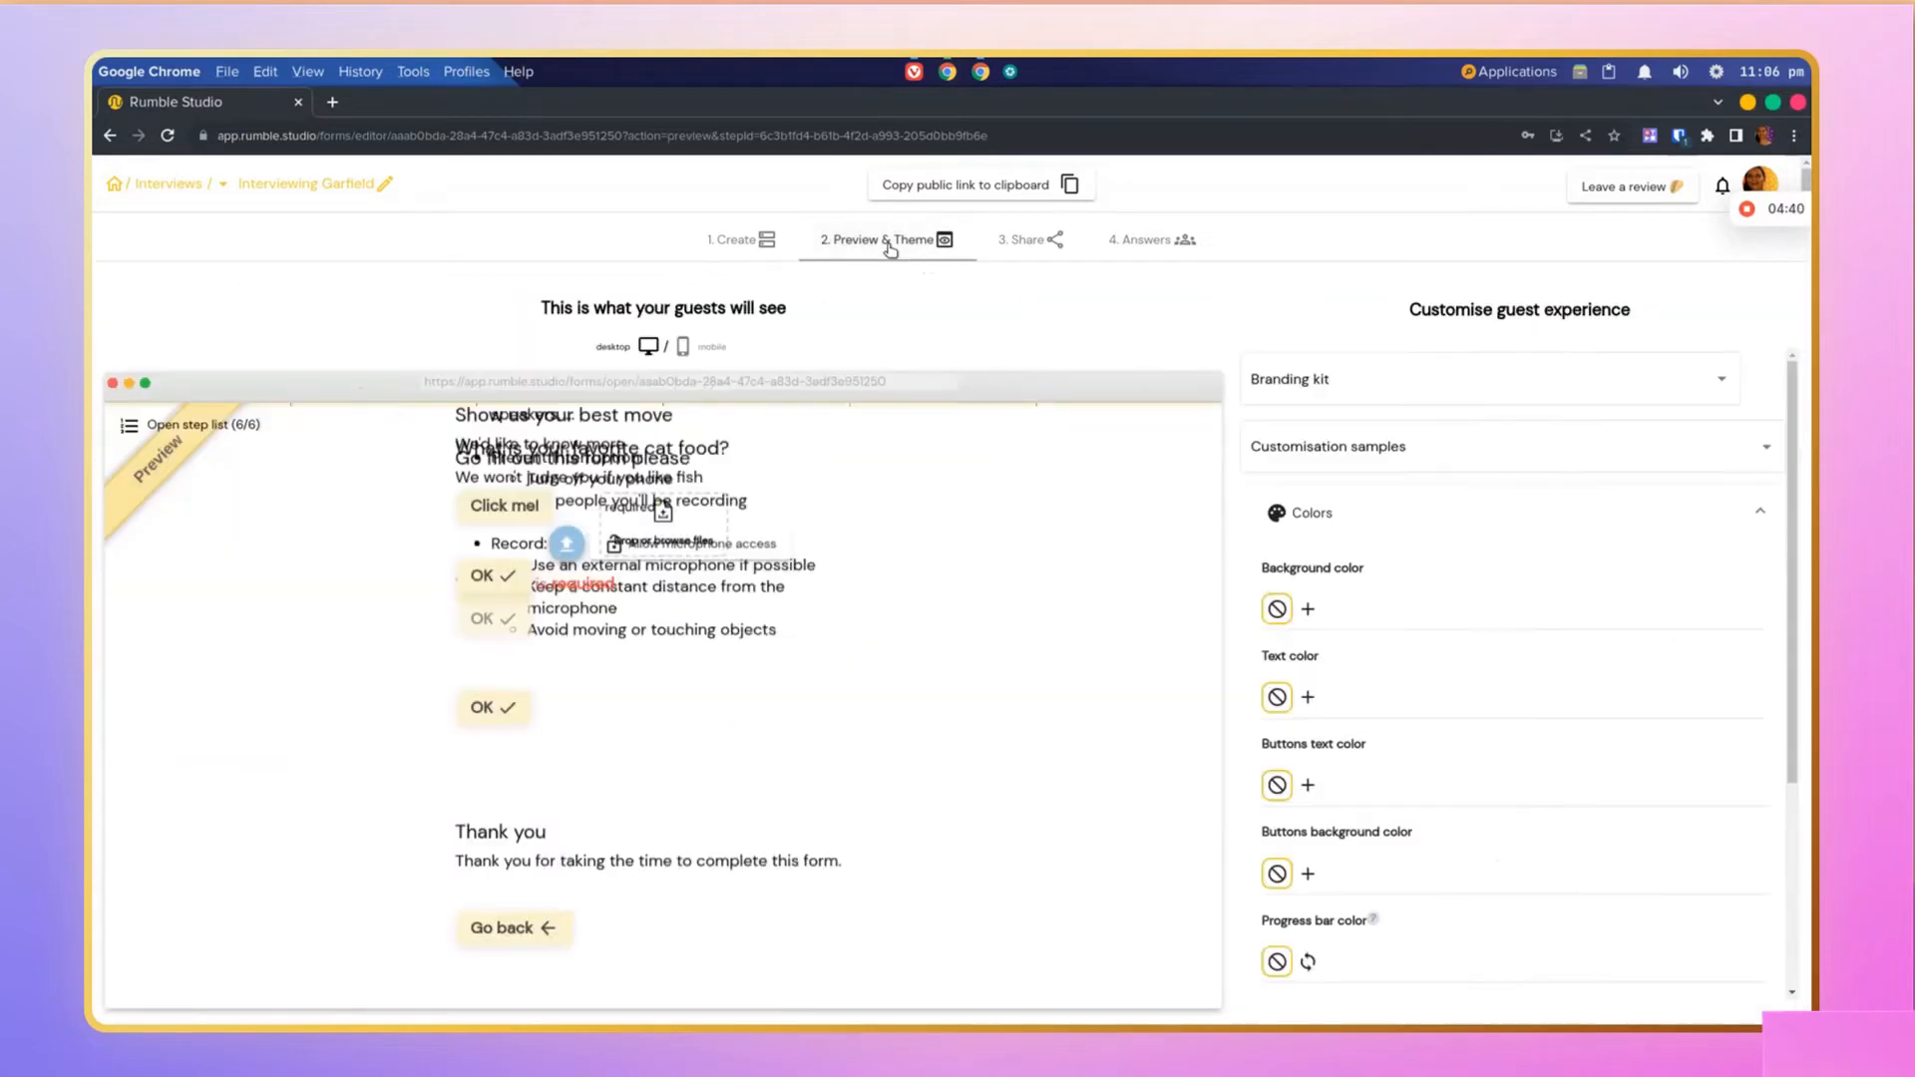
left_click(1308, 609)
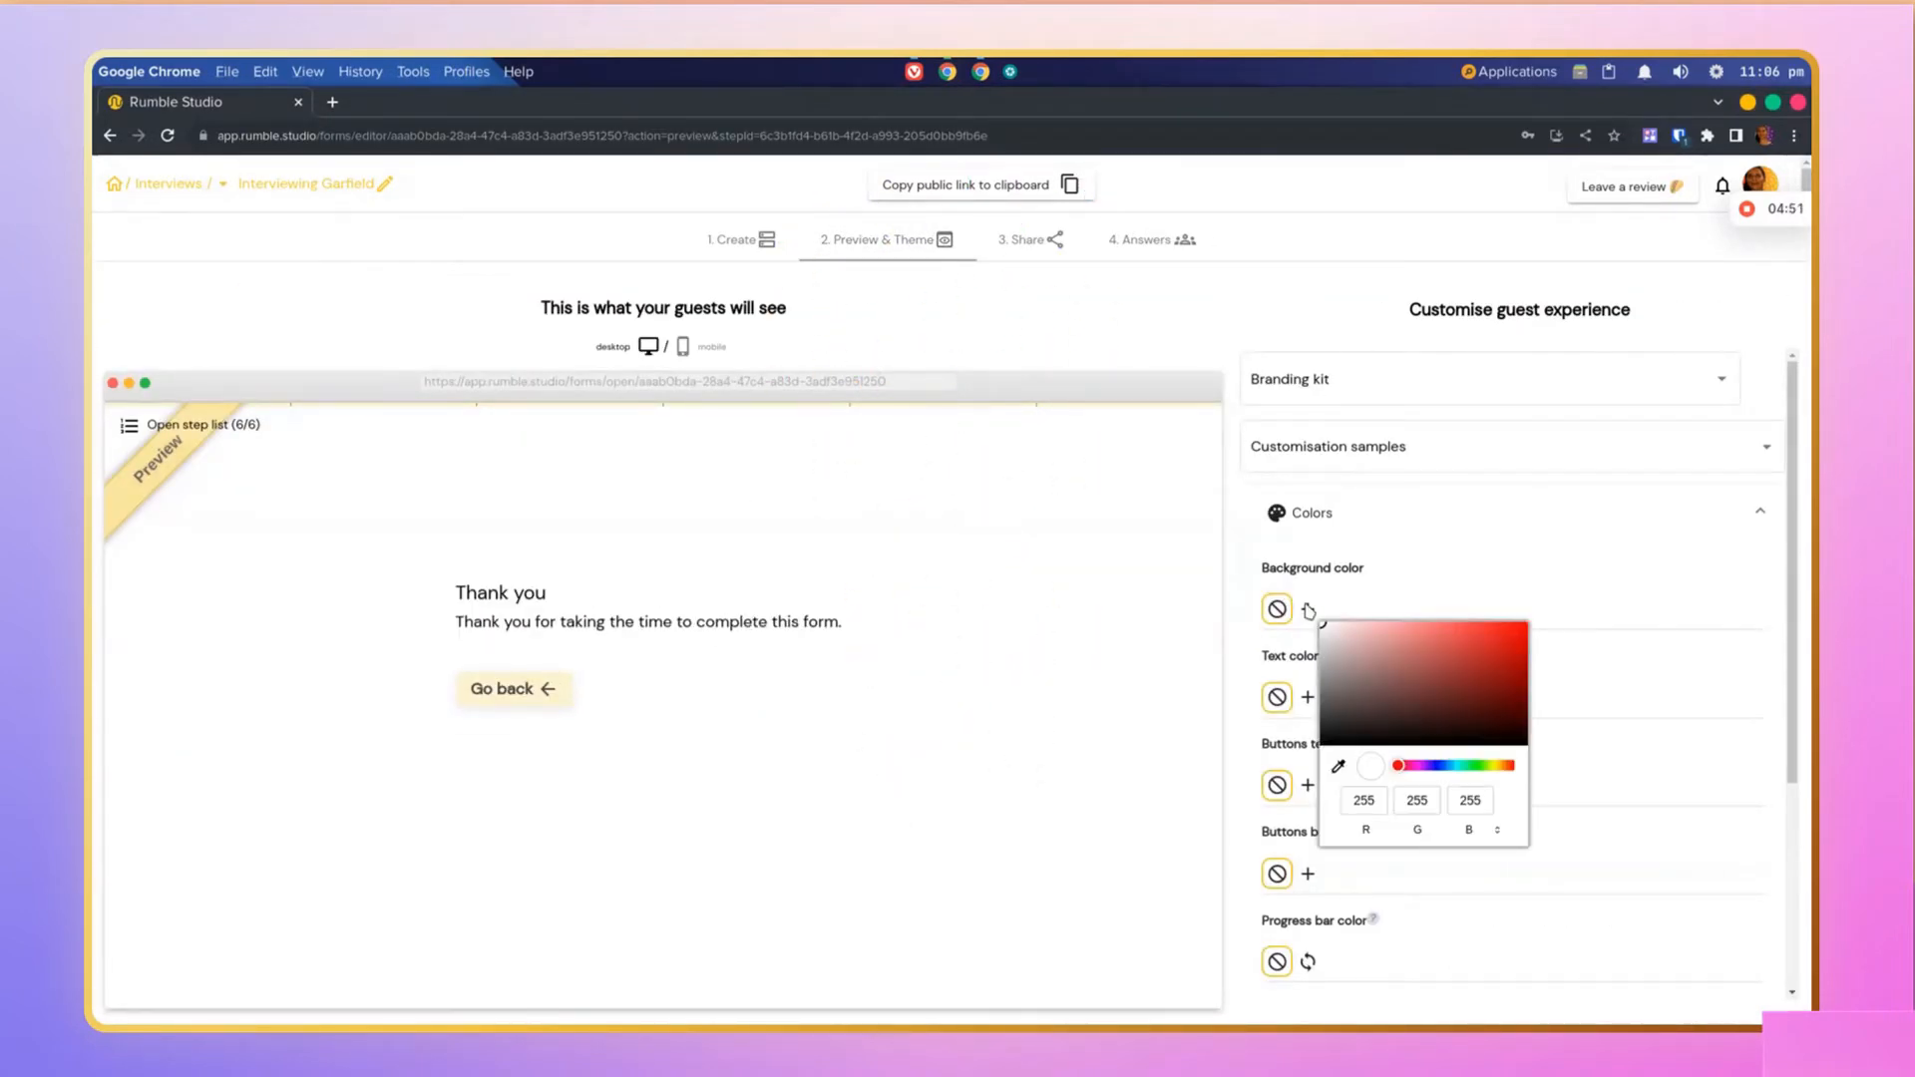
left_click(1365, 622)
left_click(1367, 565)
scroll(1411, 530, "down", 3)
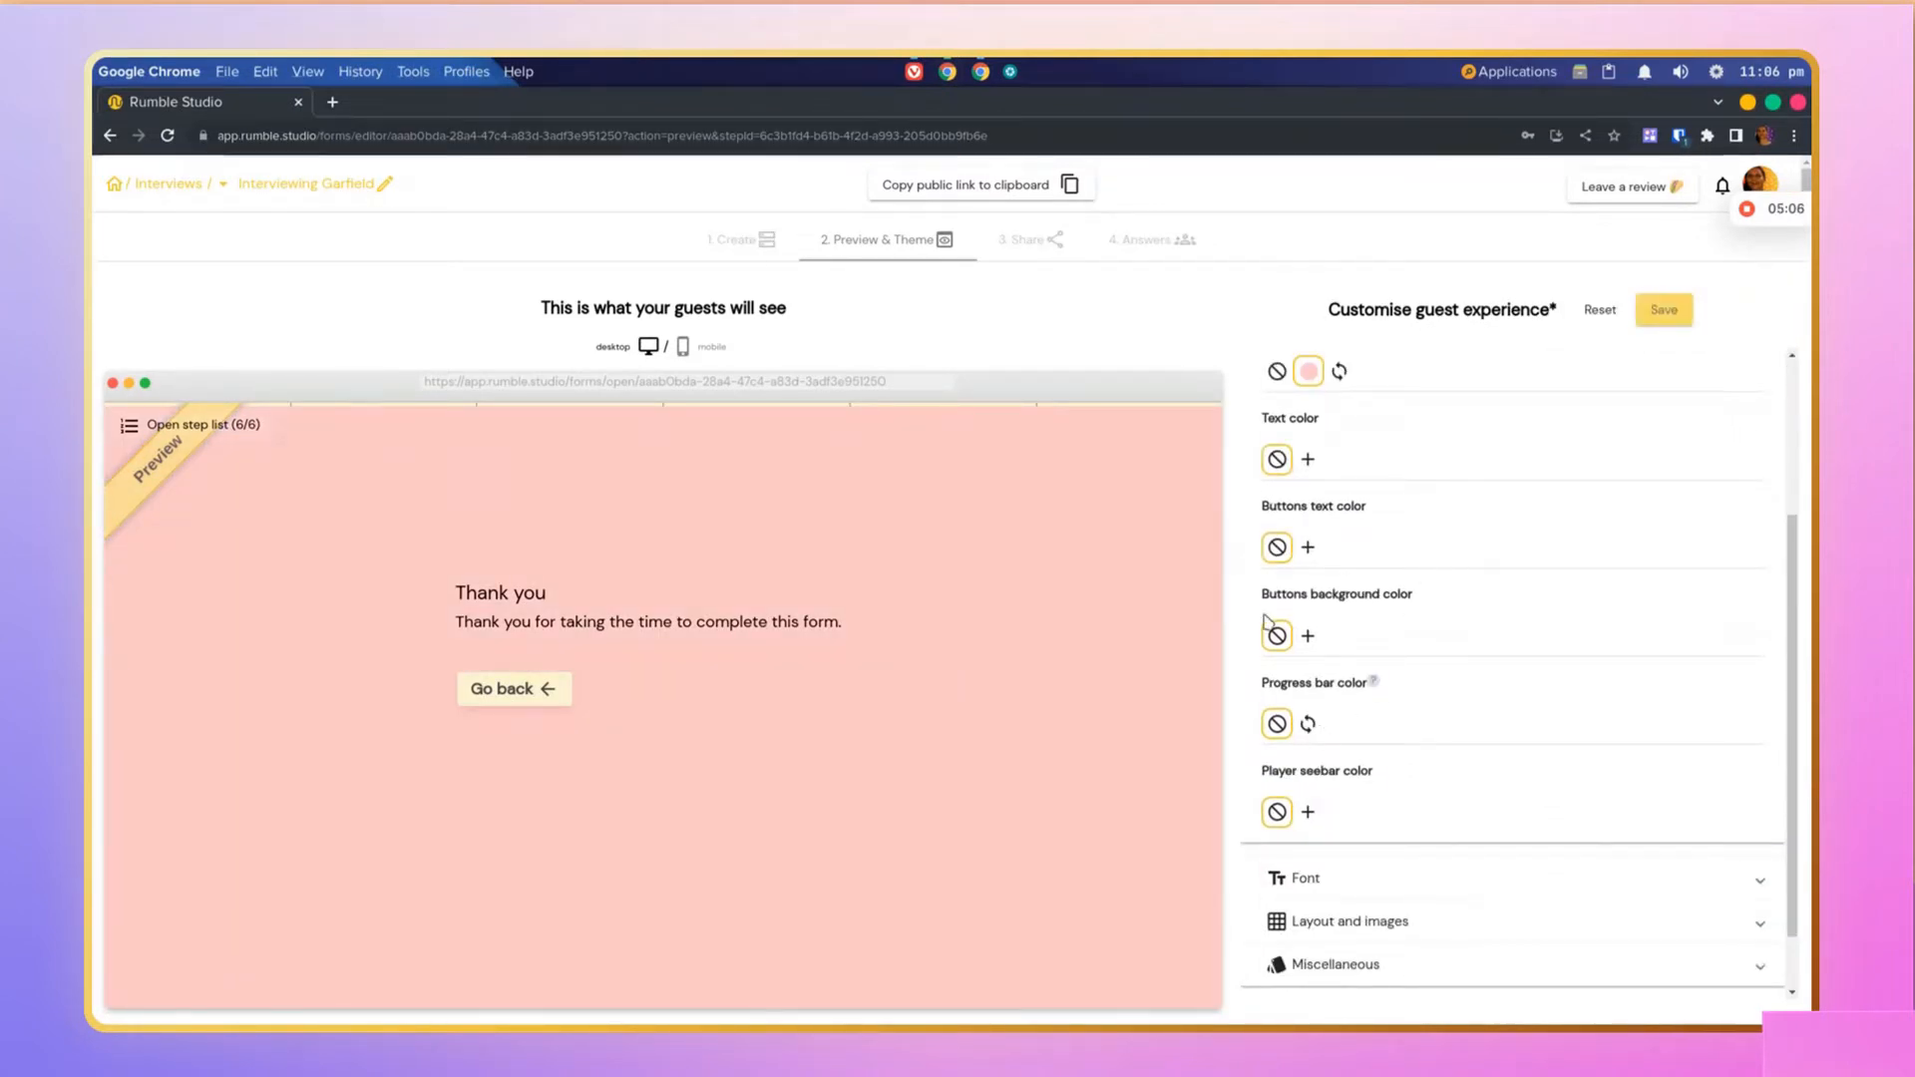
left_click(1658, 314)
scroll(1586, 616, "down", 1)
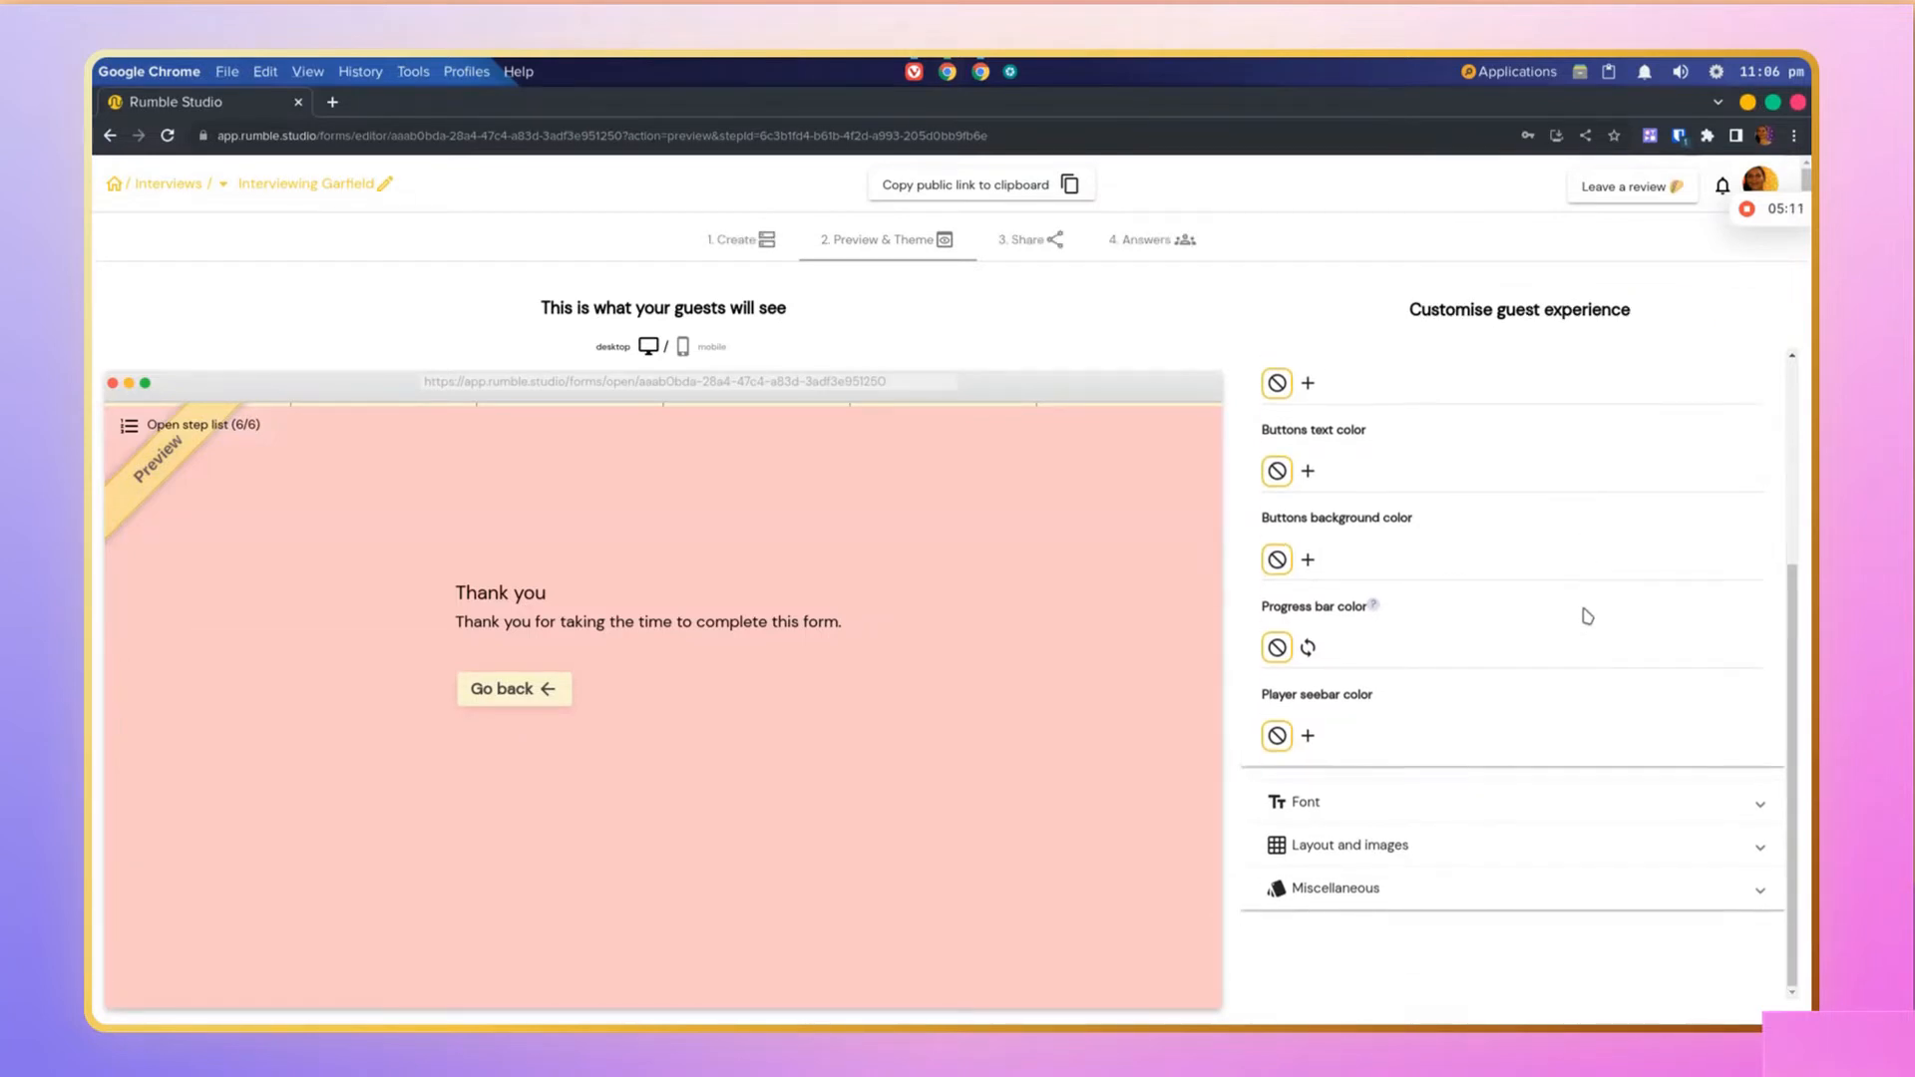
Step: Copy the interview's public invitation link and open it in the browser
left_click(1043, 243)
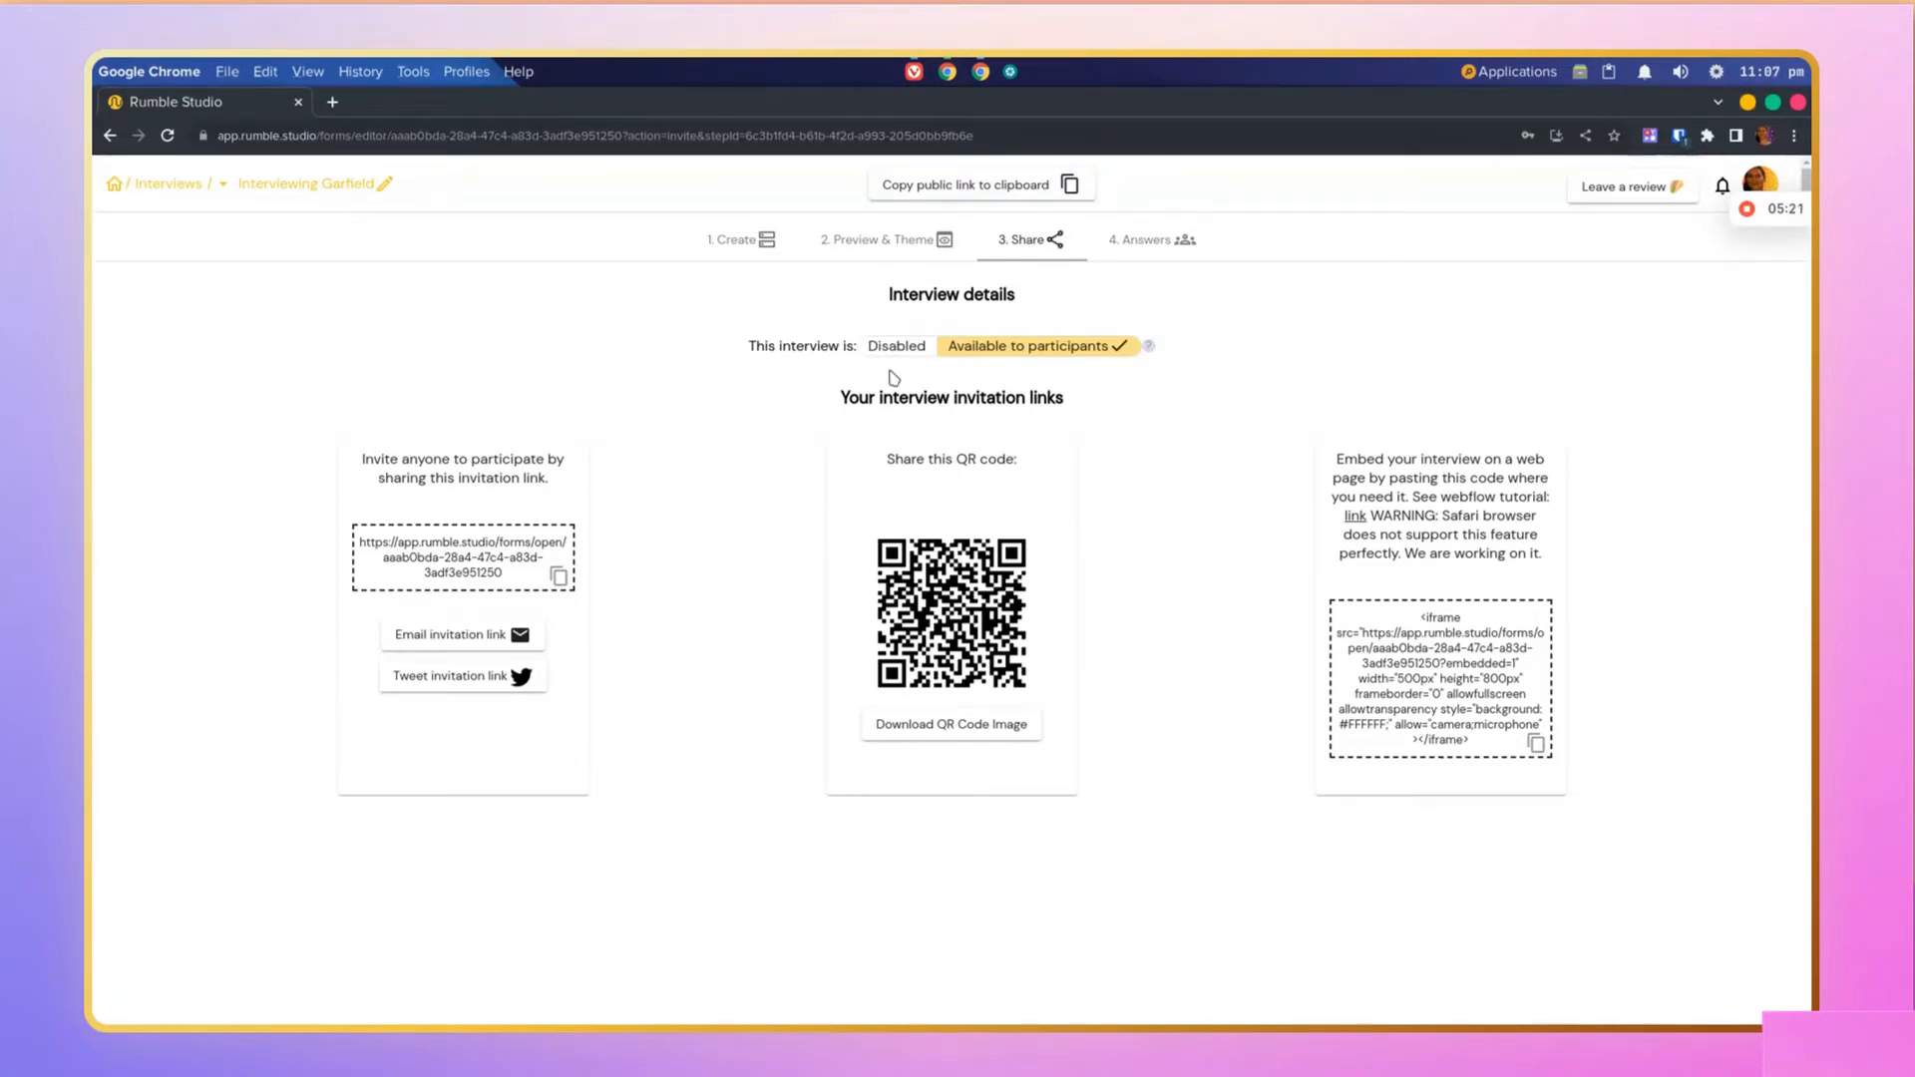
left_click(557, 577)
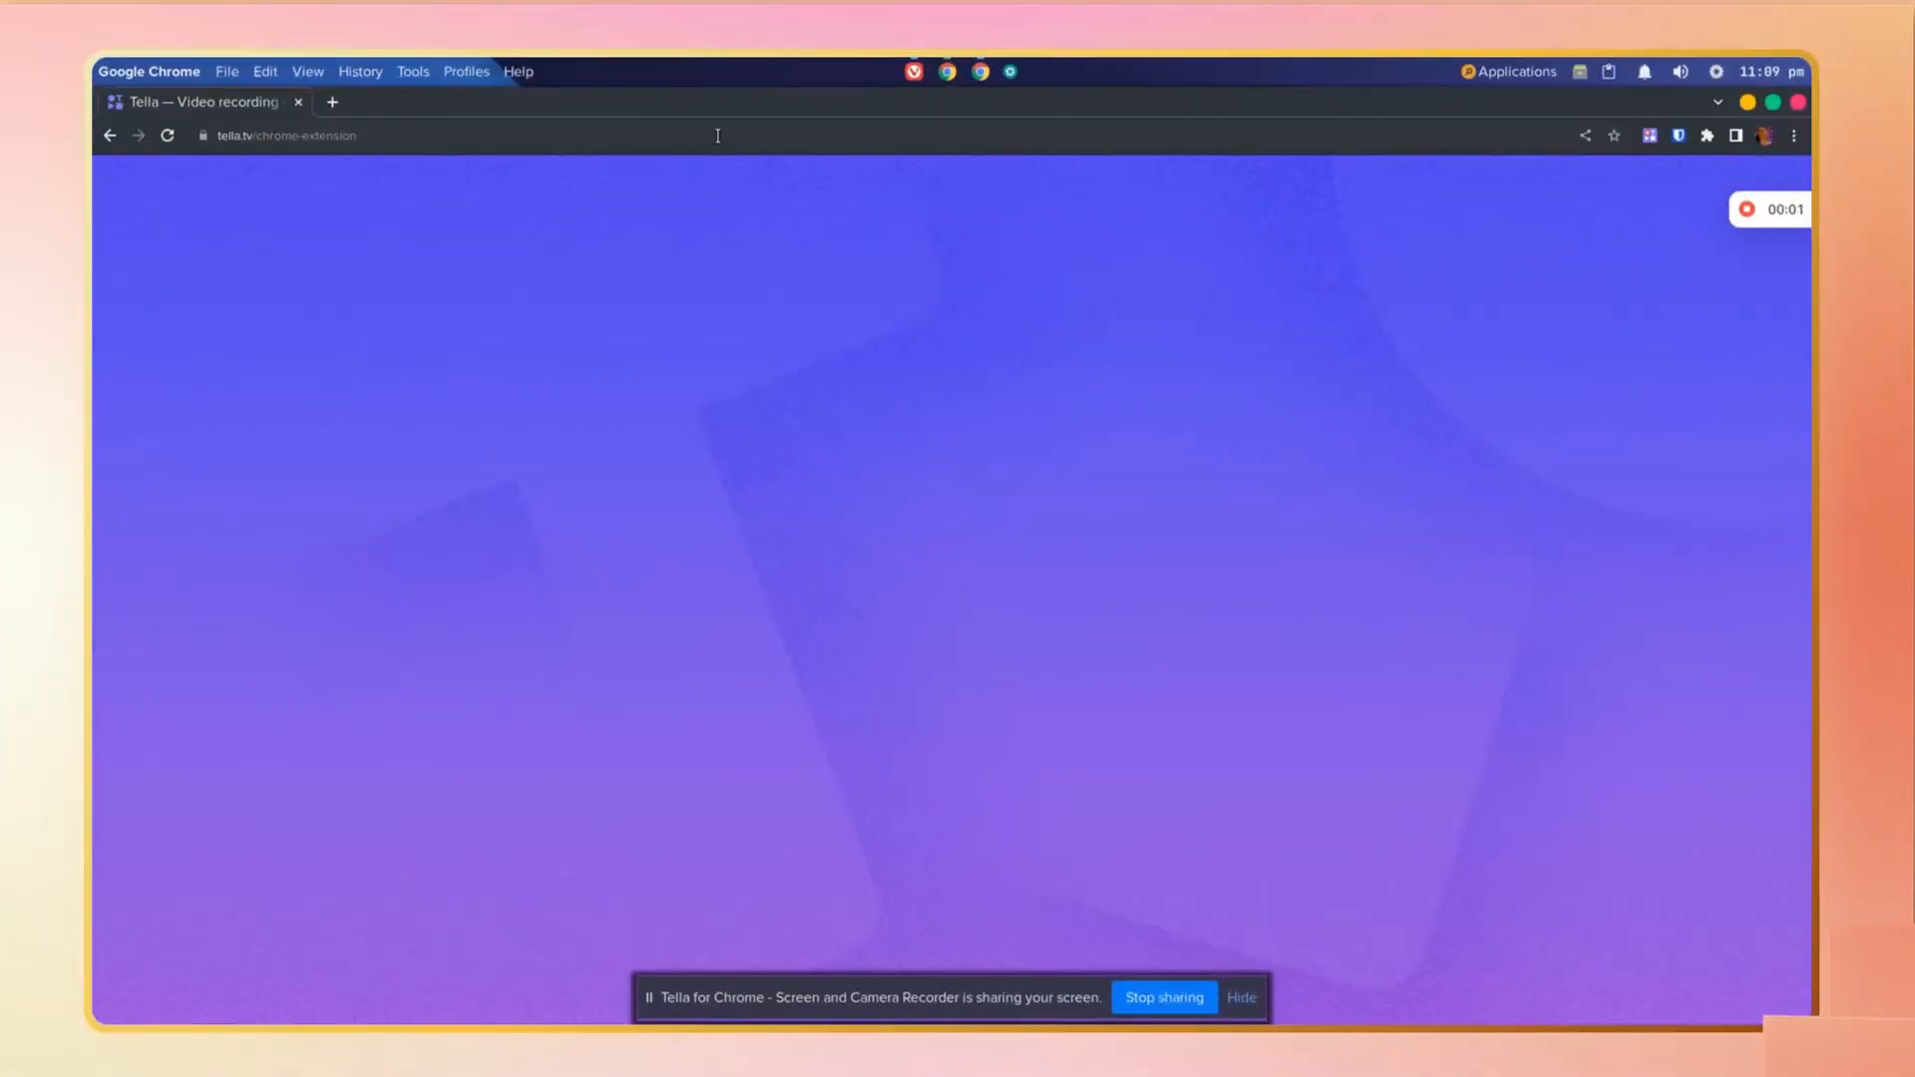
left_click(718, 134)
key("ctrl+v")
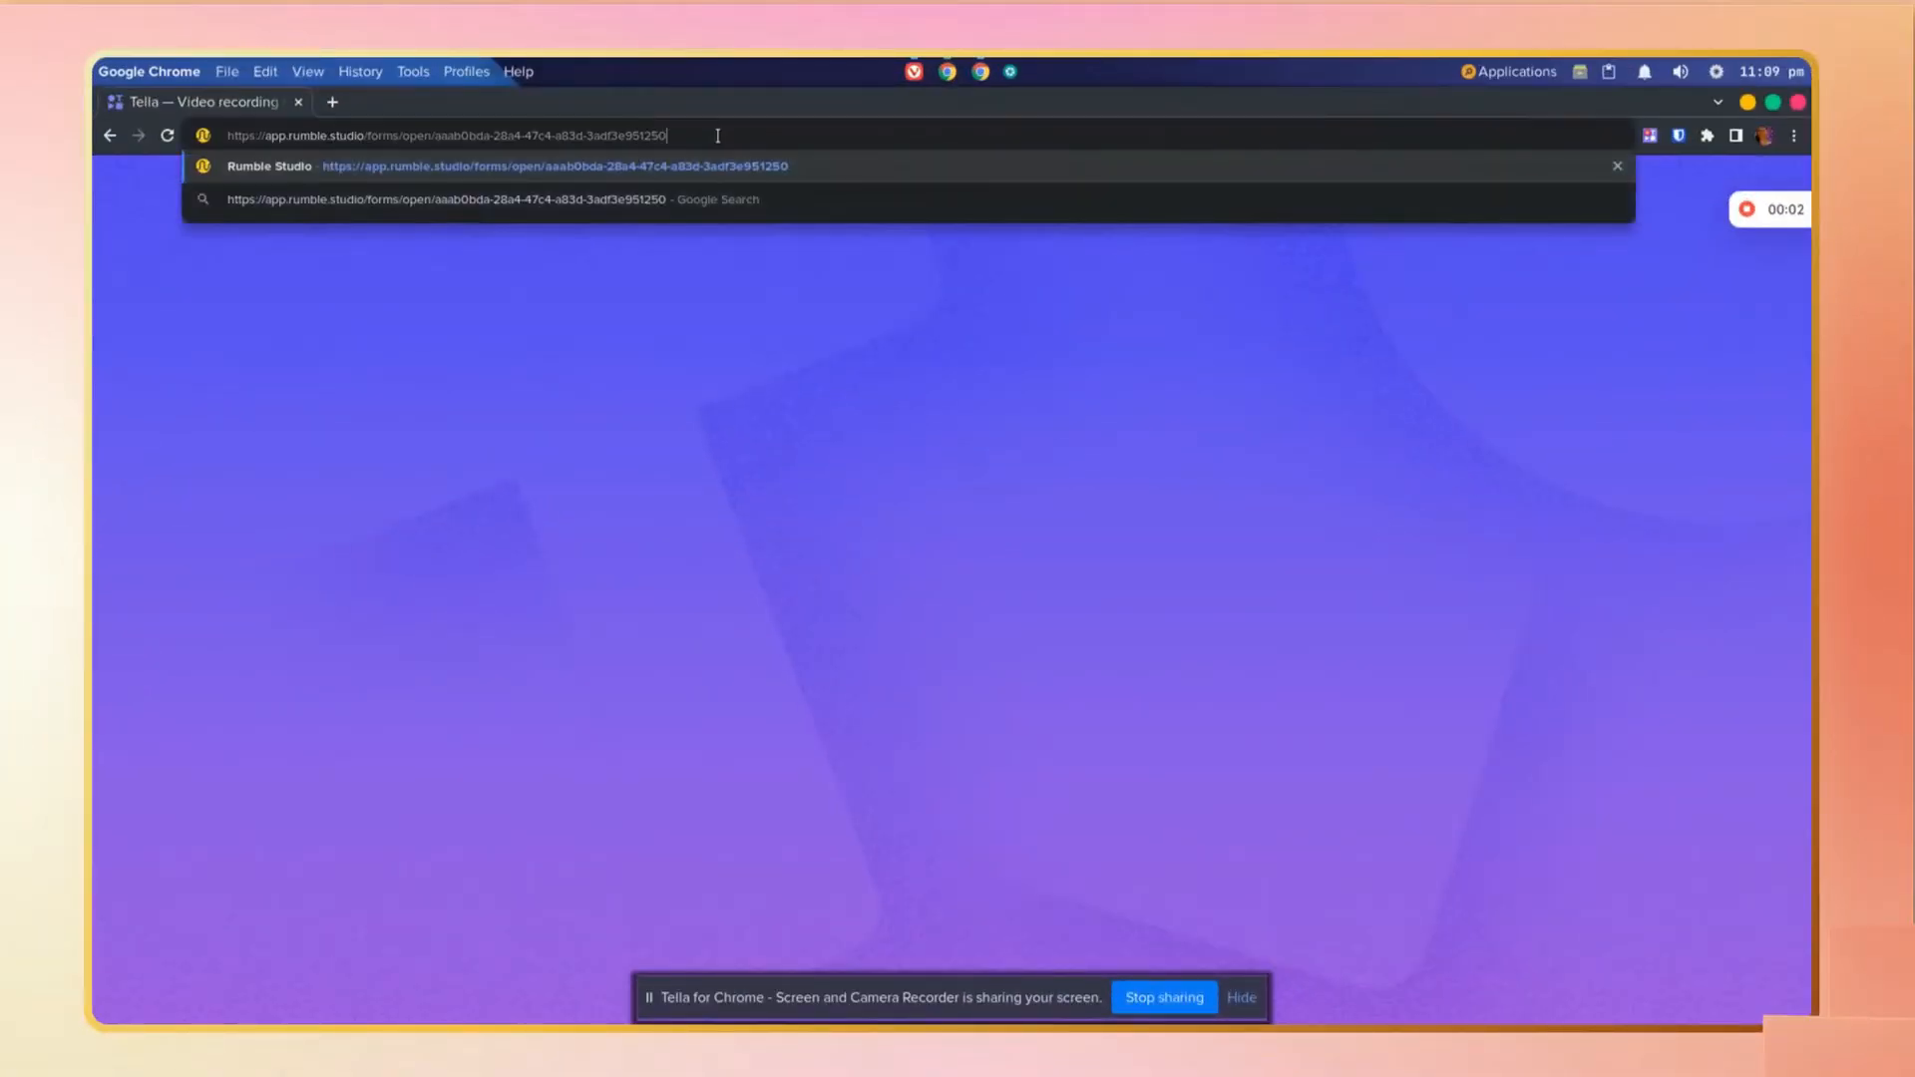
key("Return")
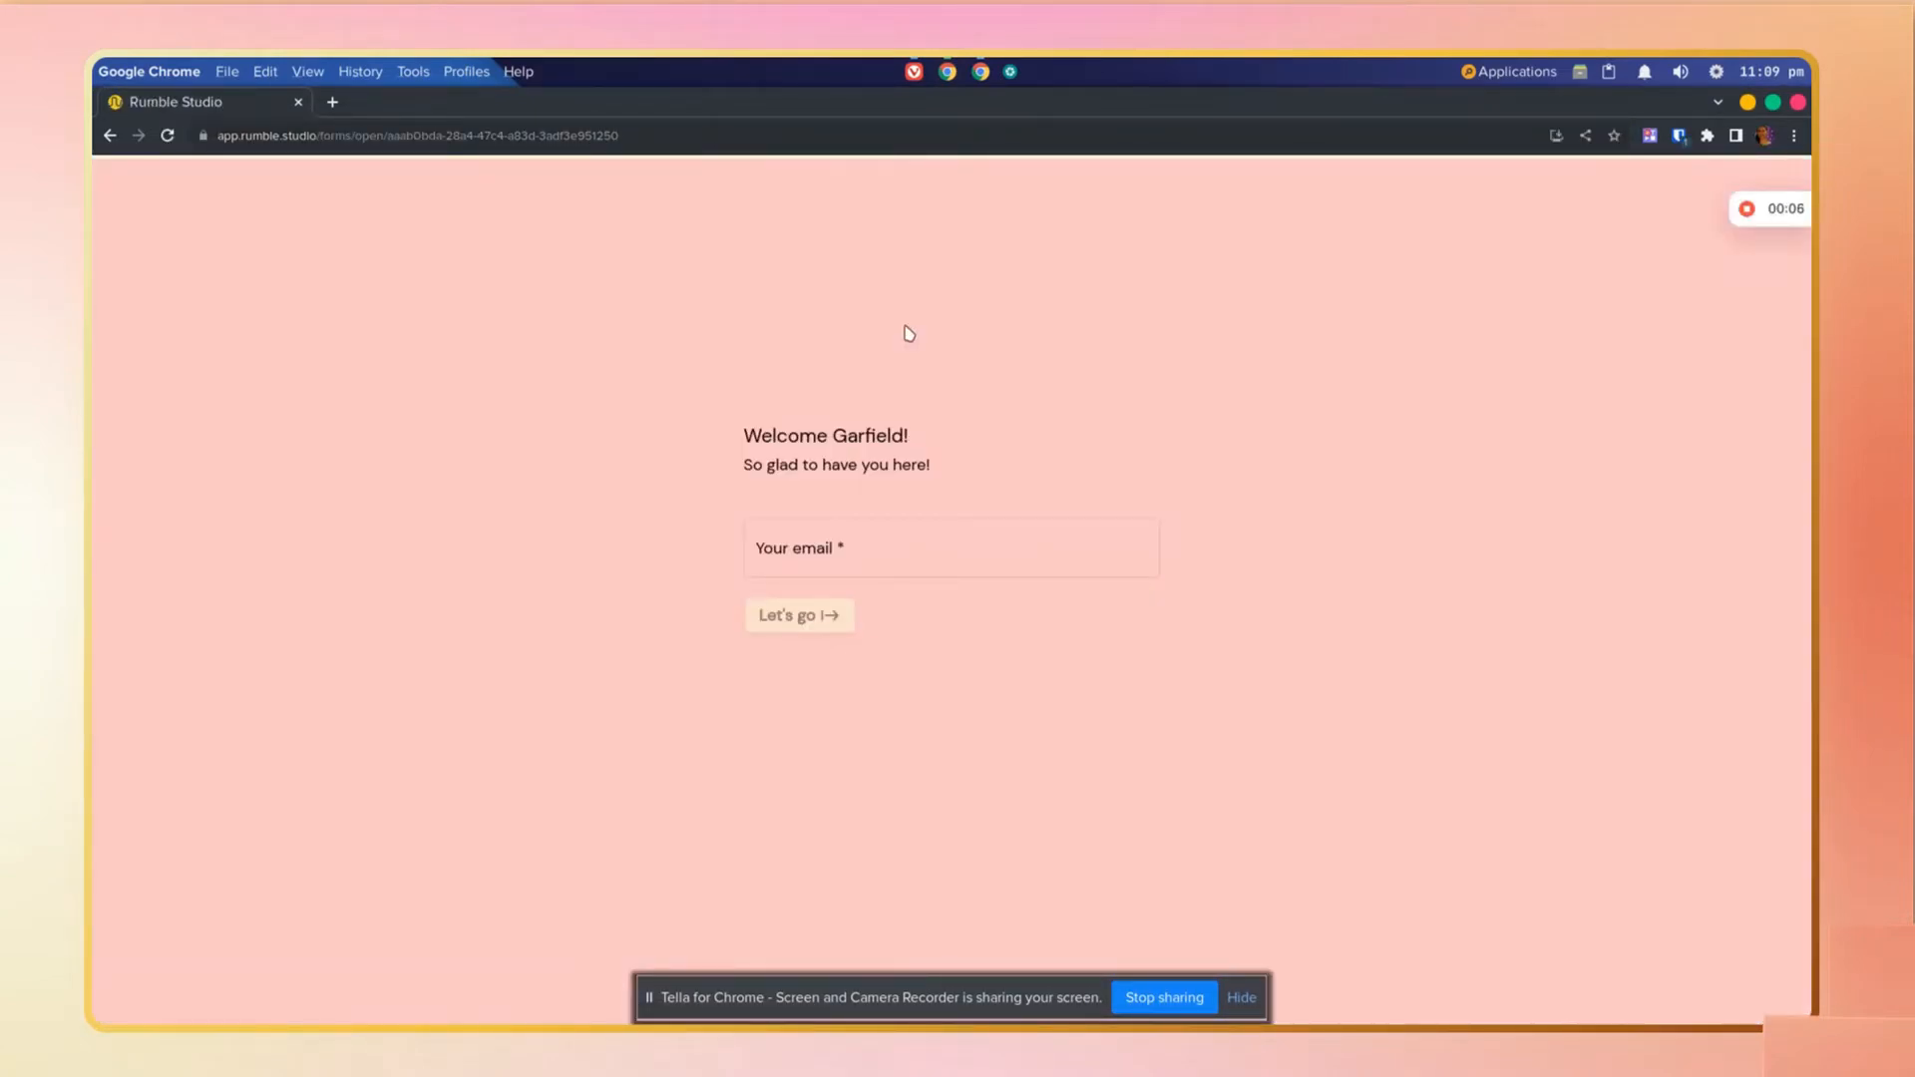
Step: Enter the guest's e-mail address on the welcome screen to start the interview
left_click(876, 543)
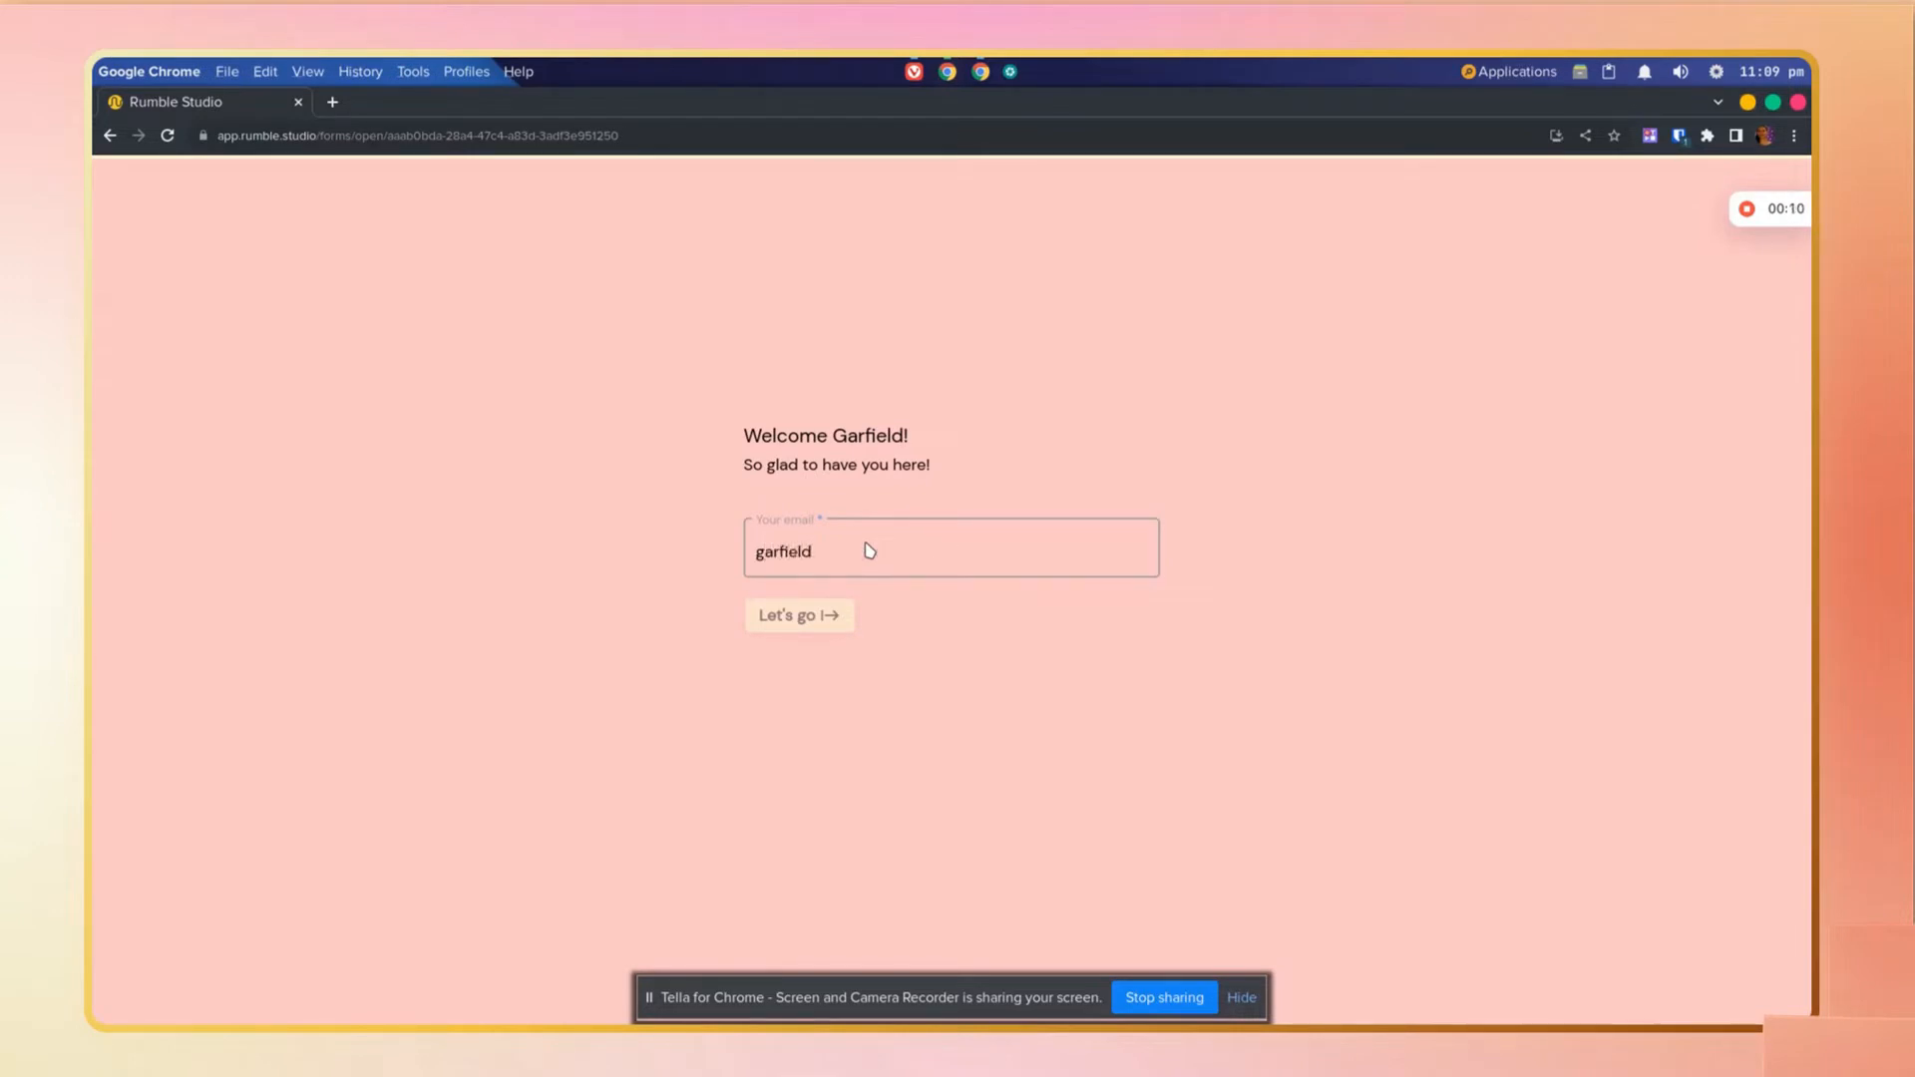
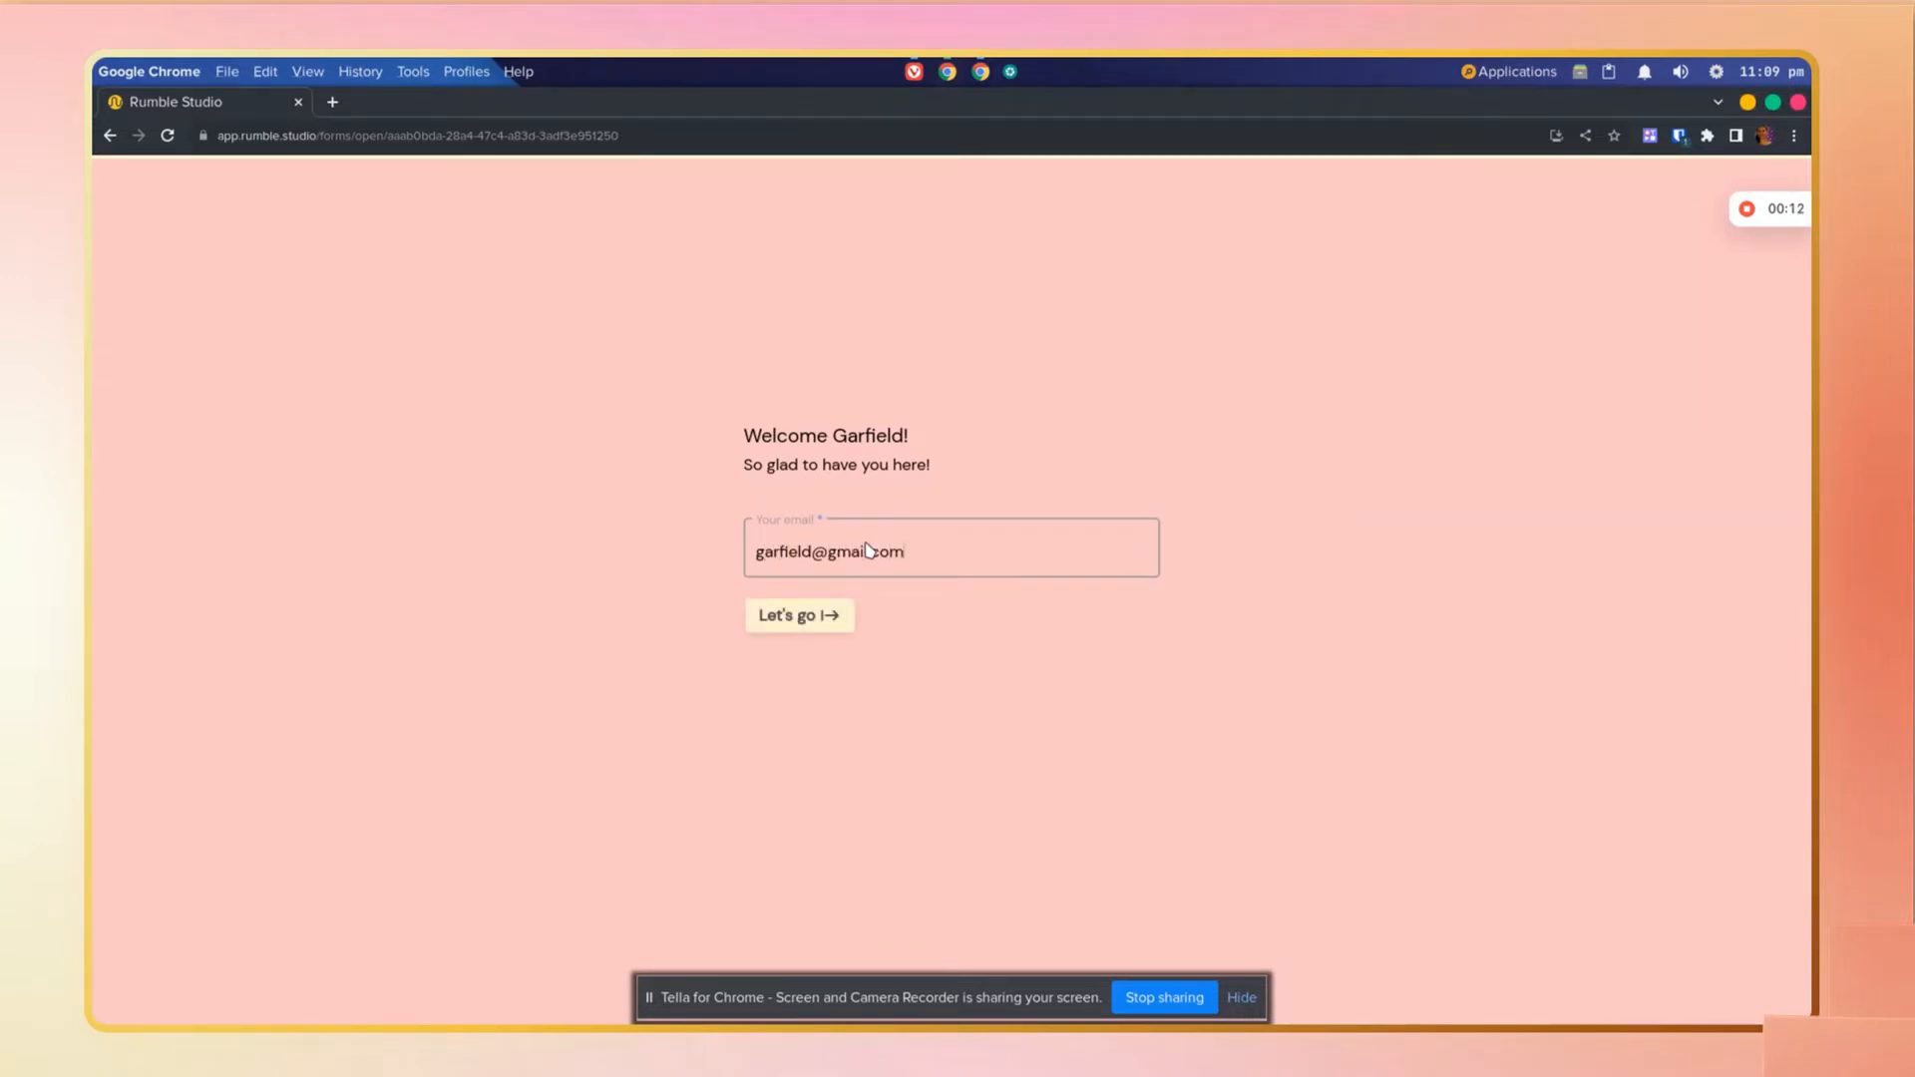
key("Return")
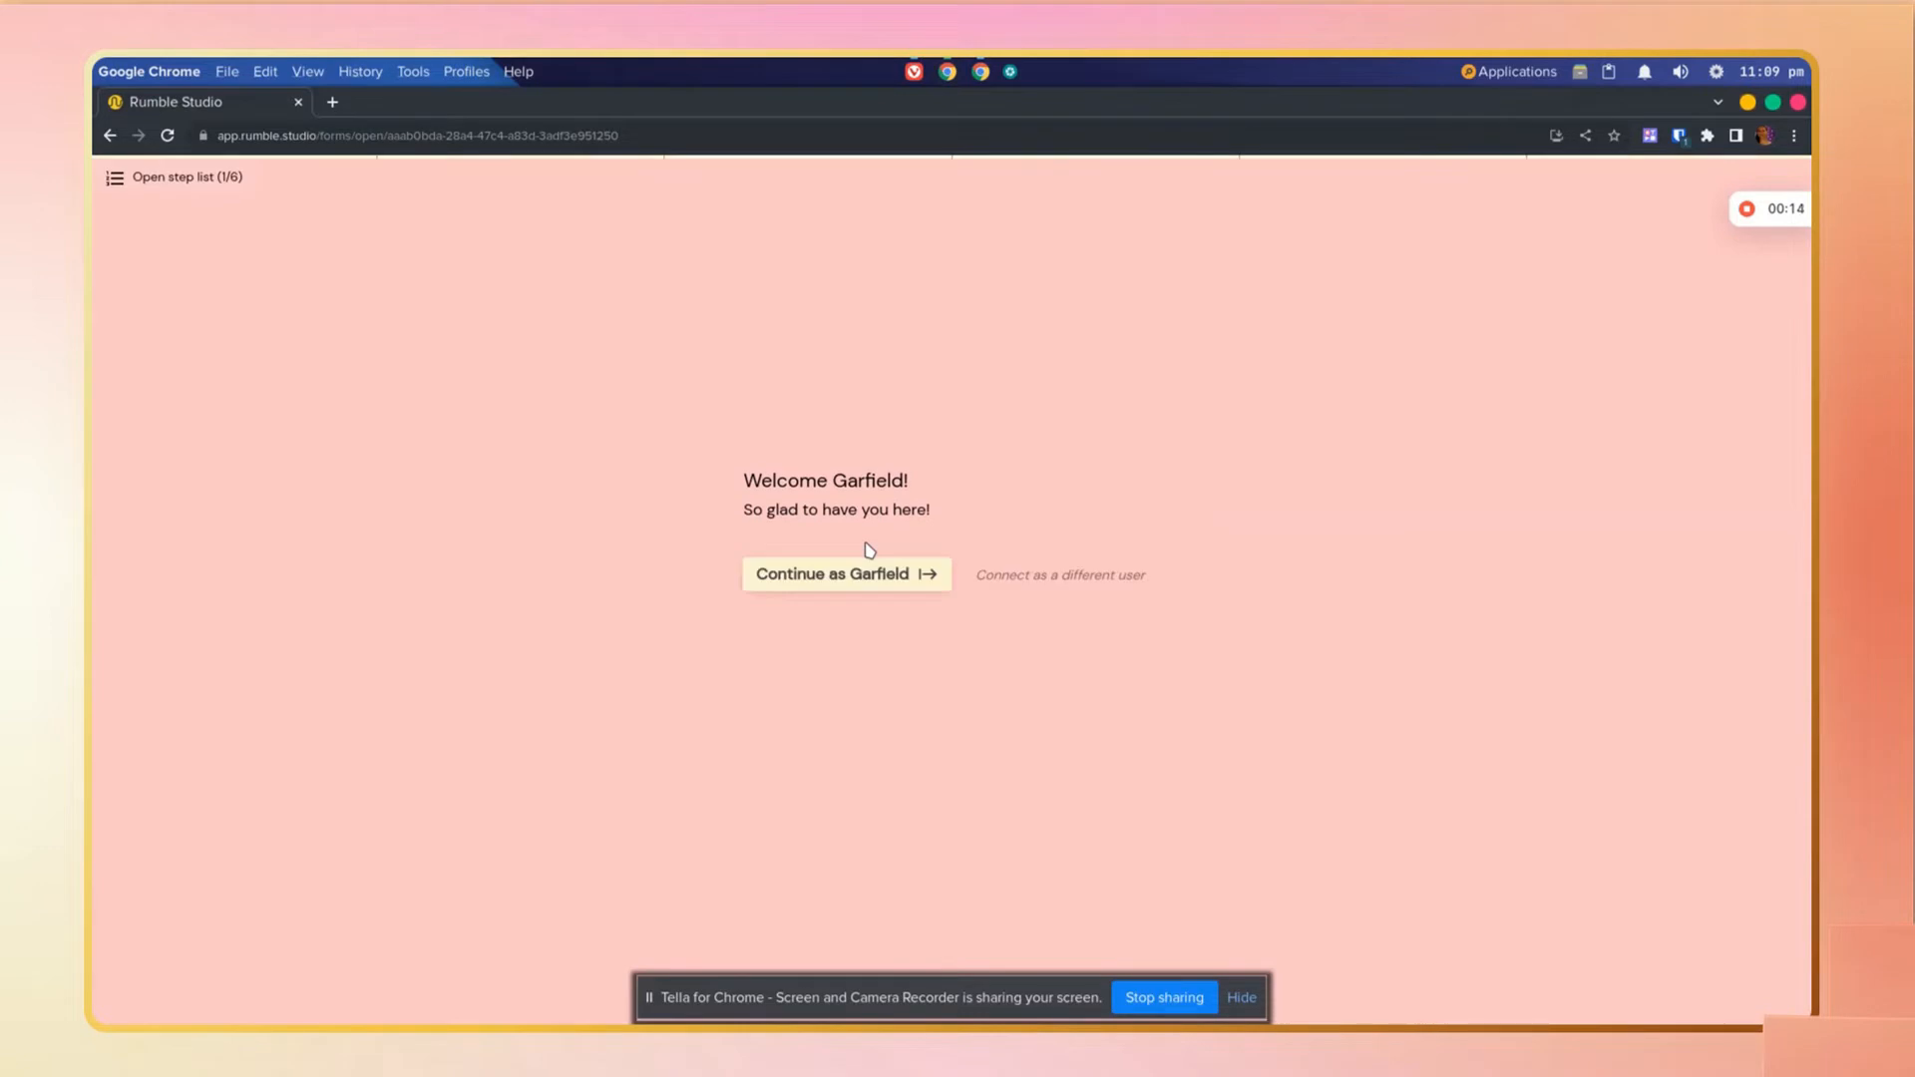
Step: Continue as the guest Garfield and acknowledge the recording advice checklist
left_click(887, 577)
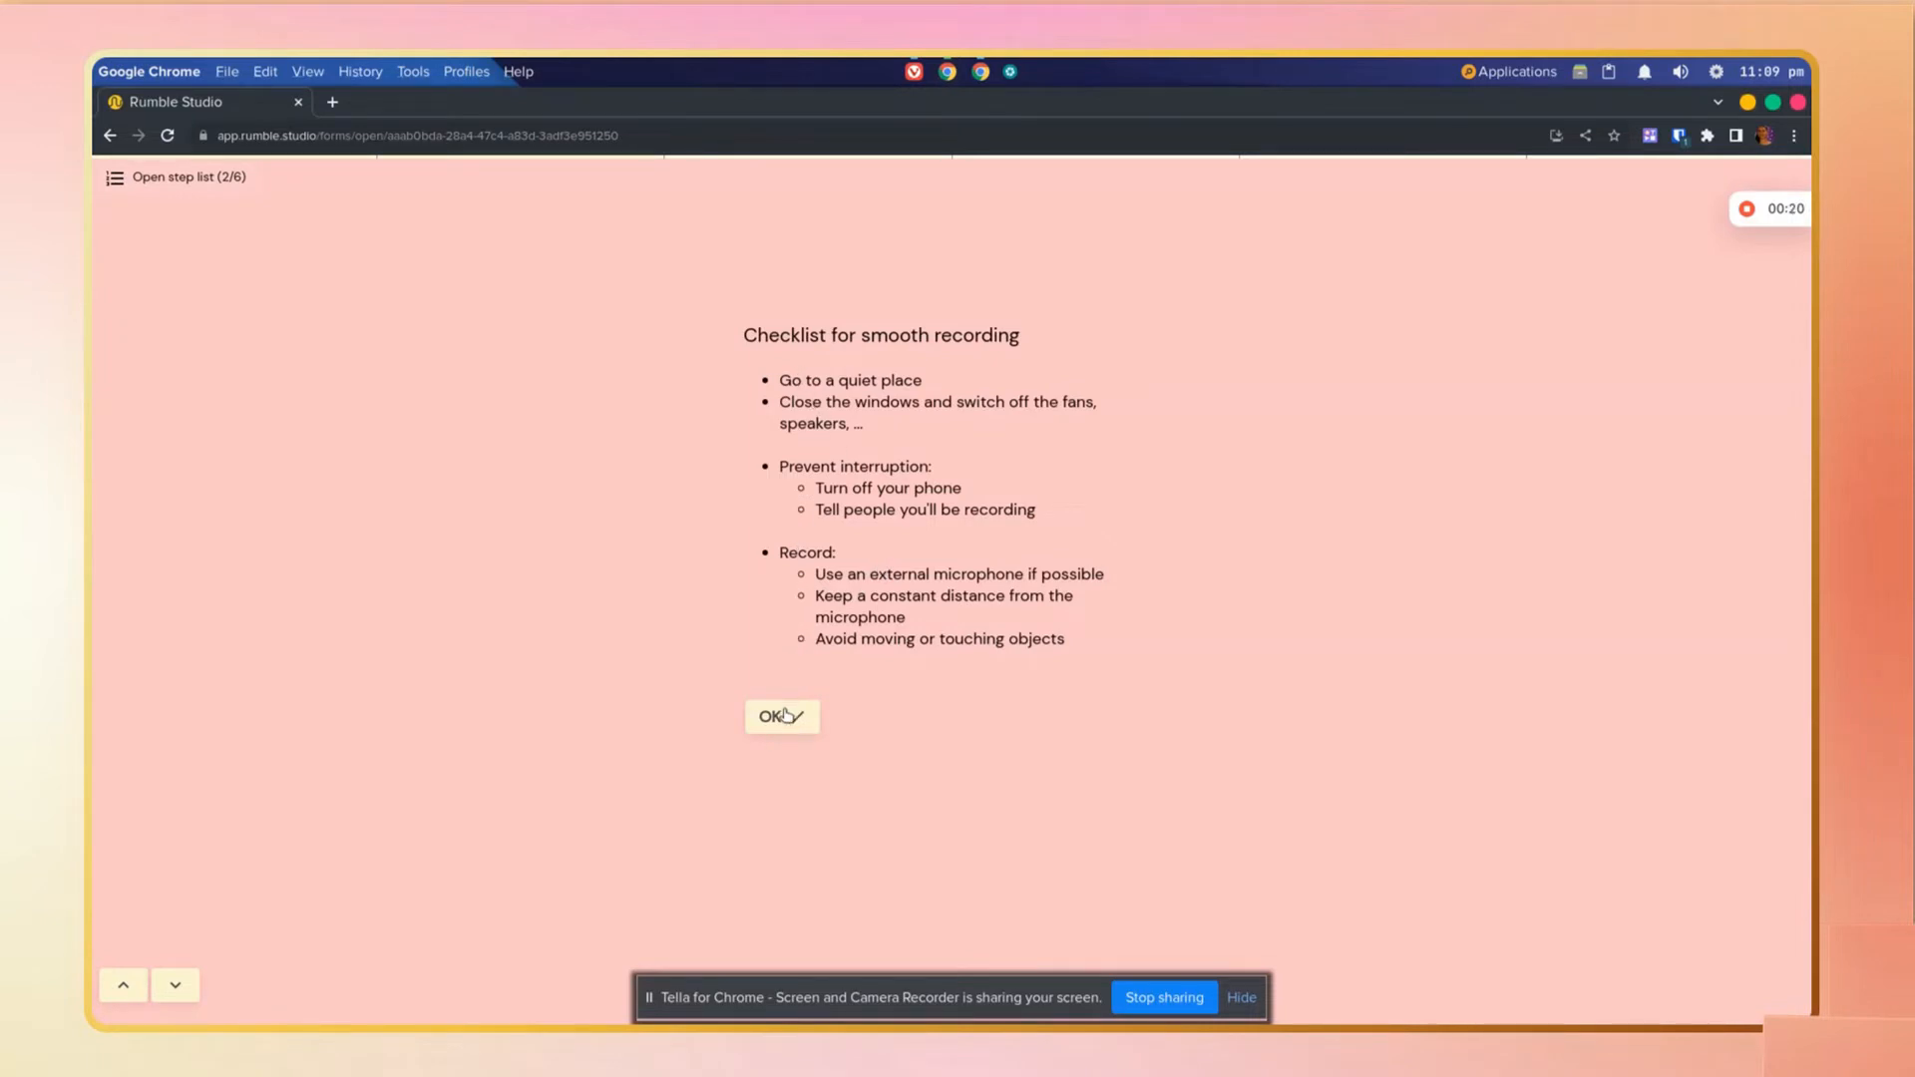
left_click(785, 715)
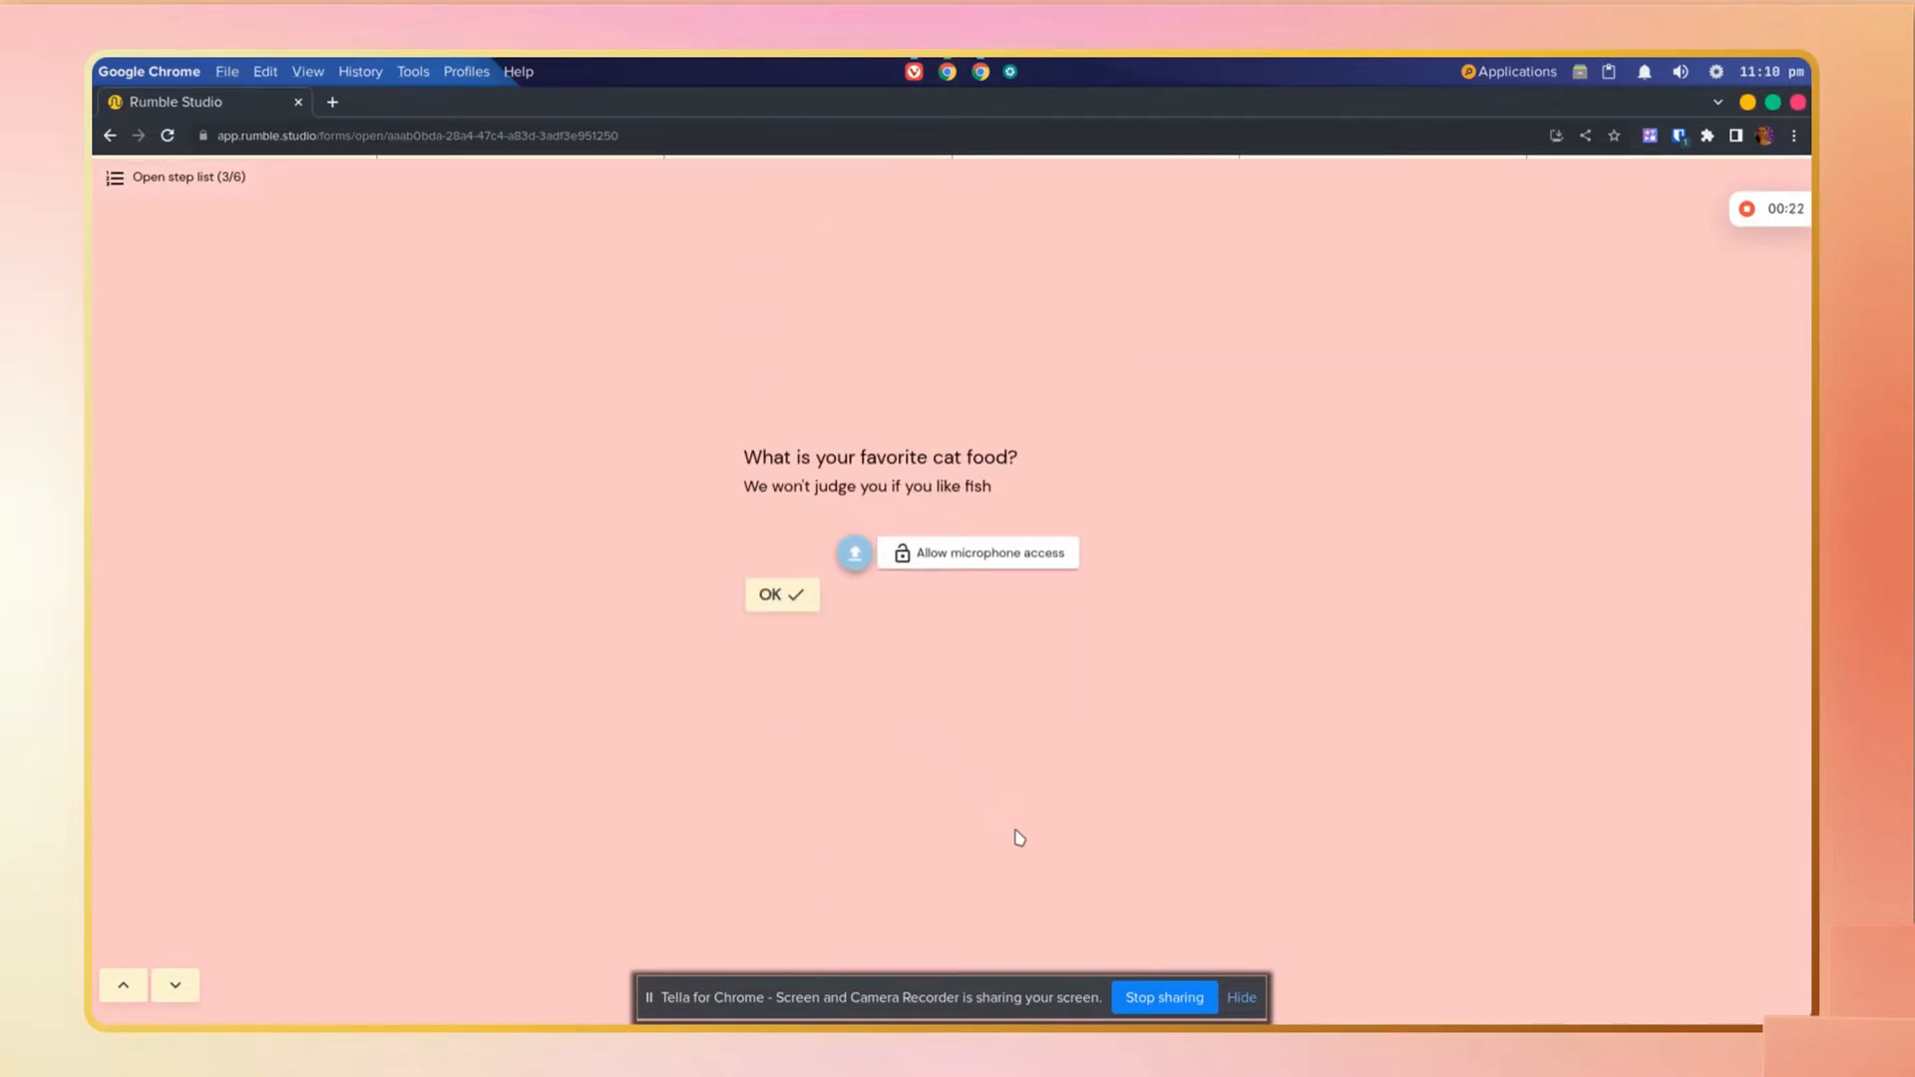
left_click(1242, 997)
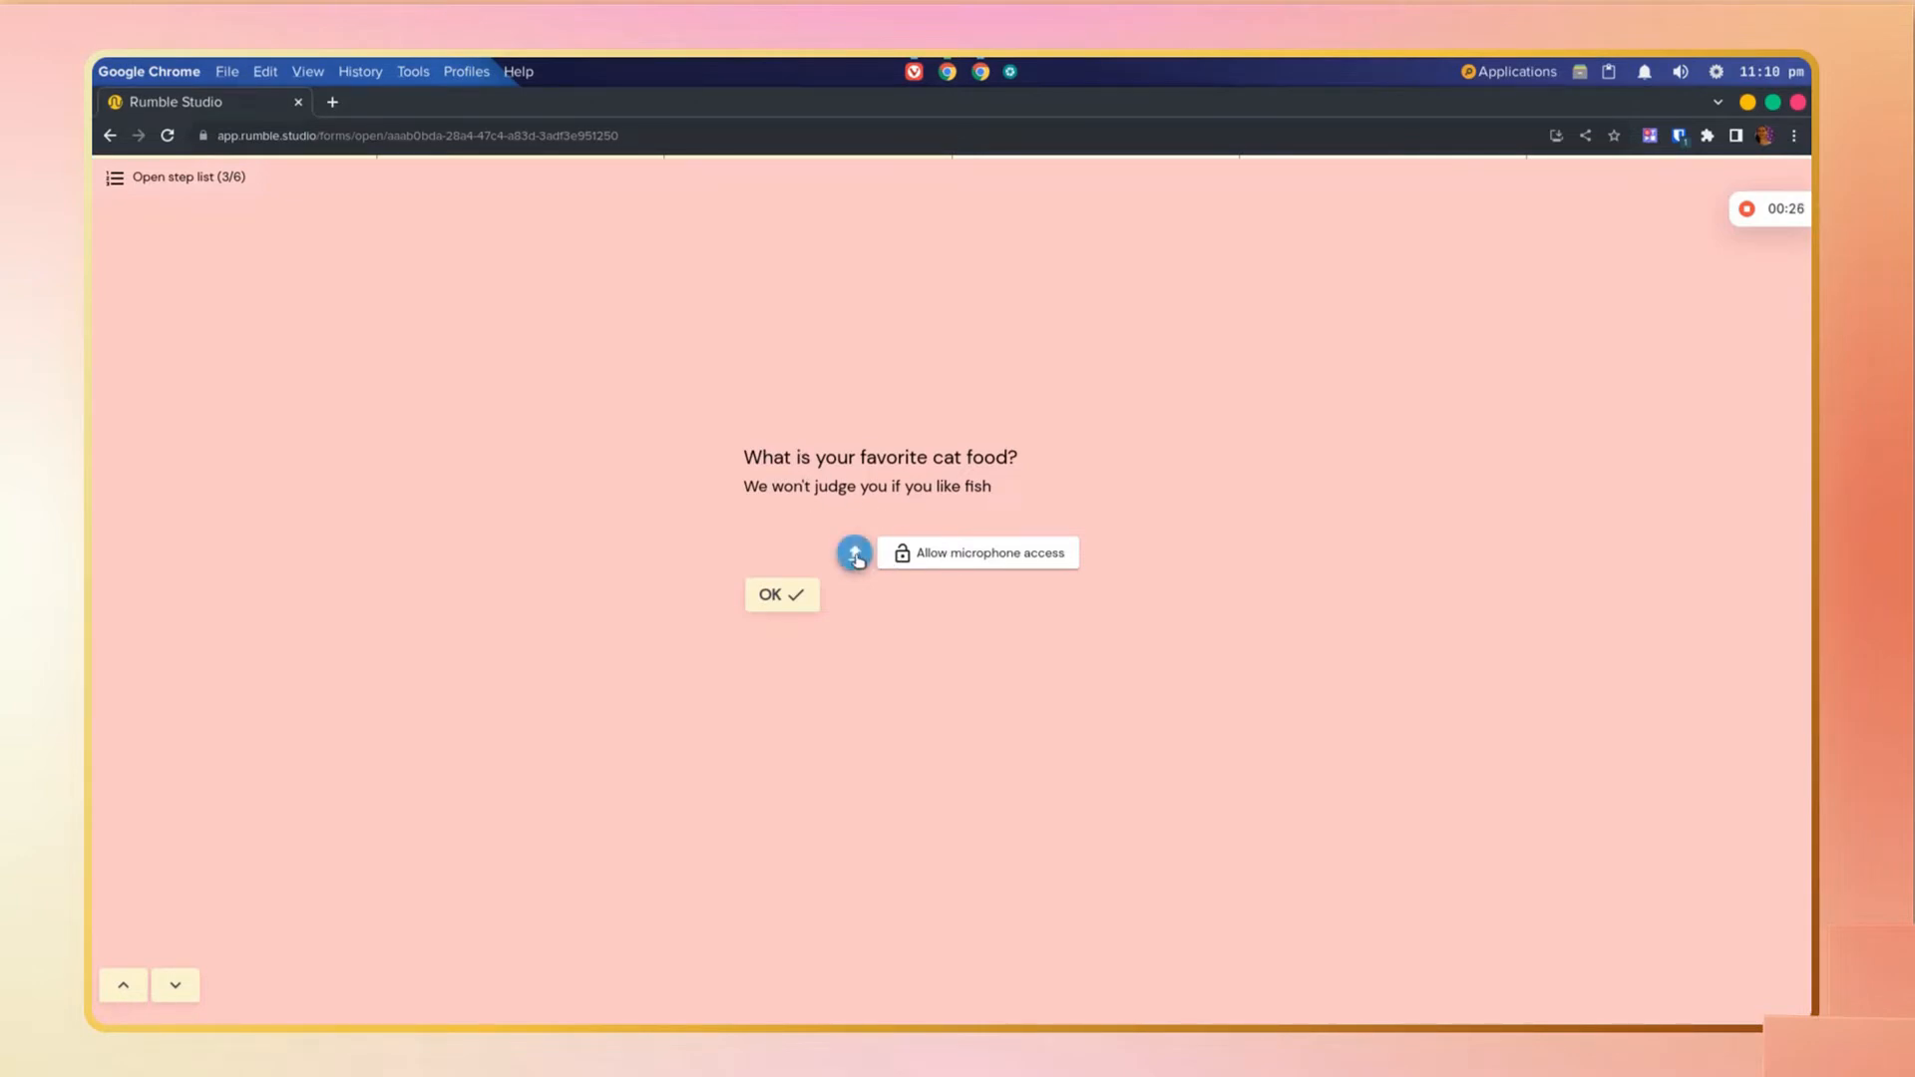
Step: Allow microphone access, record a short audio answer to the cat food question and submit it
left_click(1029, 554)
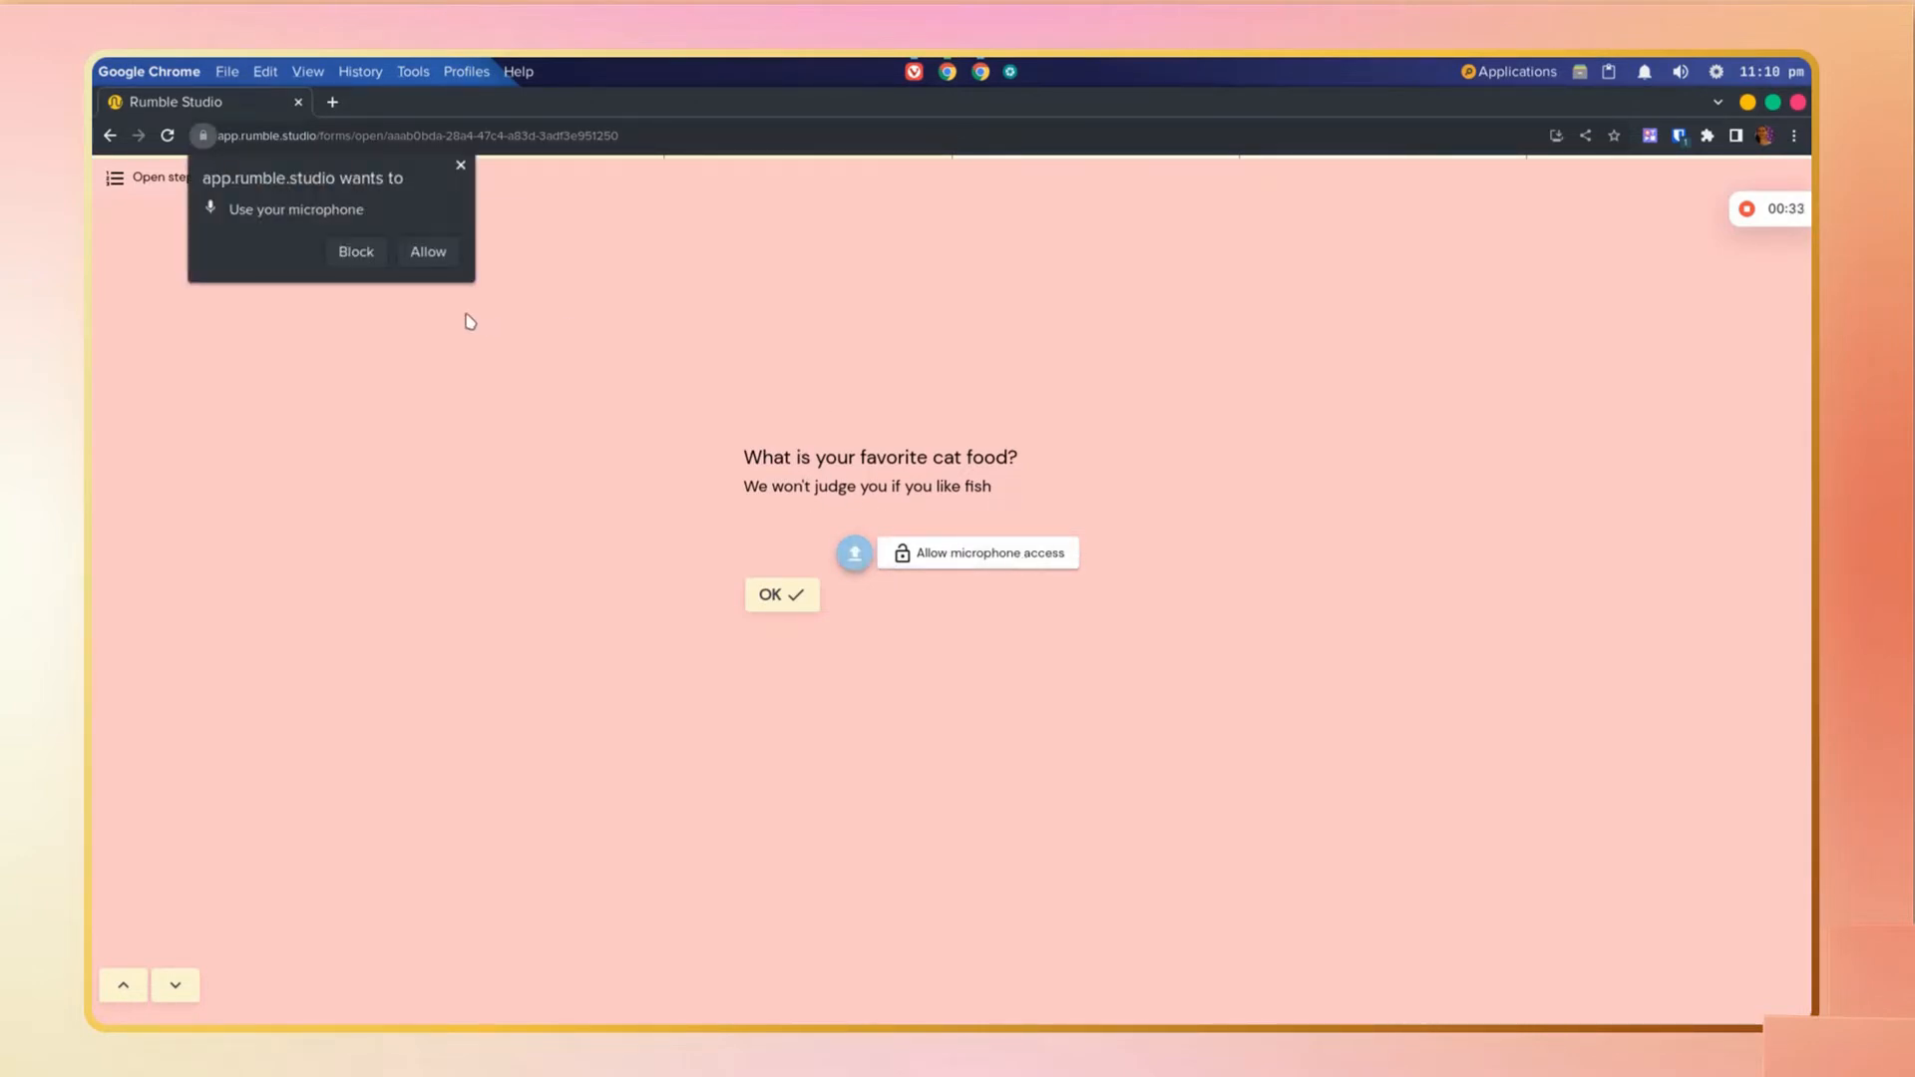
left_click(427, 253)
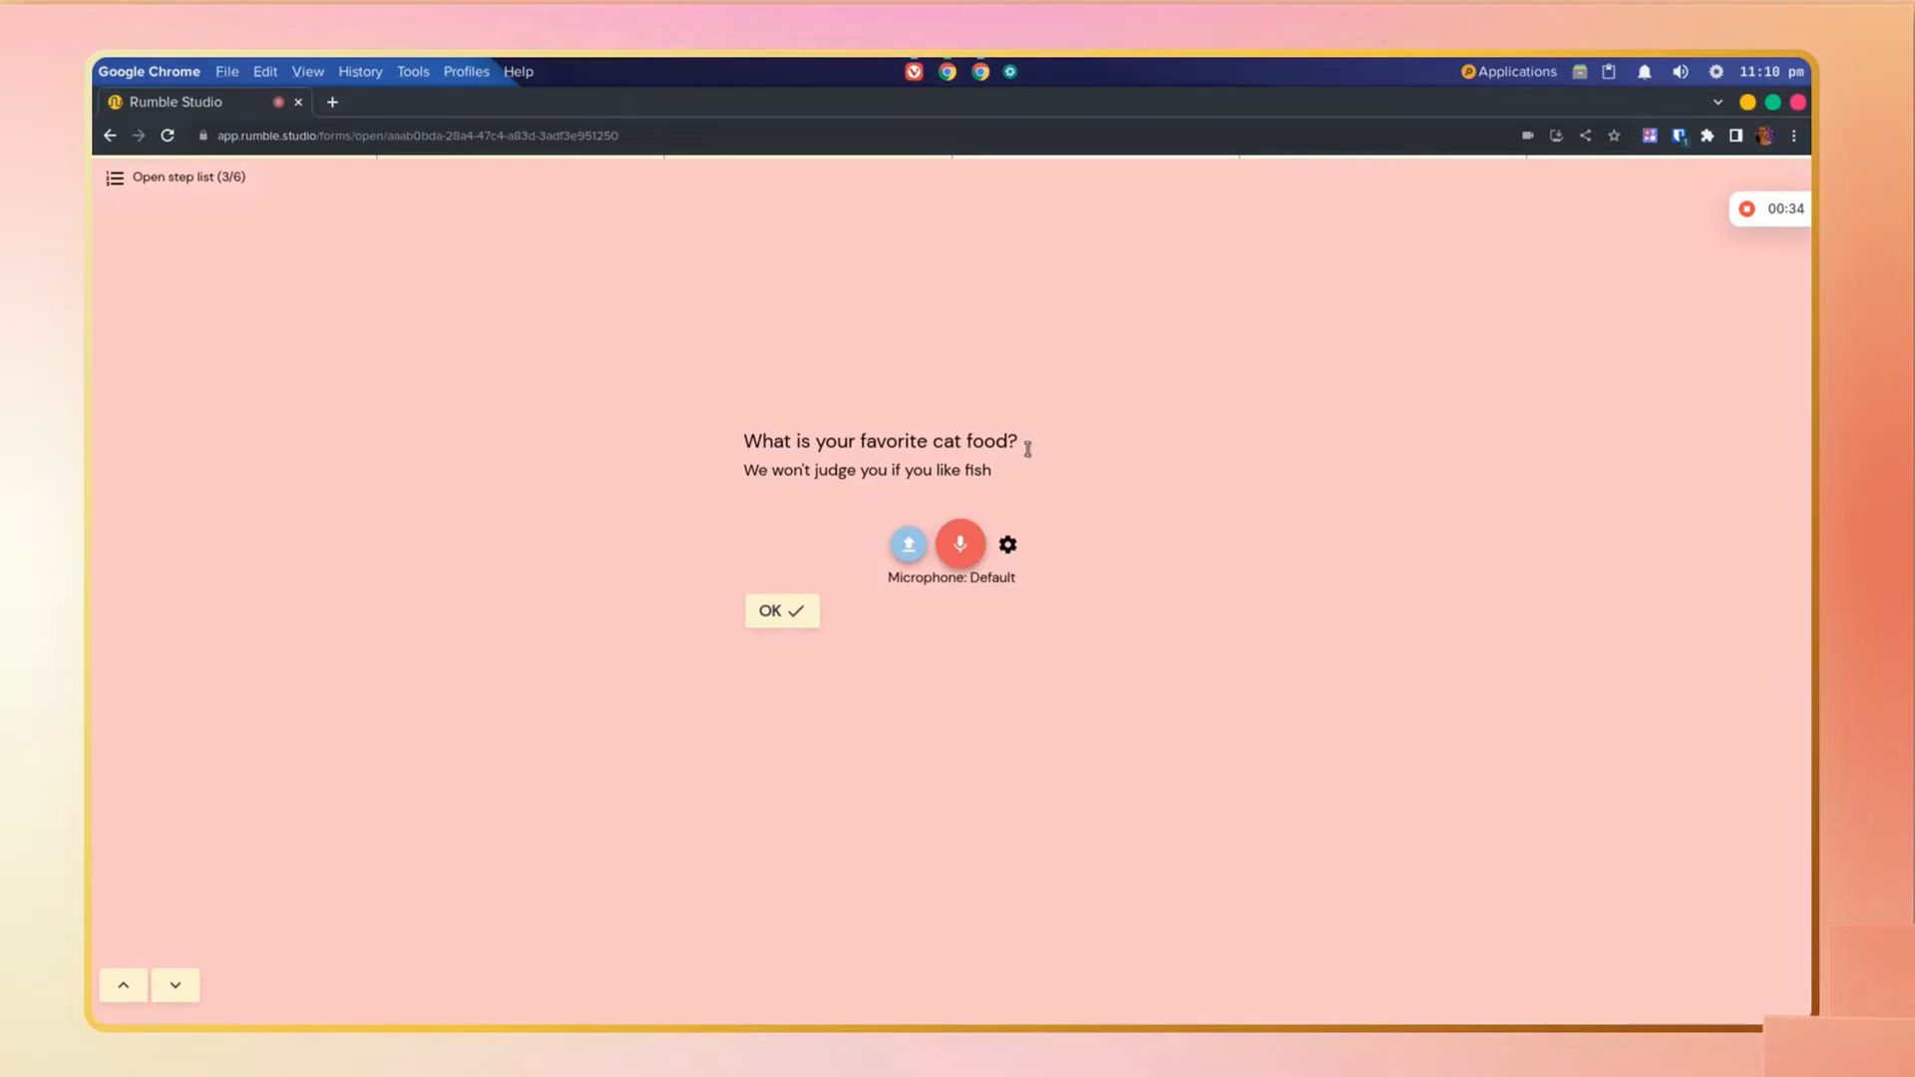
left_click(966, 550)
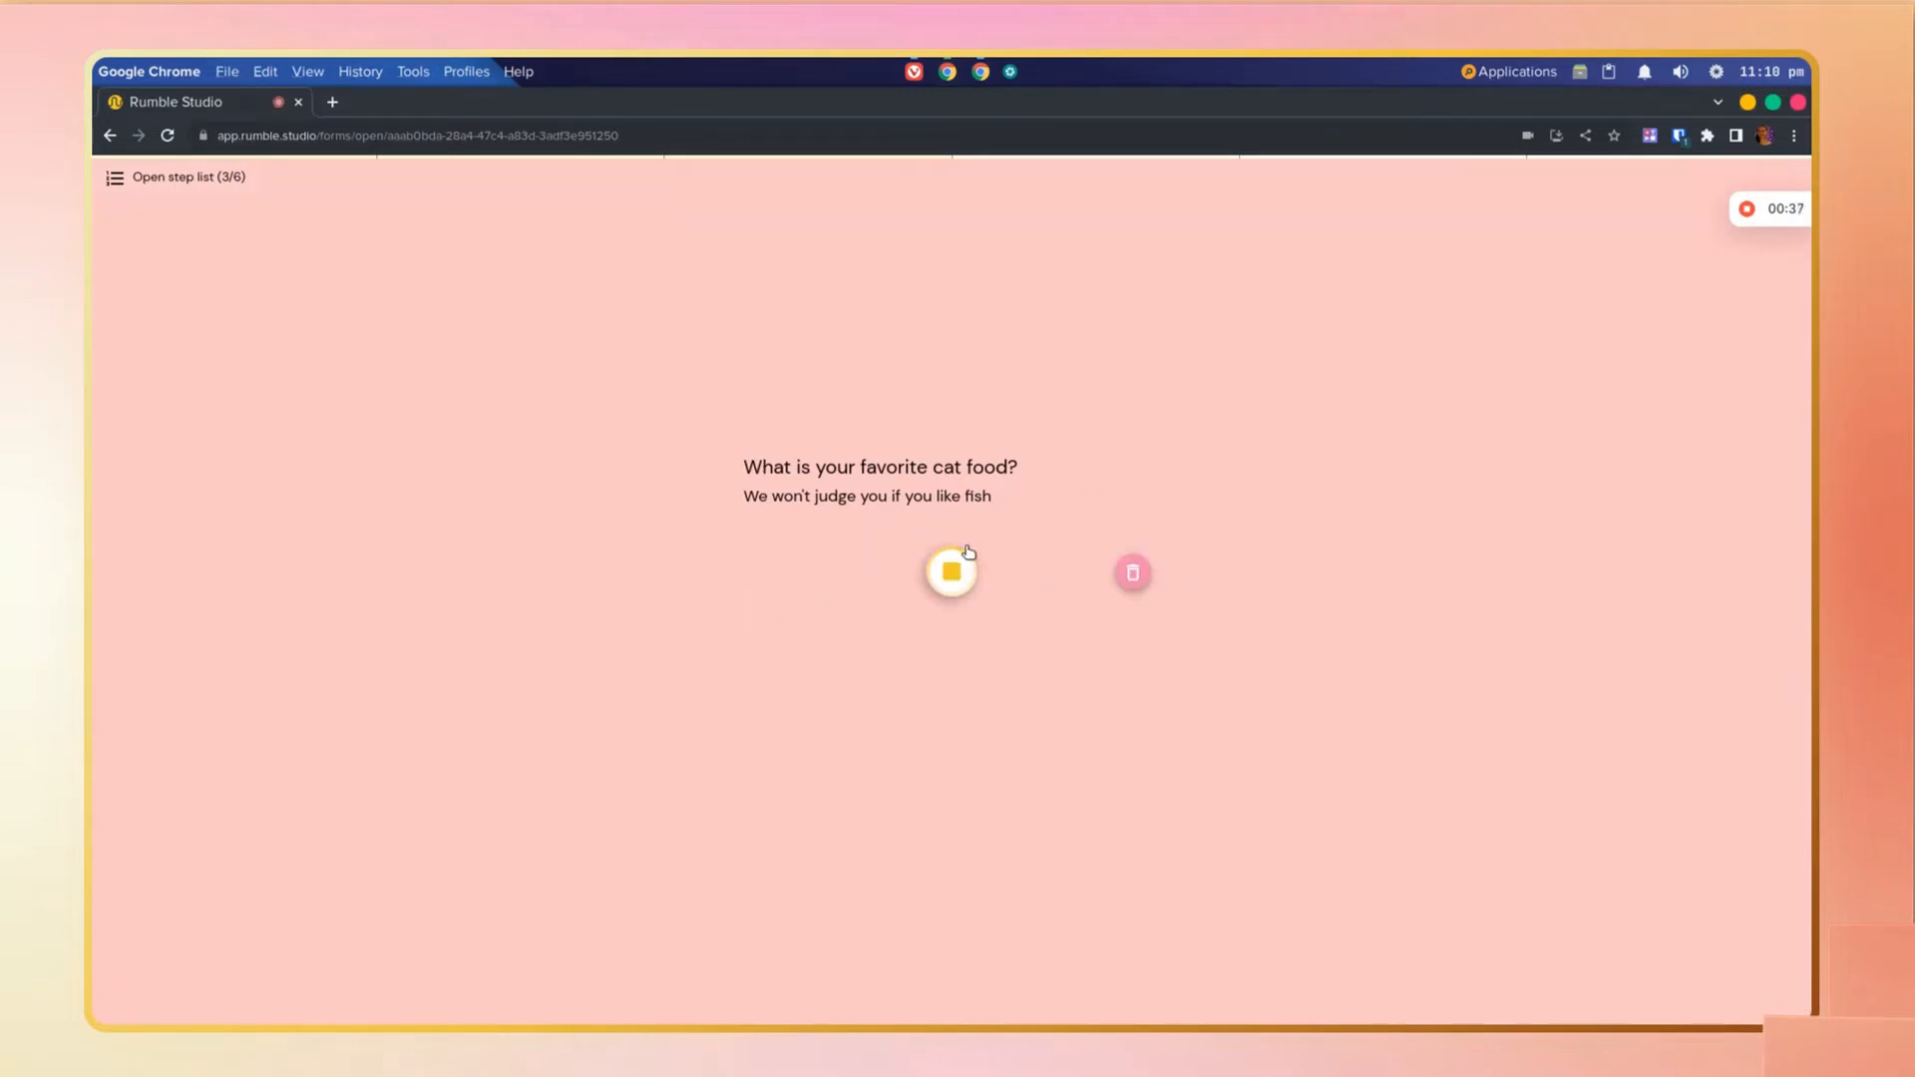
left_click(955, 571)
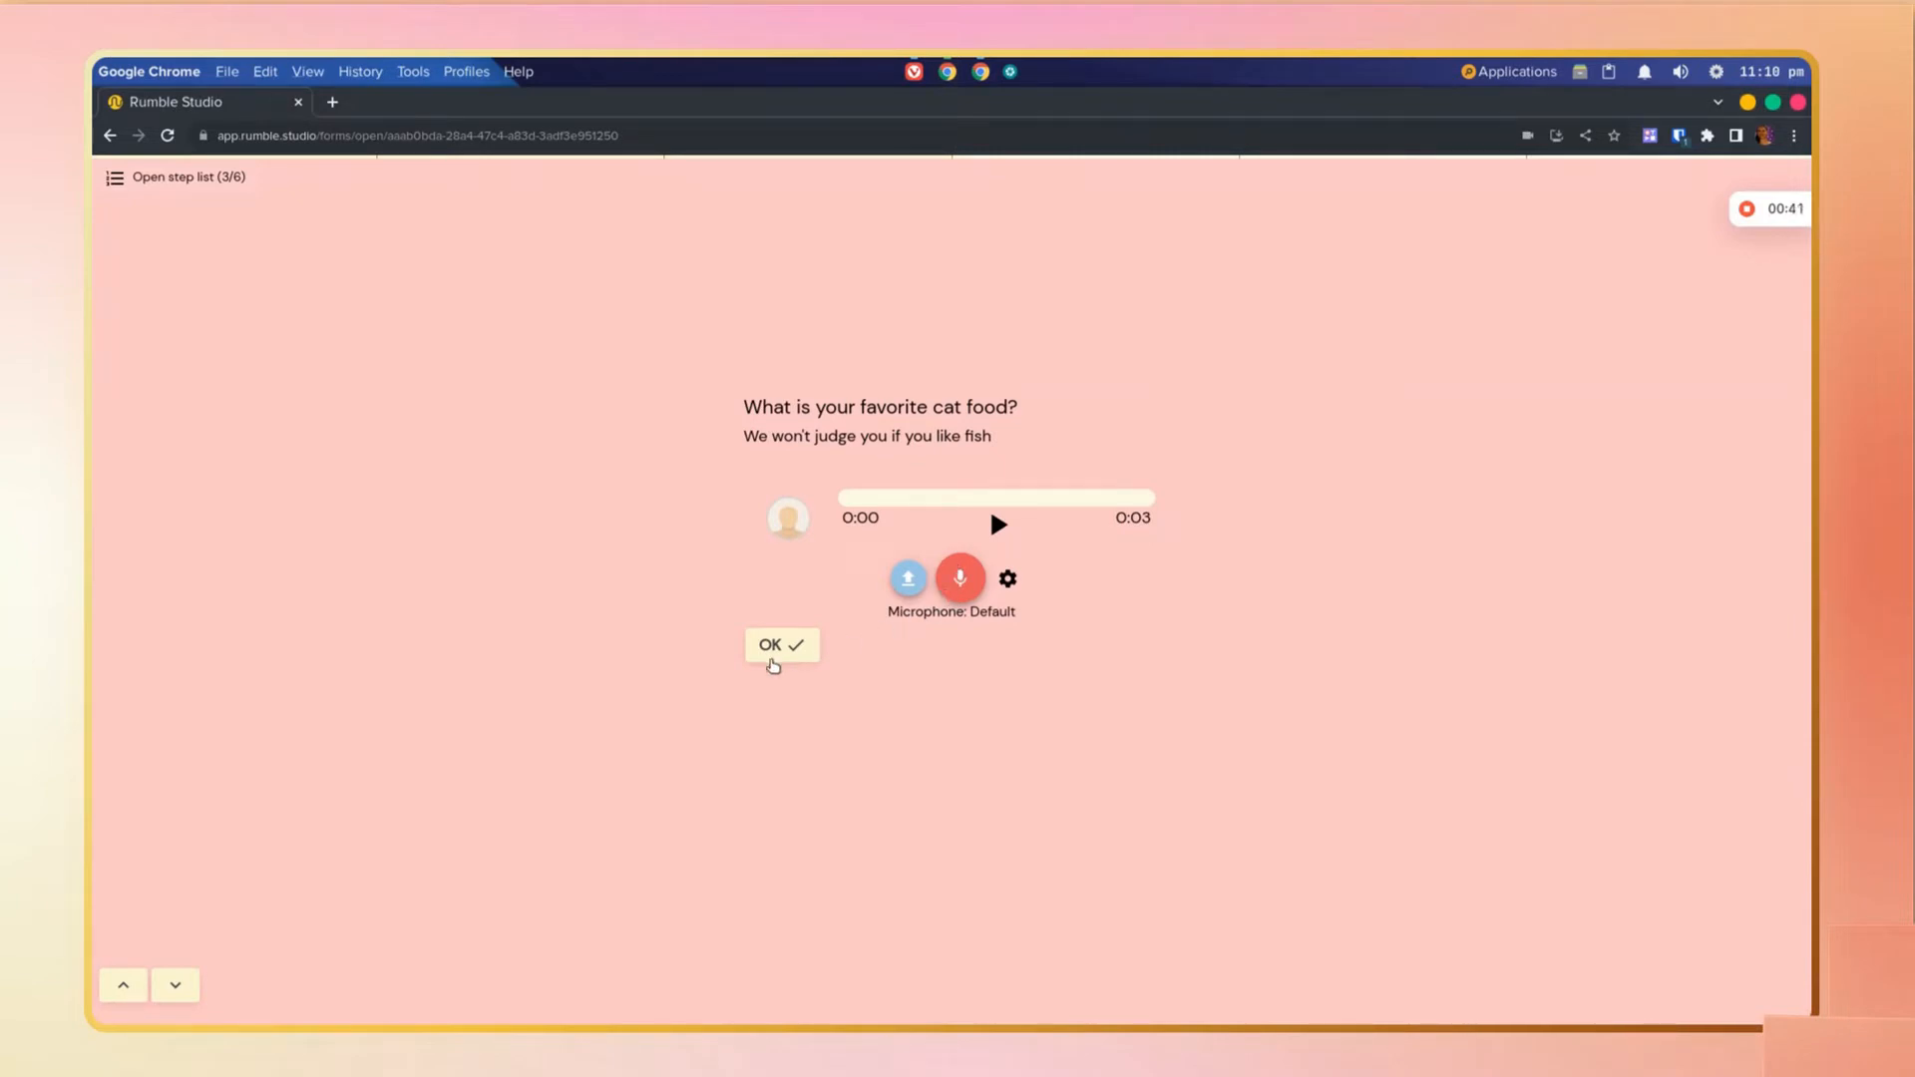
left_click(770, 655)
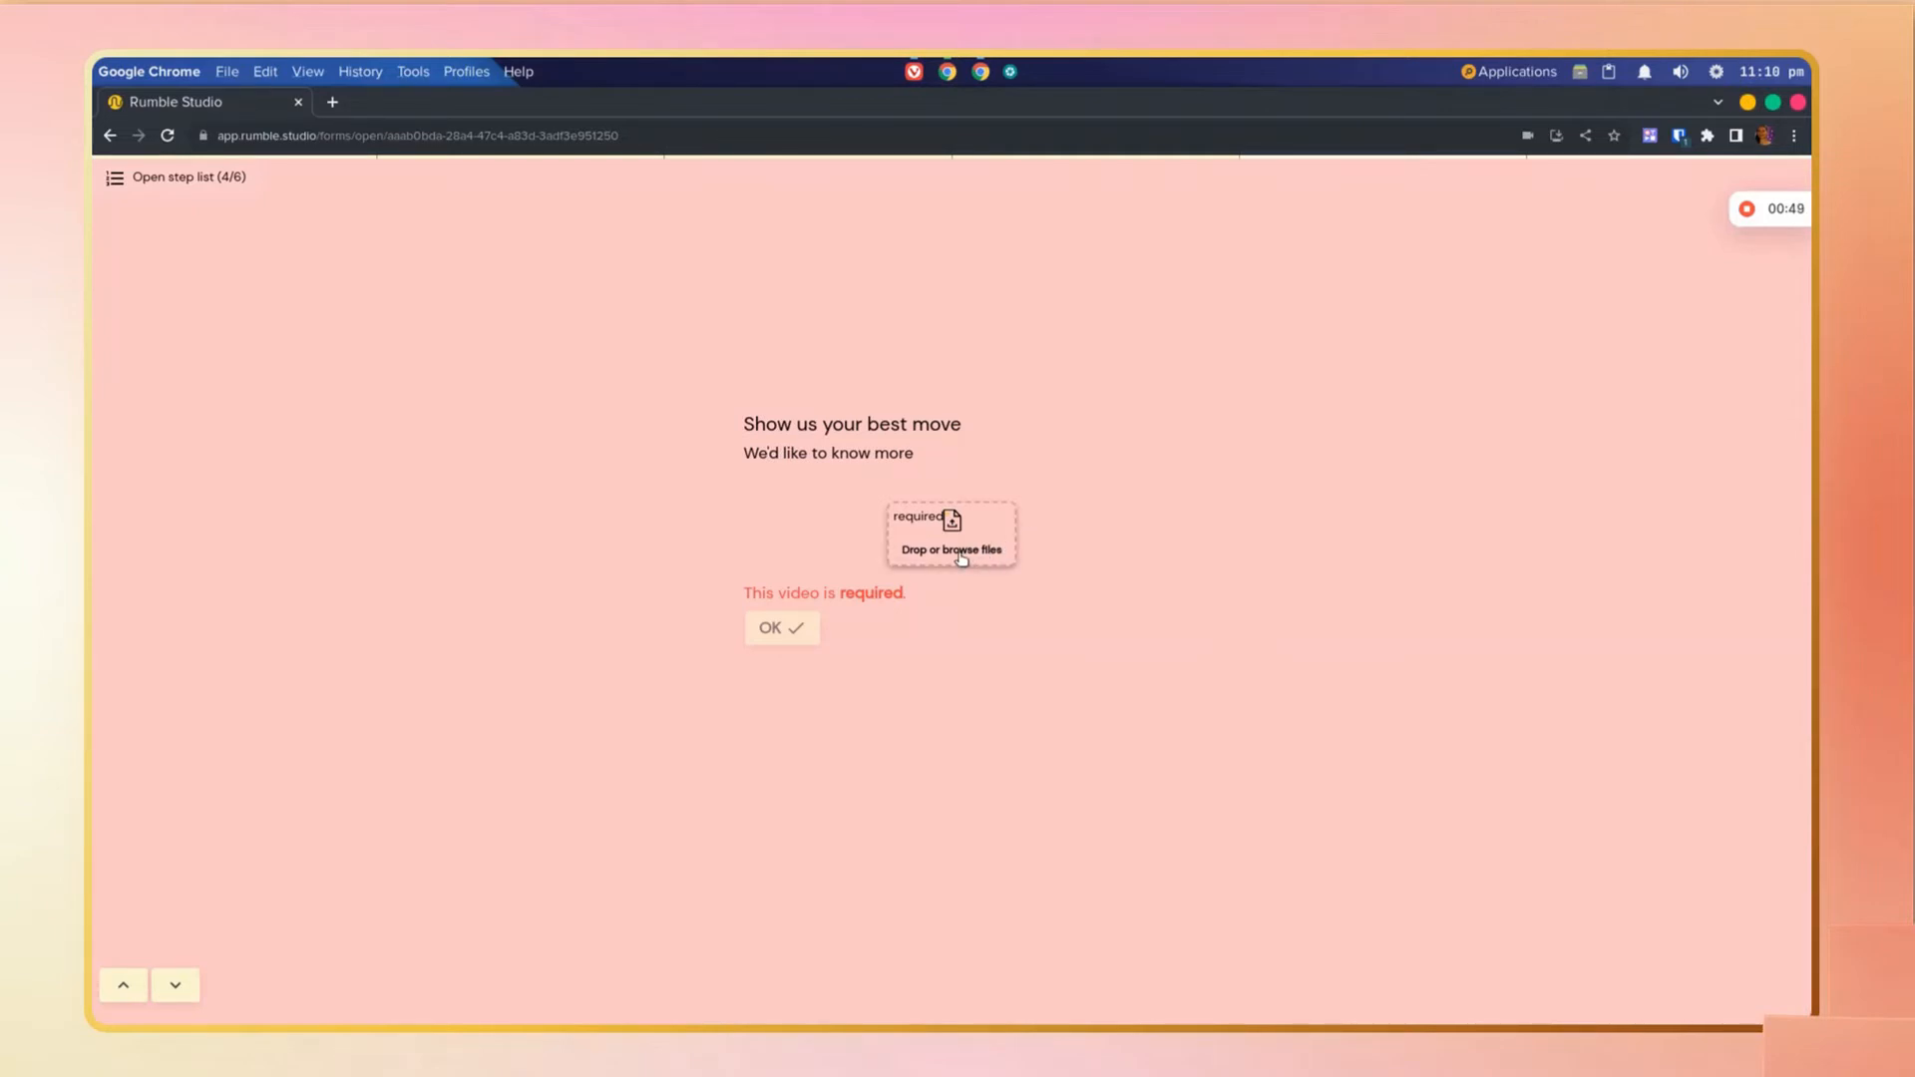
left_click(961, 552)
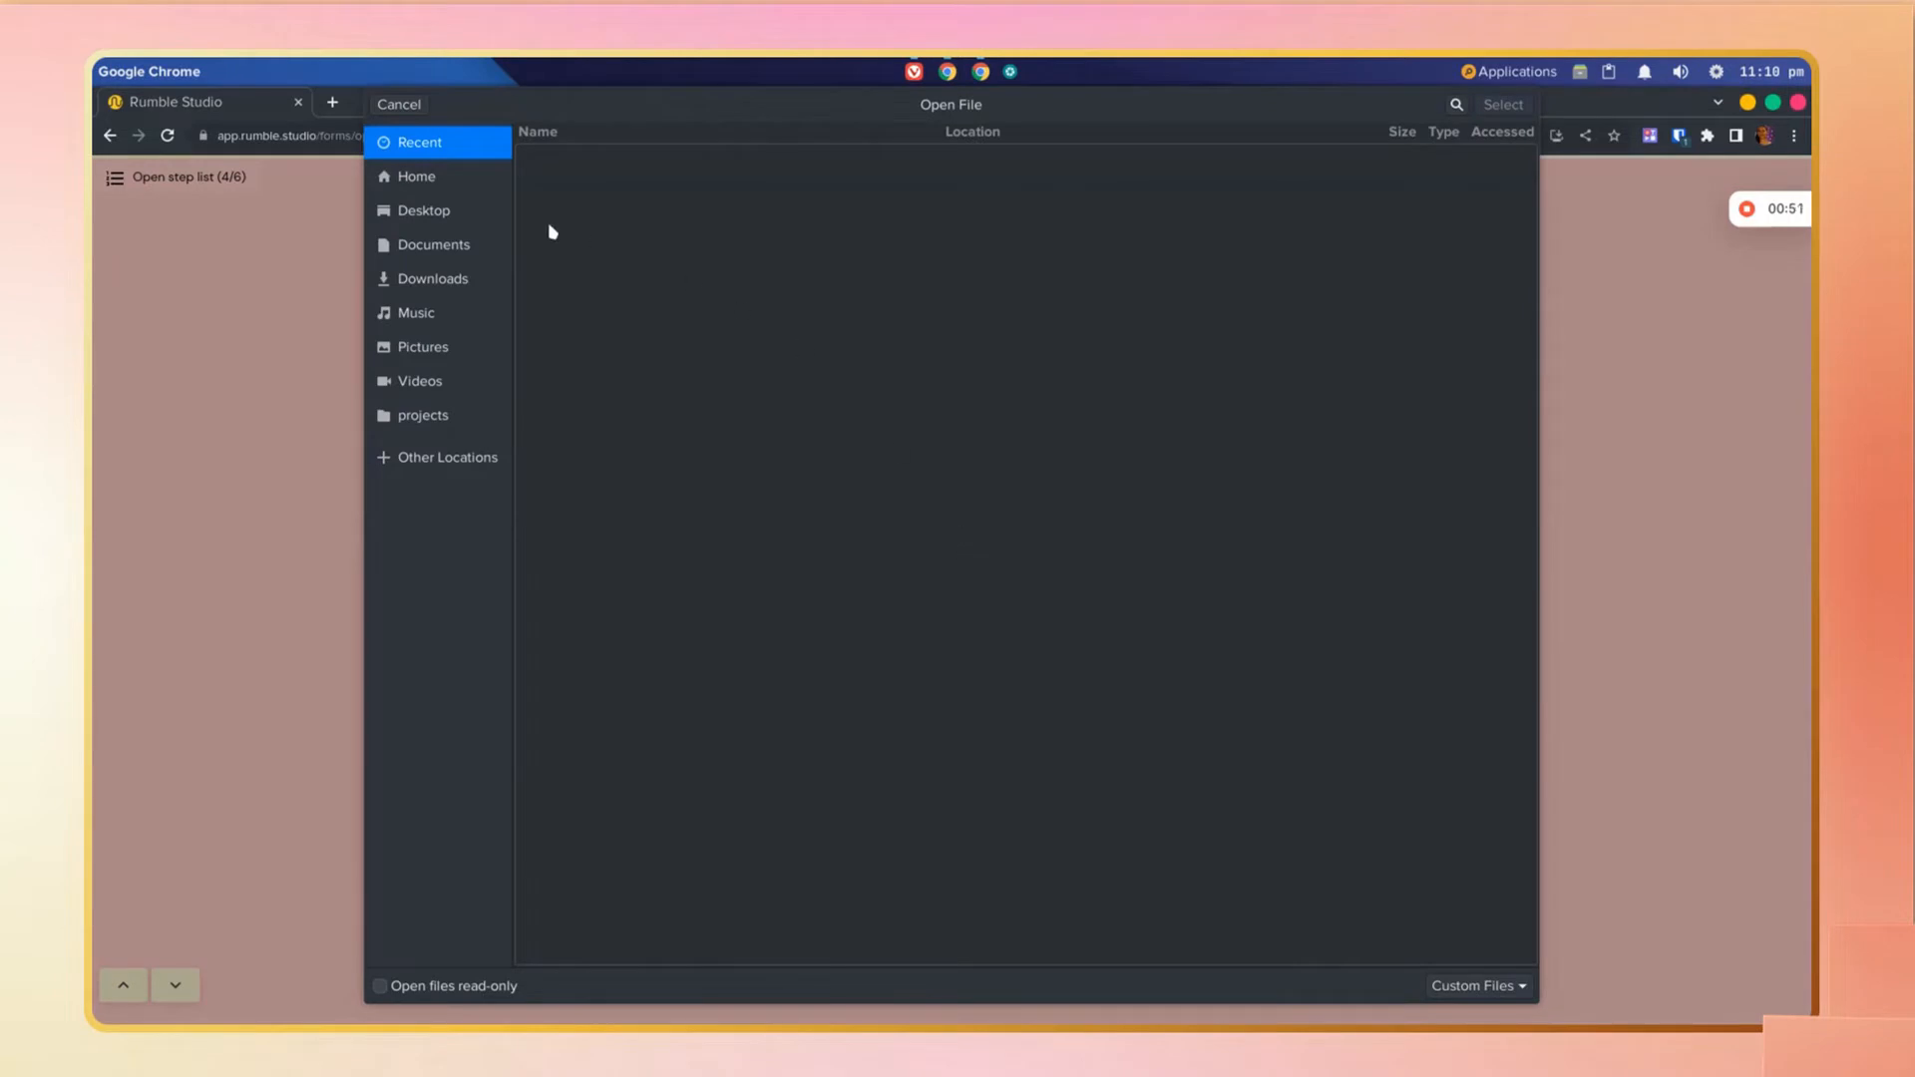
left_click(463, 186)
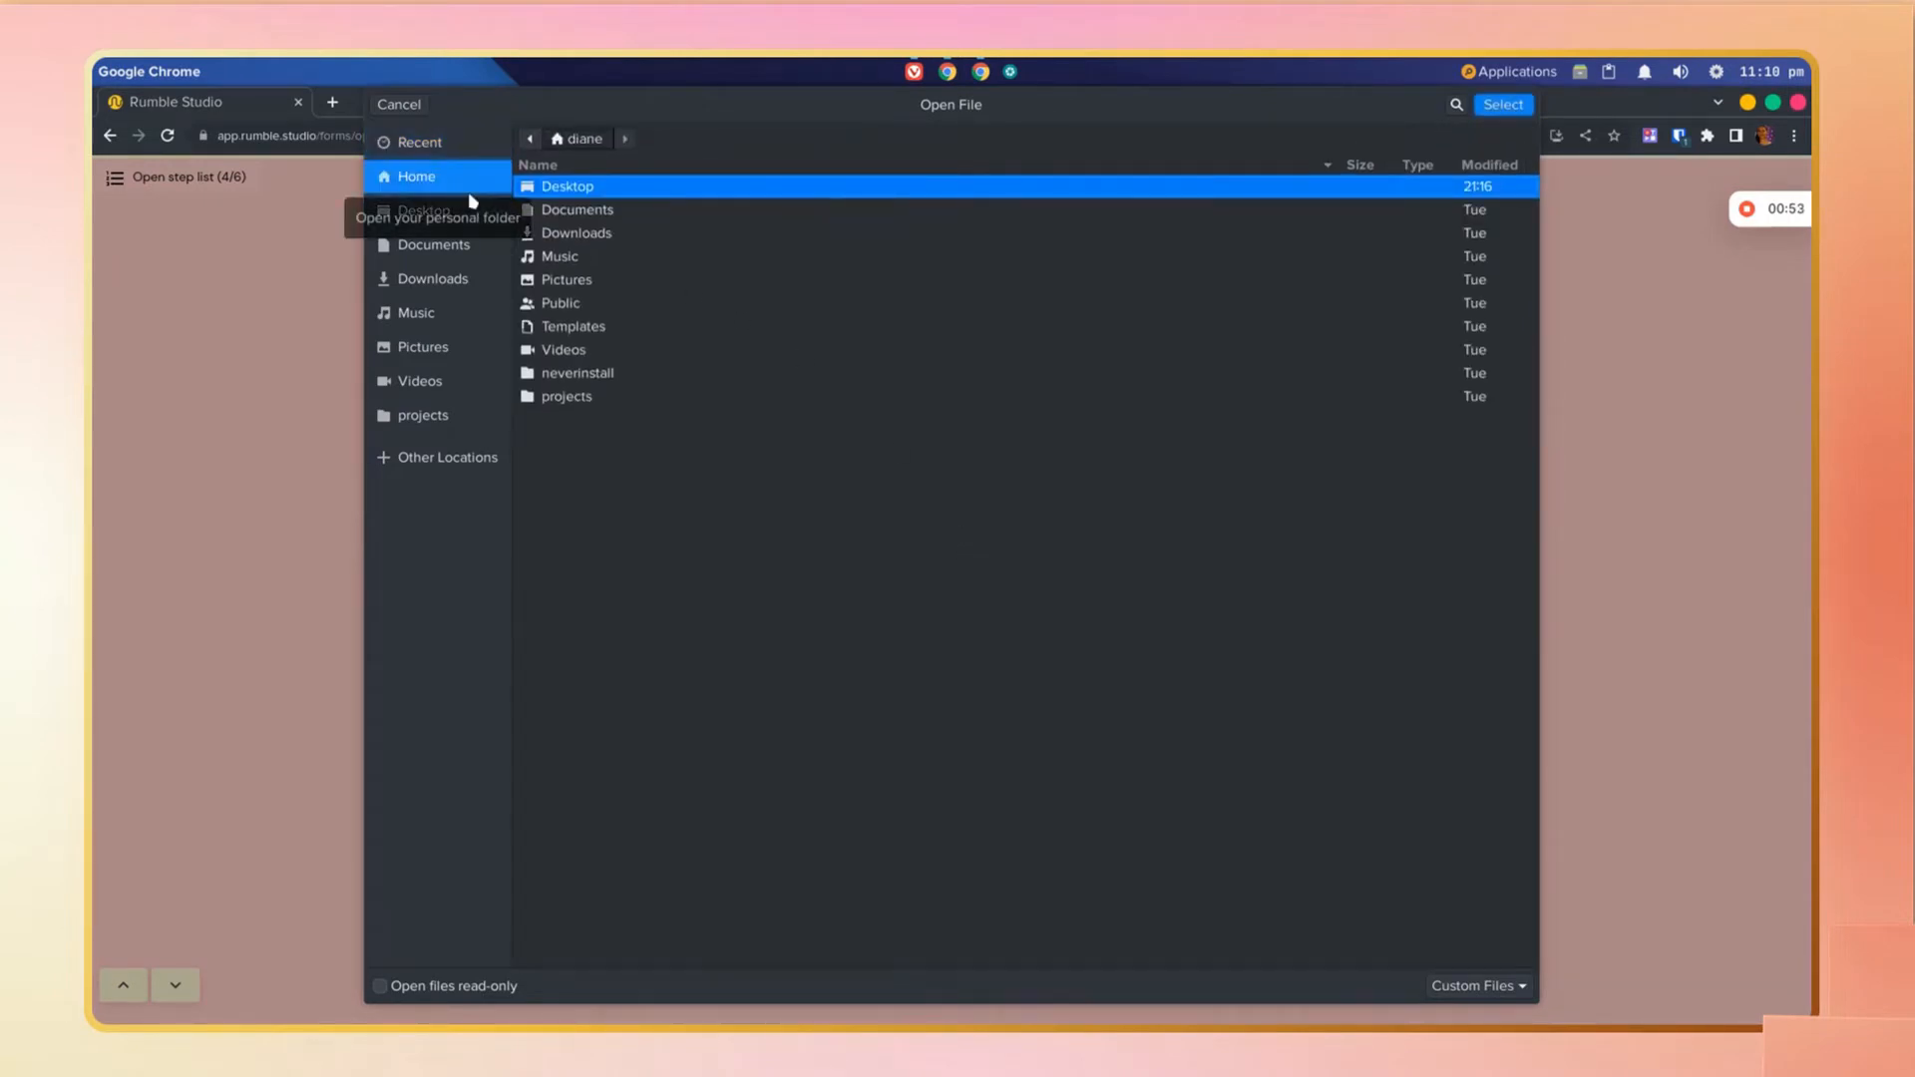
double_click(595, 351)
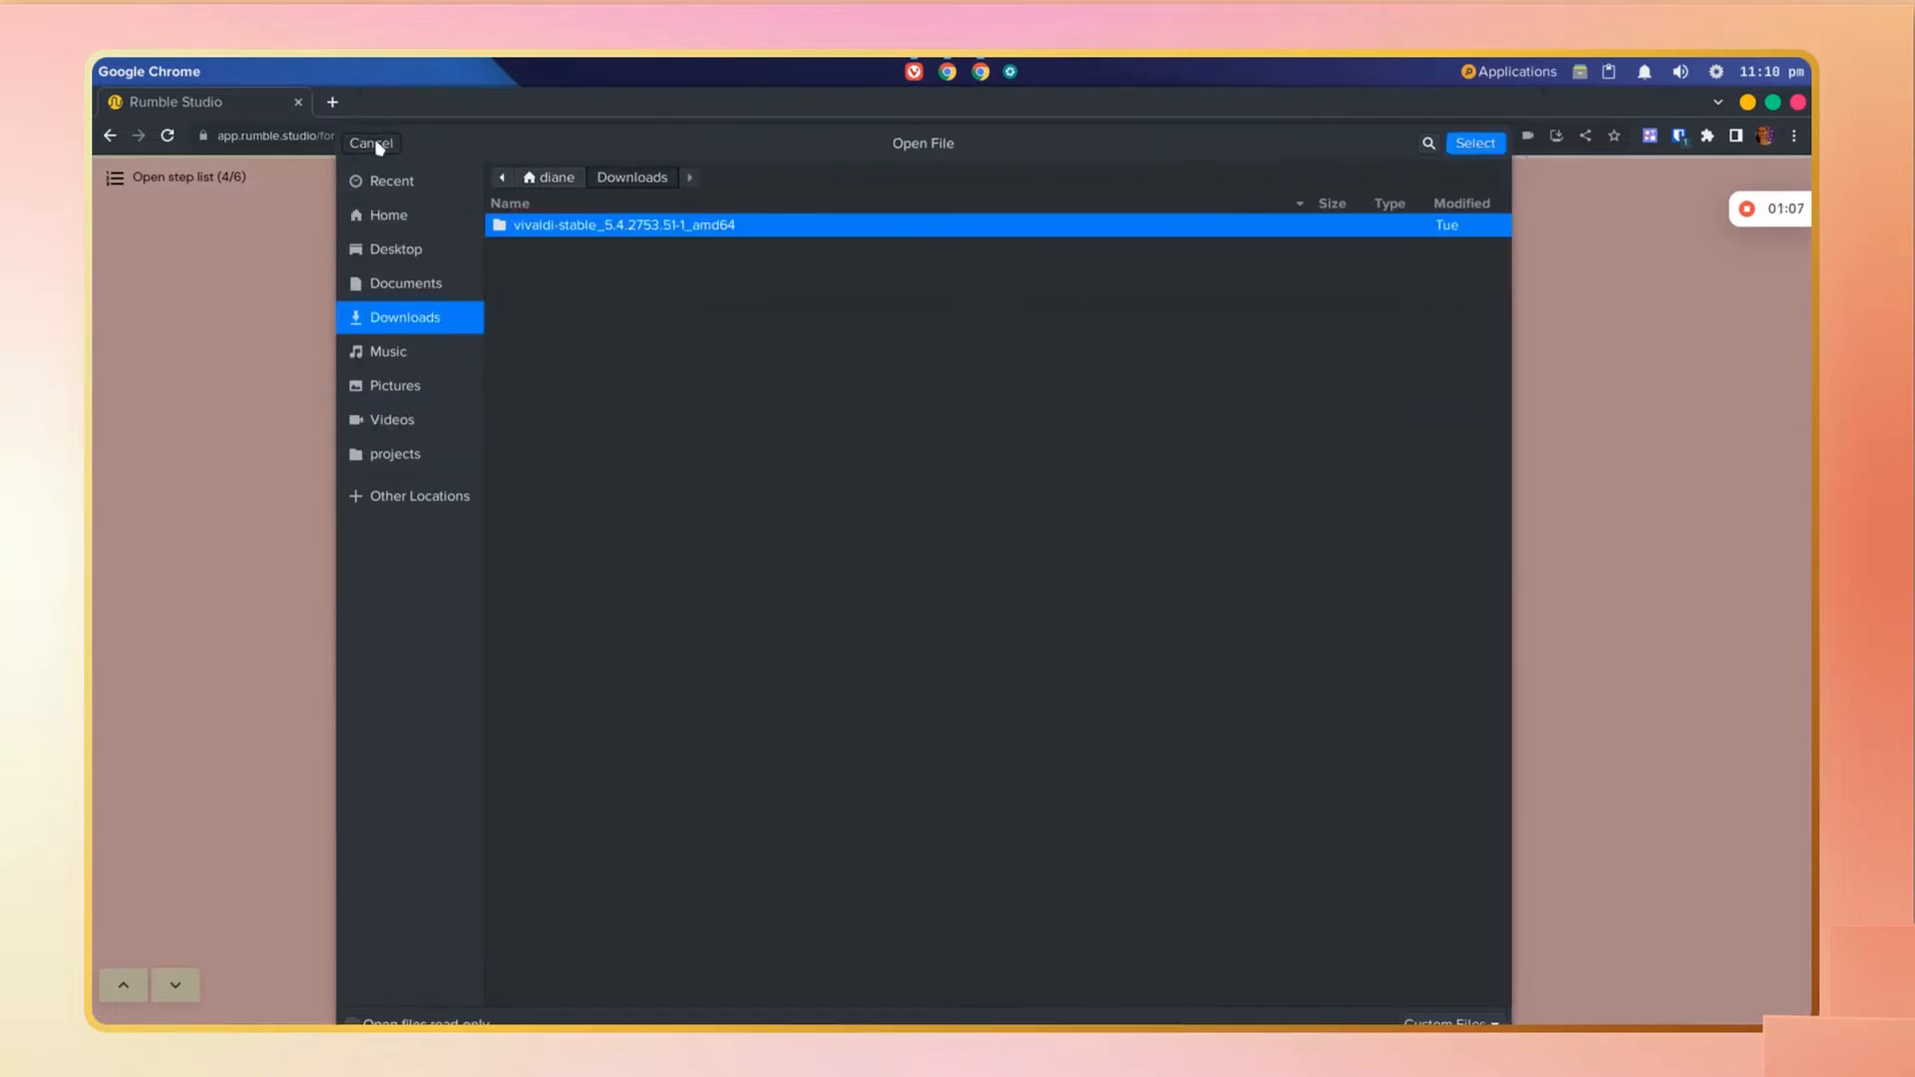
left_click(371, 144)
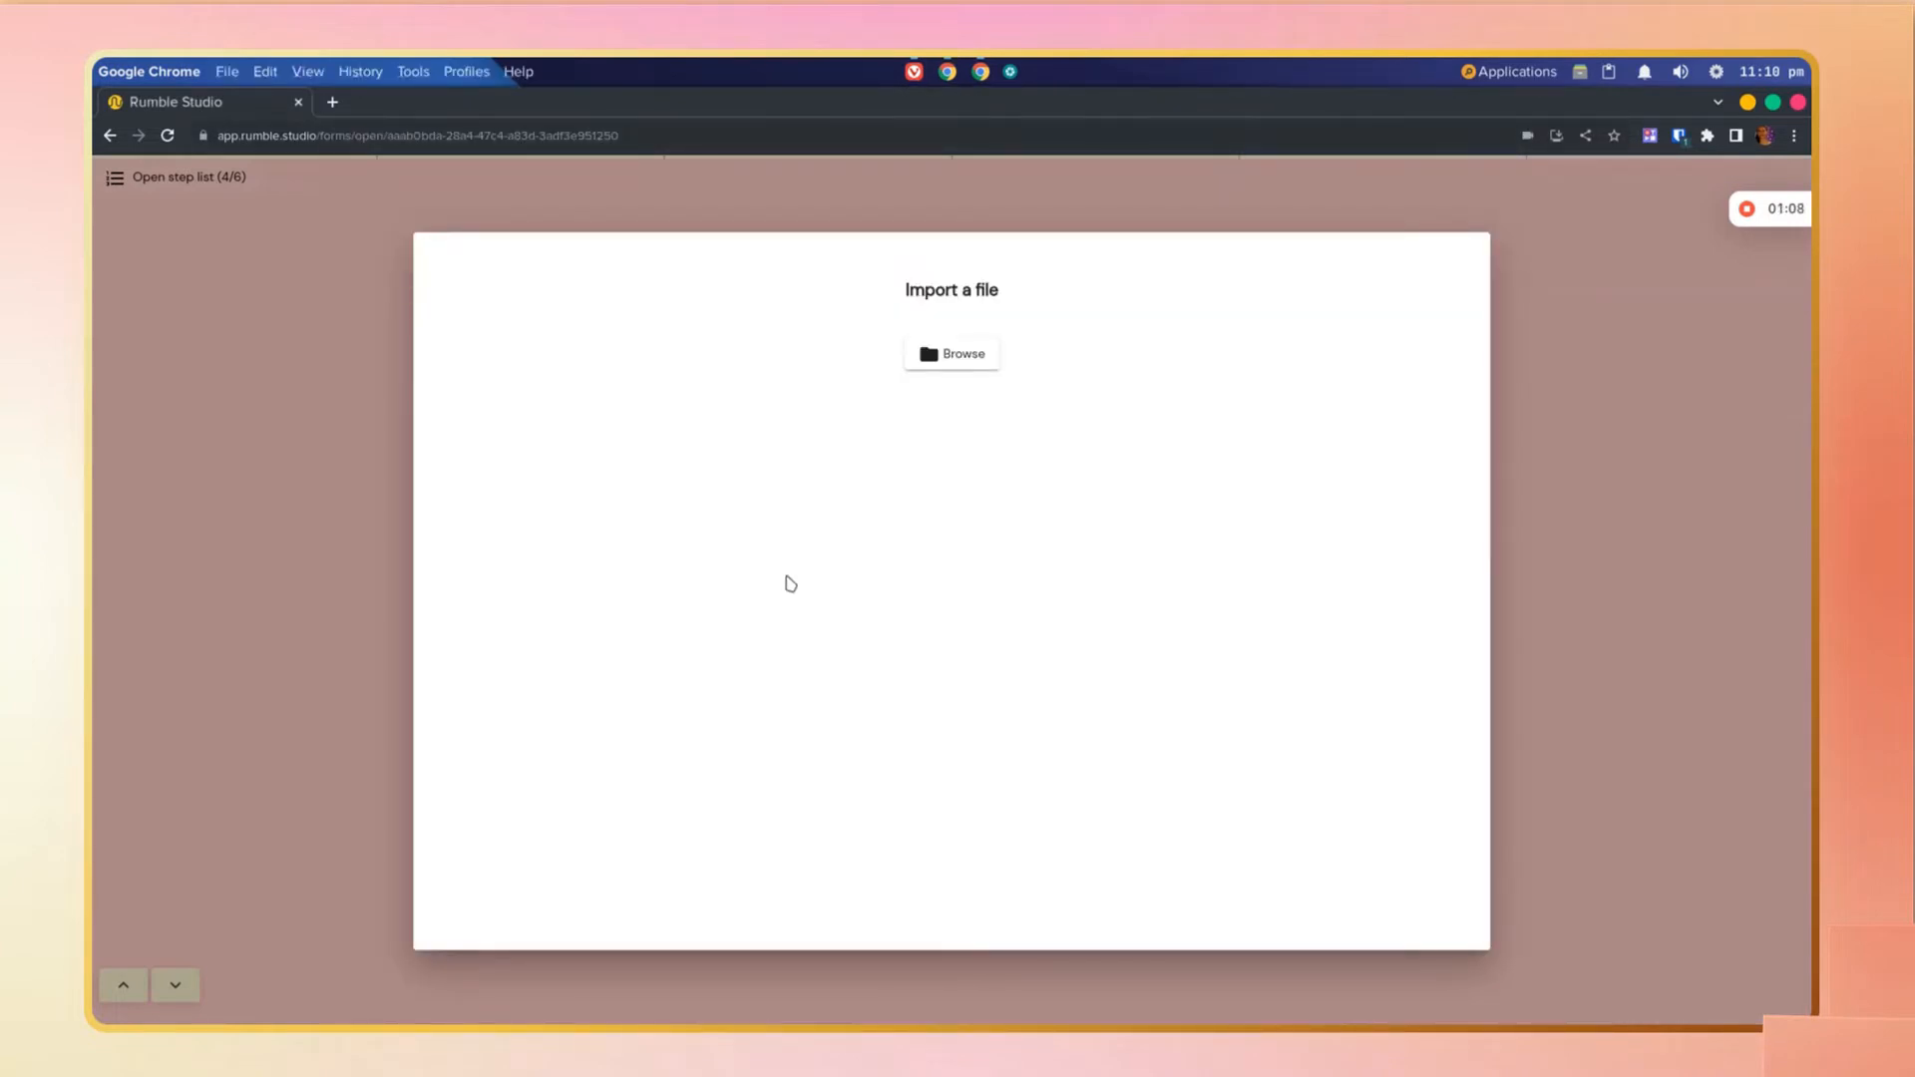
left_click(1676, 559)
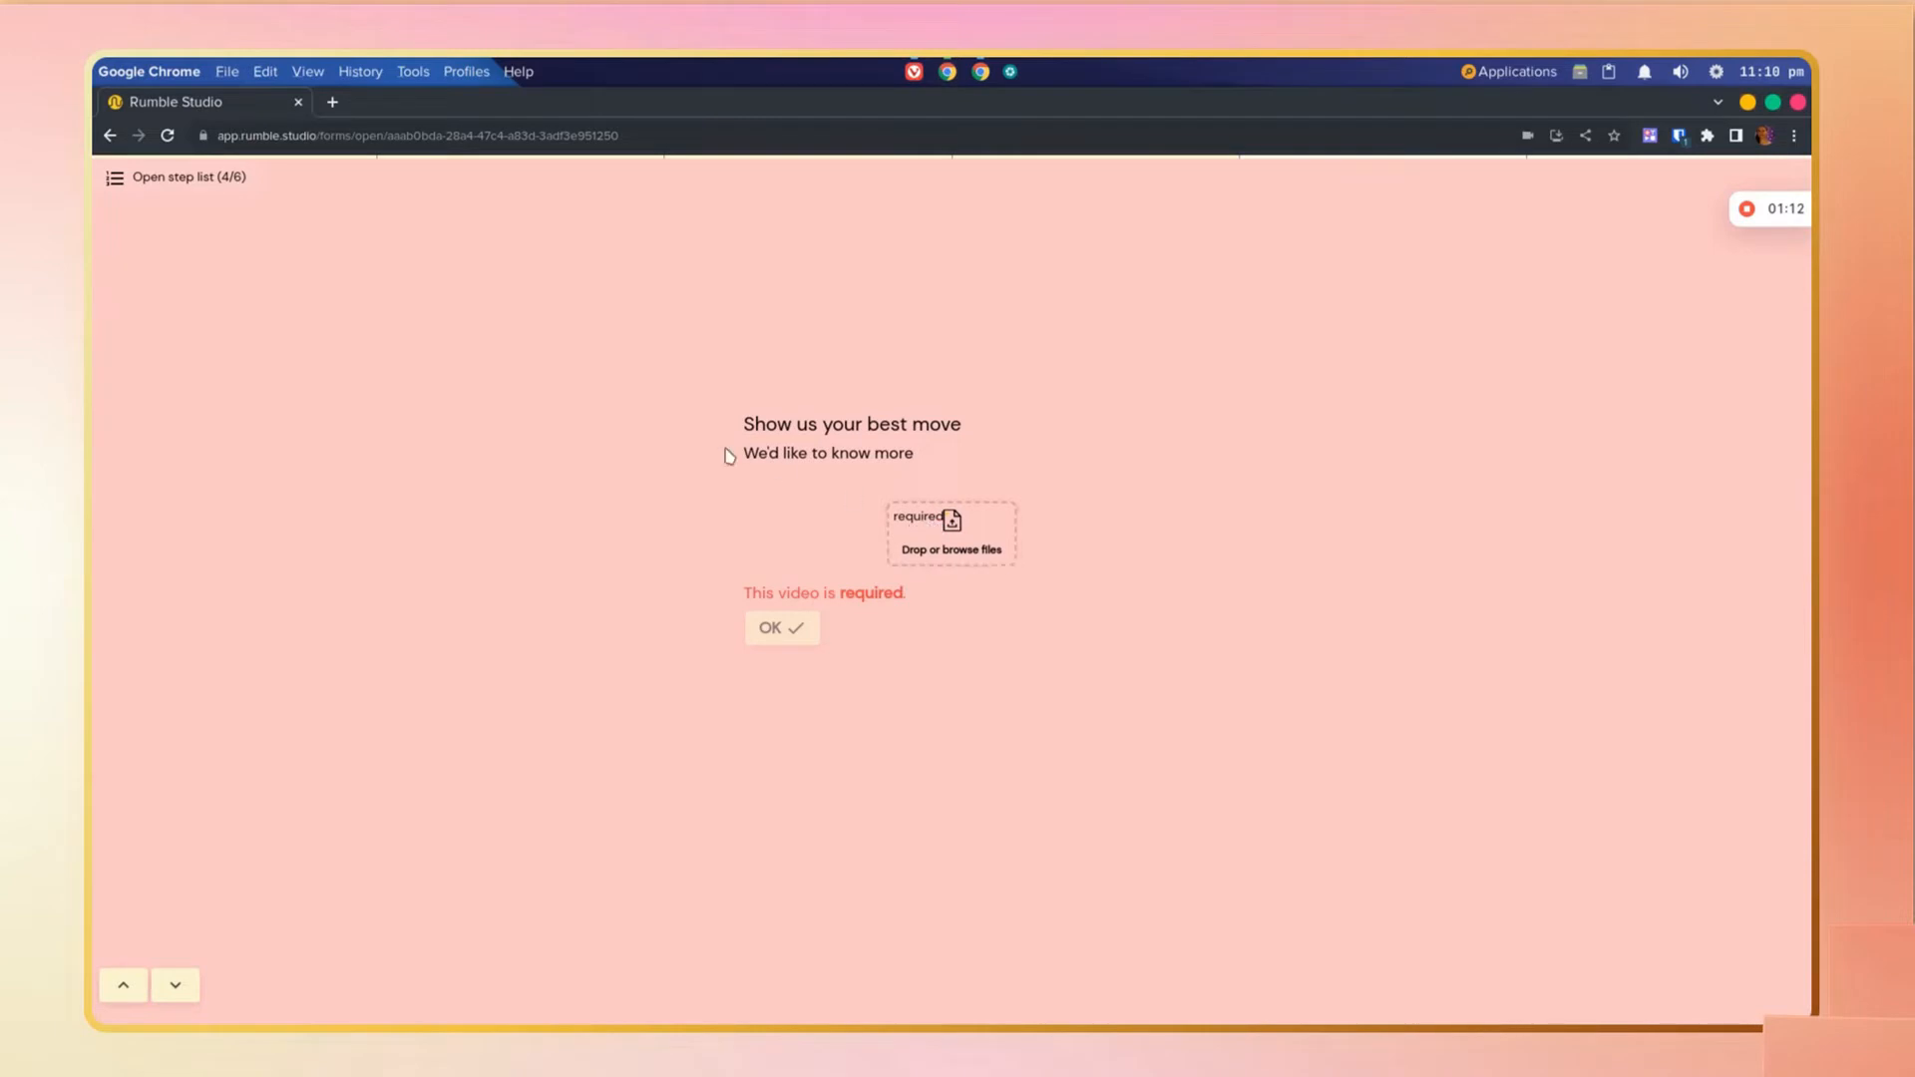
Step: Jump to the Go fill out this form please step from the step list
left_click(120, 185)
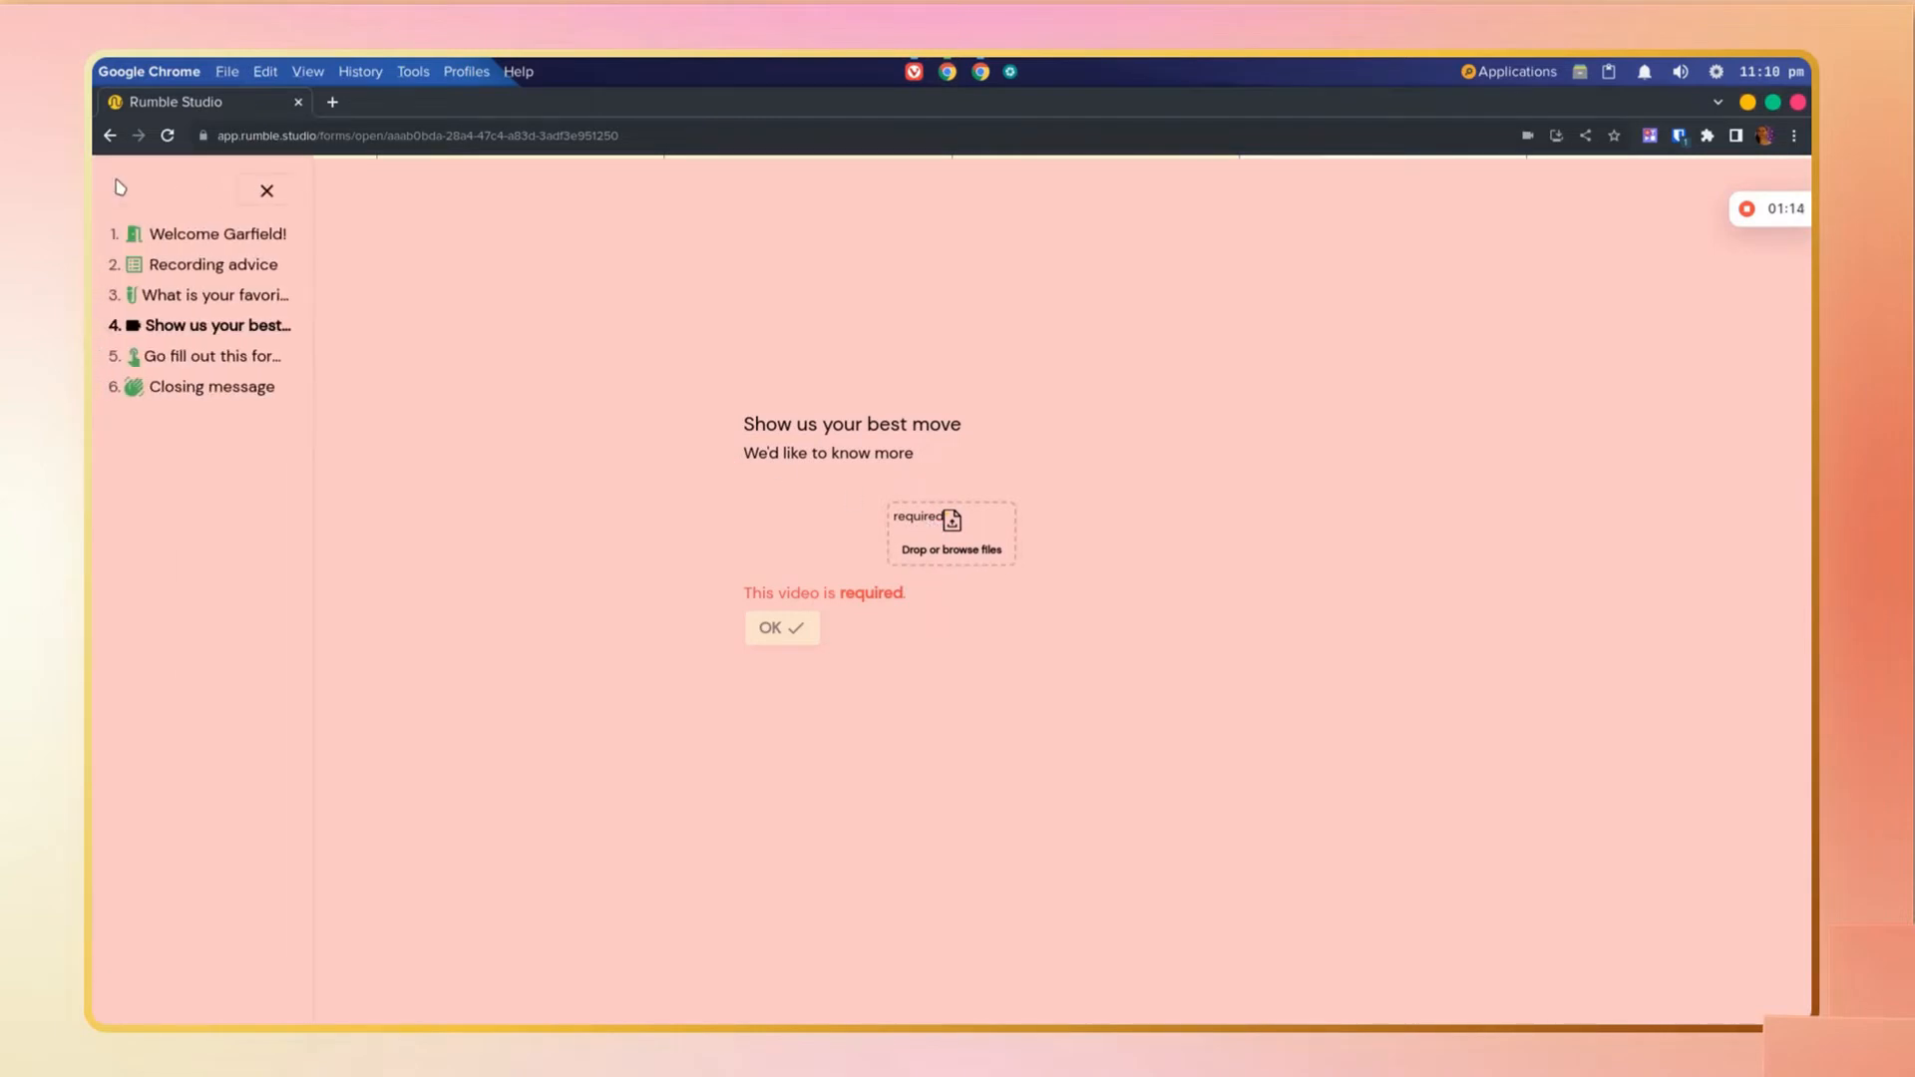
left_click(174, 359)
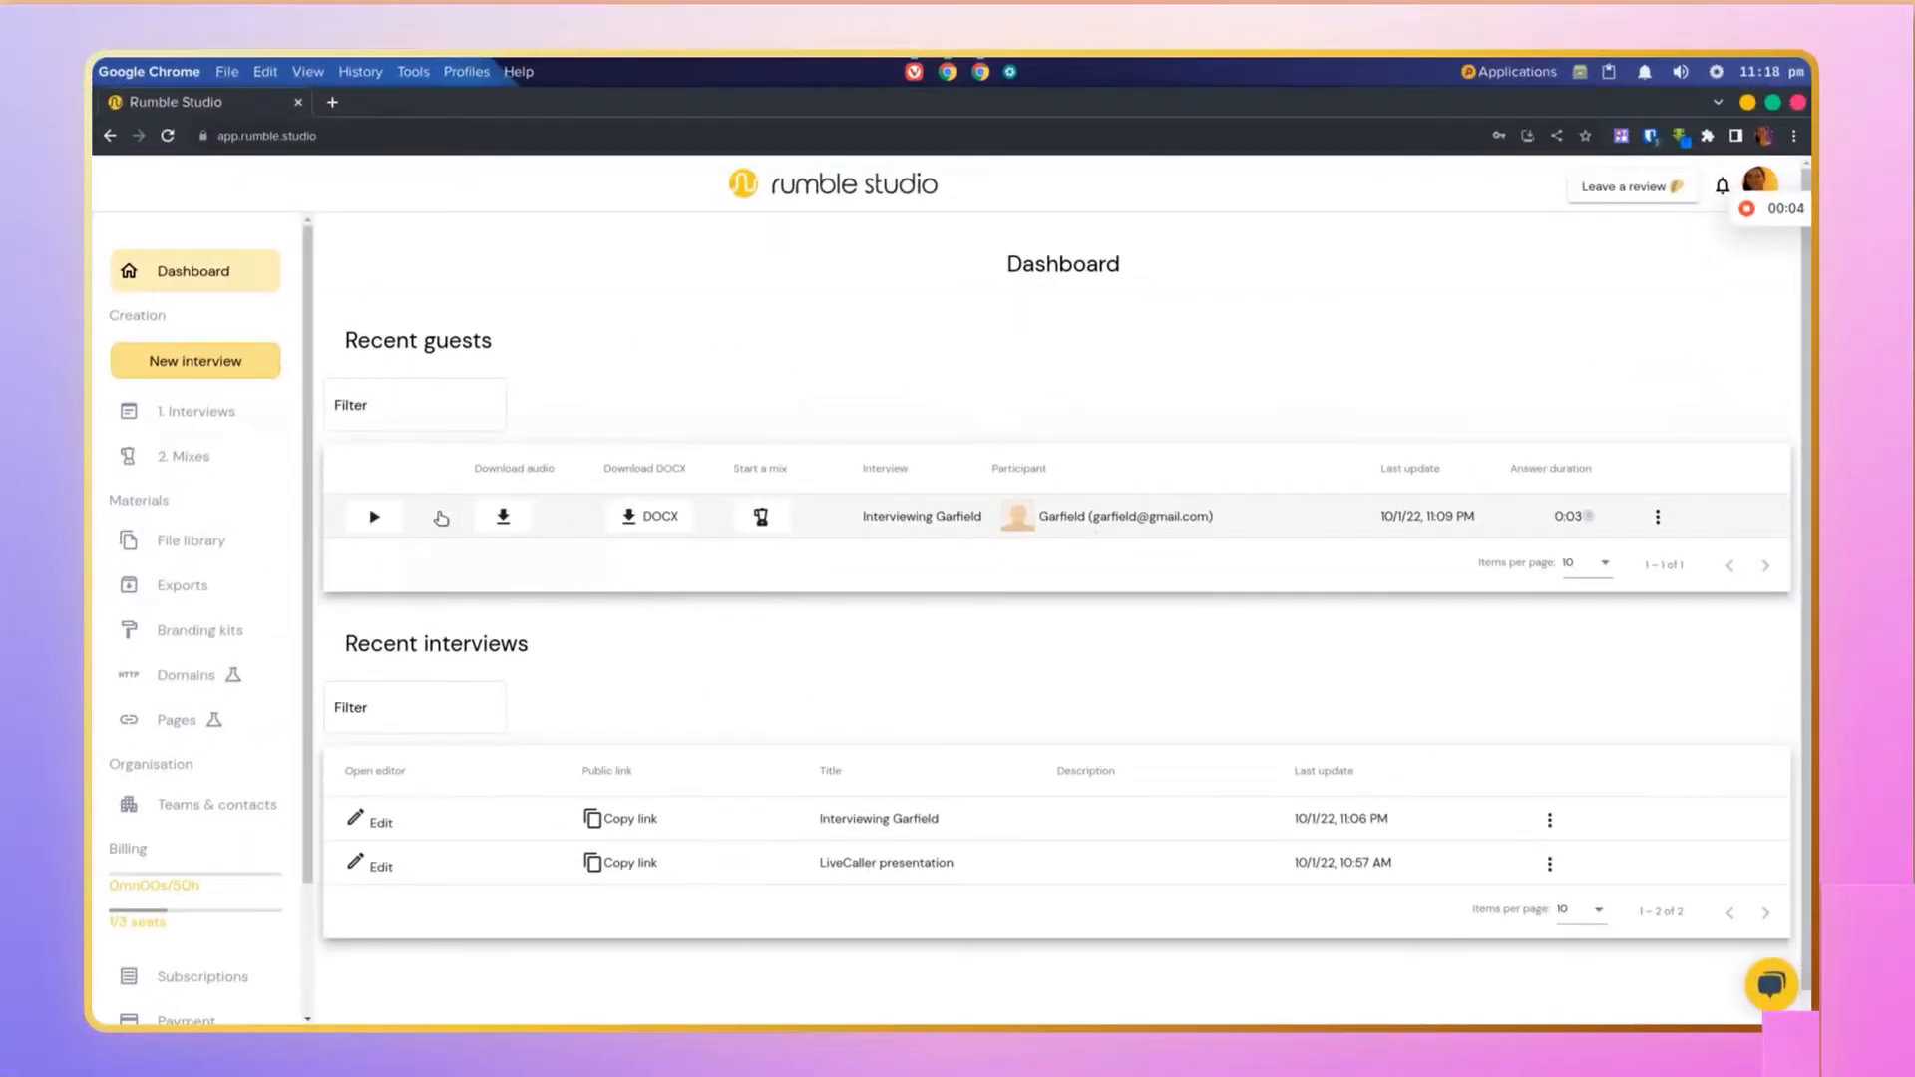
Step: Play the guest's recorded answer on the dashboard and expand the guest's answers
left_click(375, 517)
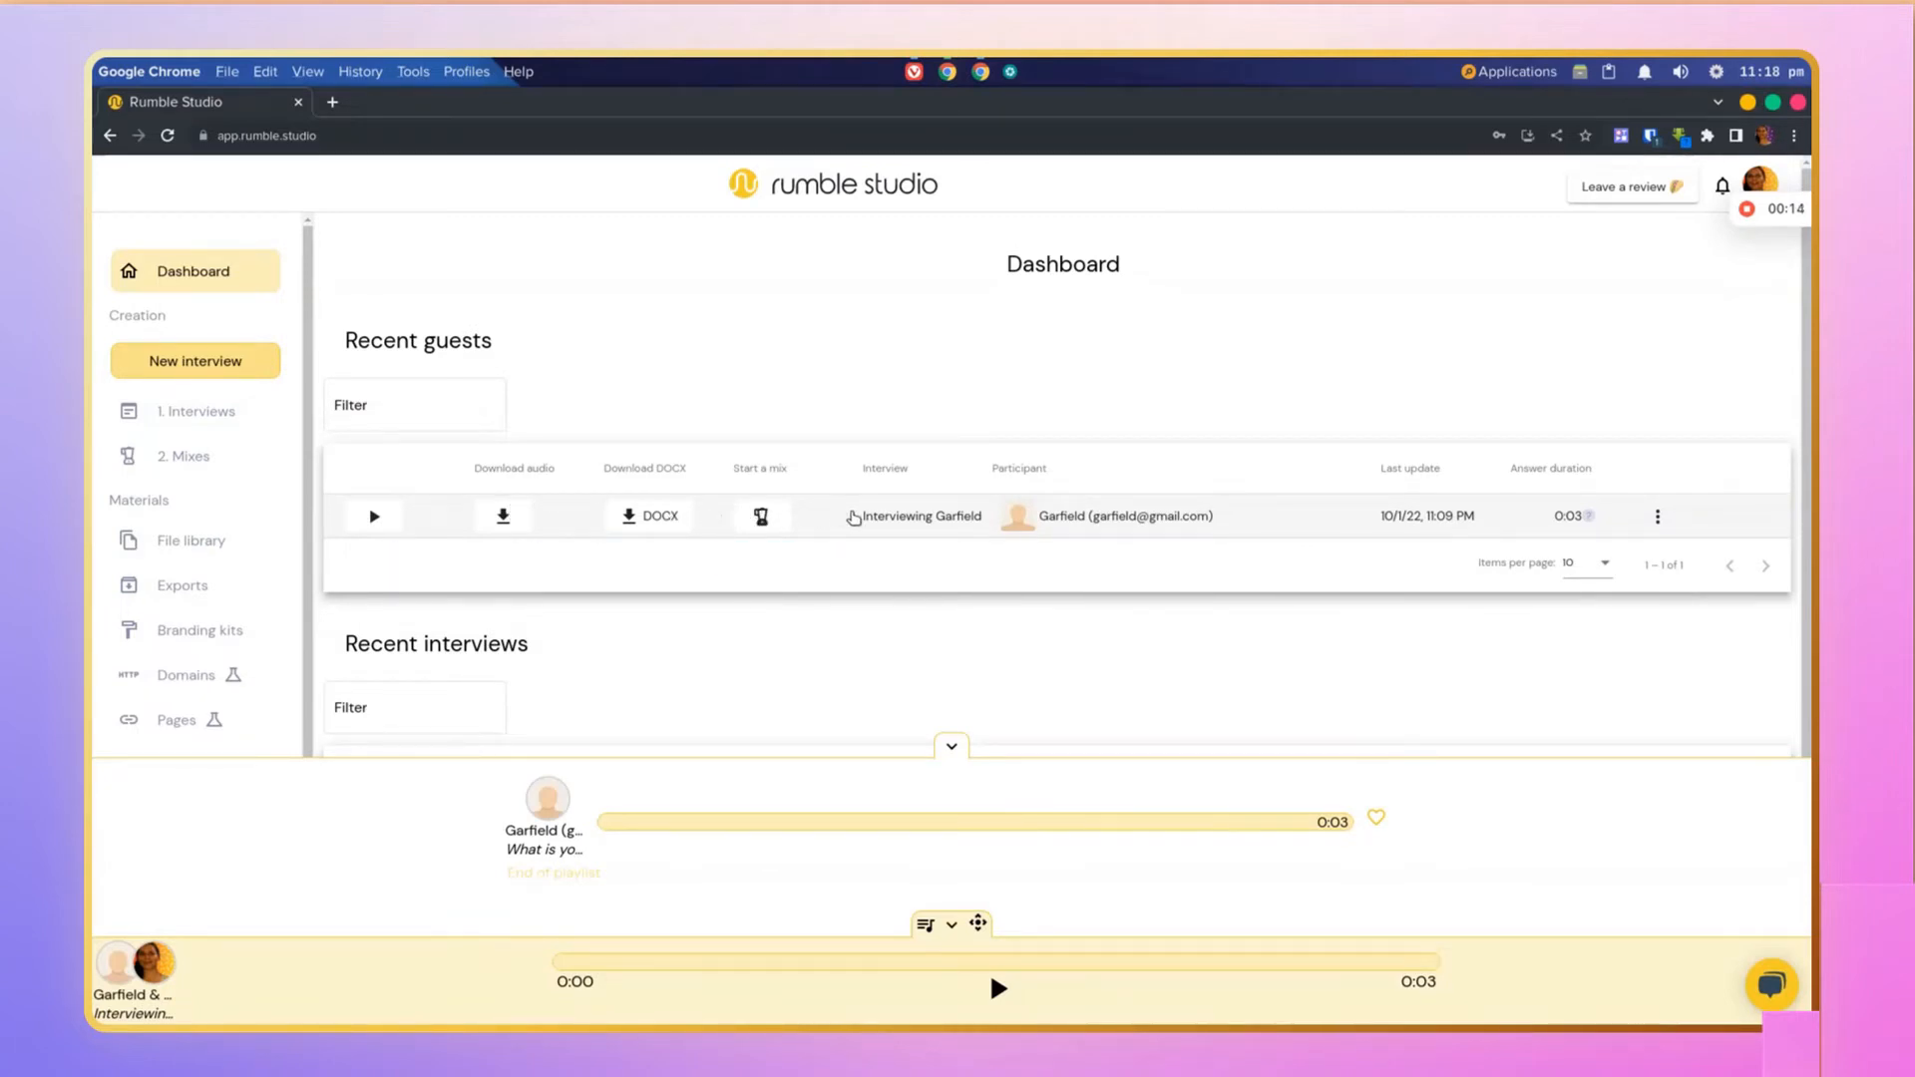
left_click(858, 517)
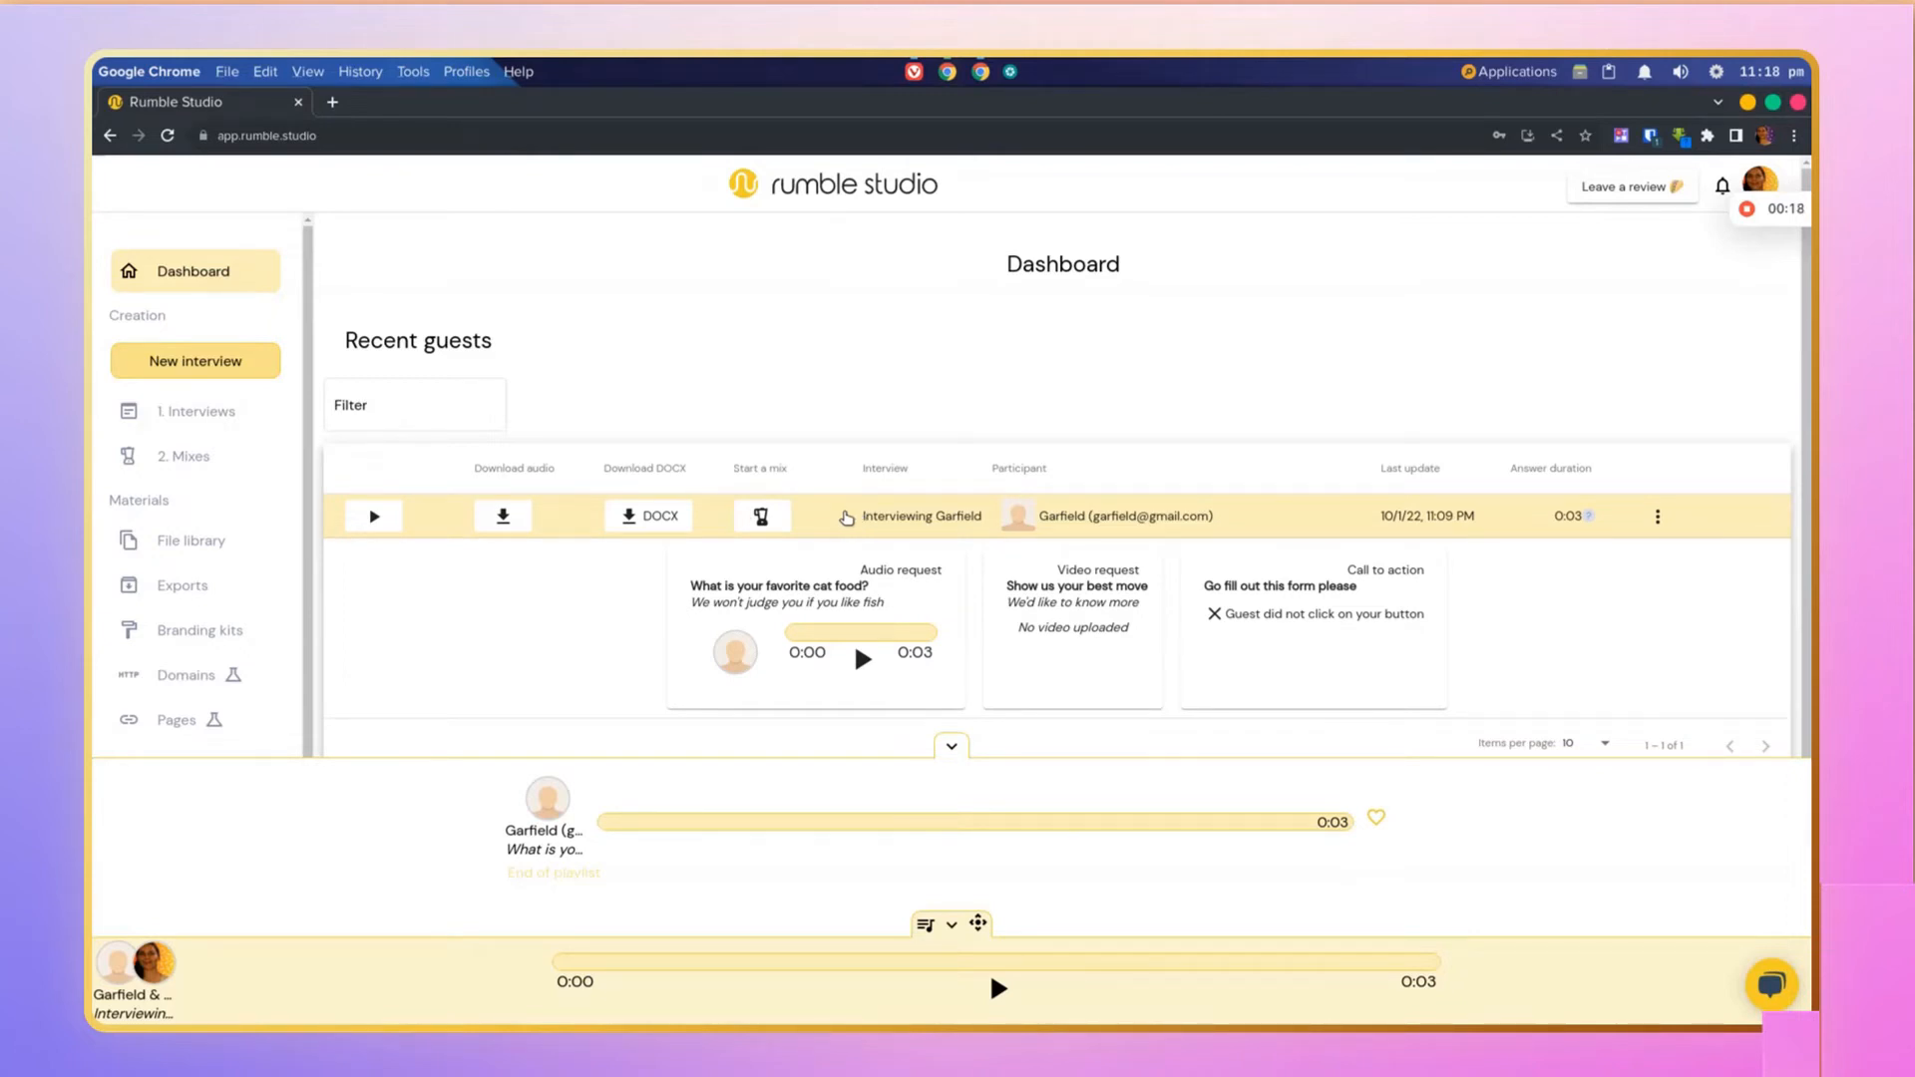
Step: Create a new mix from the guest's answers to Interviewing Garfield
left_click(760, 517)
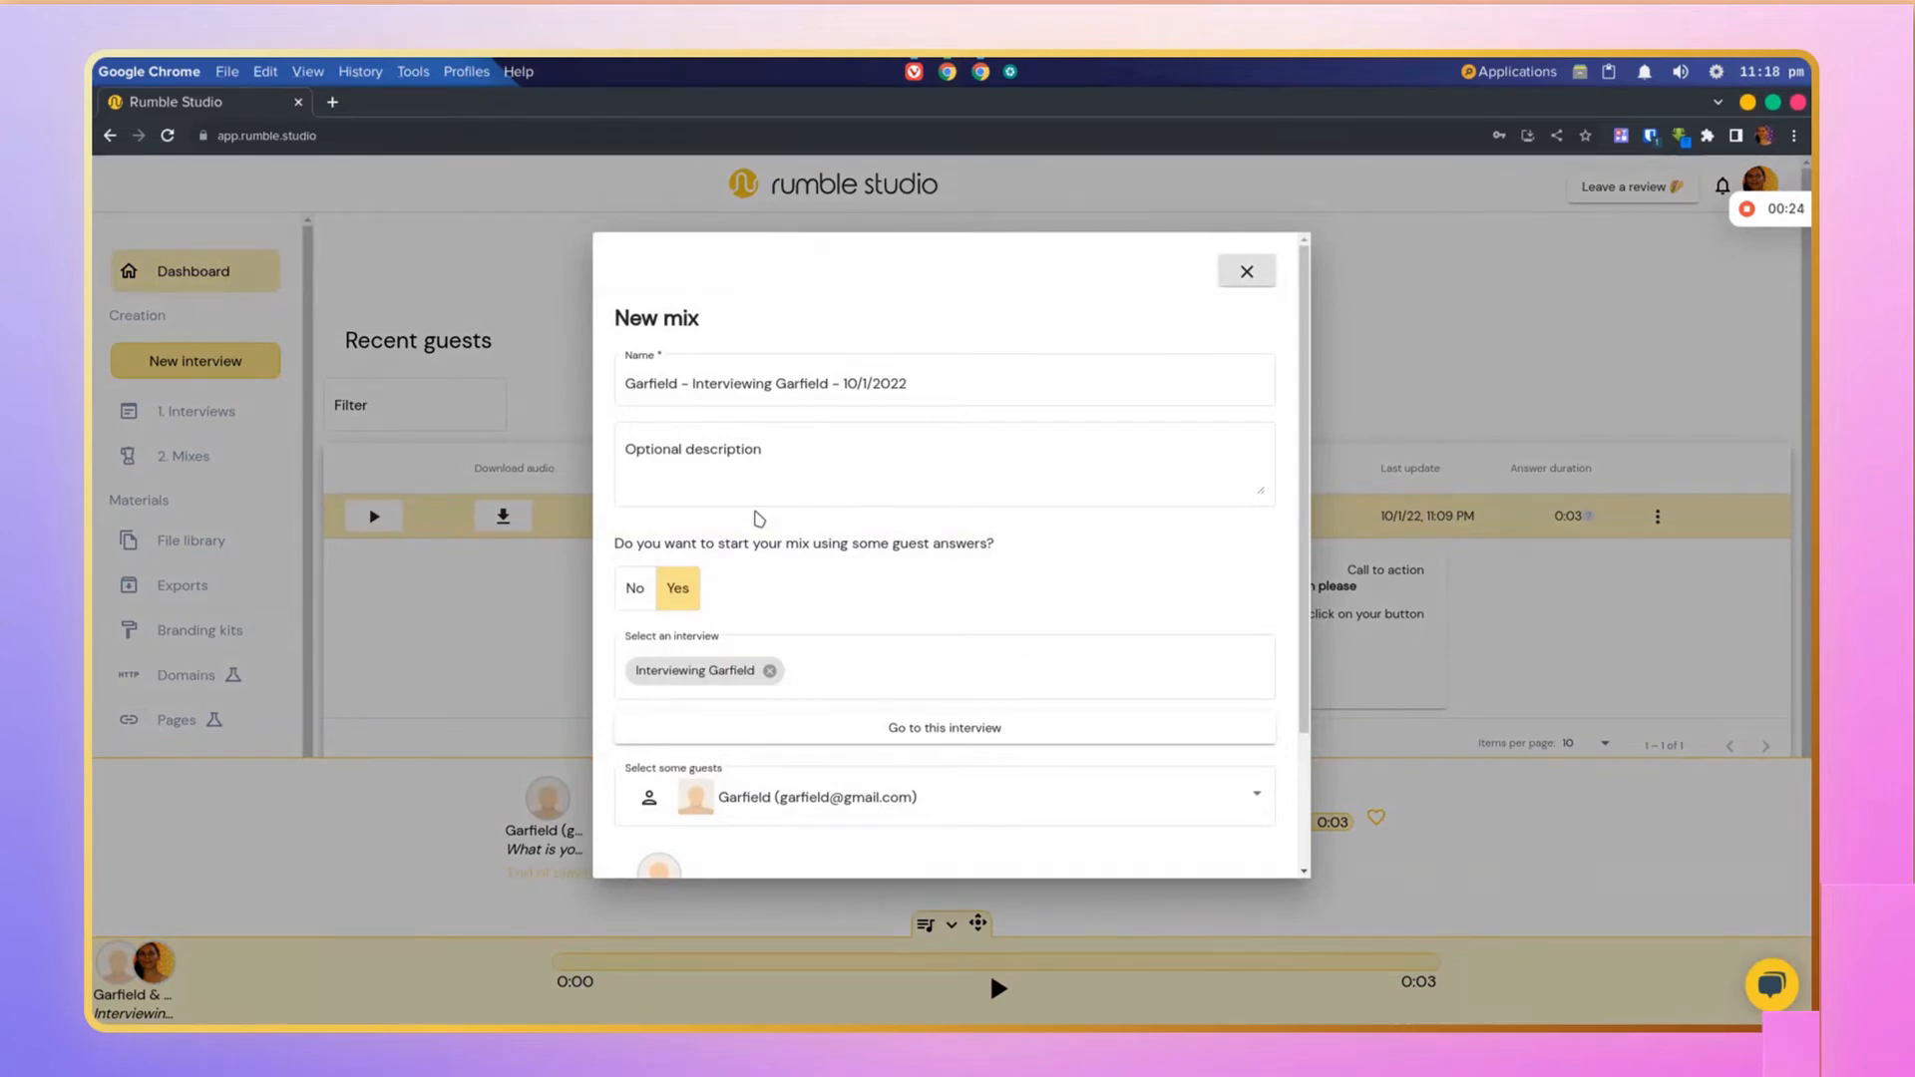
scroll(760, 517, "down", 2)
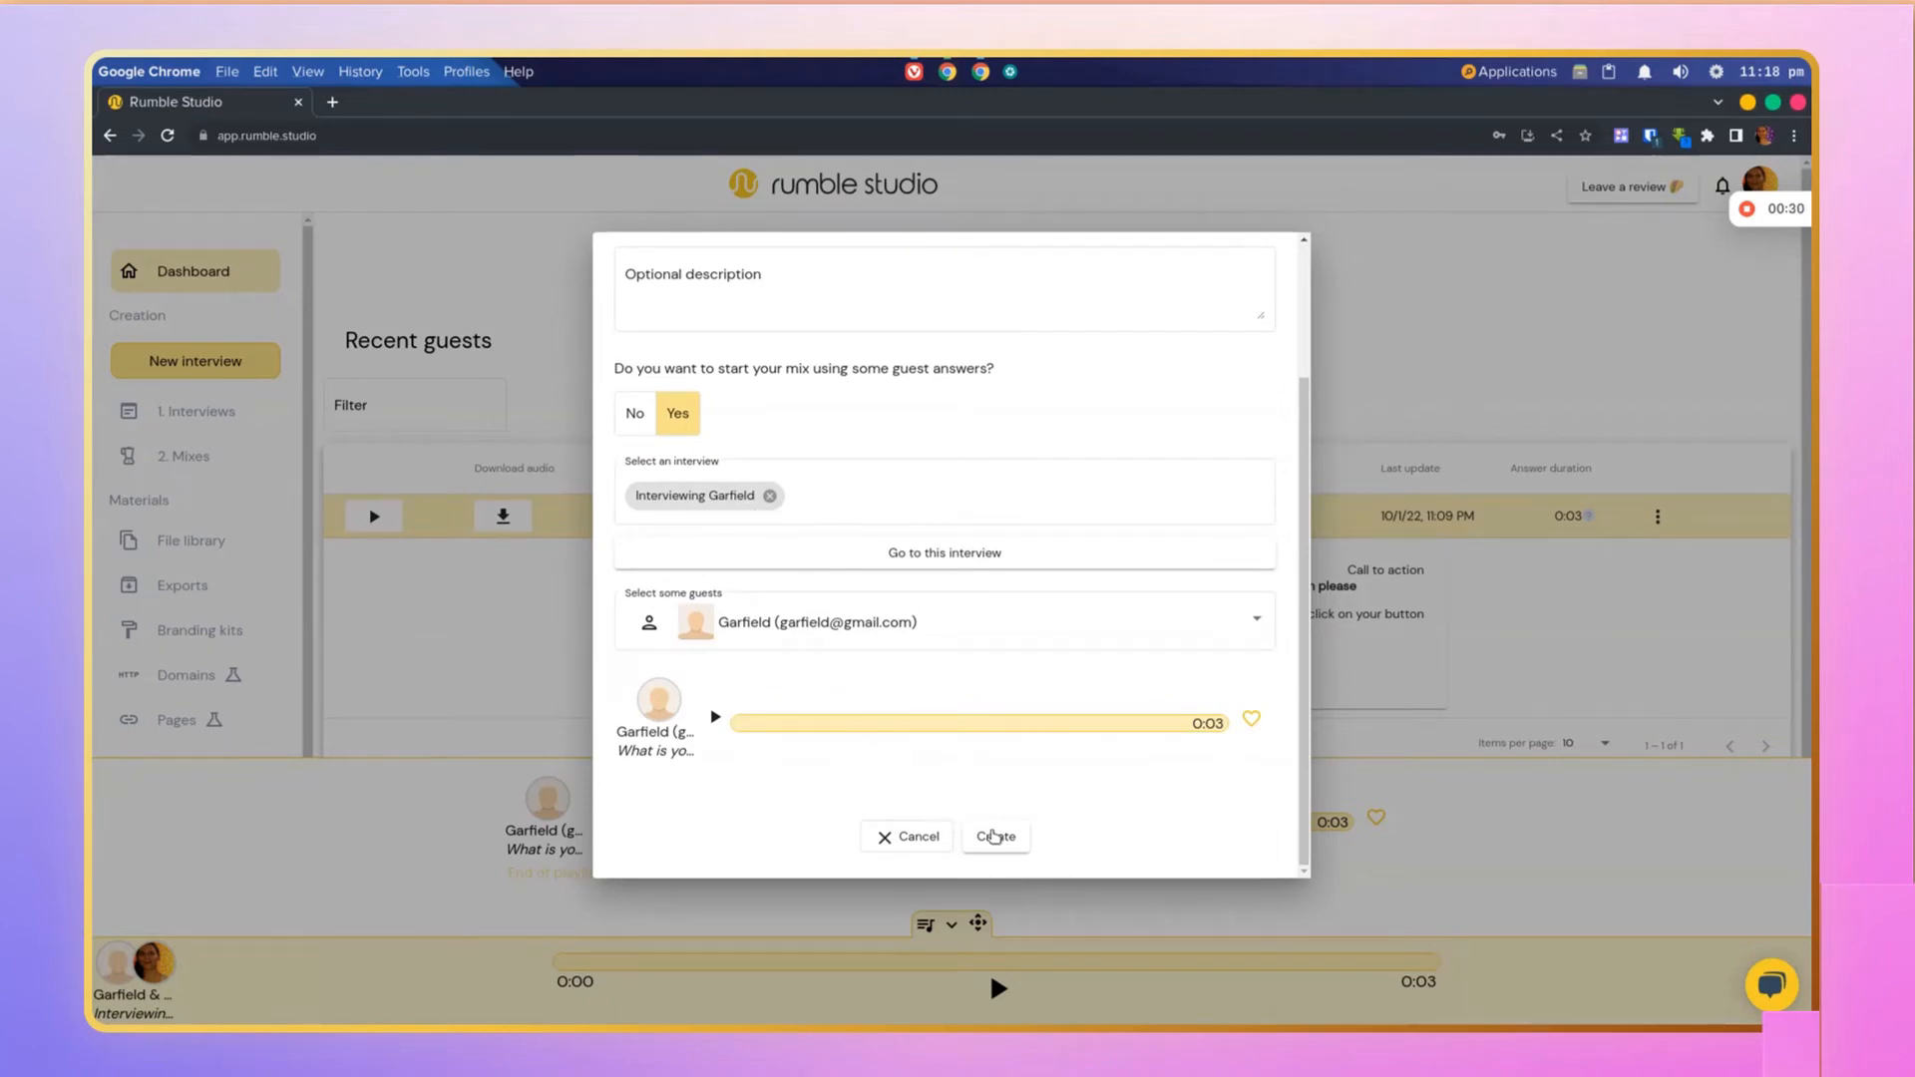
left_click(996, 838)
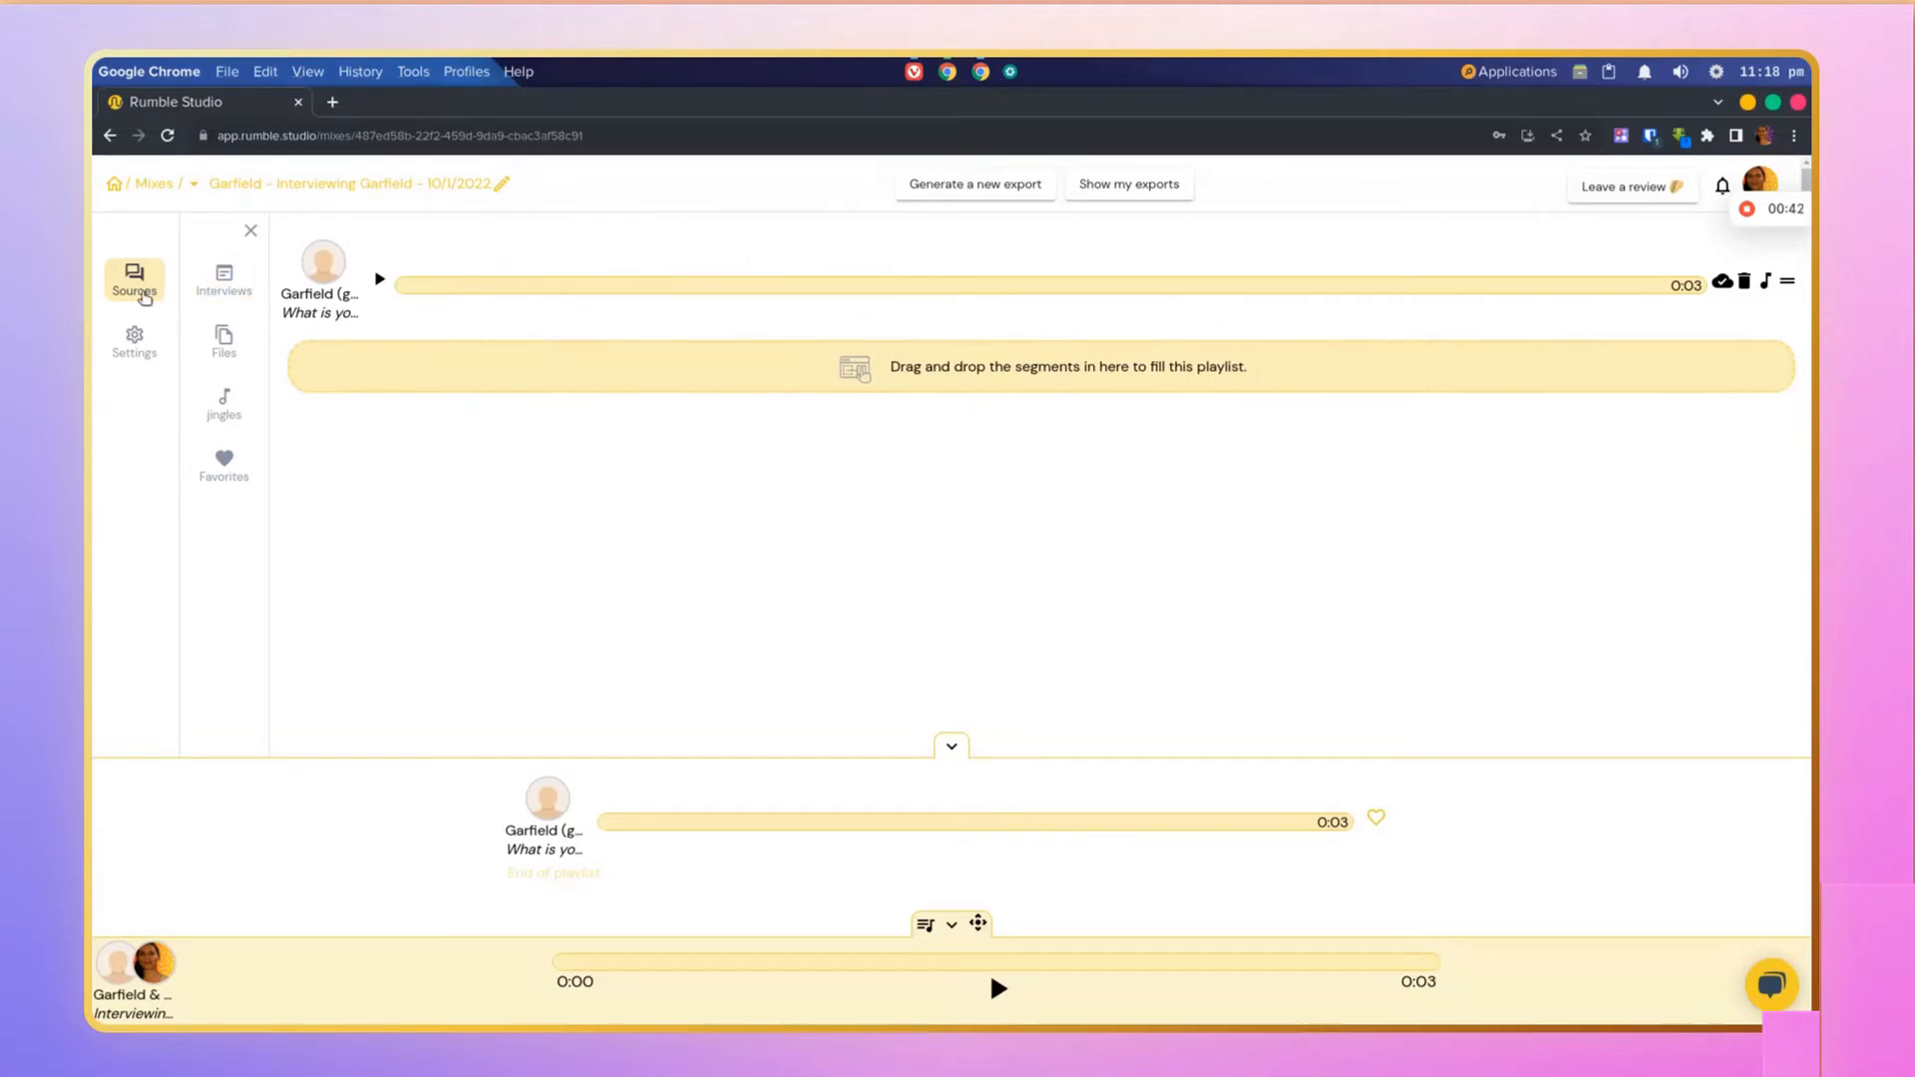
Step: Browse the Interviewing Garfield interview and its guest list among the mix's interview sources
left_click(225, 284)
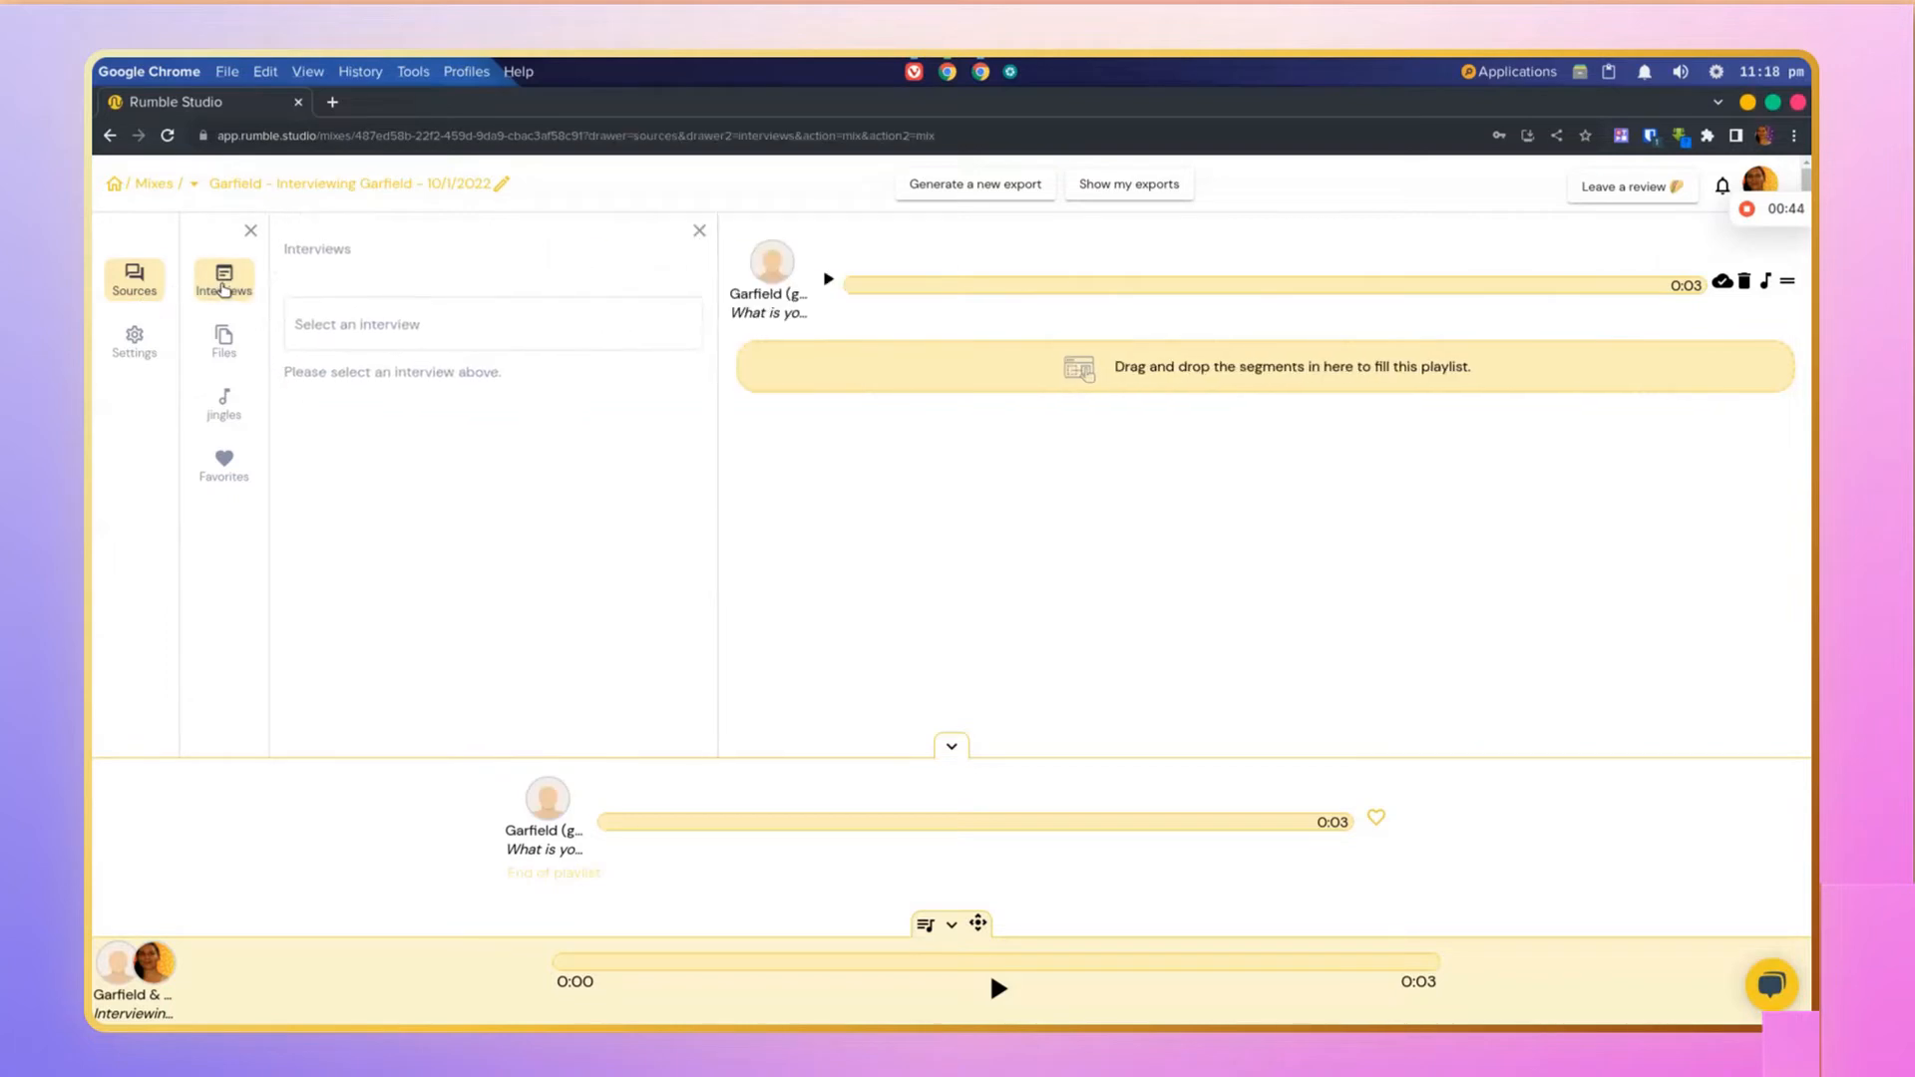
left_click(357, 324)
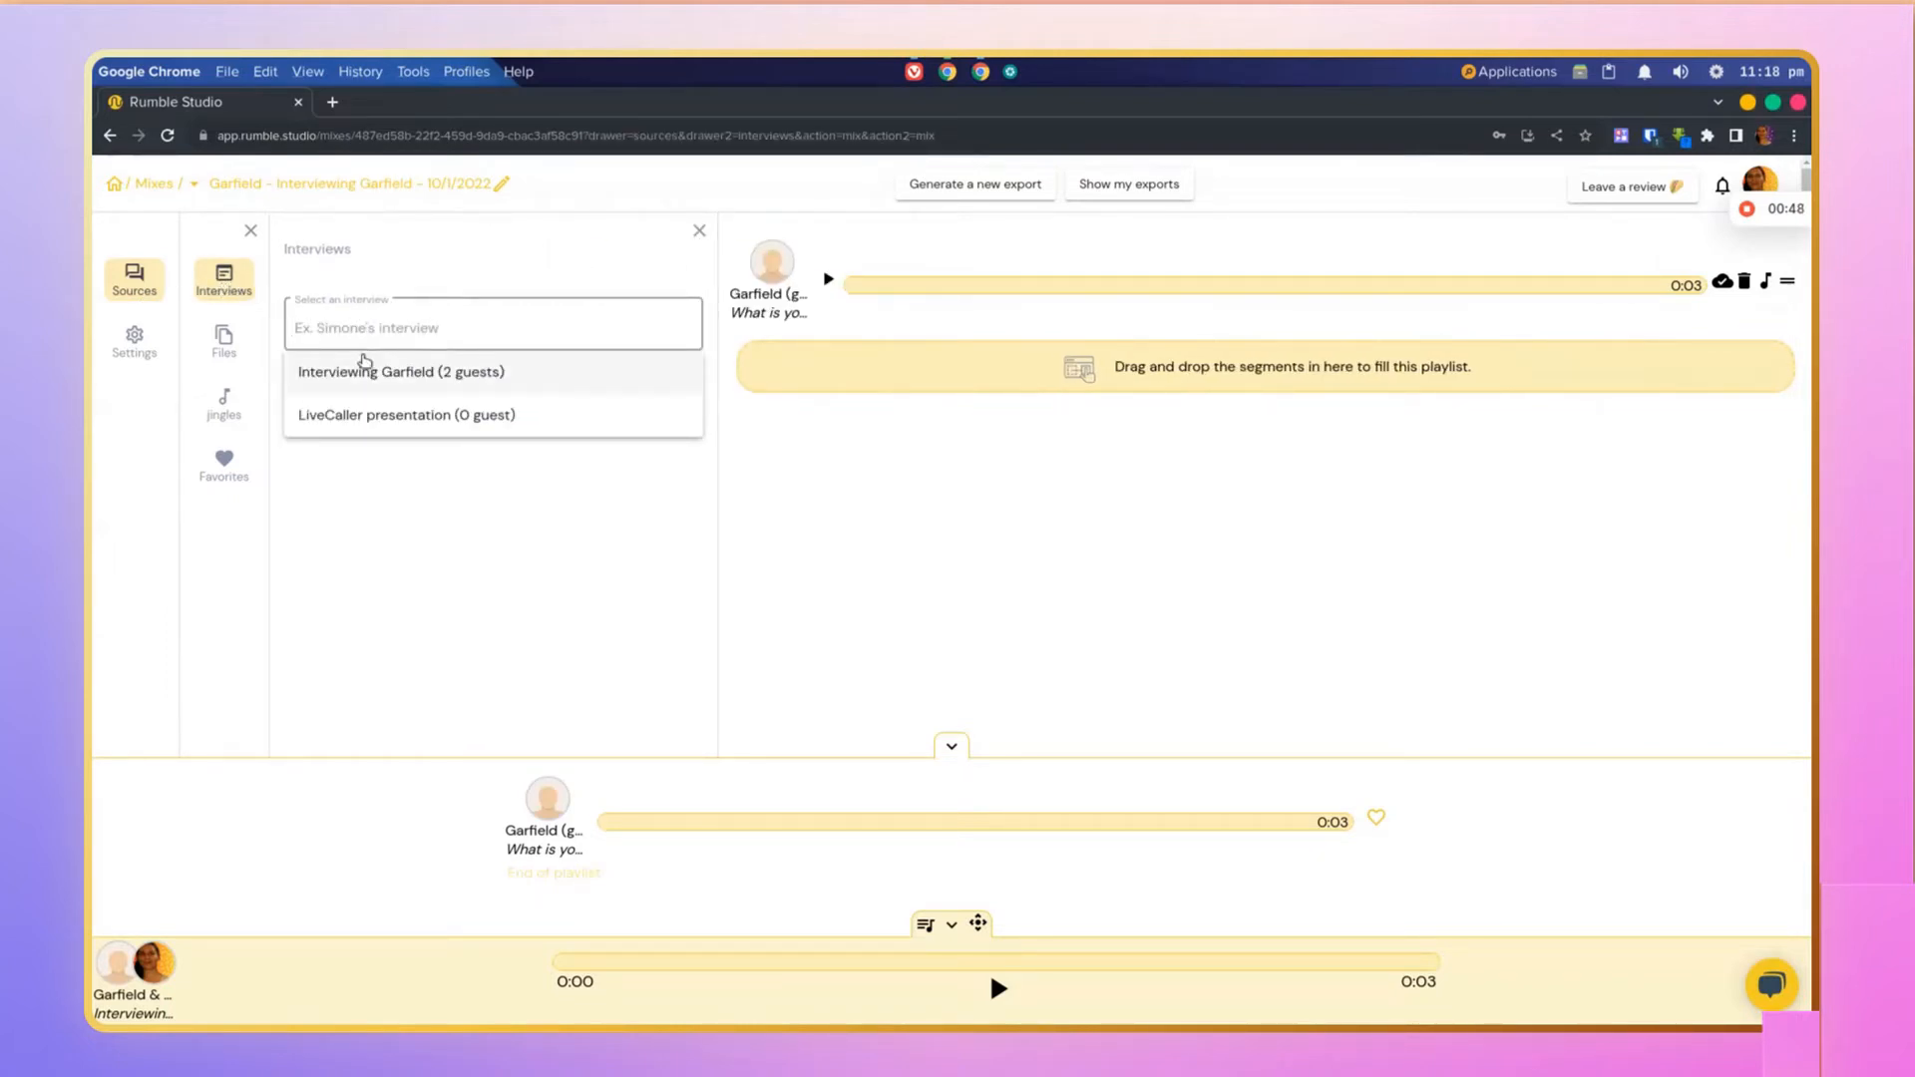
left_click(366, 374)
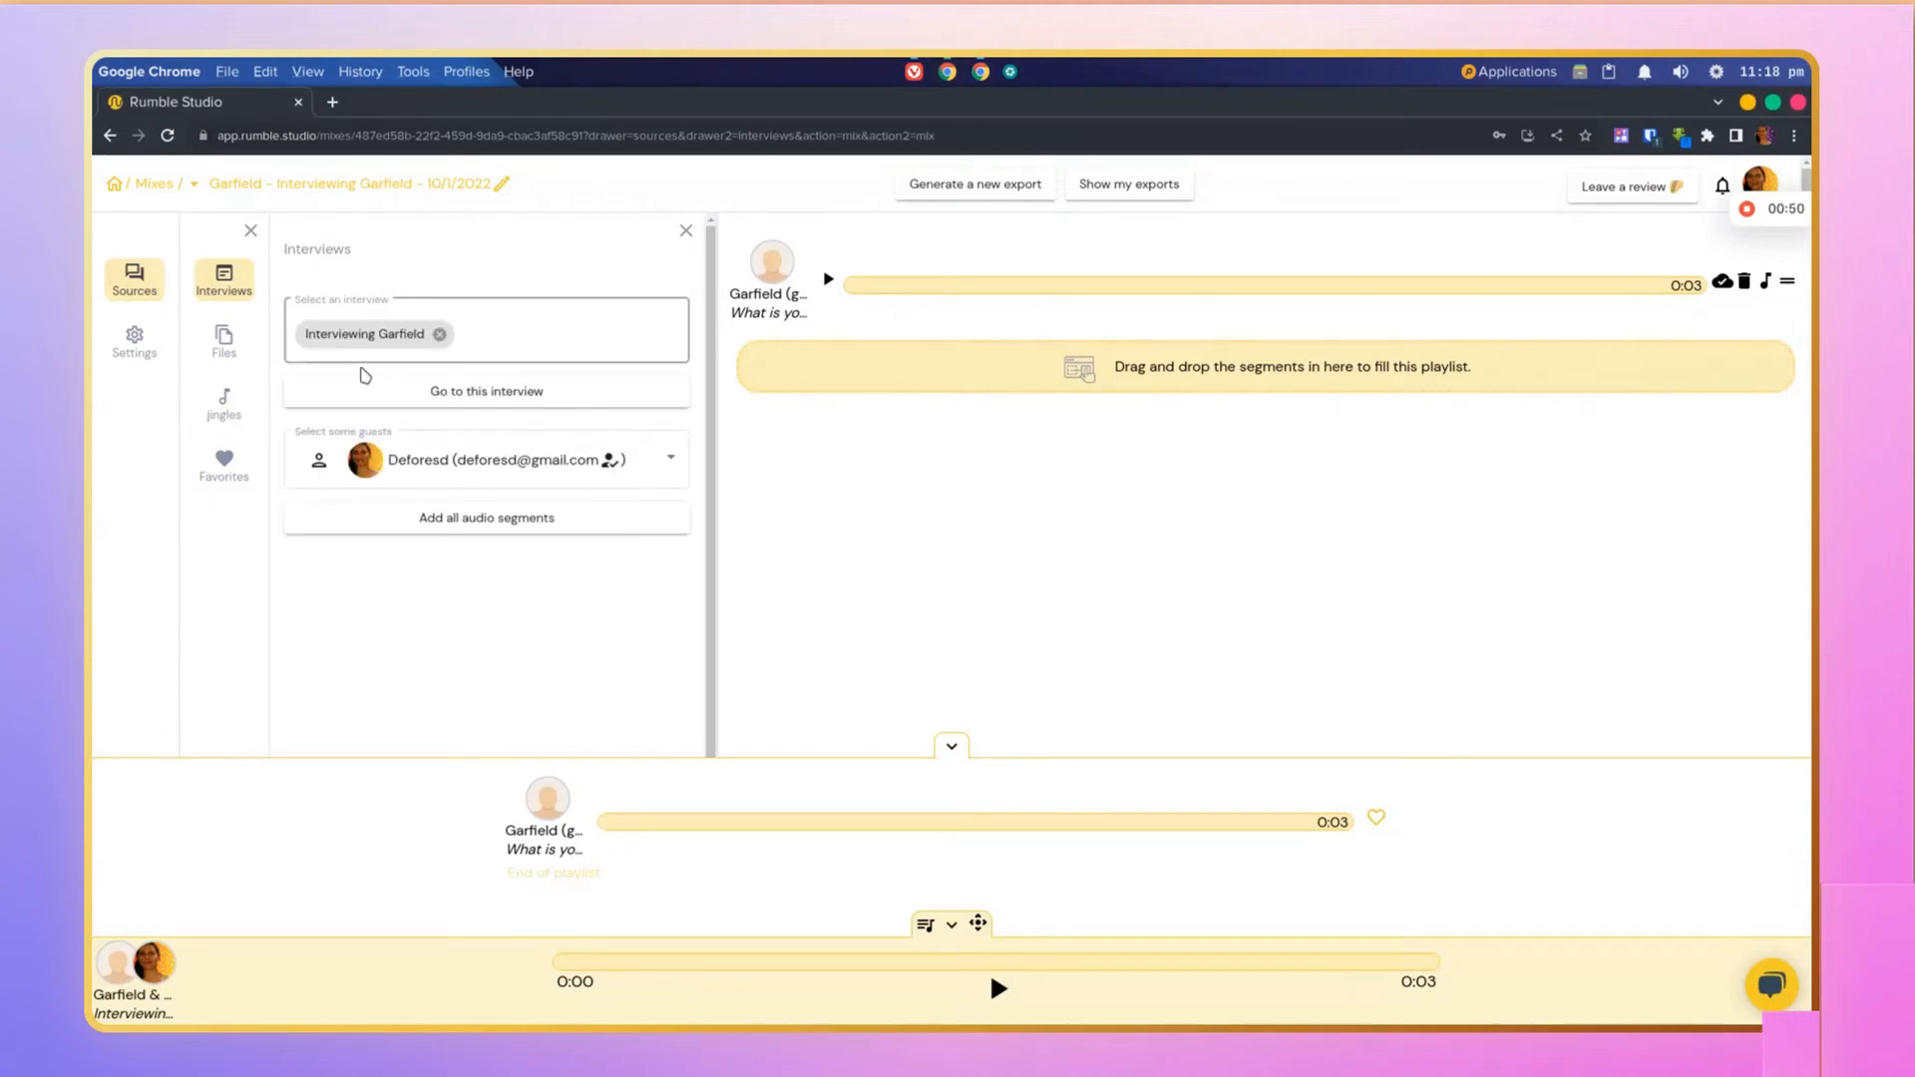
left_click(468, 461)
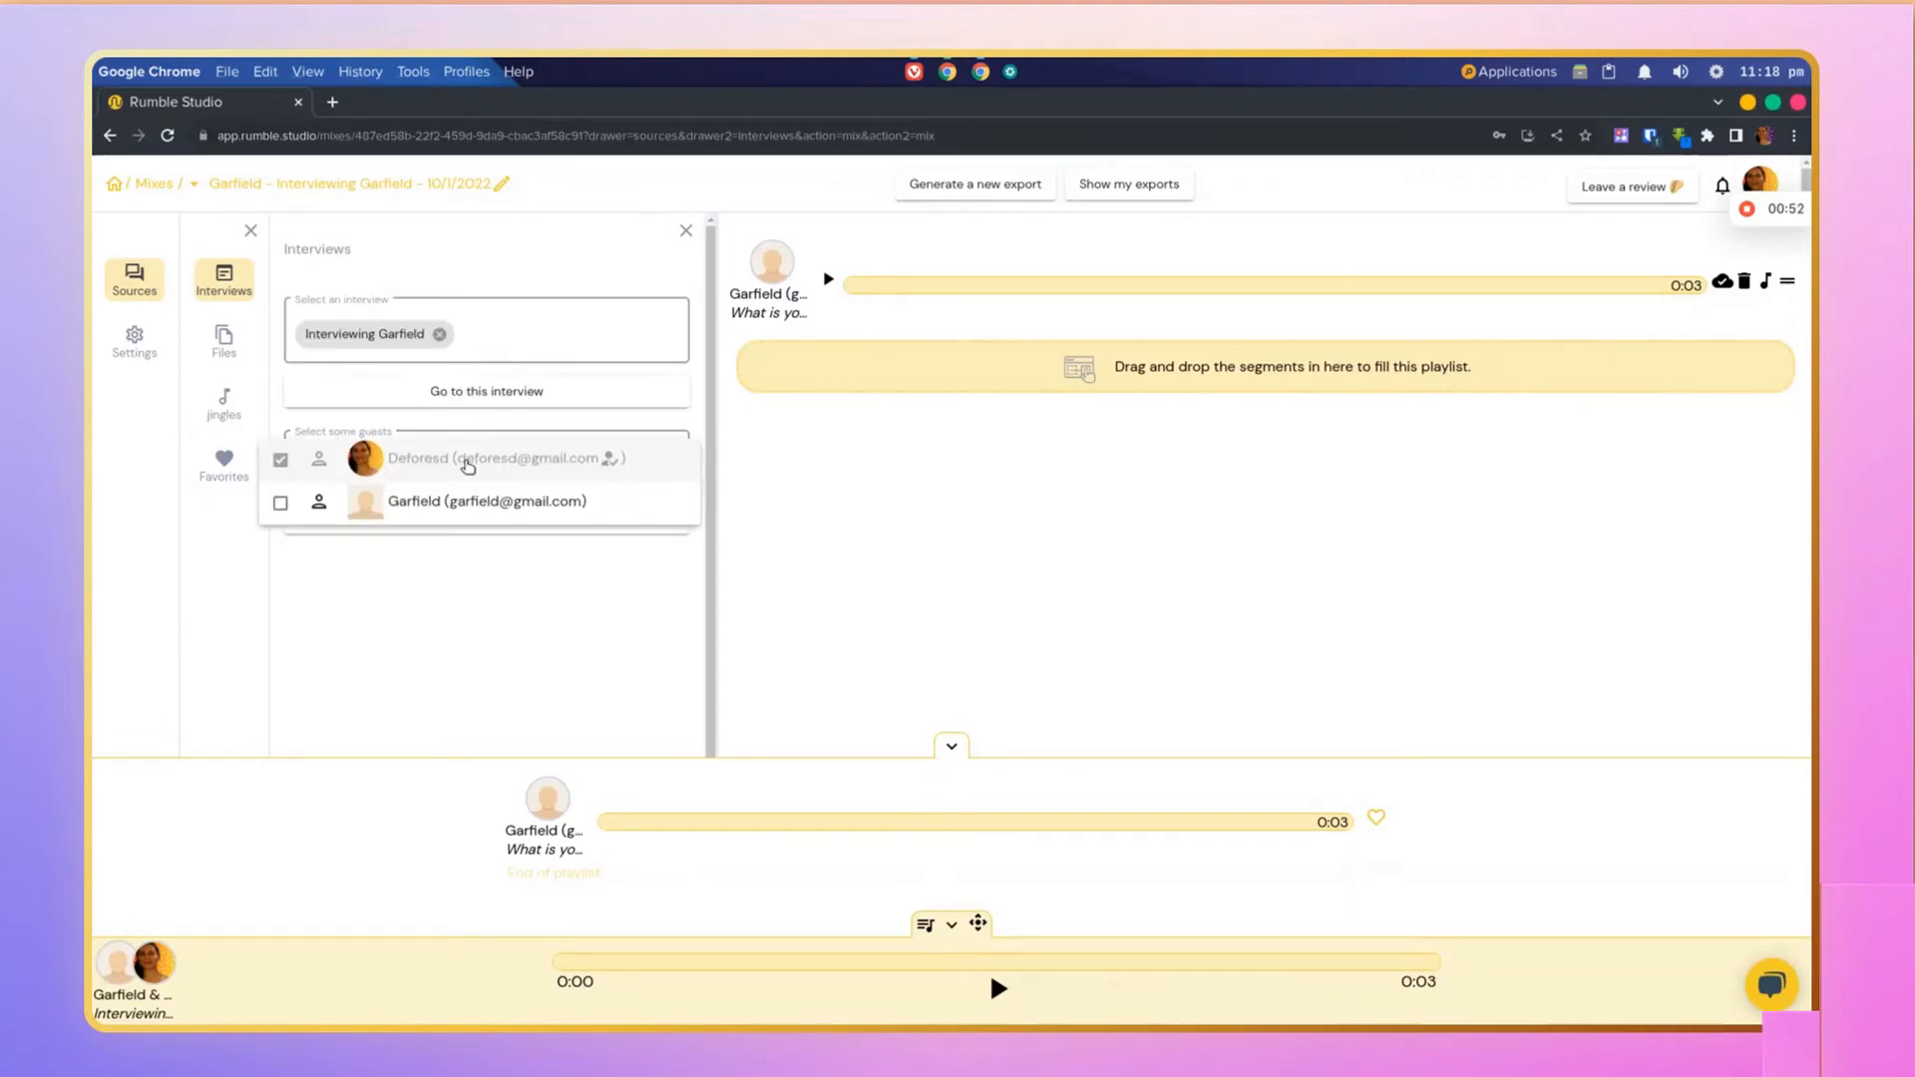
Step: Open the Files source library for the mix and dismiss the drag-a-file hint
left_click(226, 341)
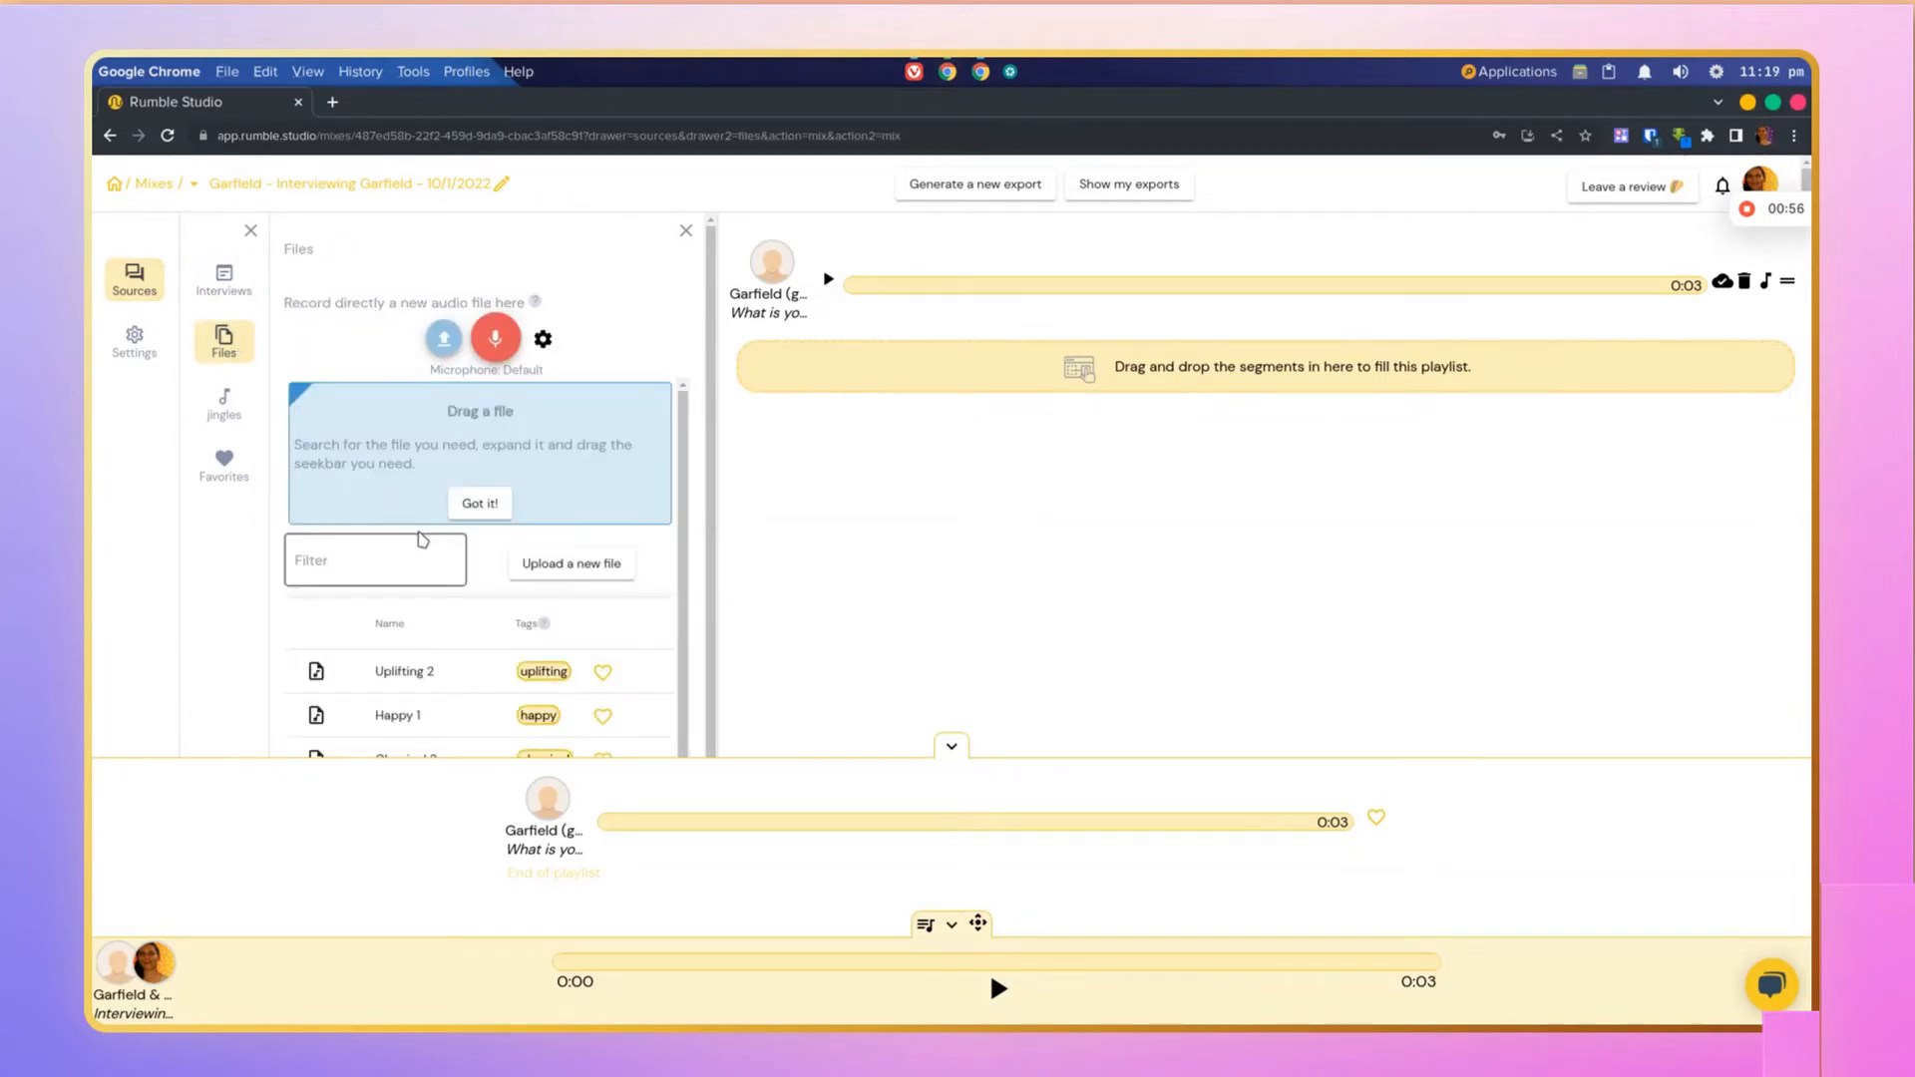
scroll(404, 523, "down", 1)
left_click_drag(391, 635, 1201, 385)
left_click(647, 576)
left_click(371, 683)
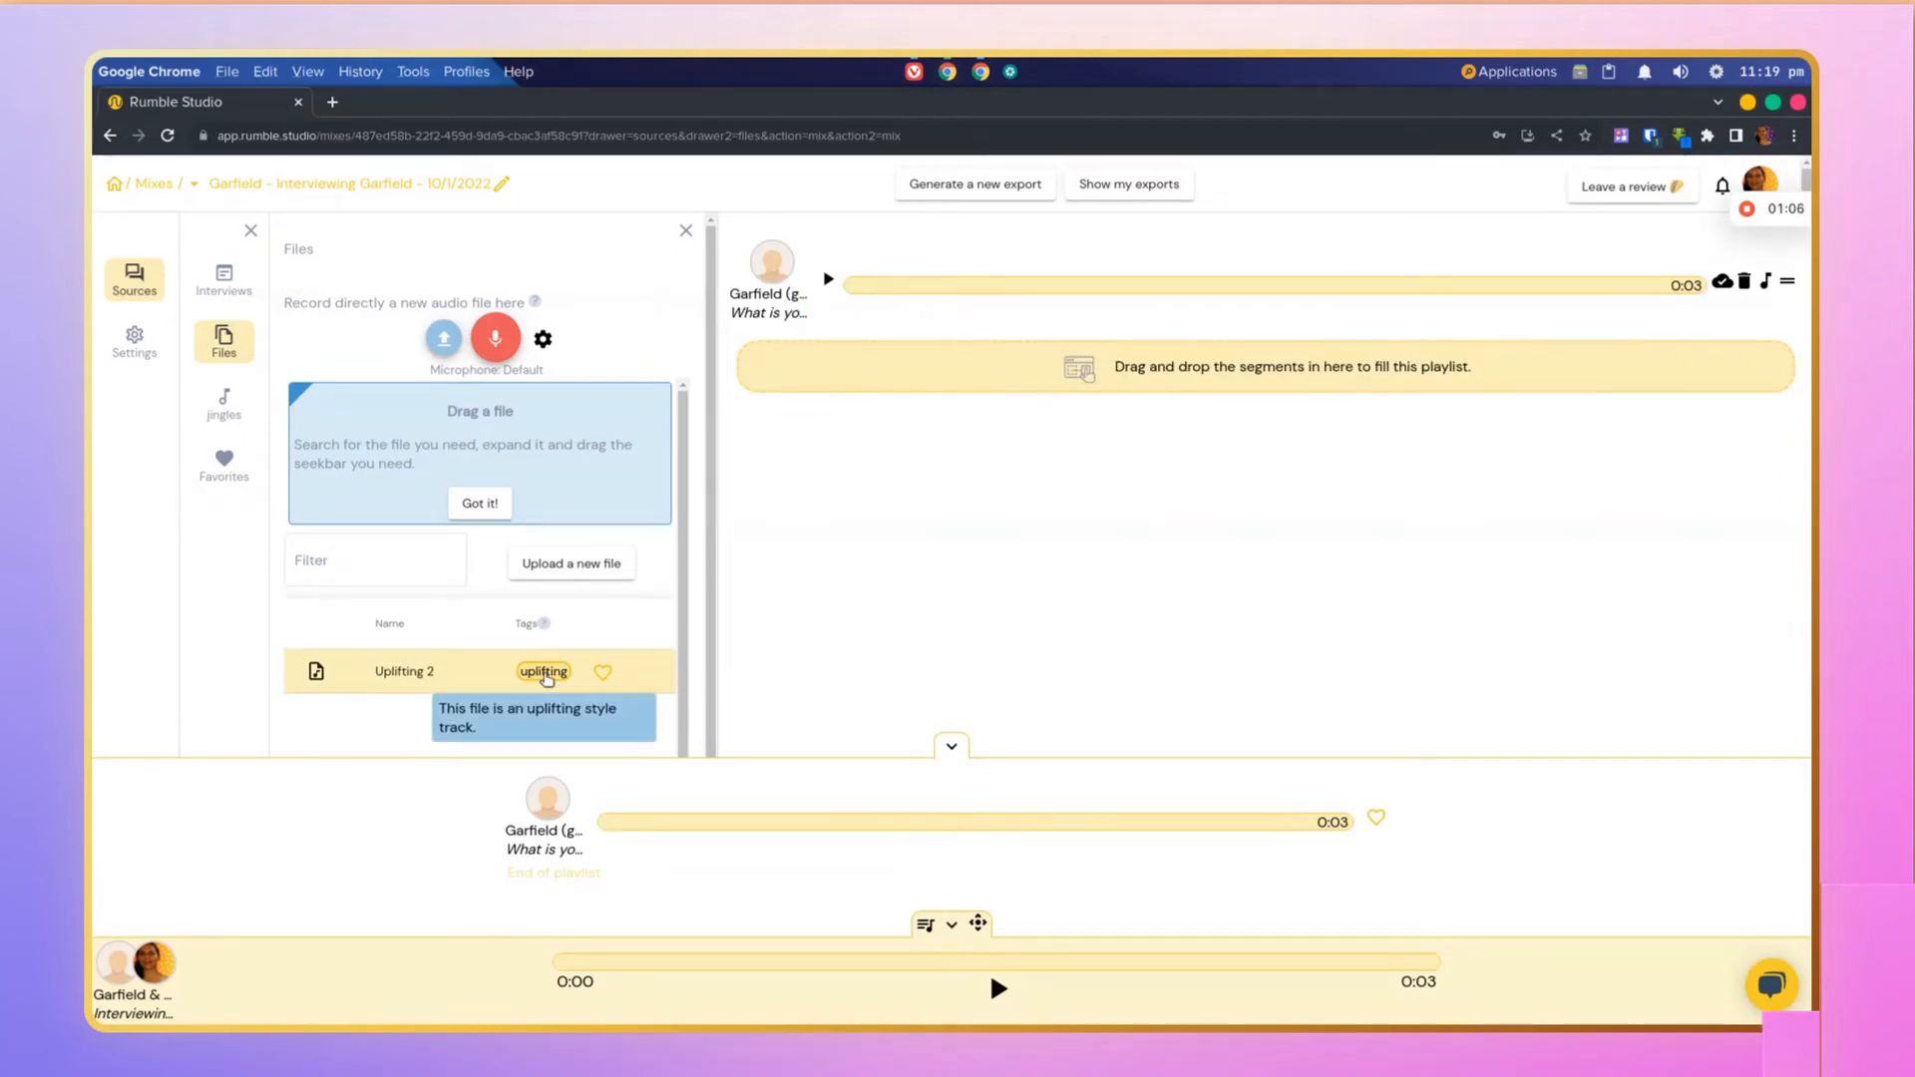
left_click(475, 675)
left_click(481, 506)
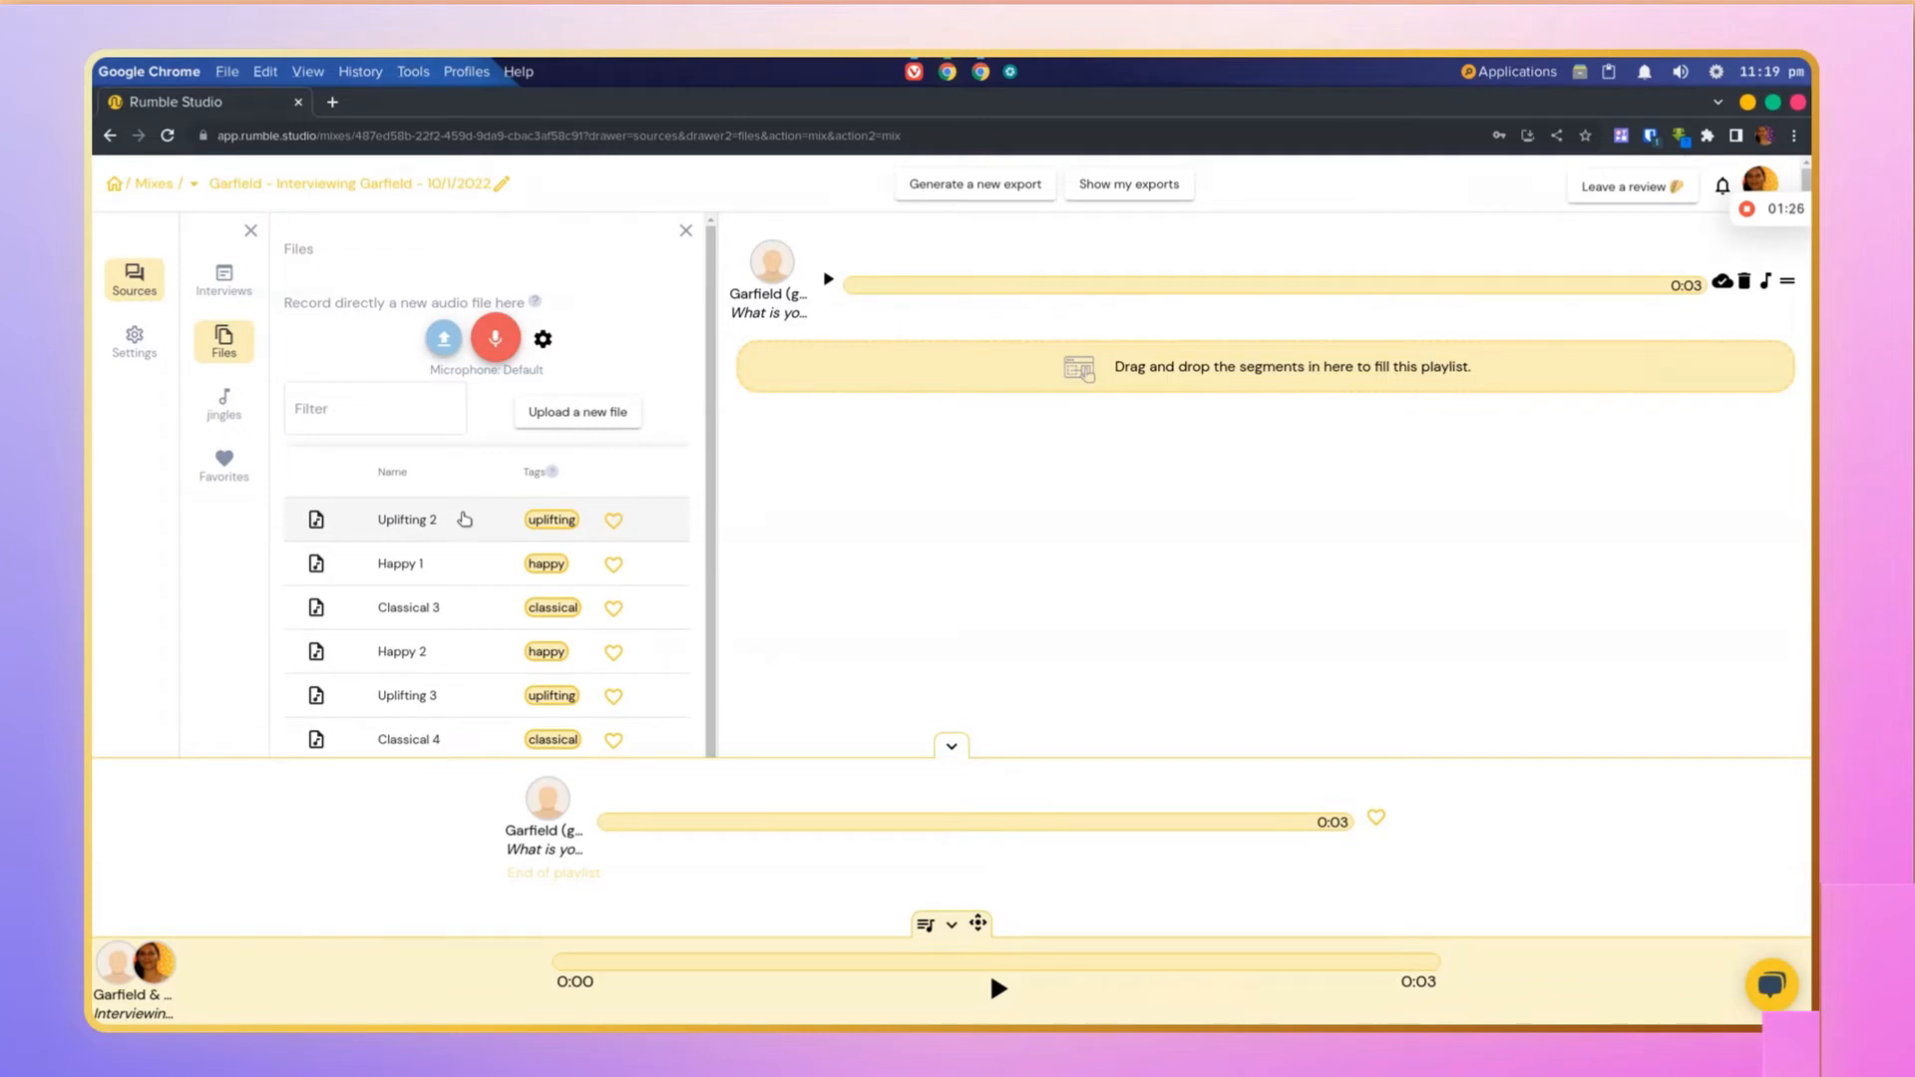
left_click(463, 519)
left_click(463, 519)
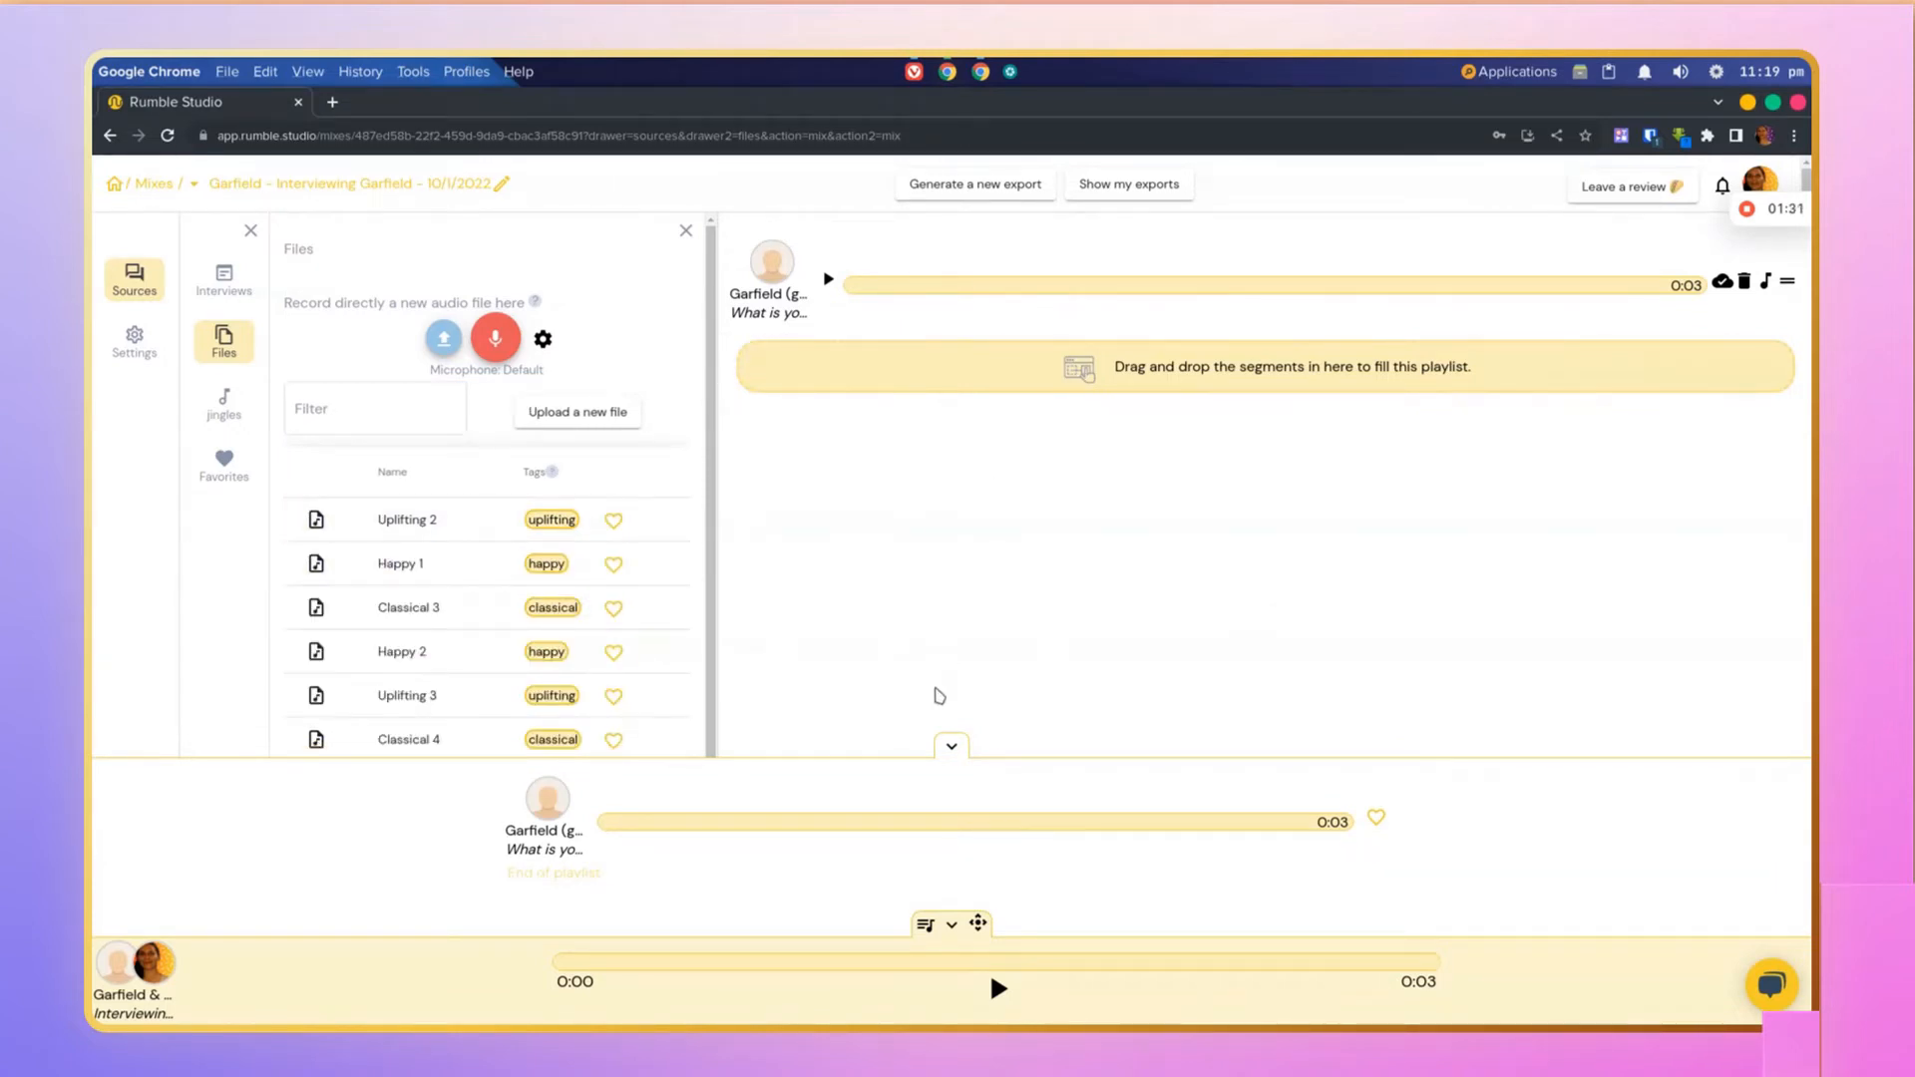
Step: Add the Uplifting 2 jingle to the mix playlist after the guest's answer
left_click(951, 746)
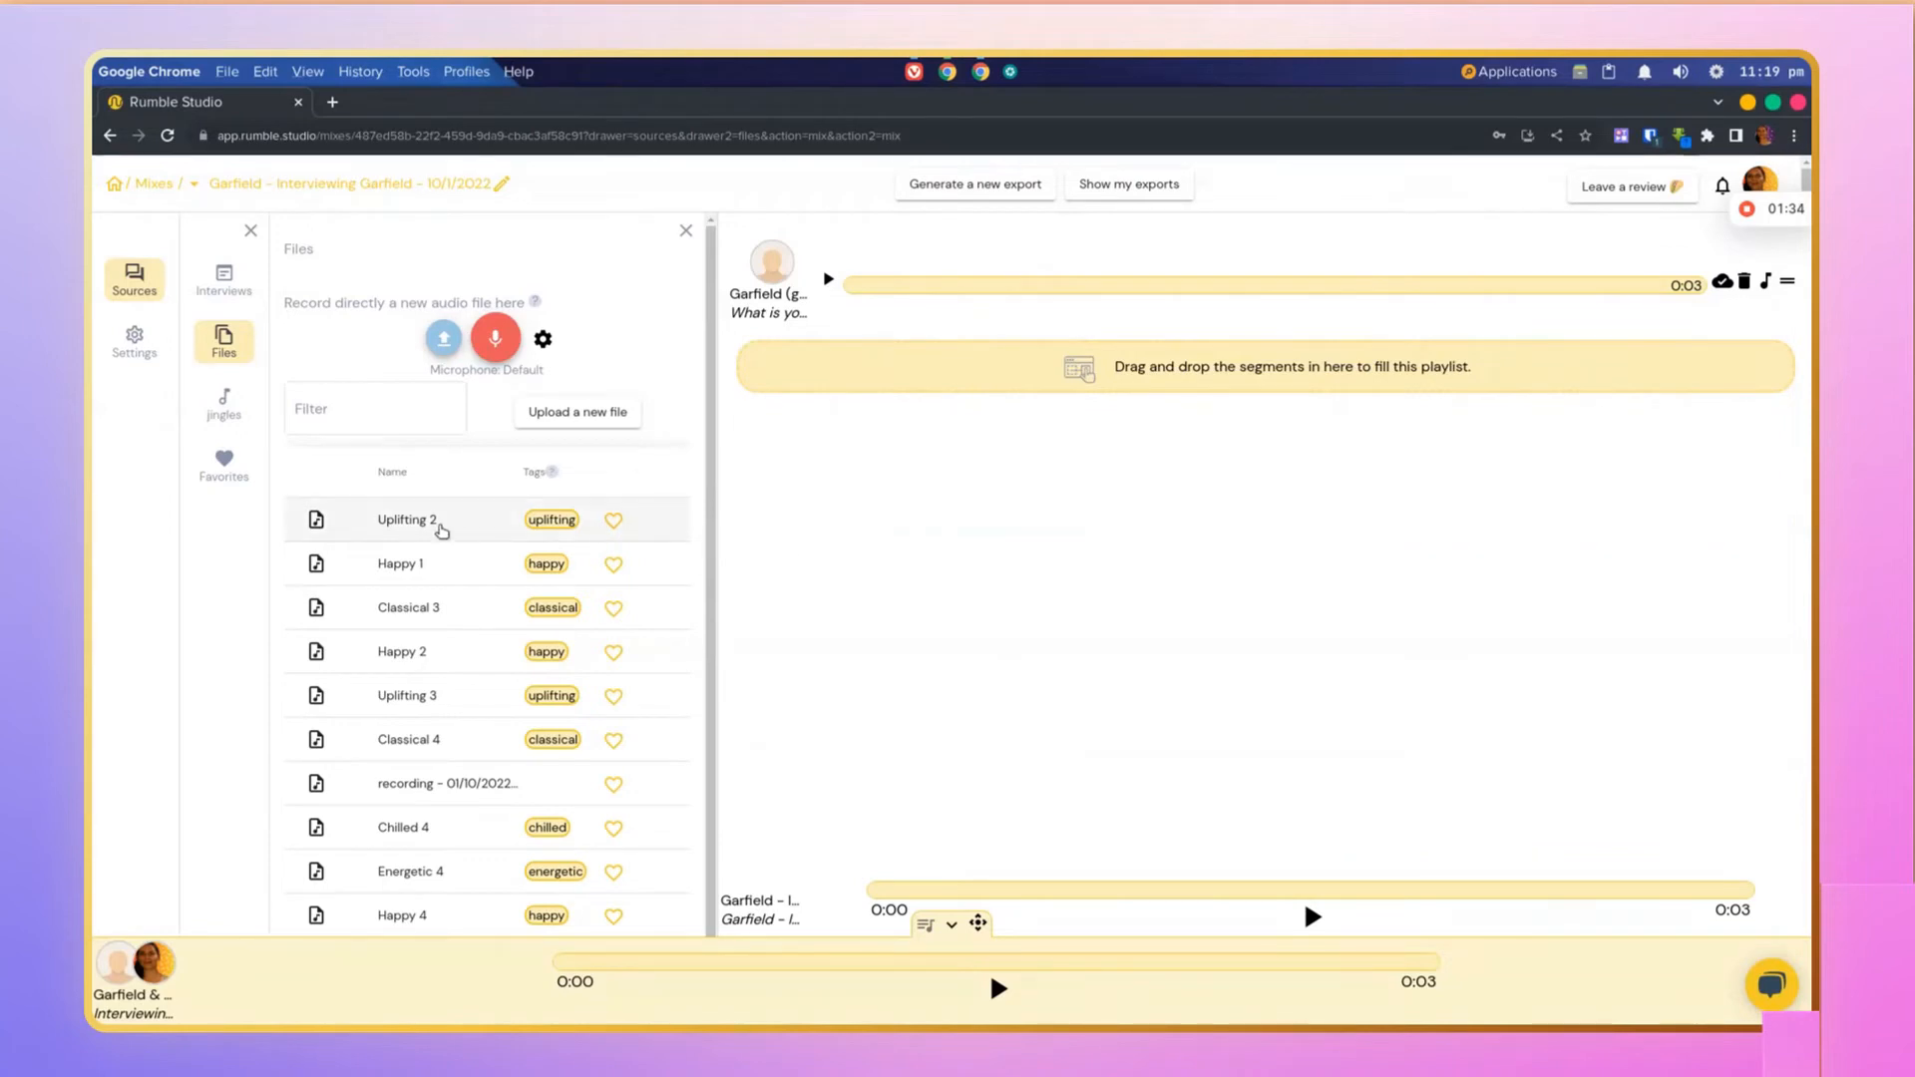
left_click(380, 521)
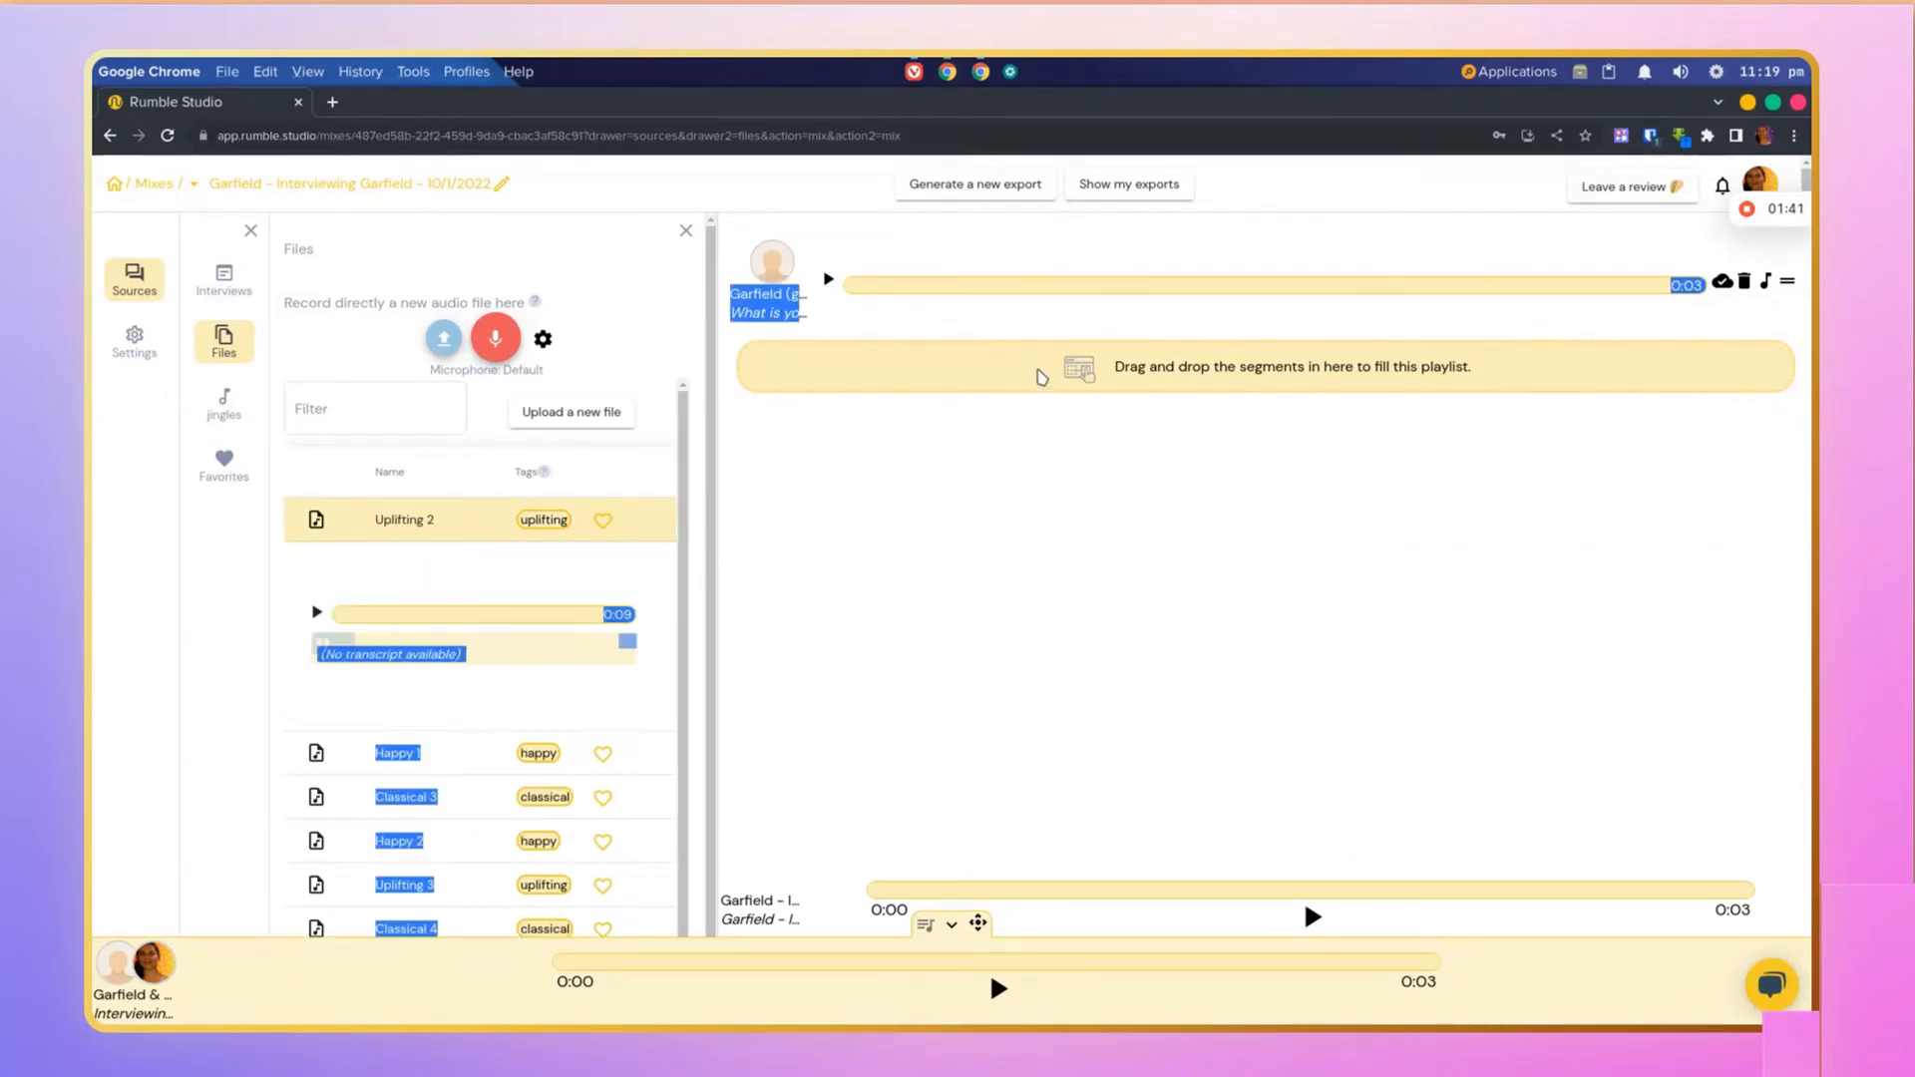
left_click(224, 404)
left_click(429, 439)
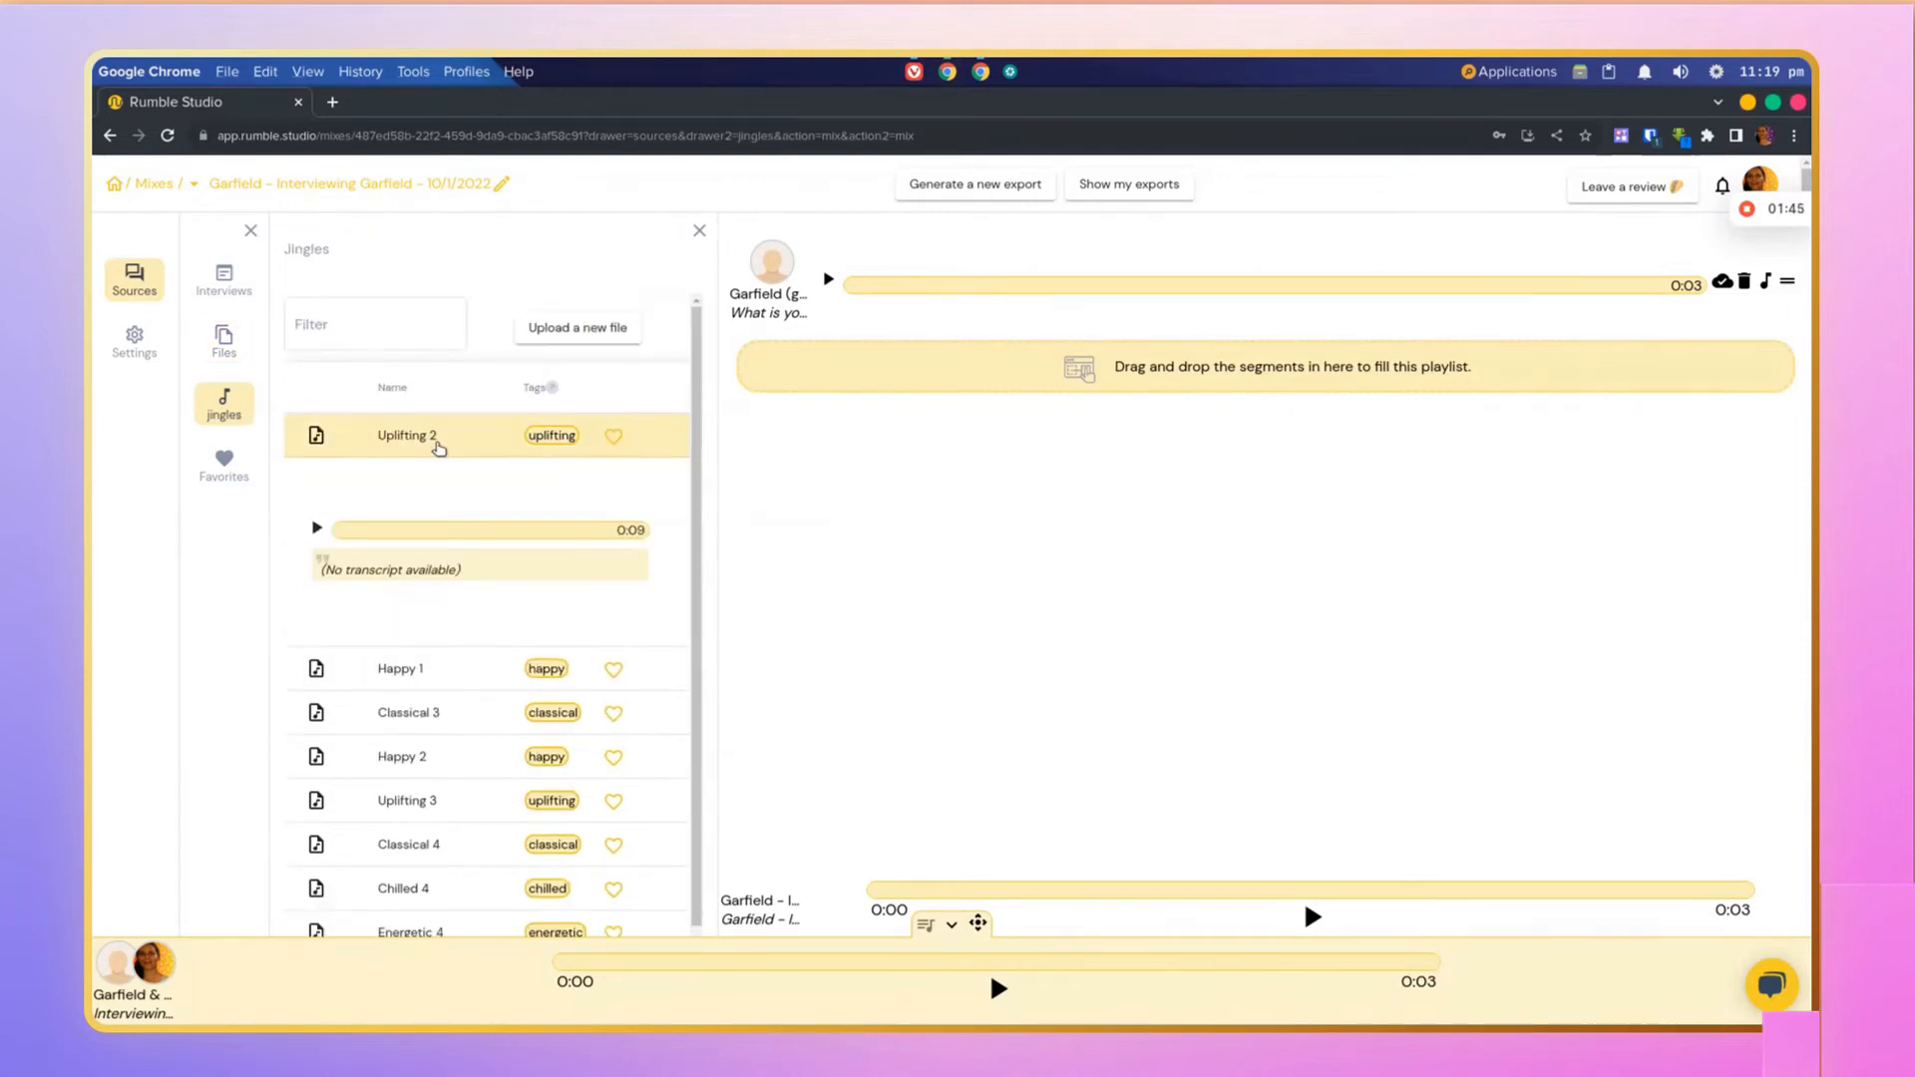
left_click_drag(339, 531, 931, 424)
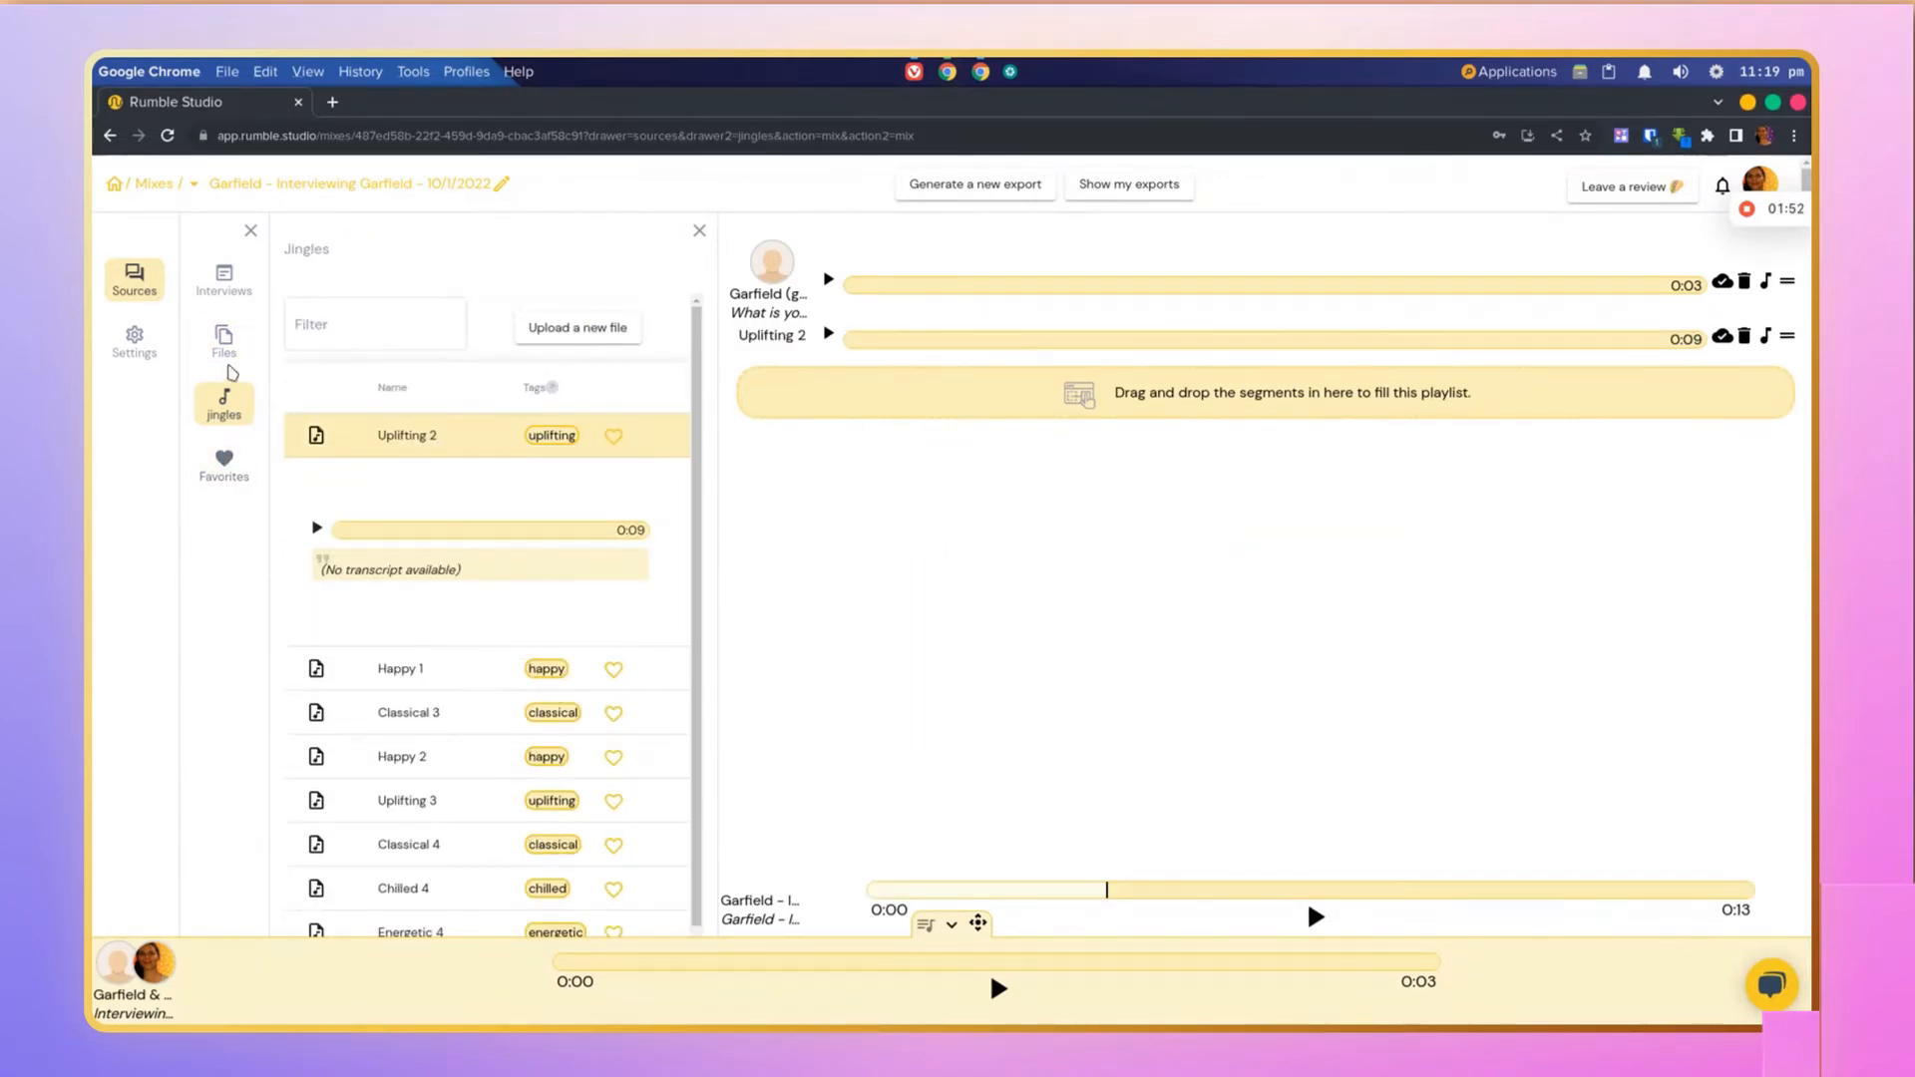
Step: Play the mix preview and pause it
left_click(226, 351)
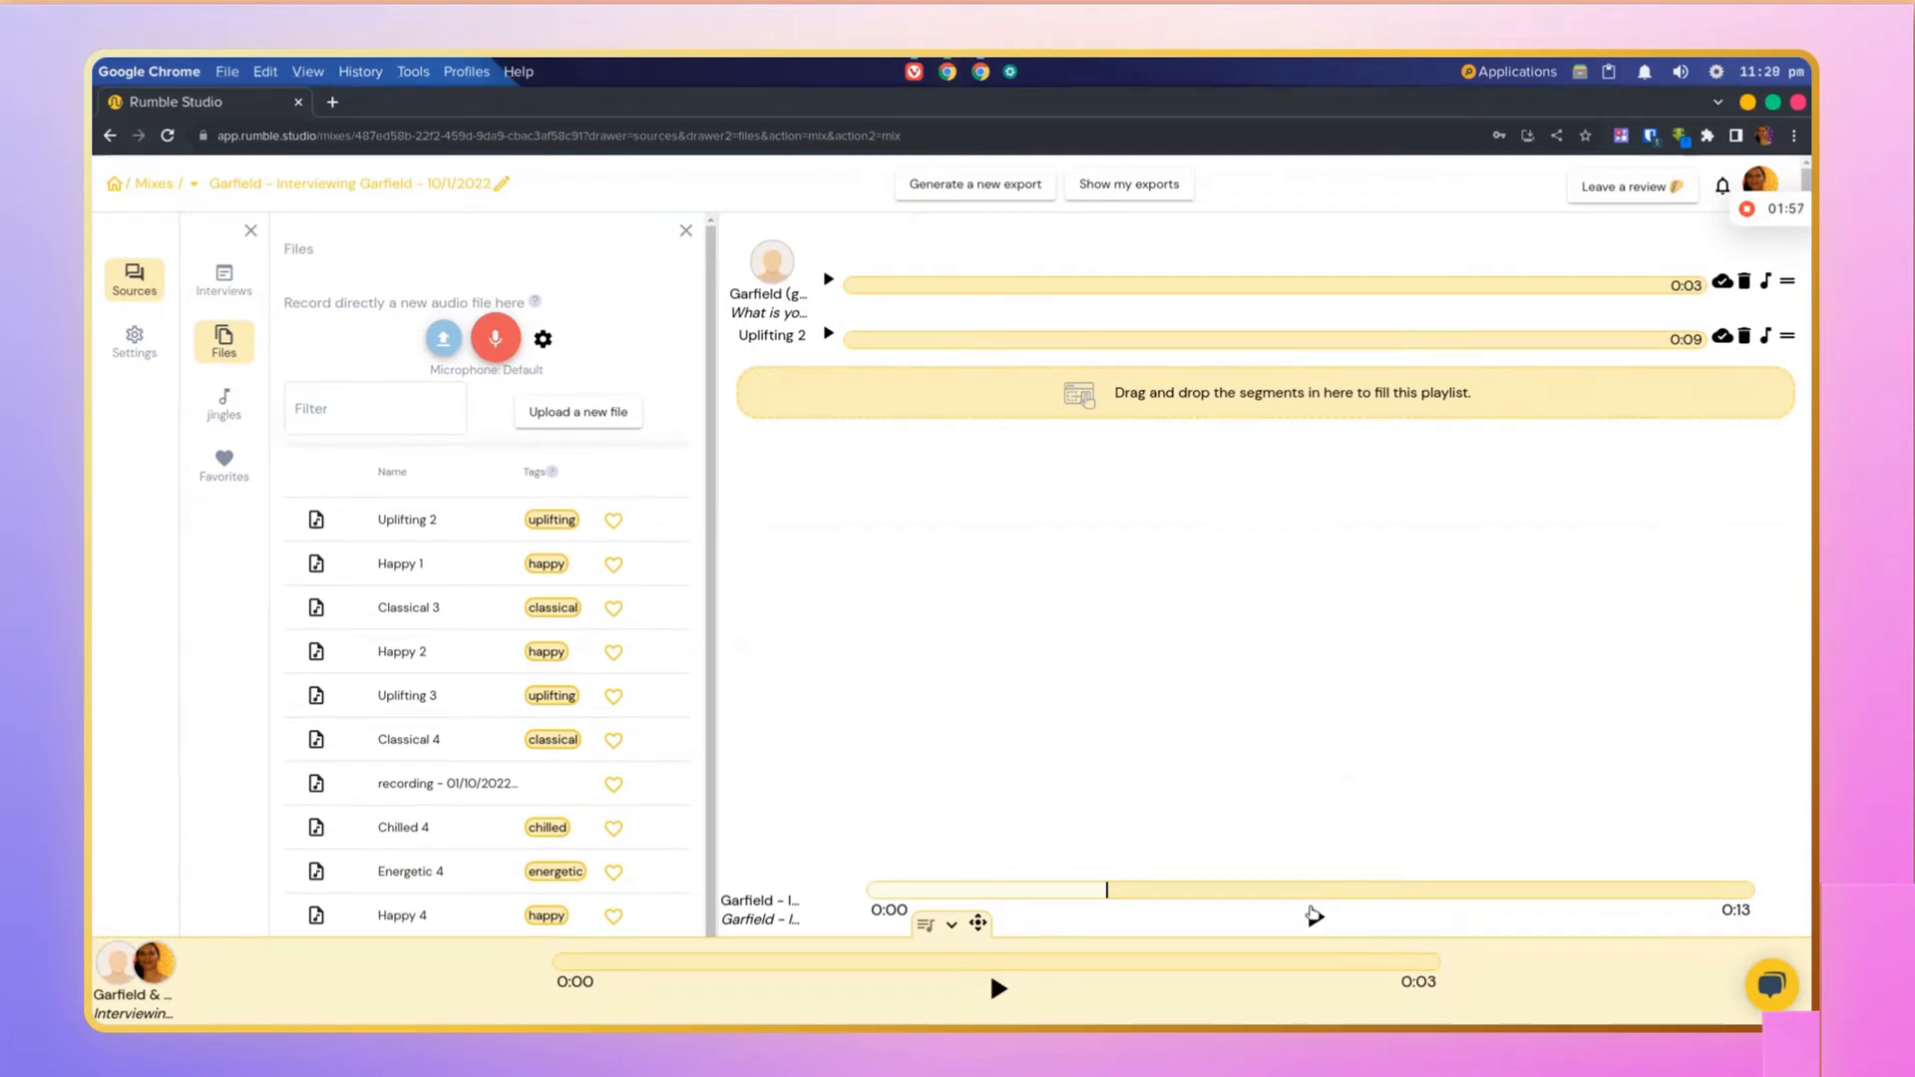
left_click(1316, 922)
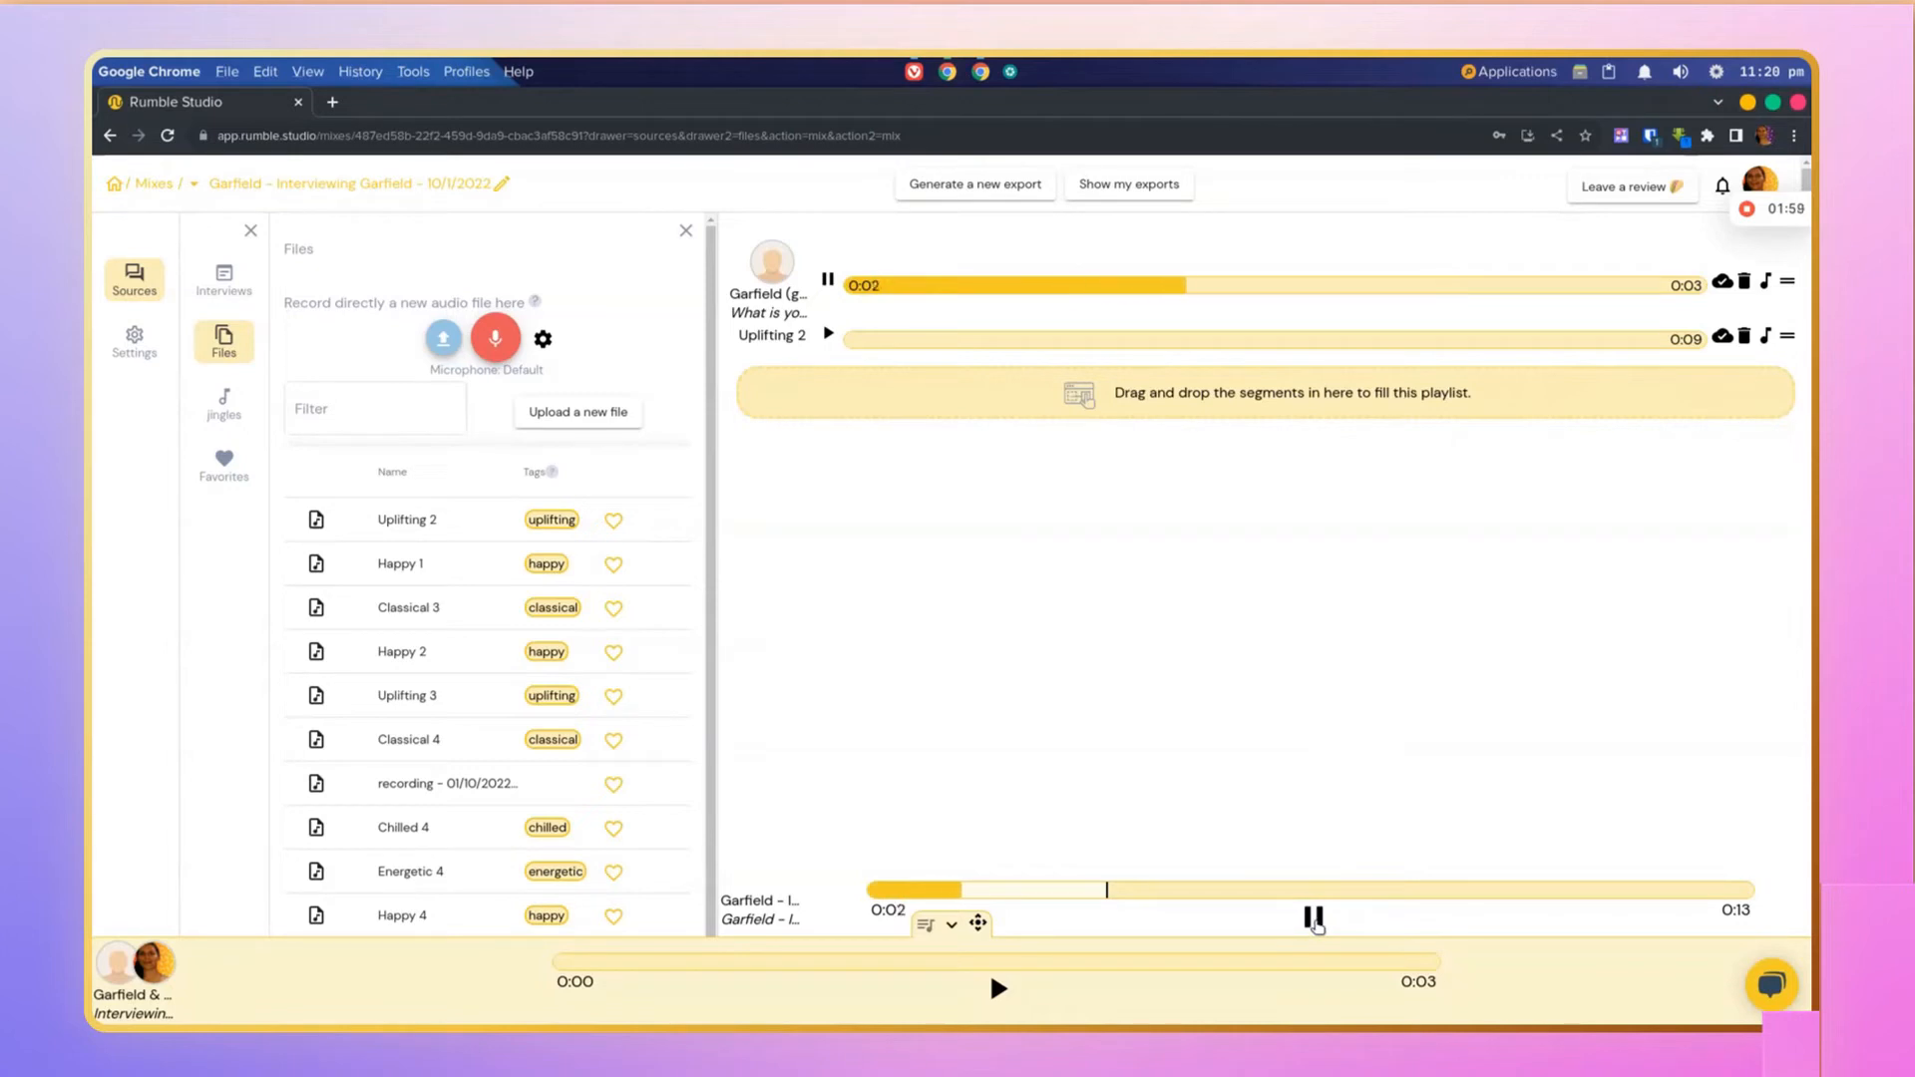
left_click(1316, 919)
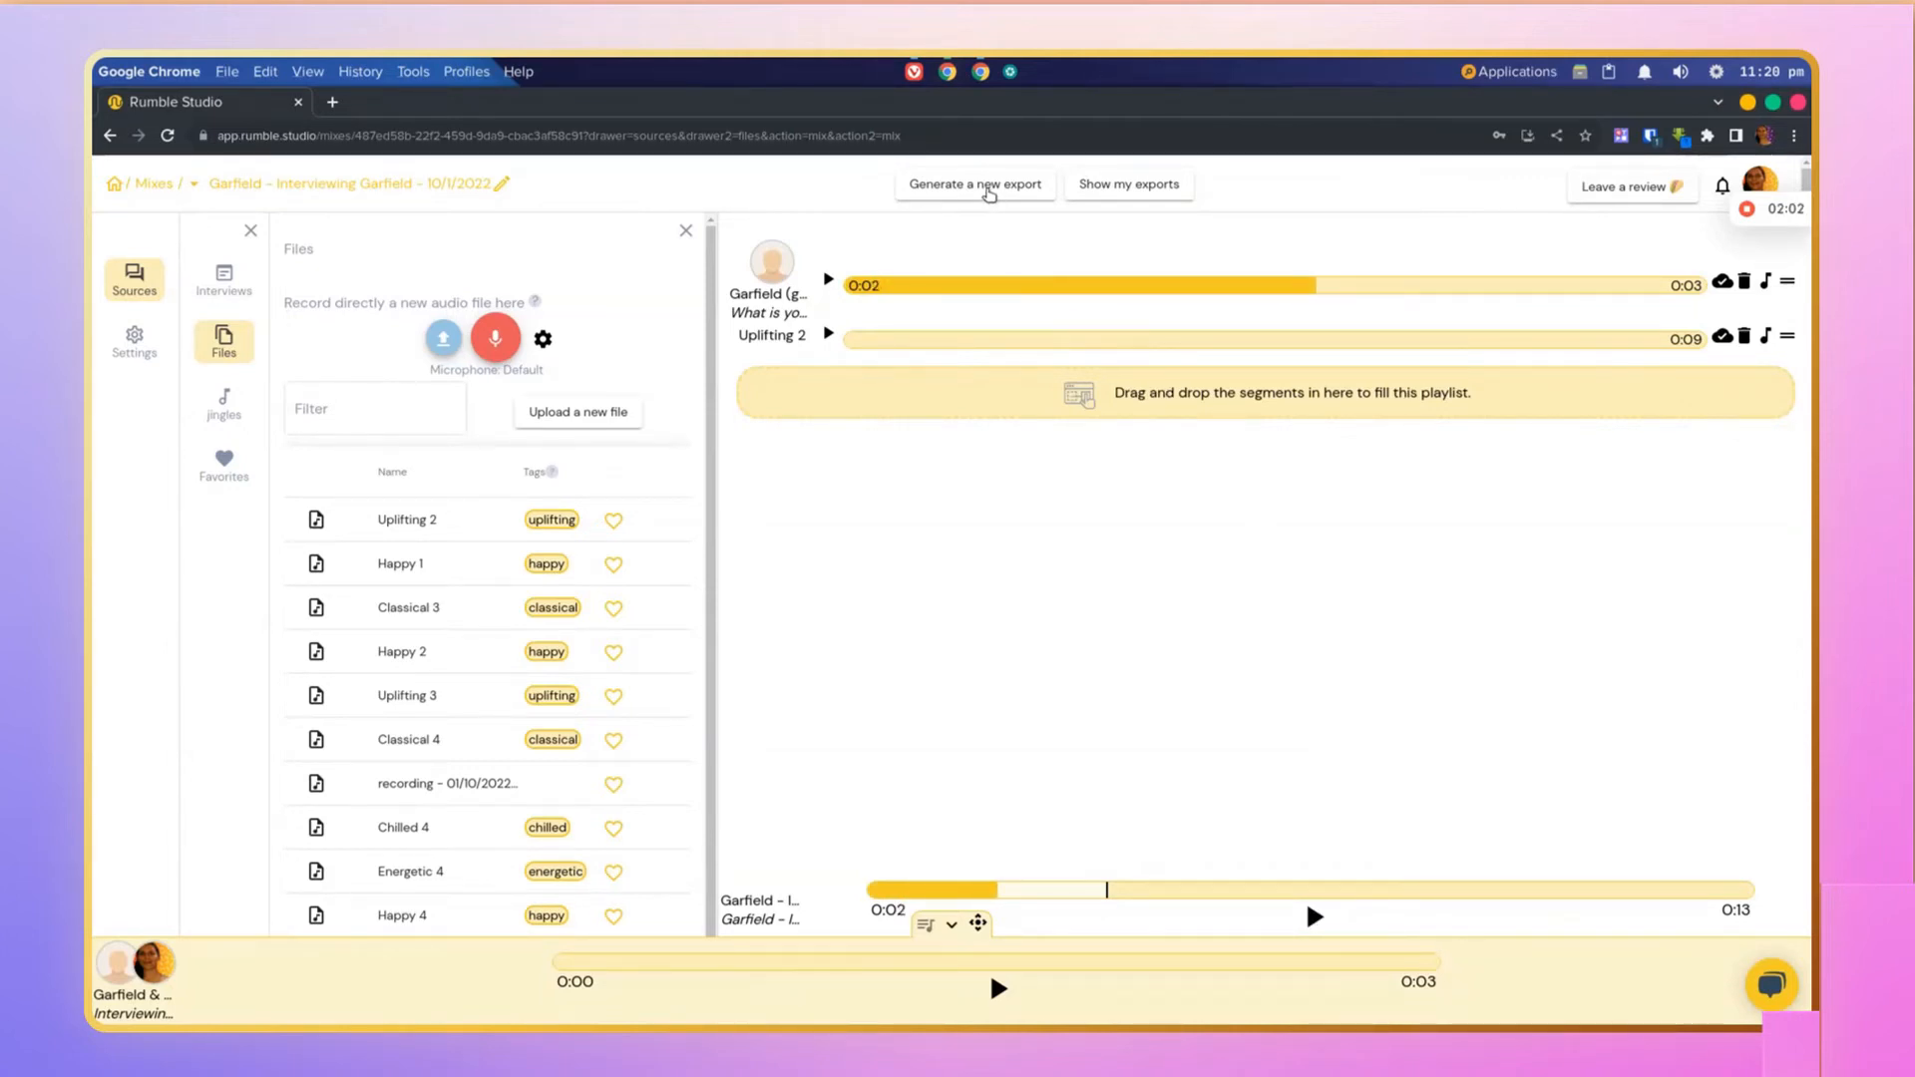
Step: Export the mix as a merged file in MP3 96kb/s (SD) format
left_click(989, 188)
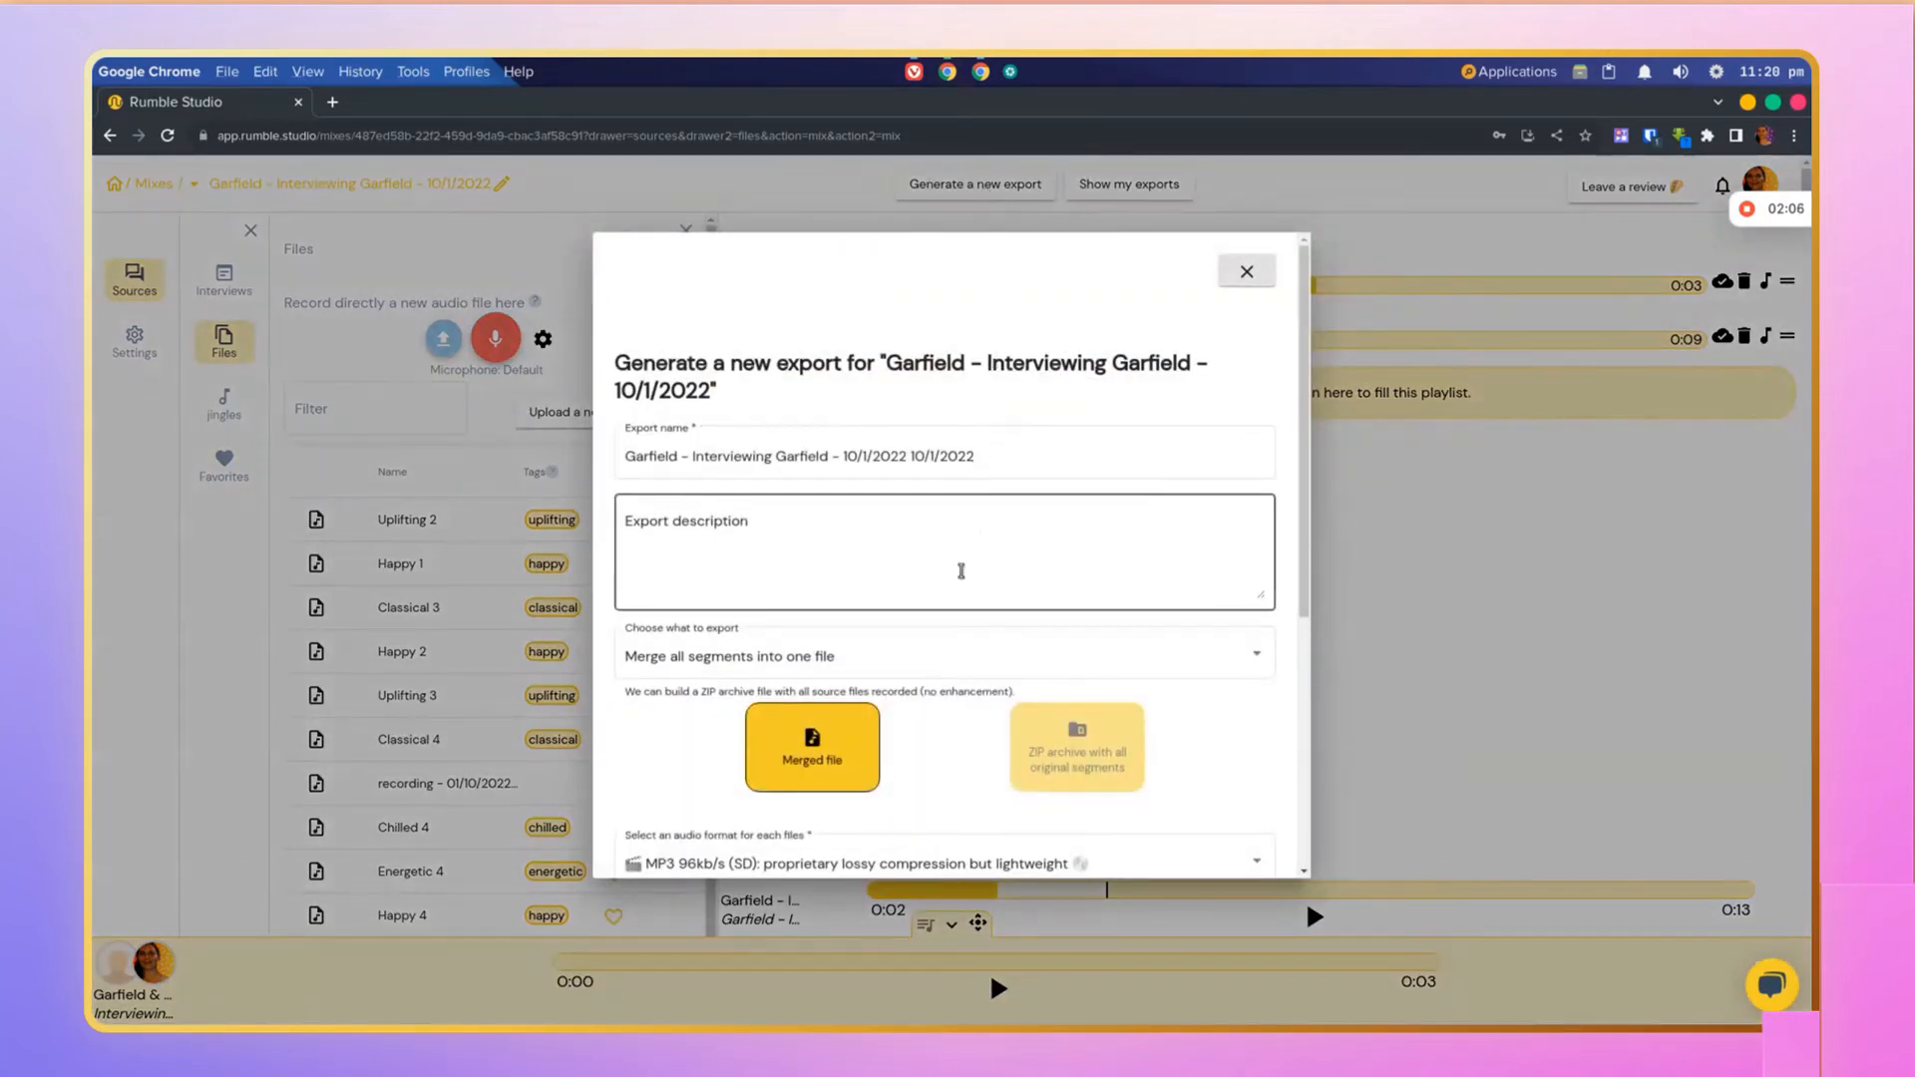
left_click(1048, 743)
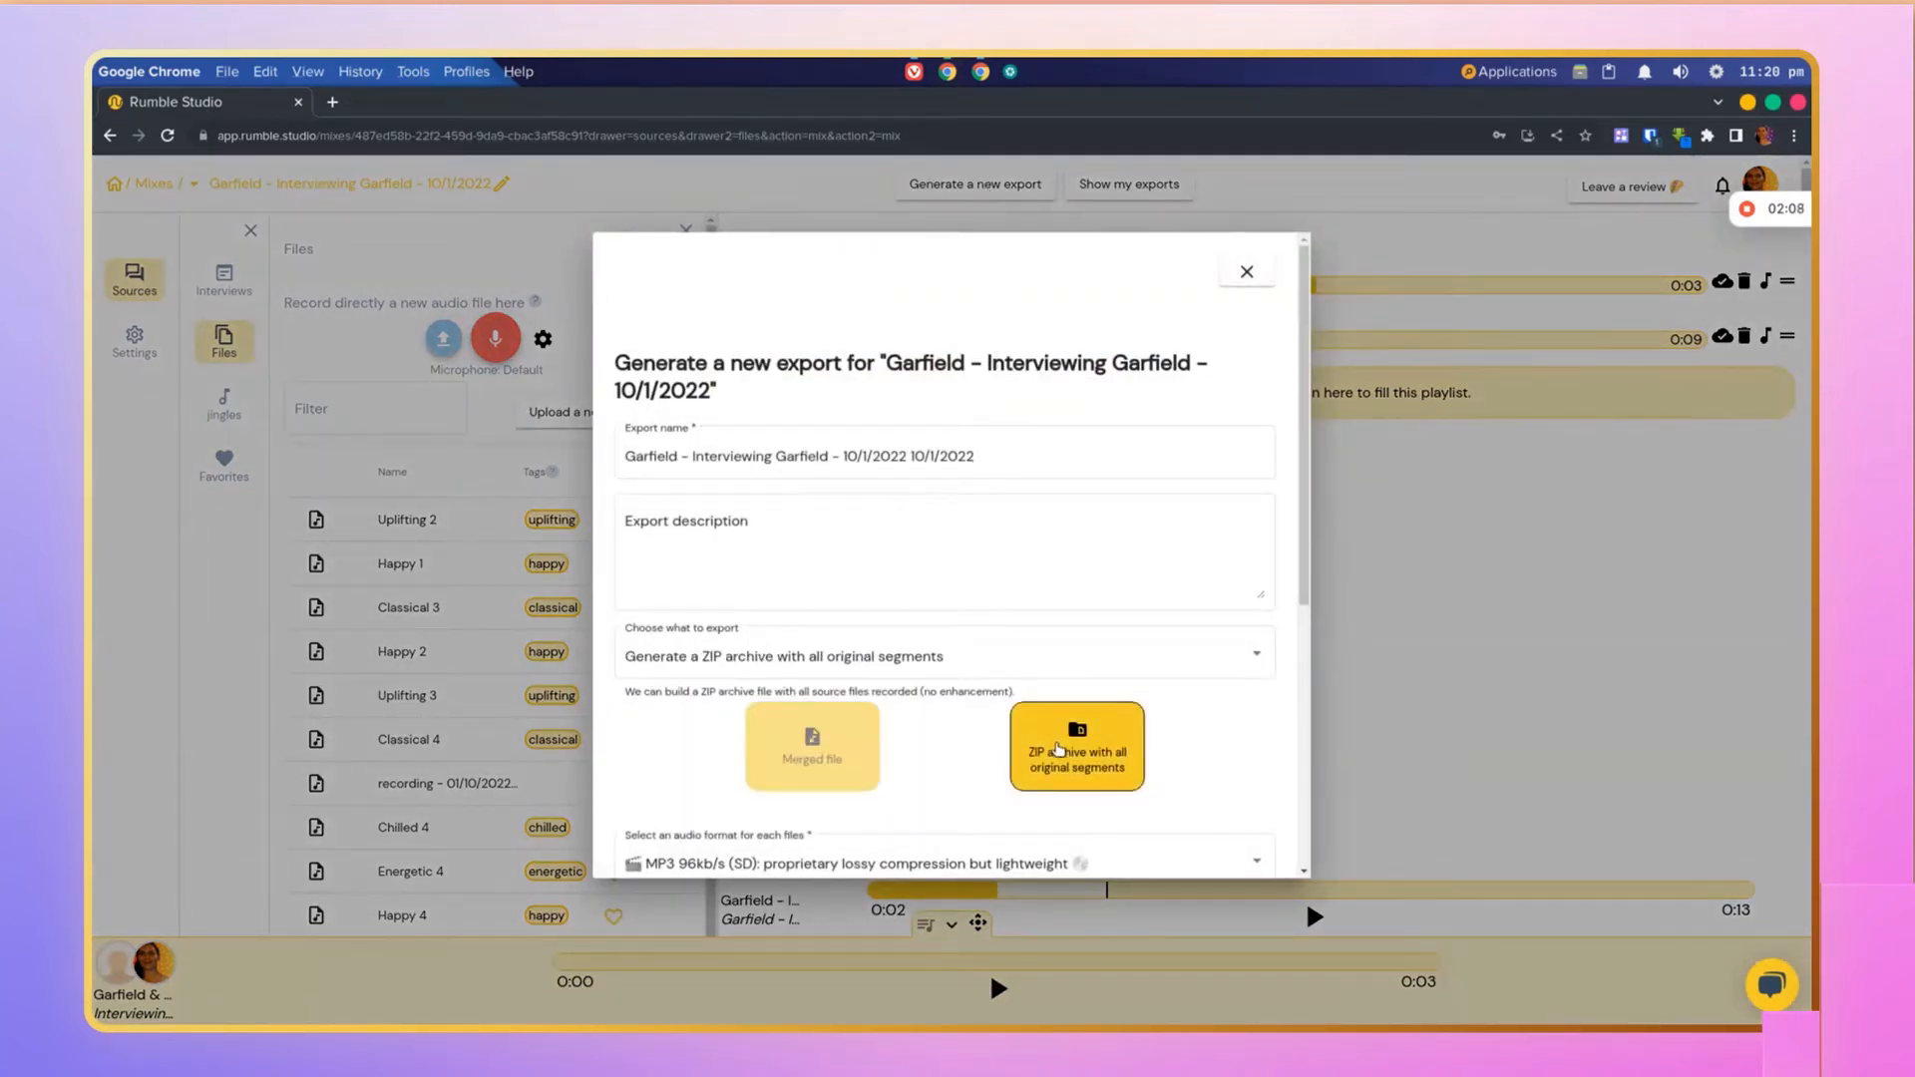
left_click(832, 758)
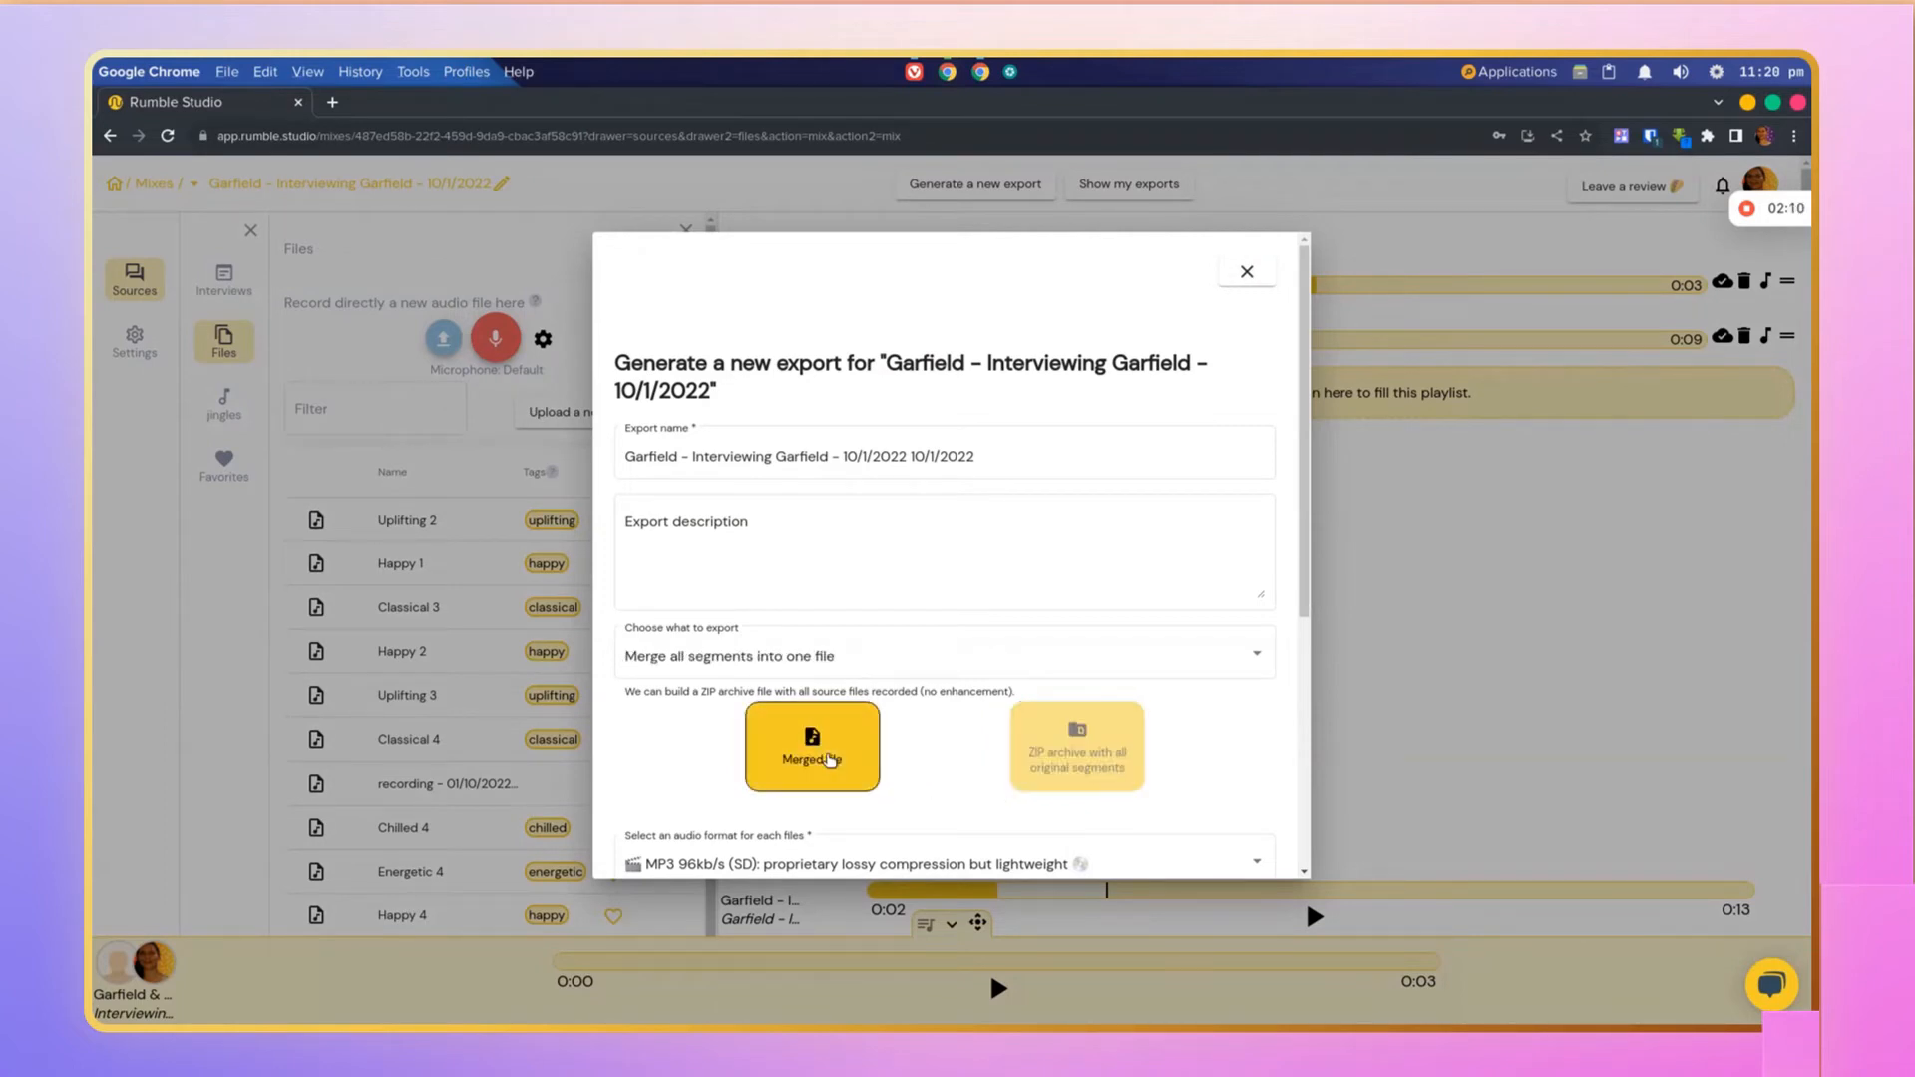
scroll(828, 761, "down", 1)
scroll(828, 762, "down", 3)
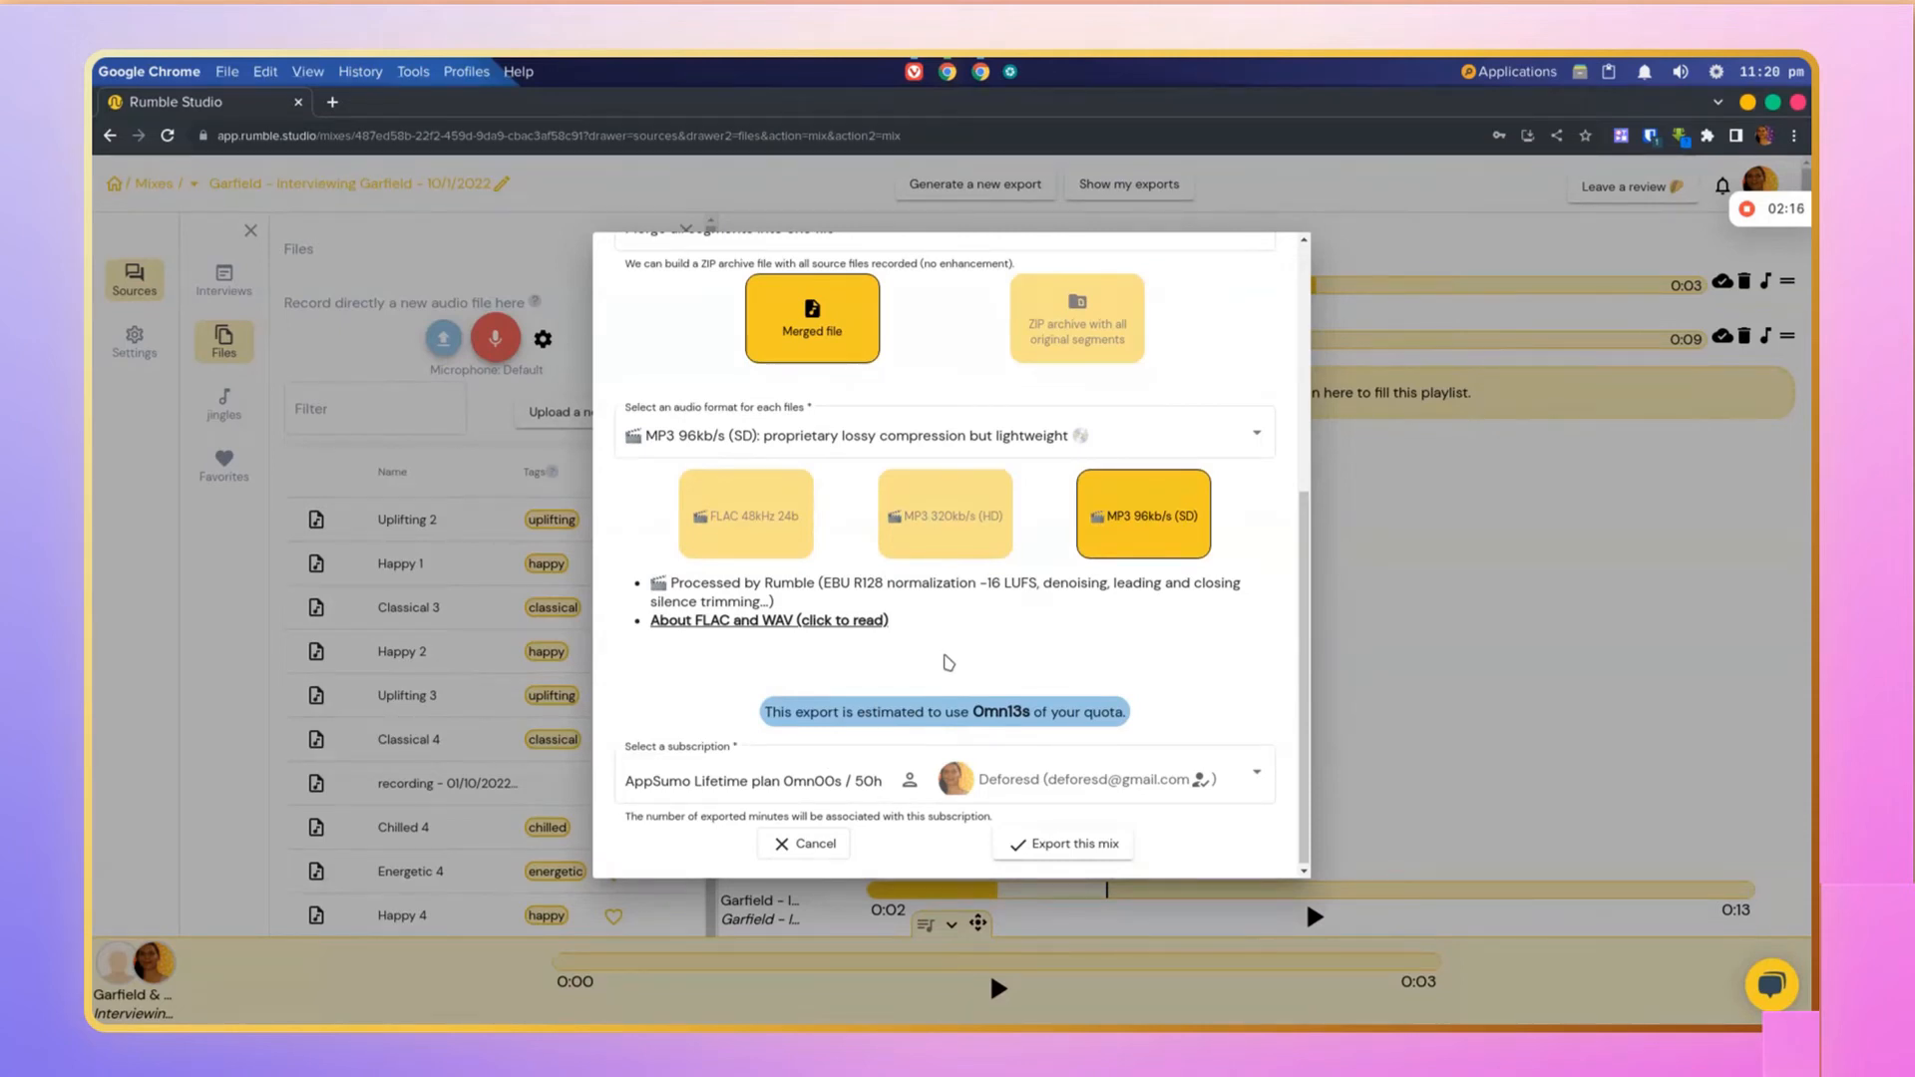
scroll(948, 664, "down", 1)
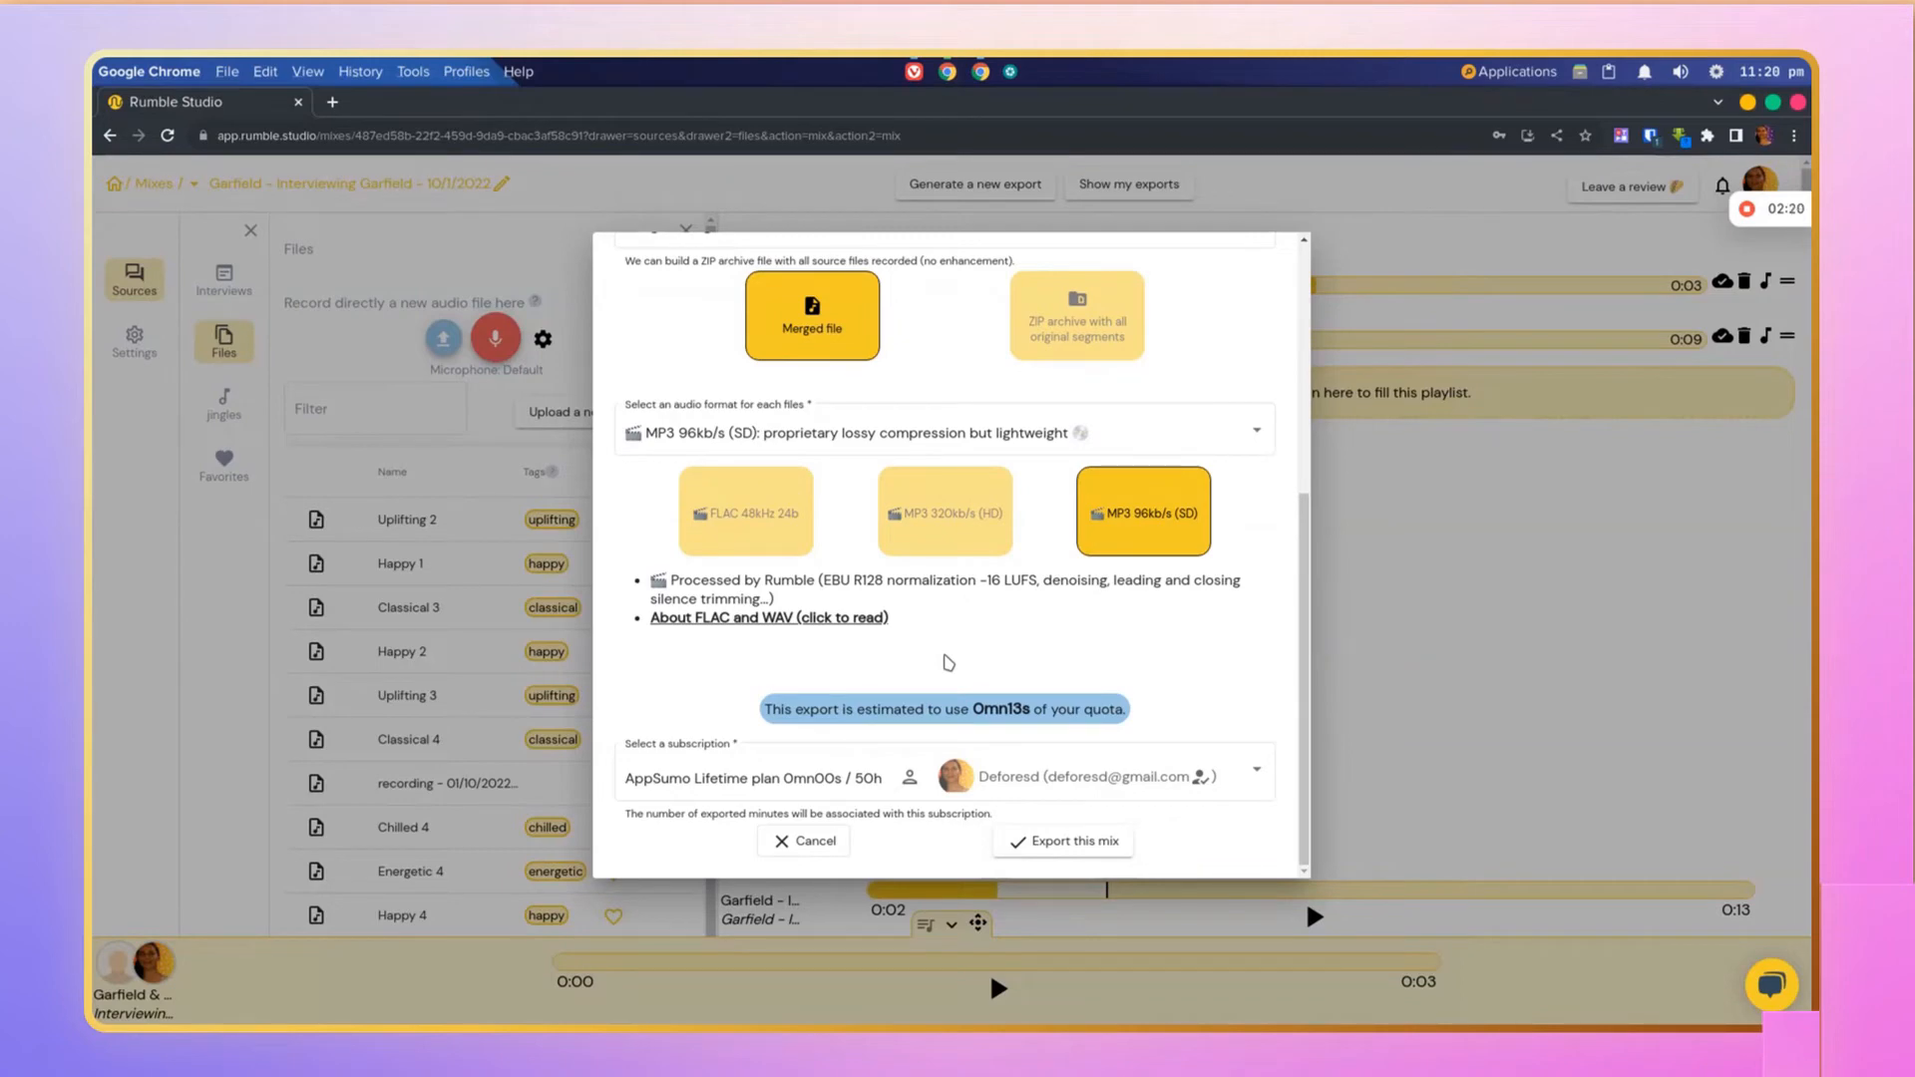
left_click(1064, 843)
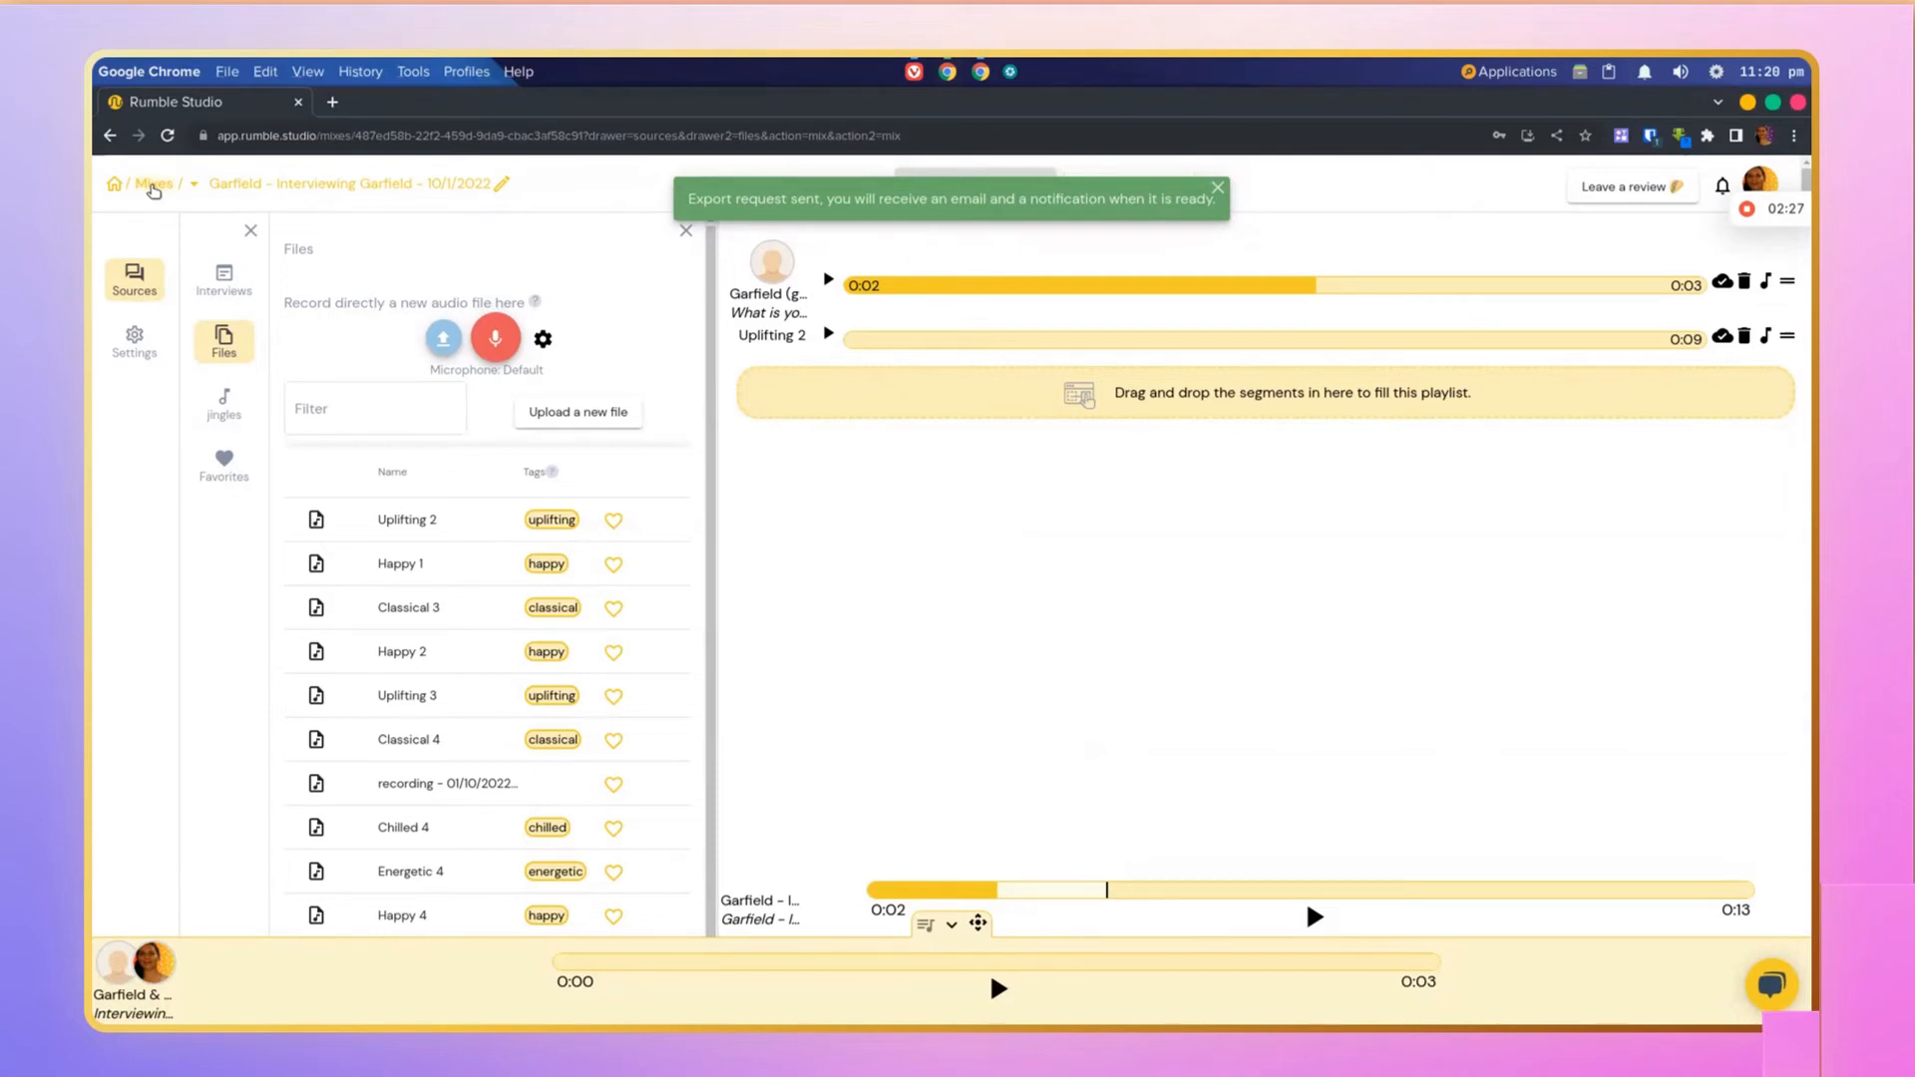
Step: Browse the Mixes, Exports, Branding kits, Domains and Pages sections, including The Example Podcast branding kit
left_click(153, 186)
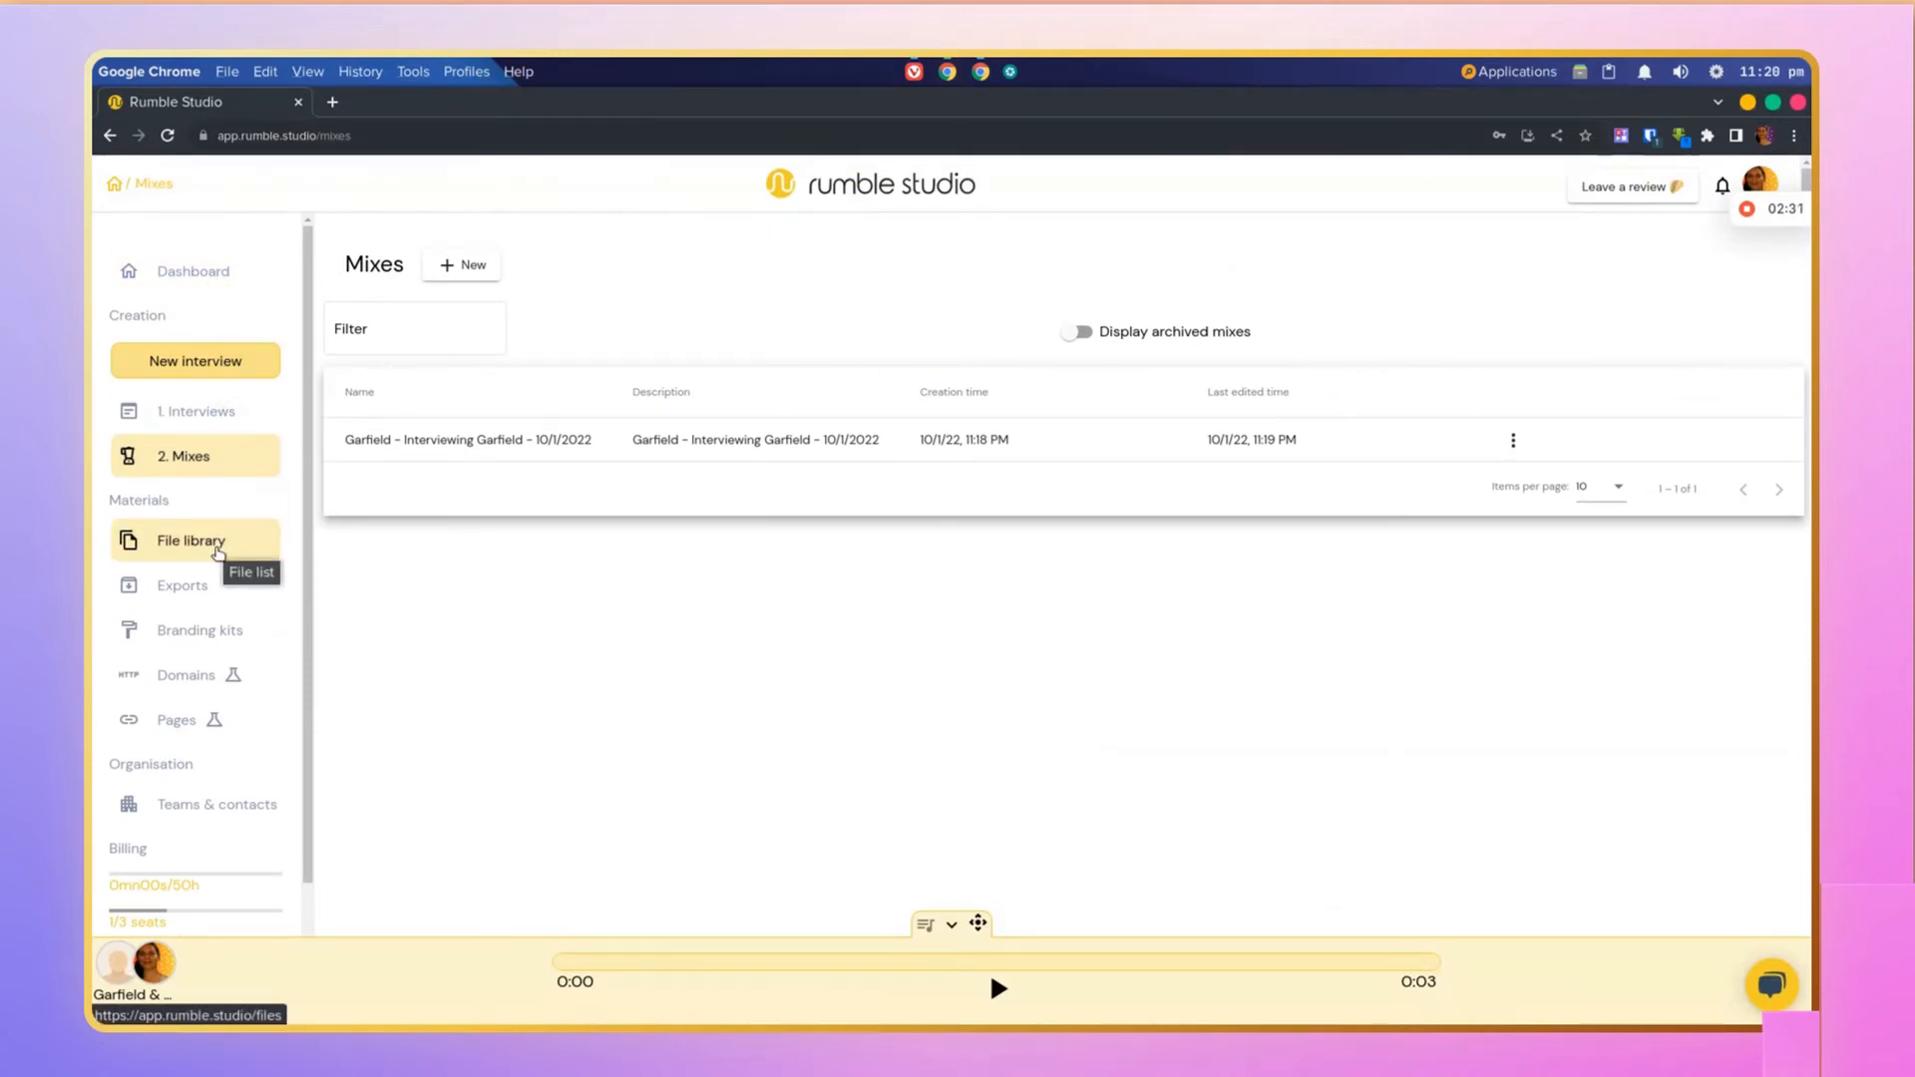
left_click(205, 593)
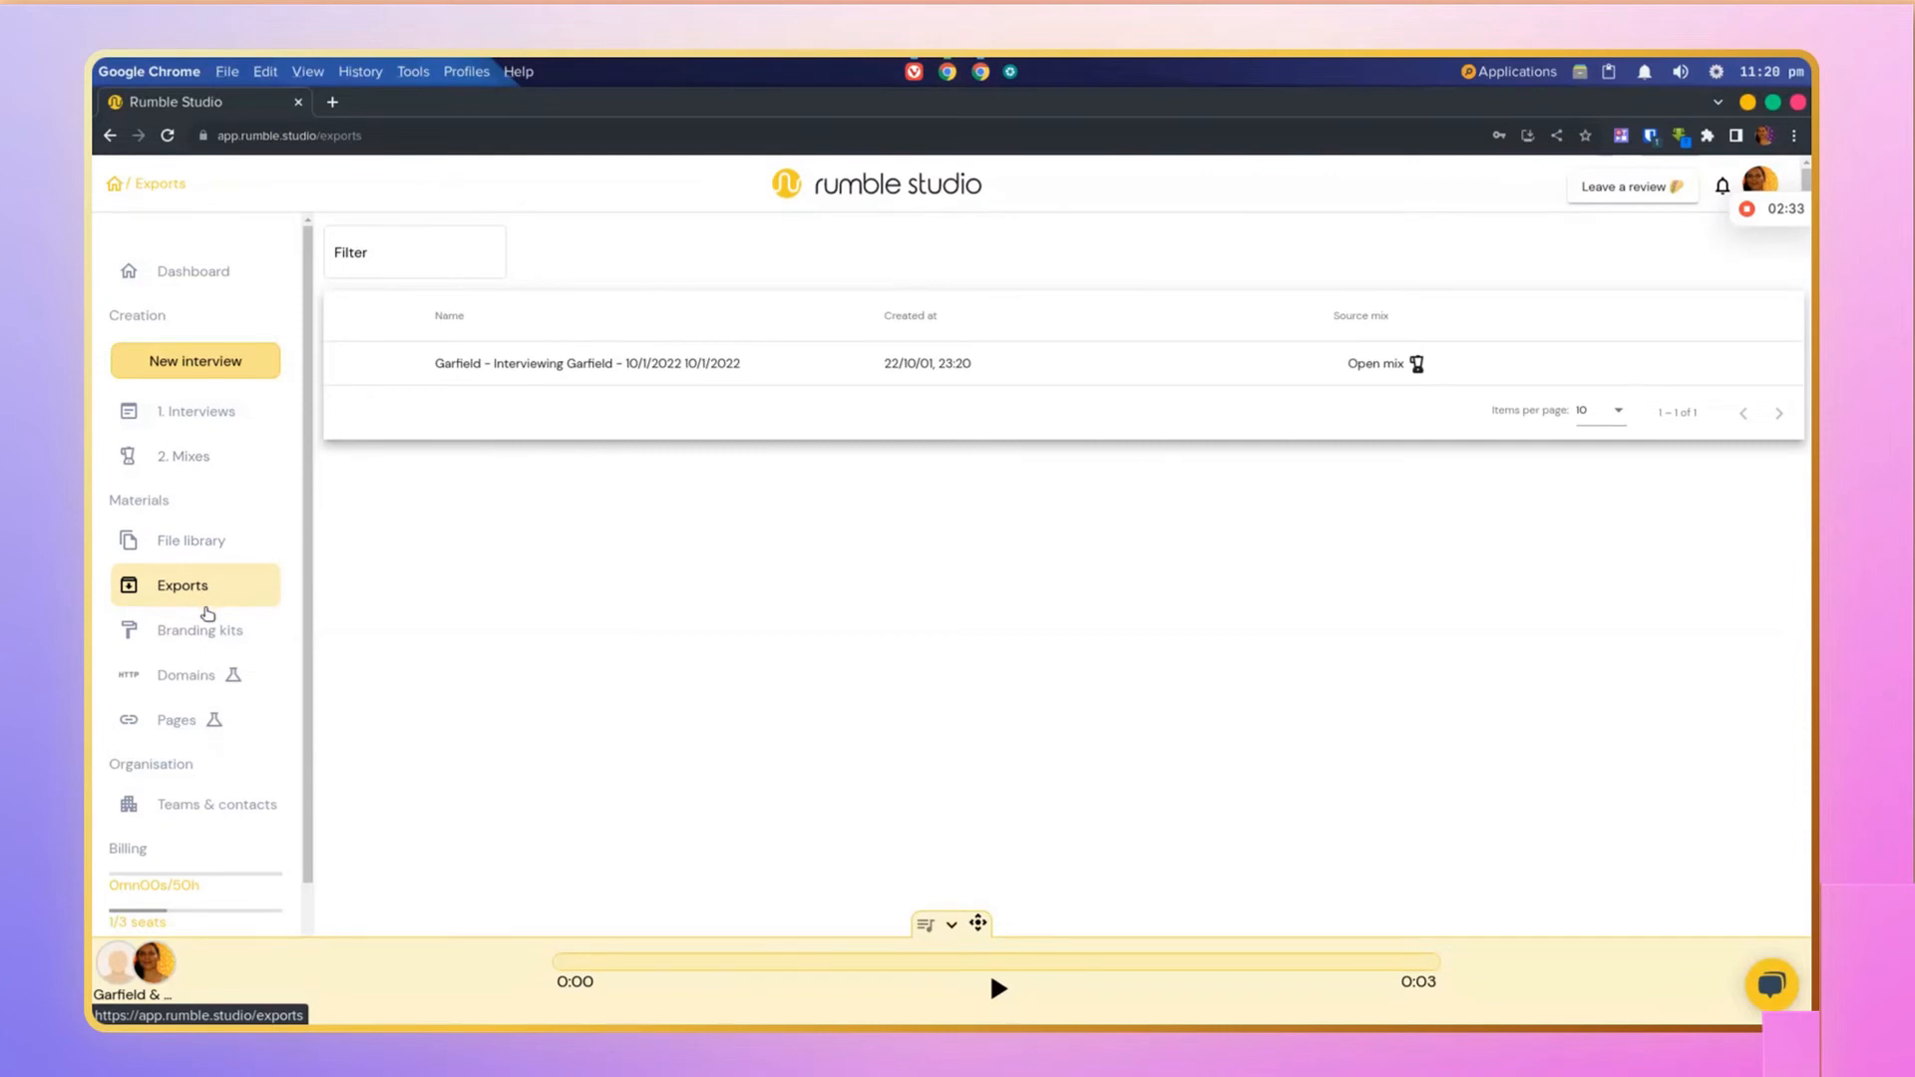
left_click(205, 650)
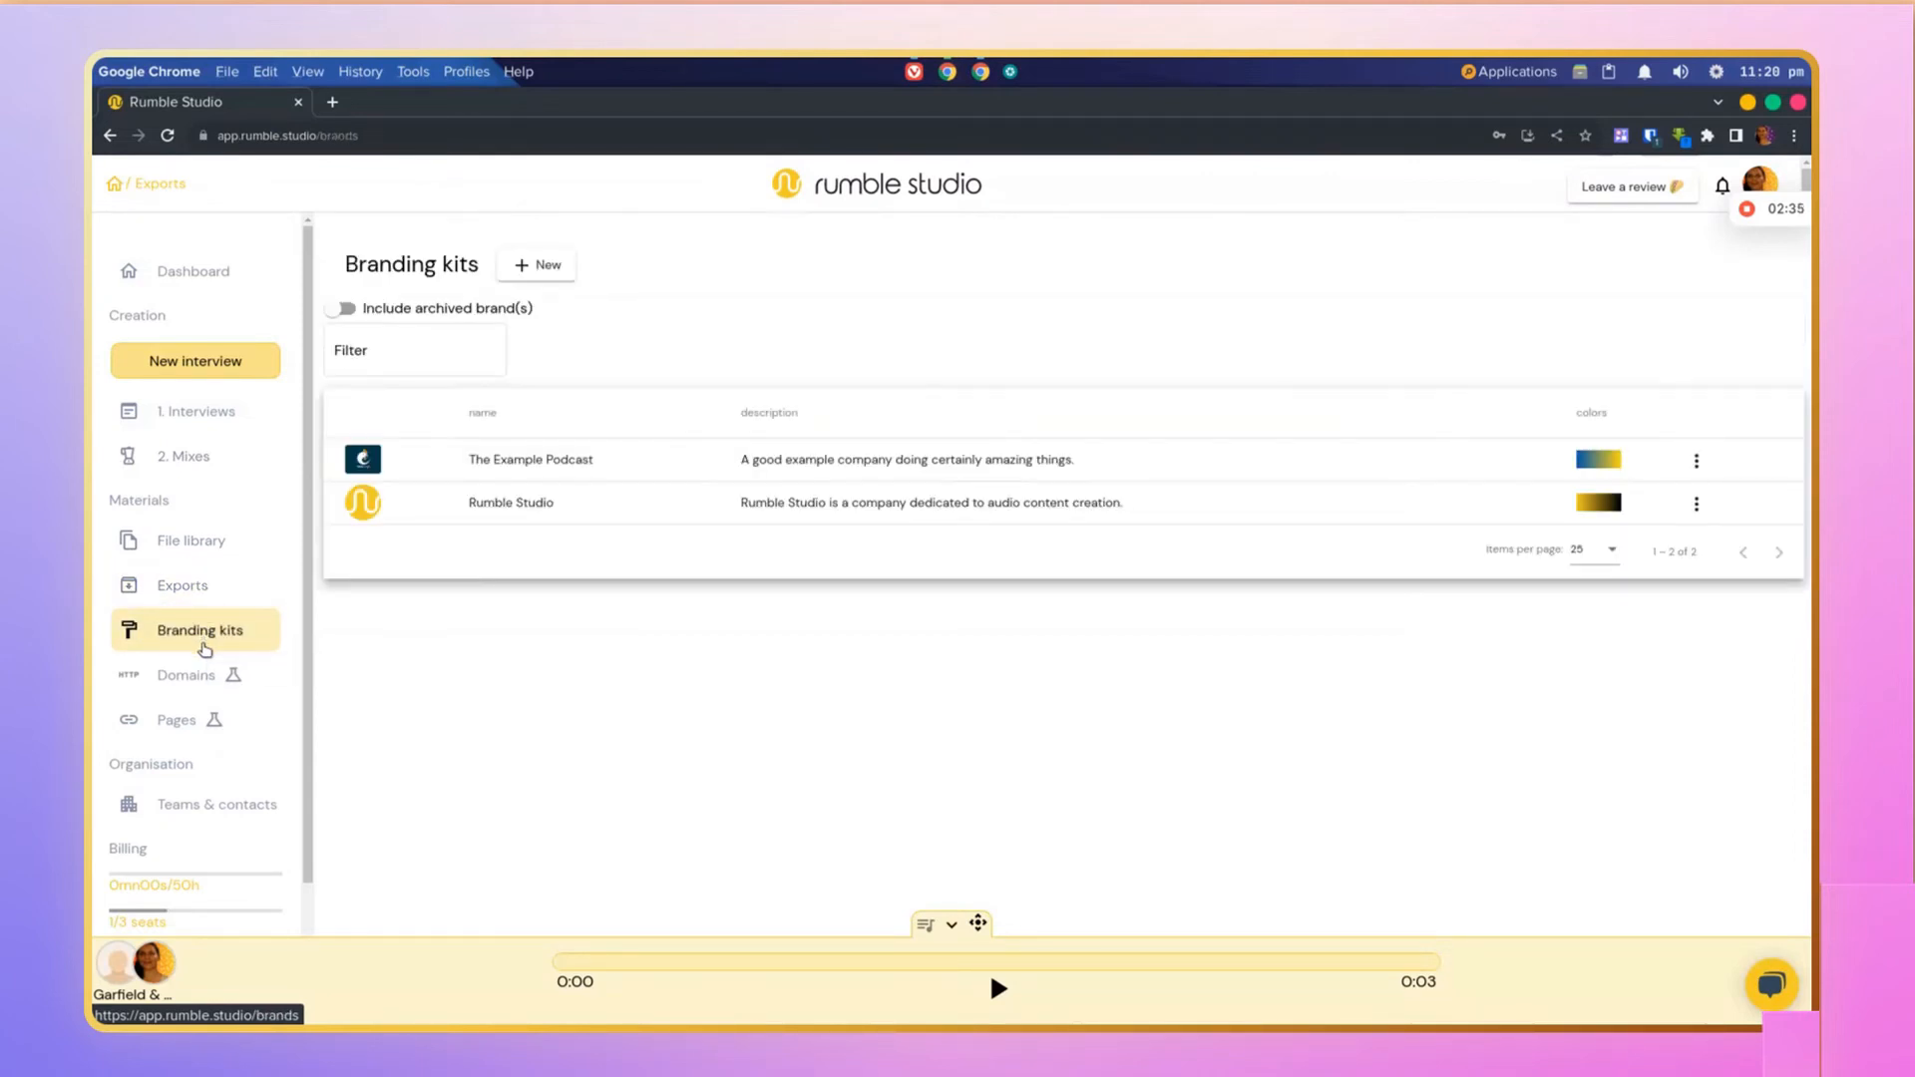
left_click(678, 471)
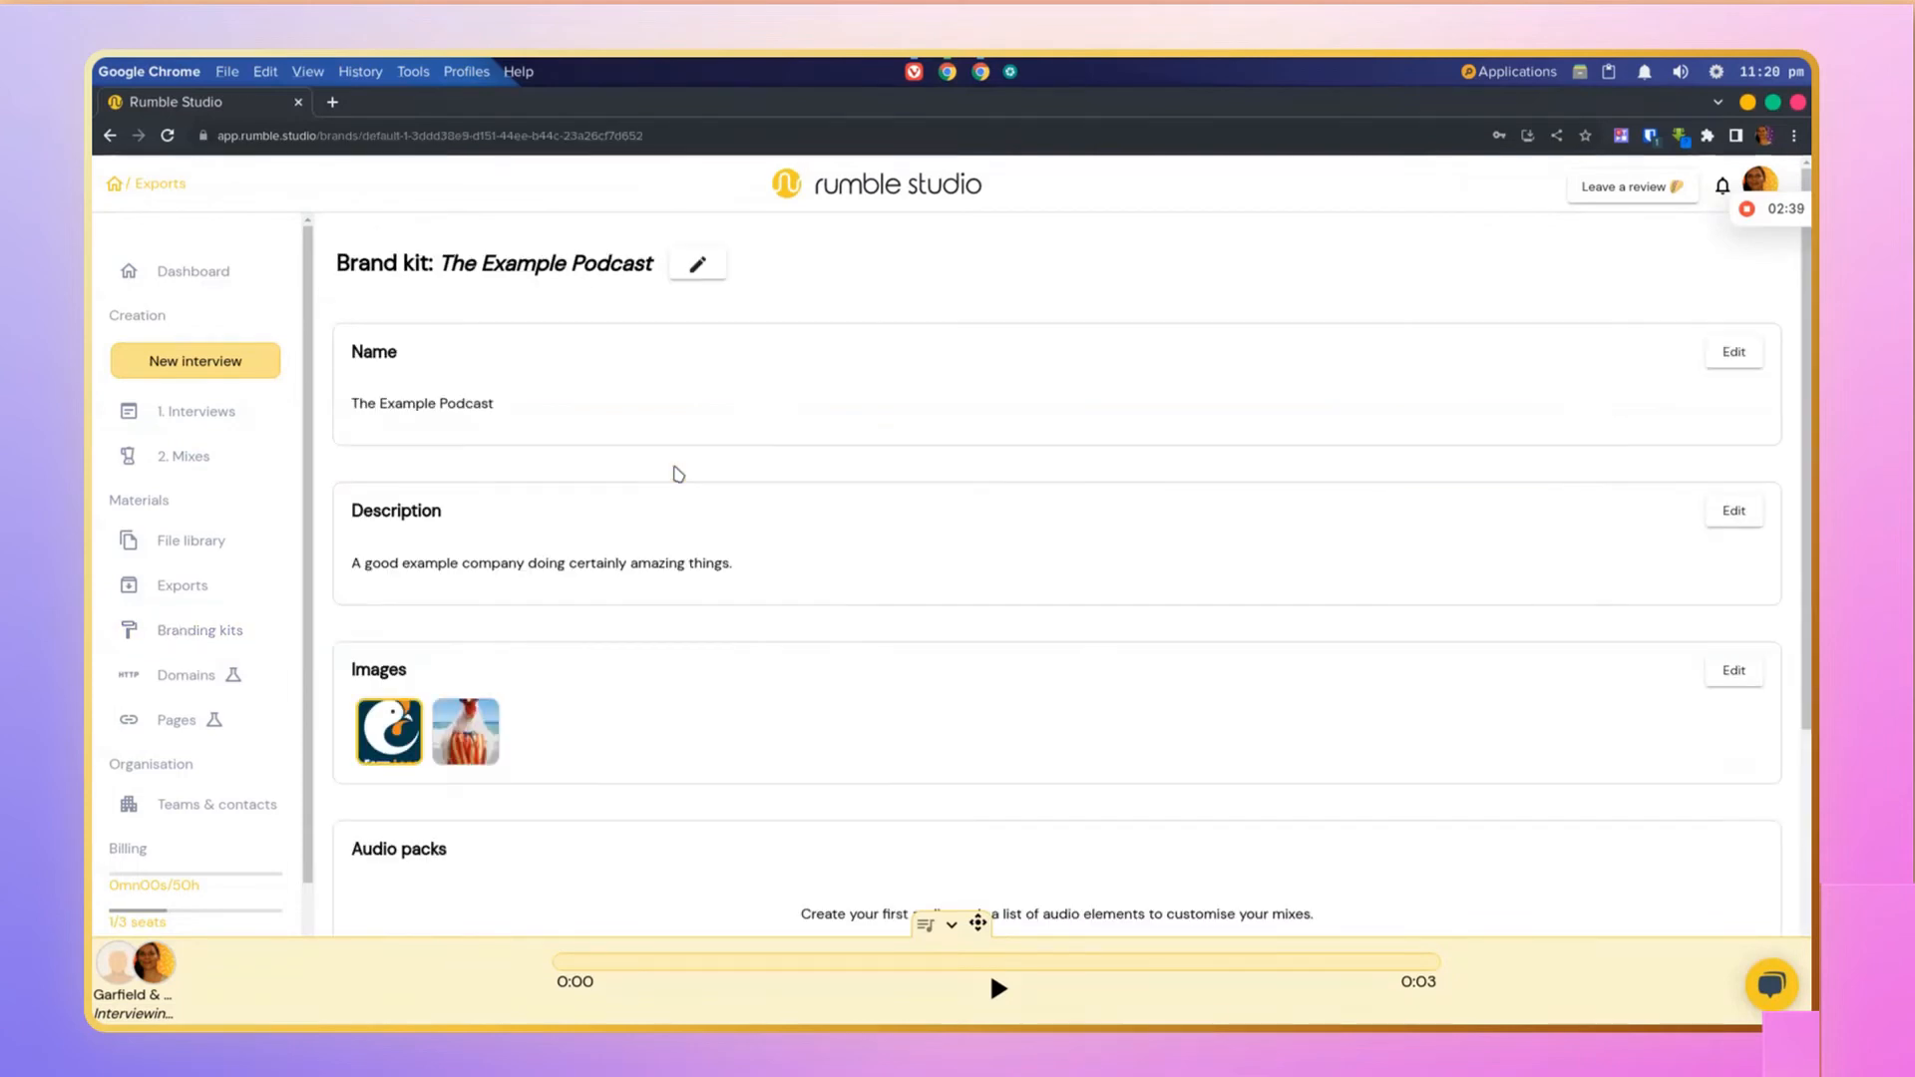
scroll(678, 473, "down", 1)
scroll(673, 472, "down", 3)
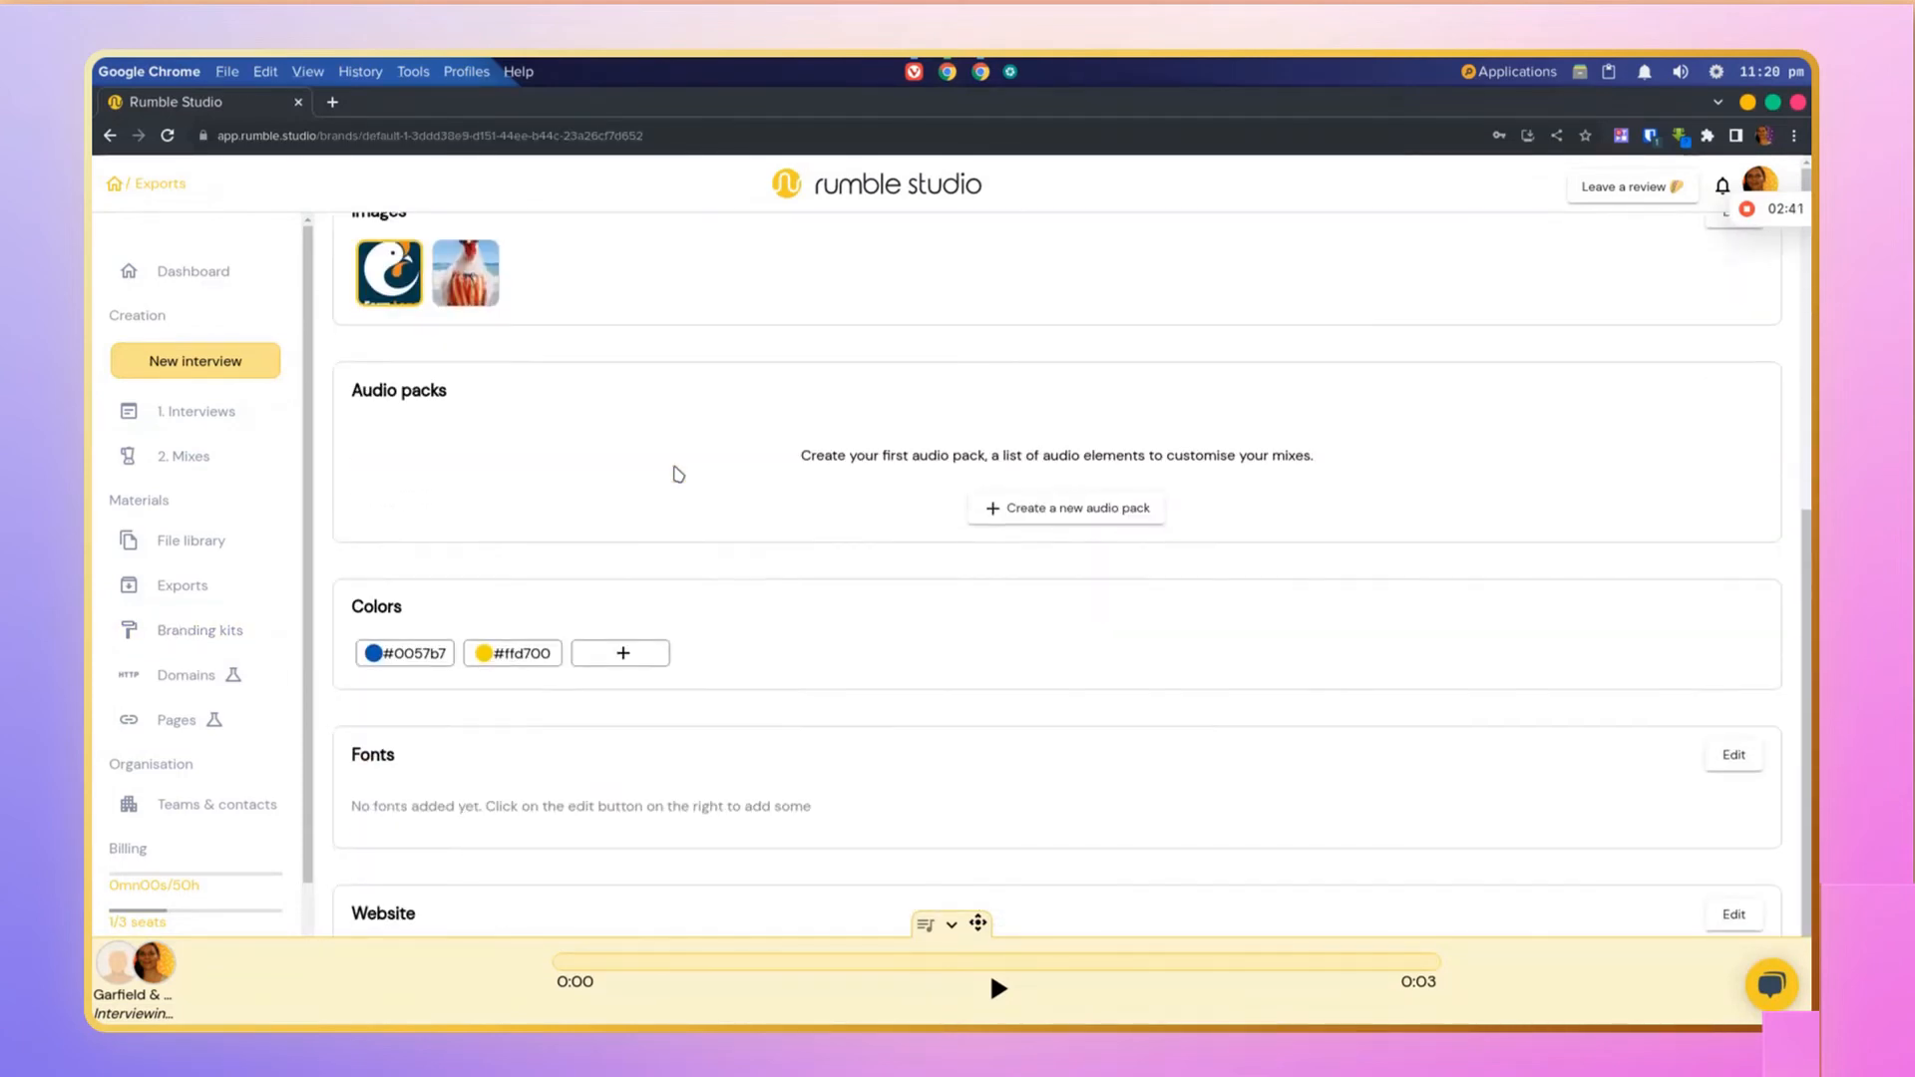
left_click(200, 678)
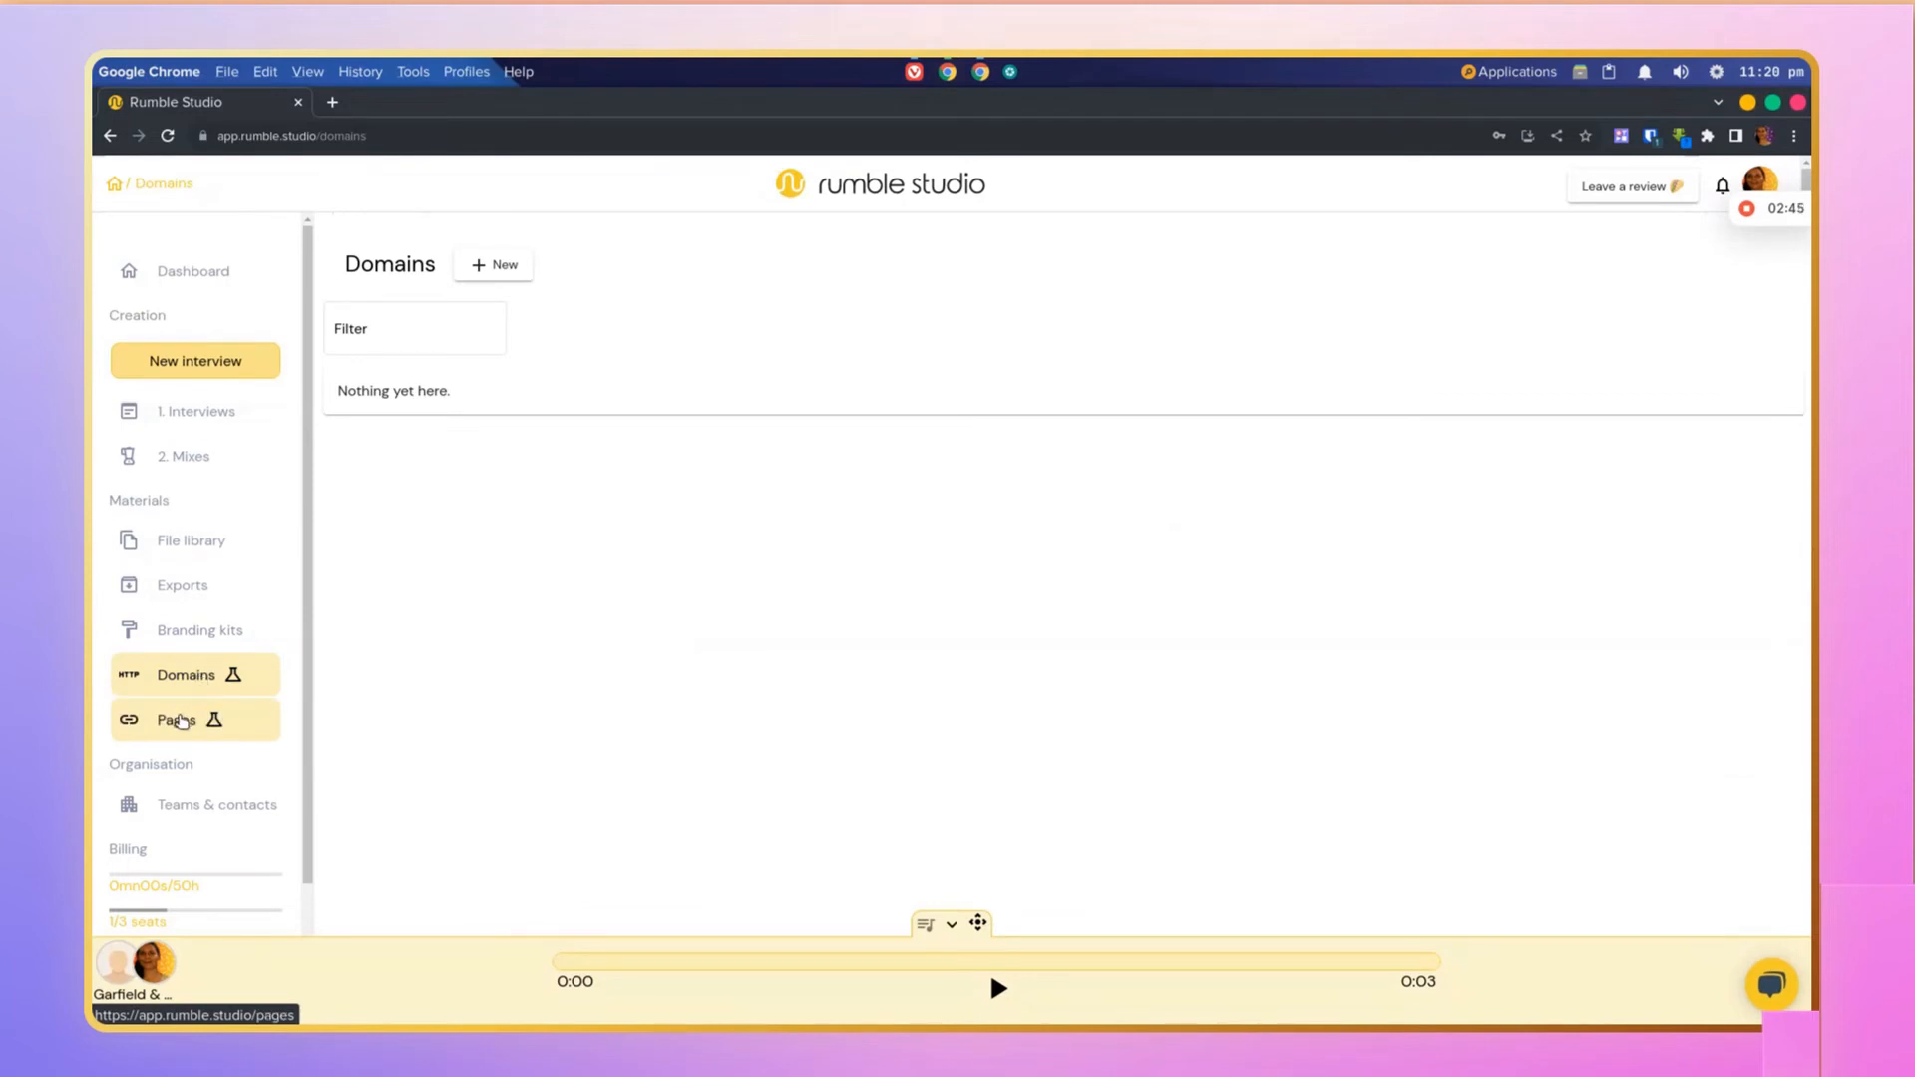
left_click(184, 721)
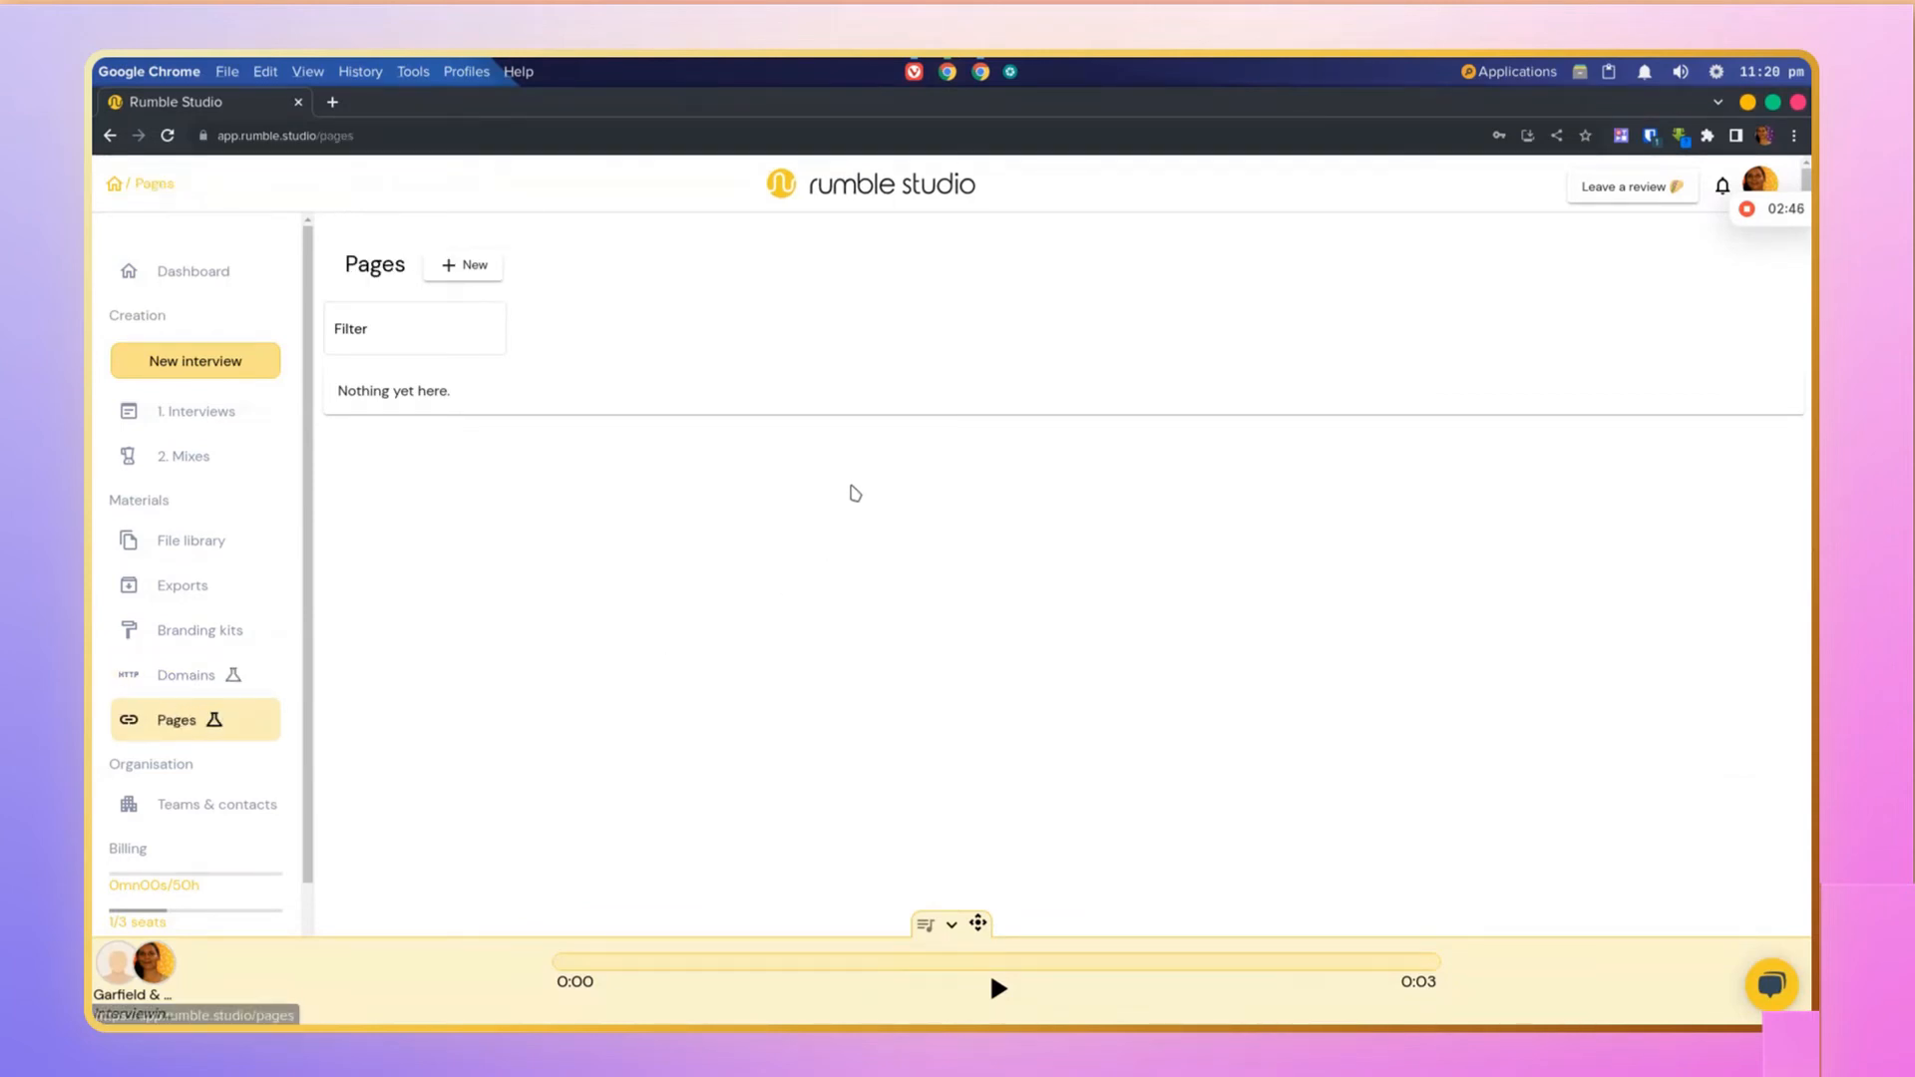
left_click(473, 270)
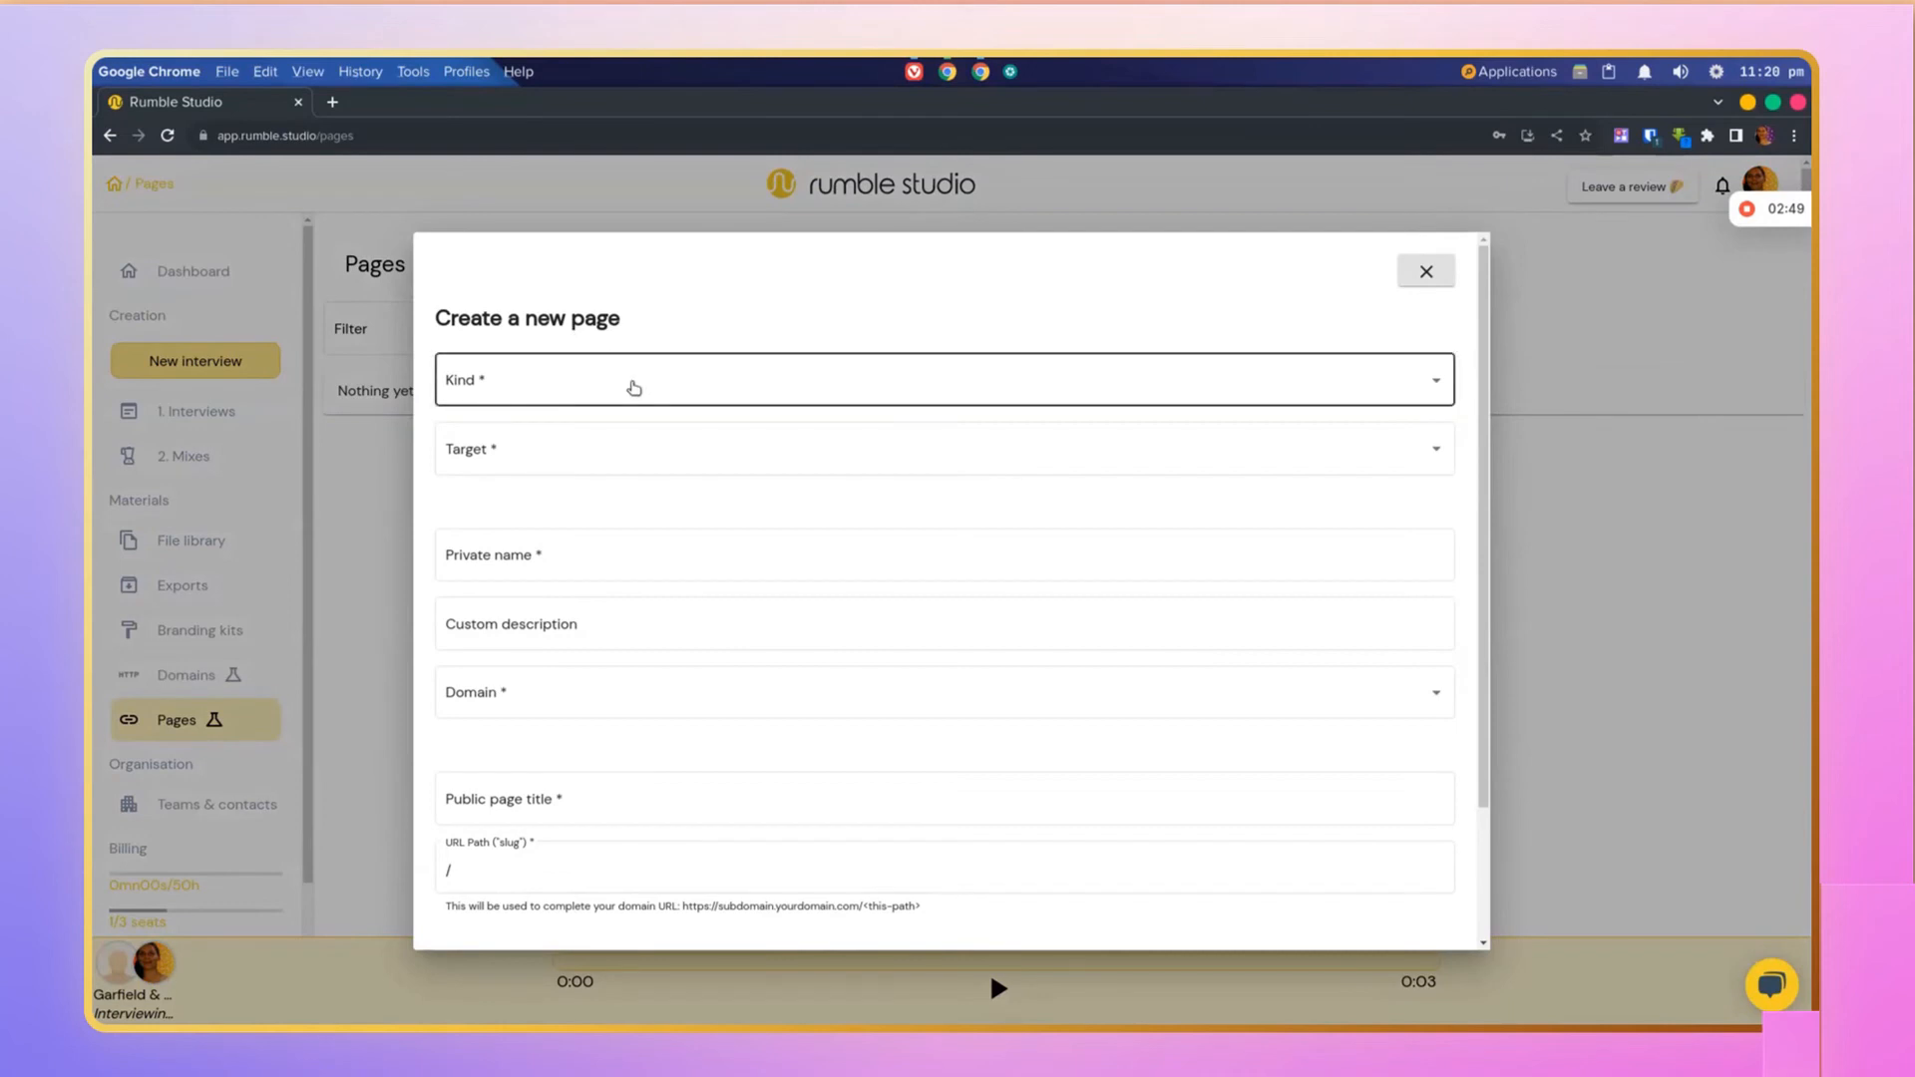
left_click(635, 388)
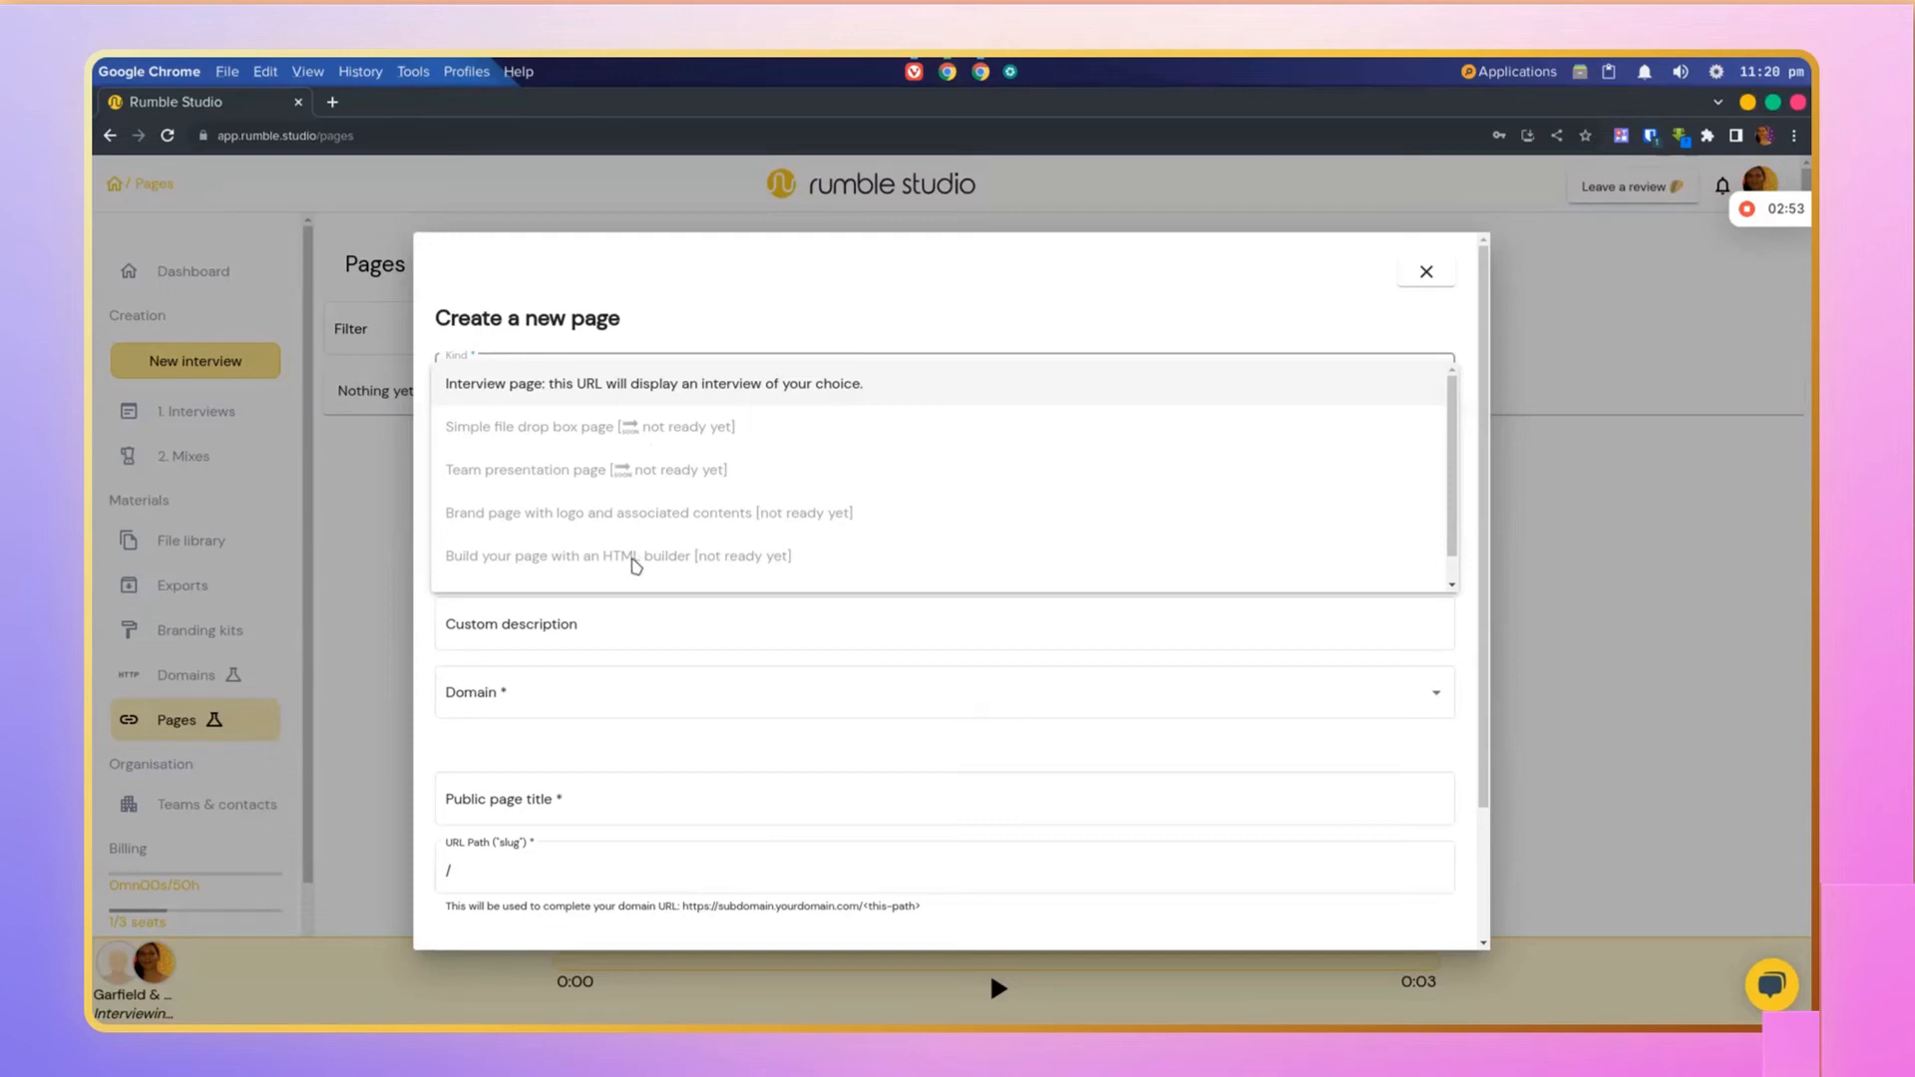
left_click(648, 644)
scroll(649, 643, "down", 2)
left_click(645, 638)
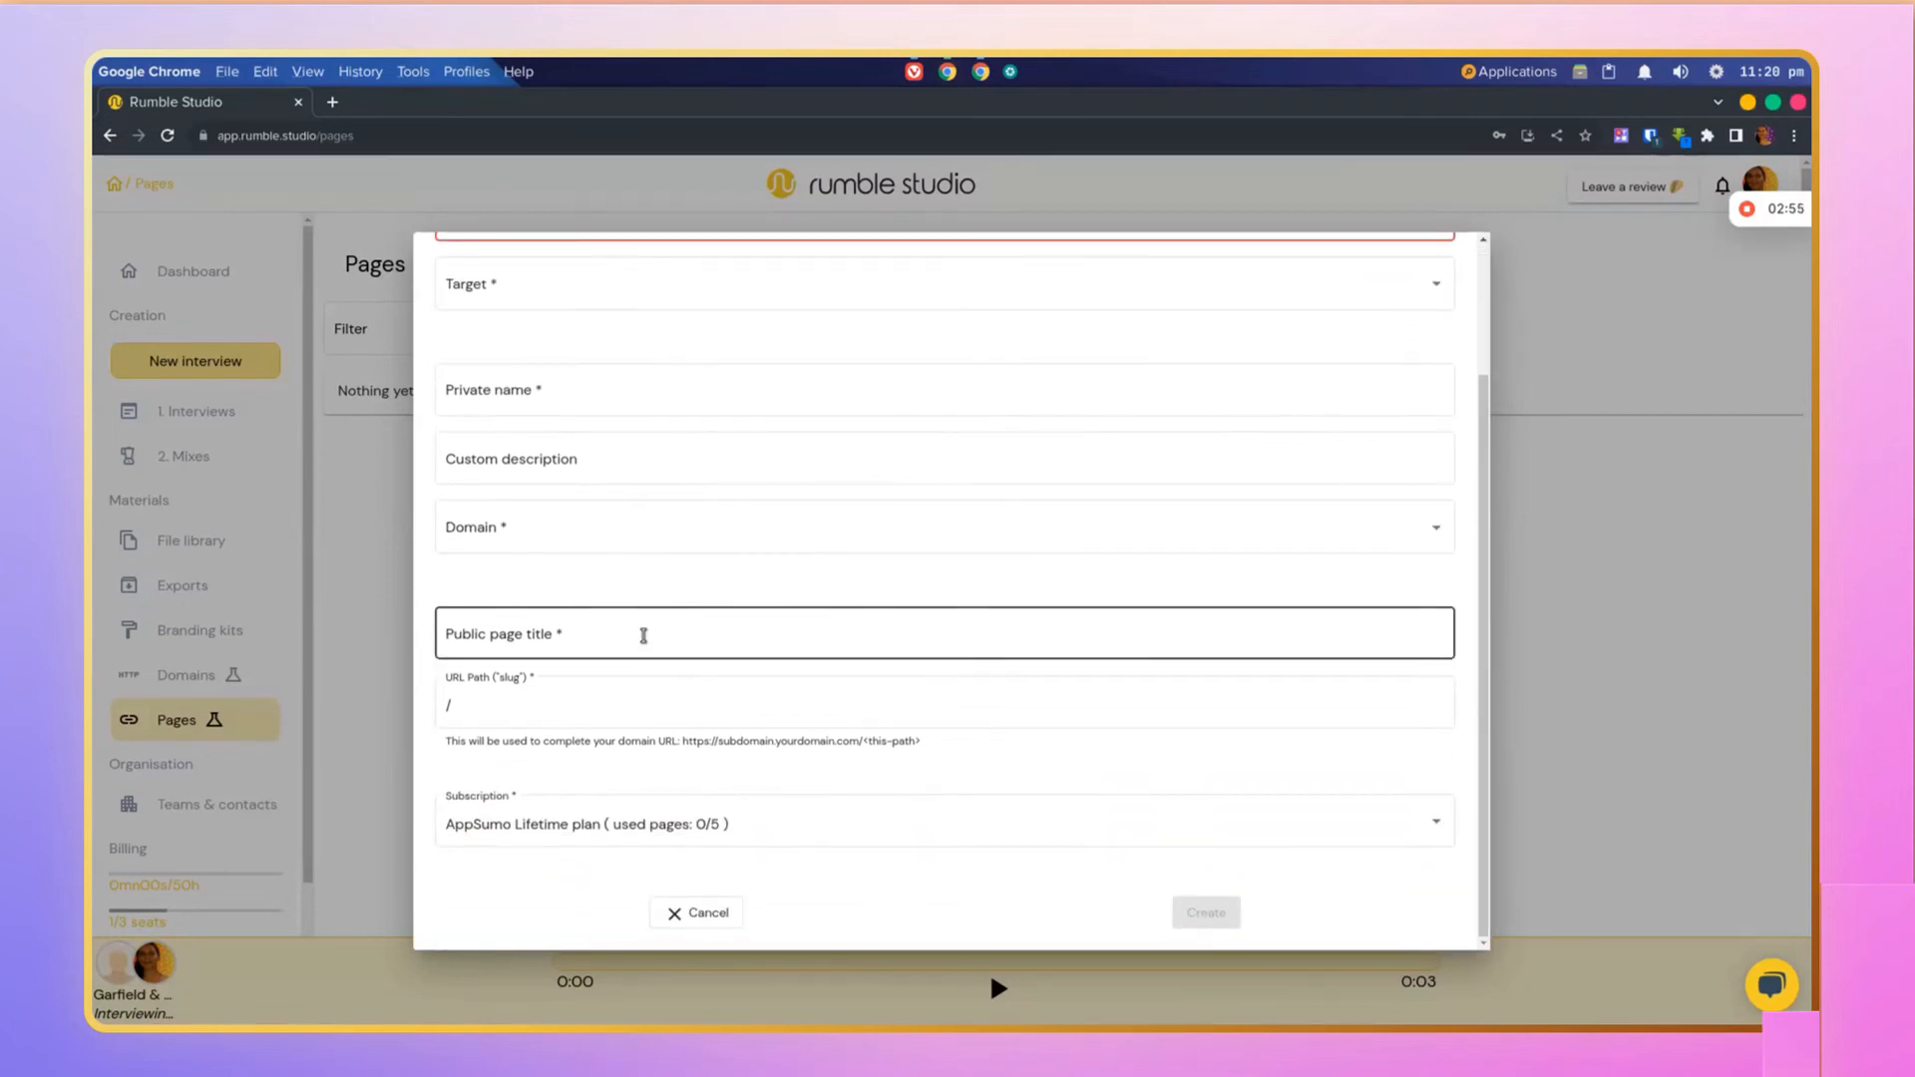
left_click(325, 576)
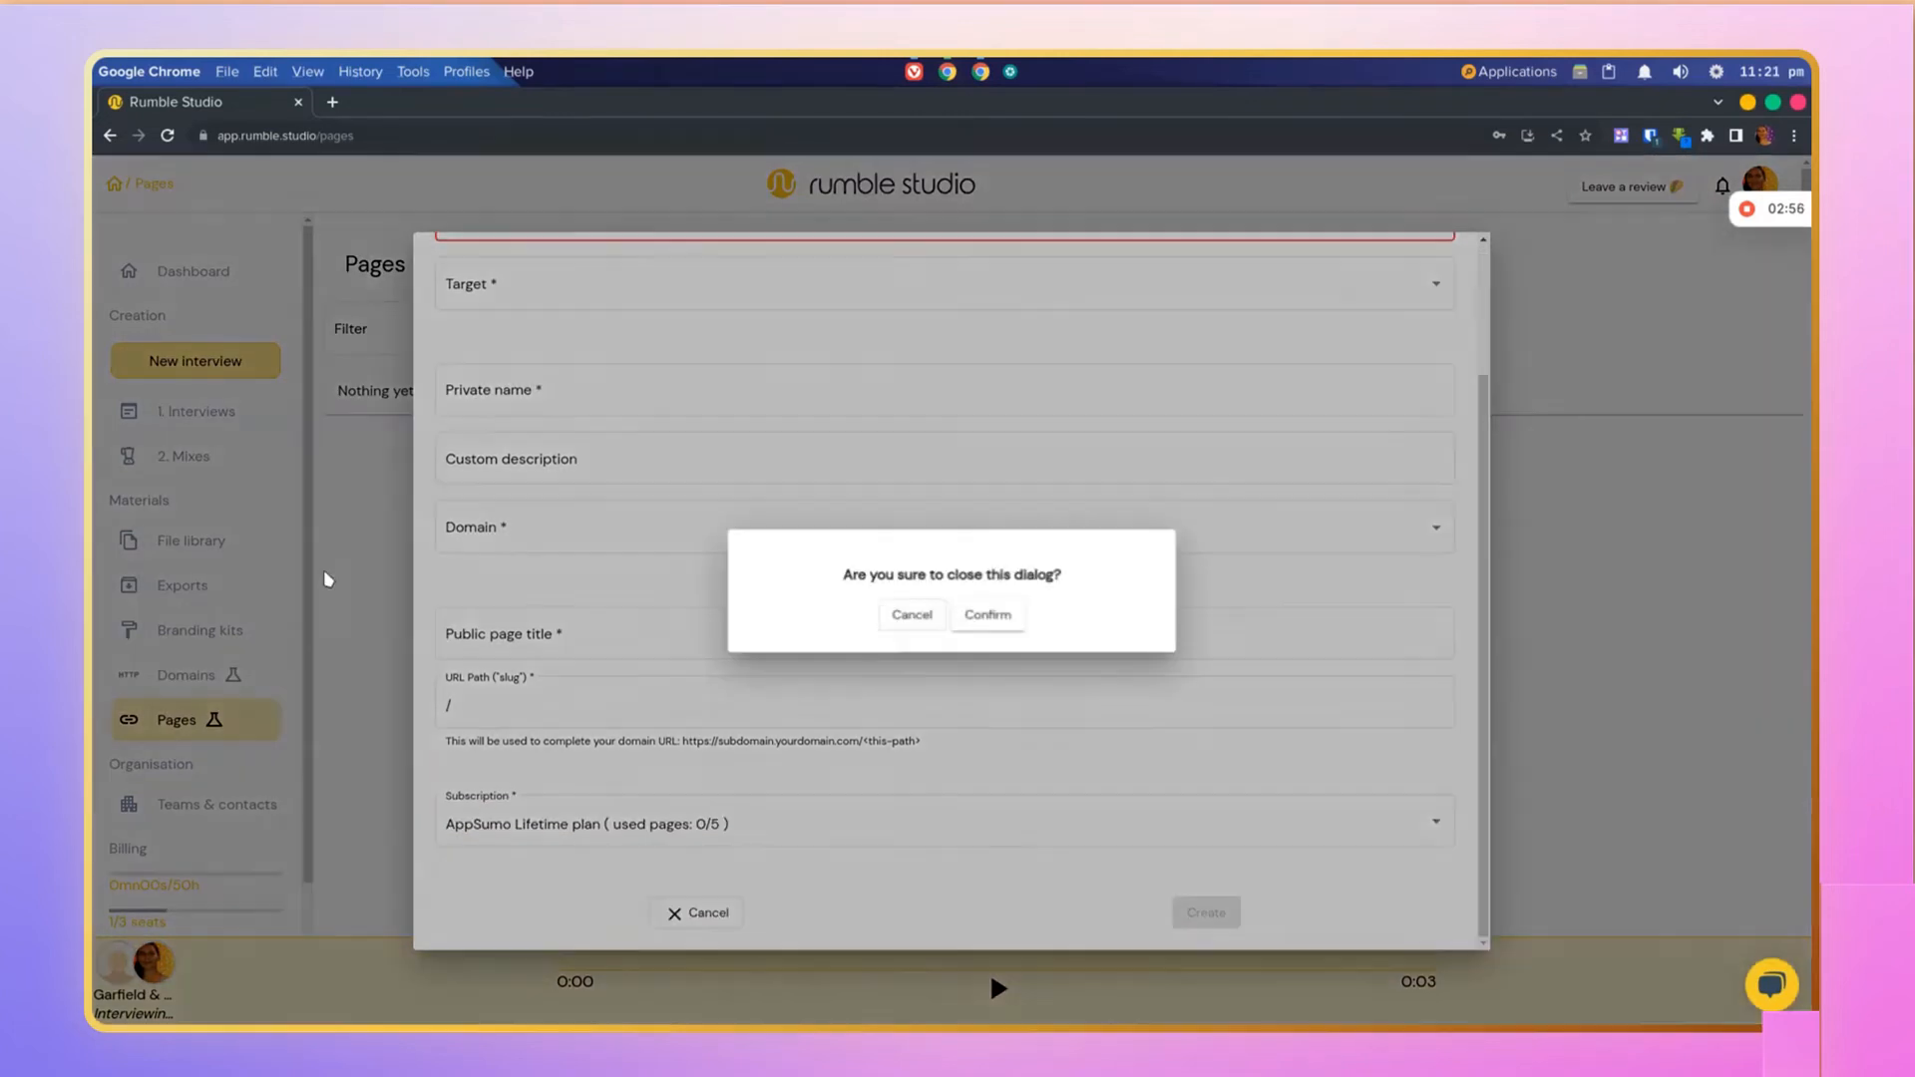
left_click(993, 616)
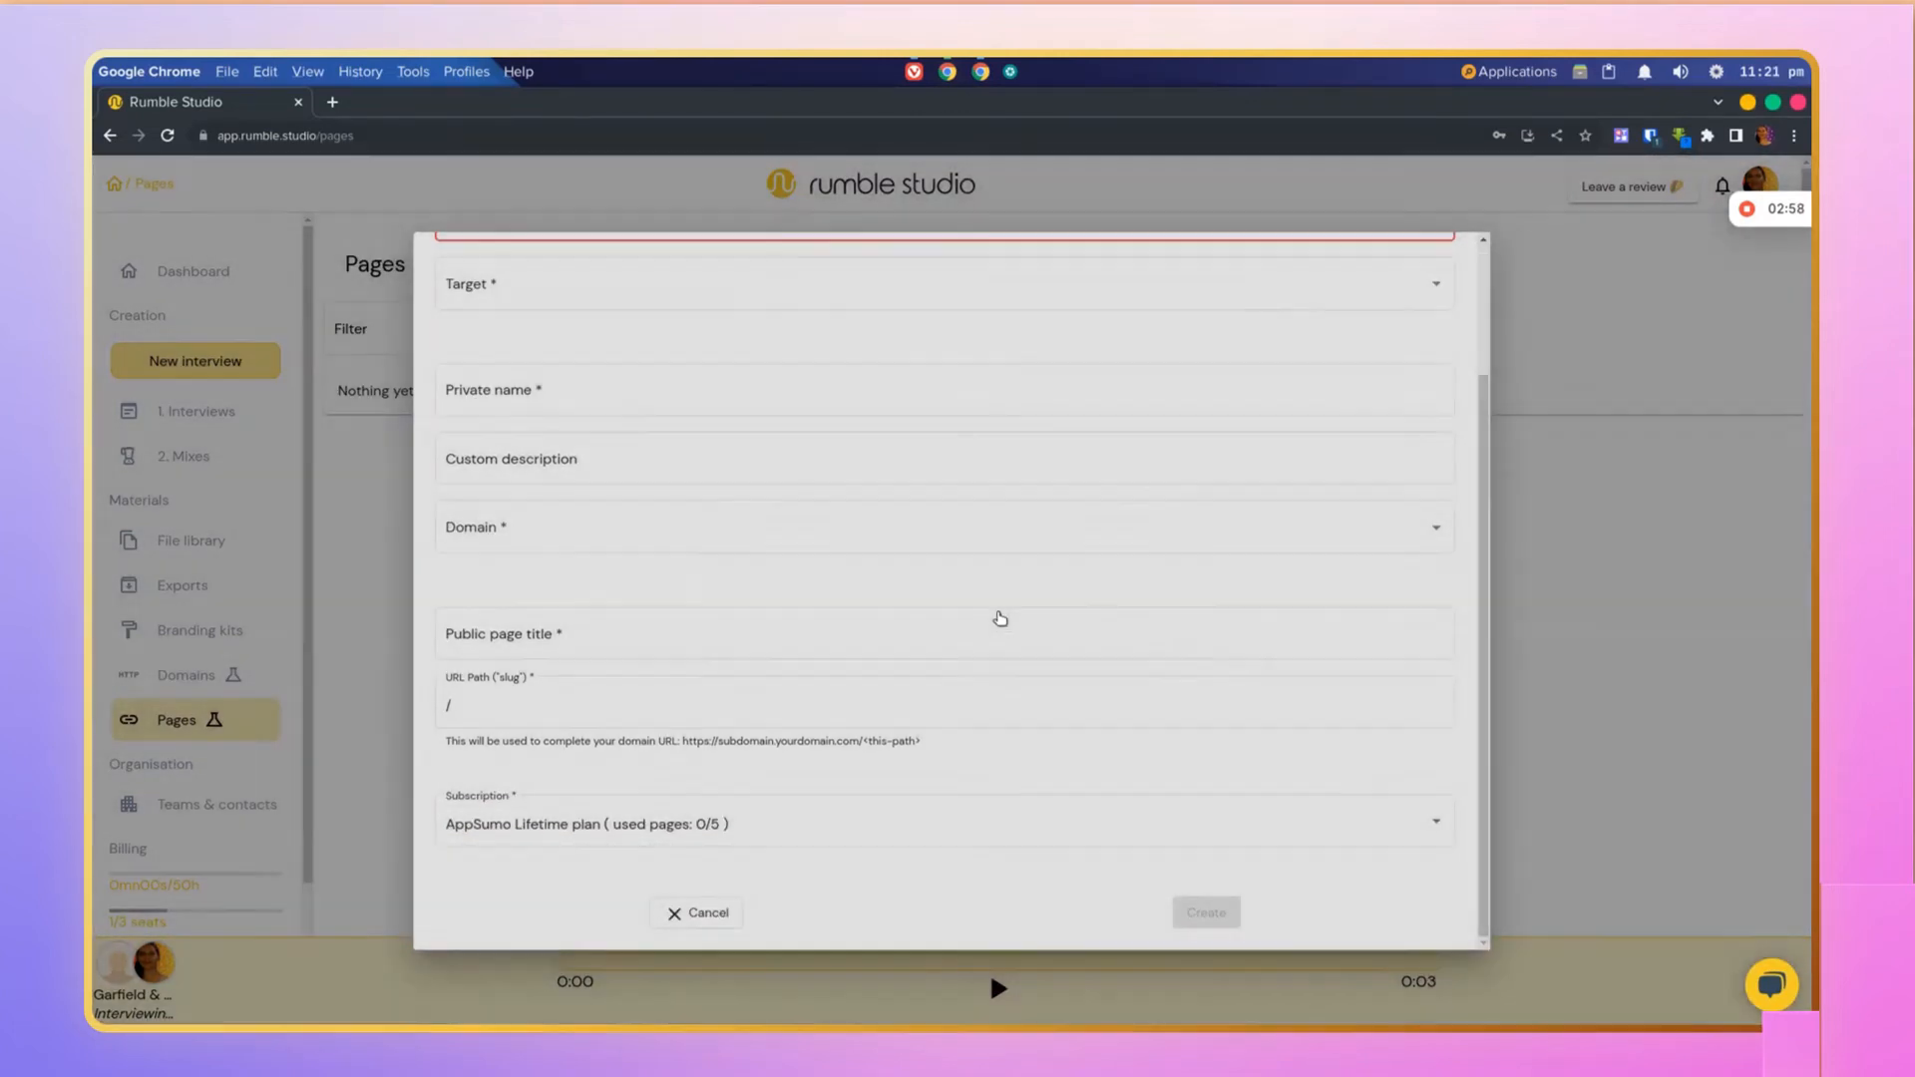
scroll(133, 808, "down", 2)
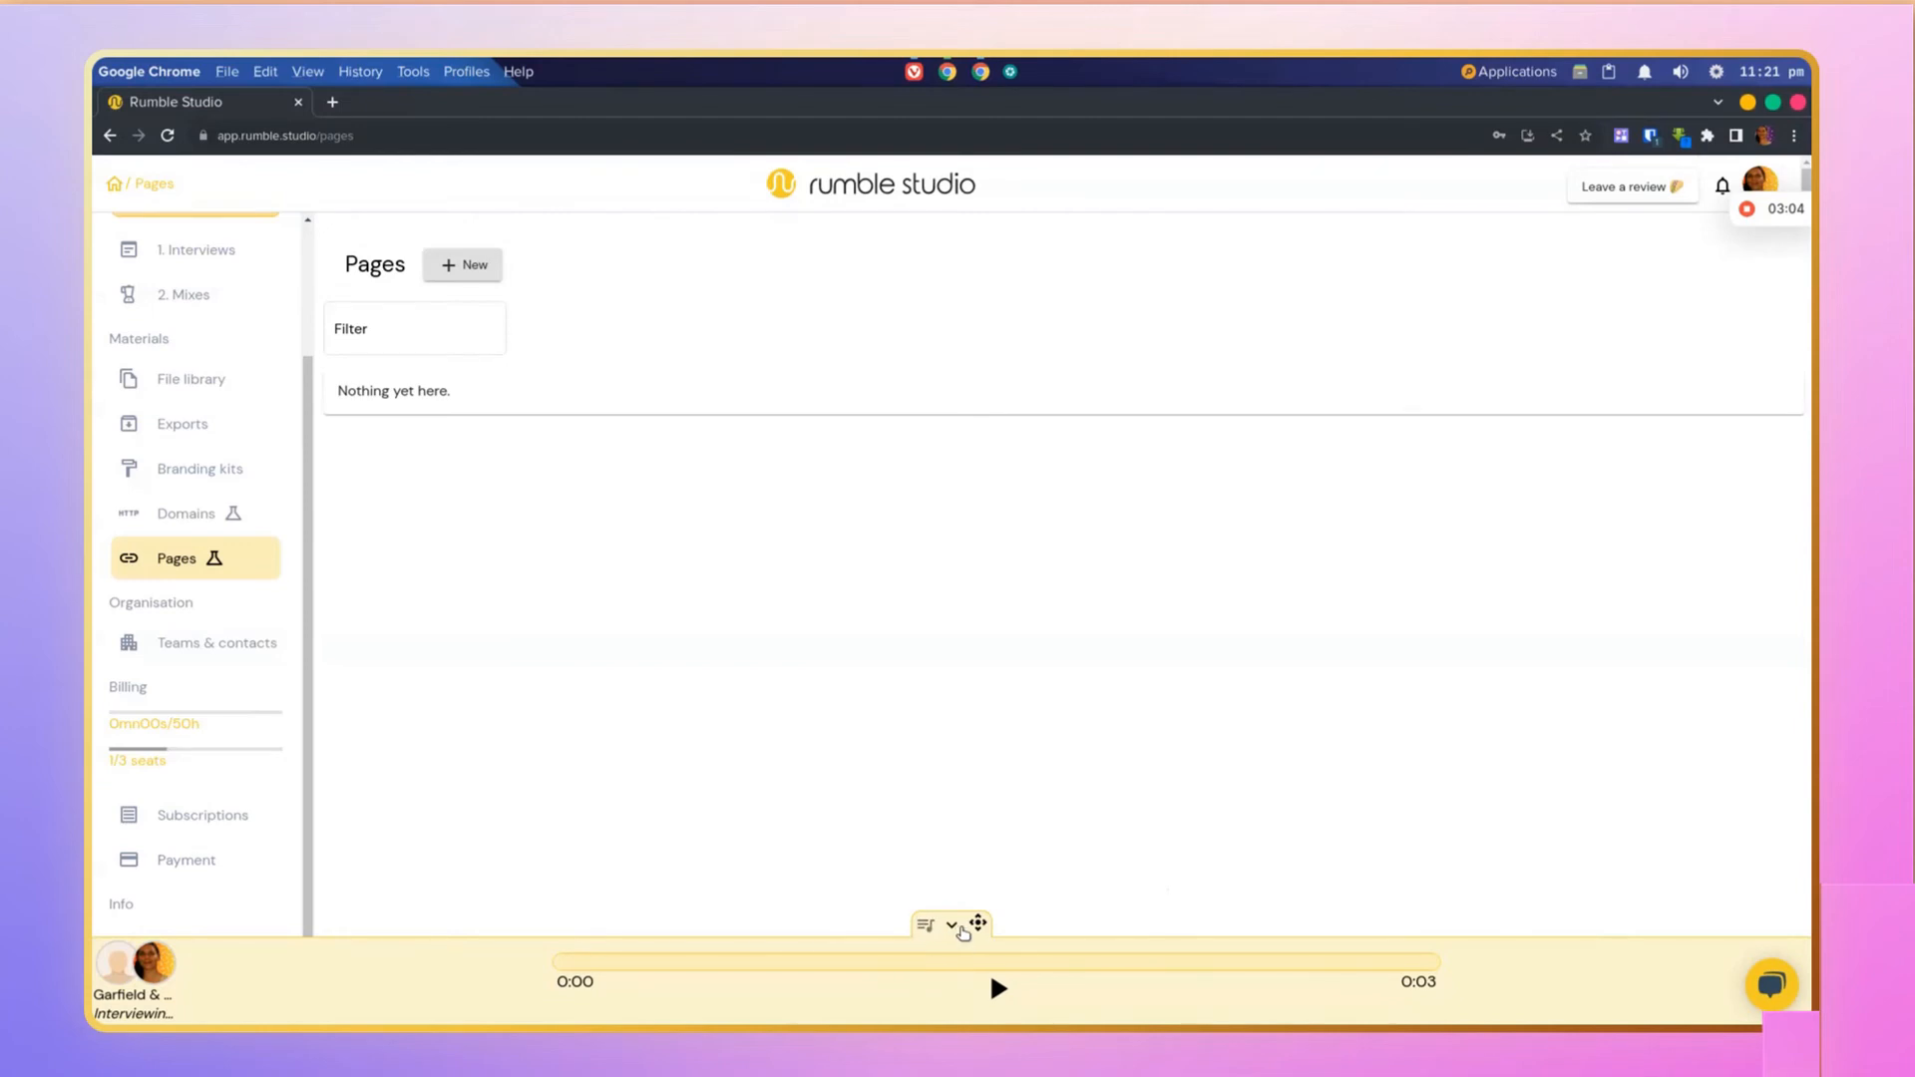
left_click(951, 924)
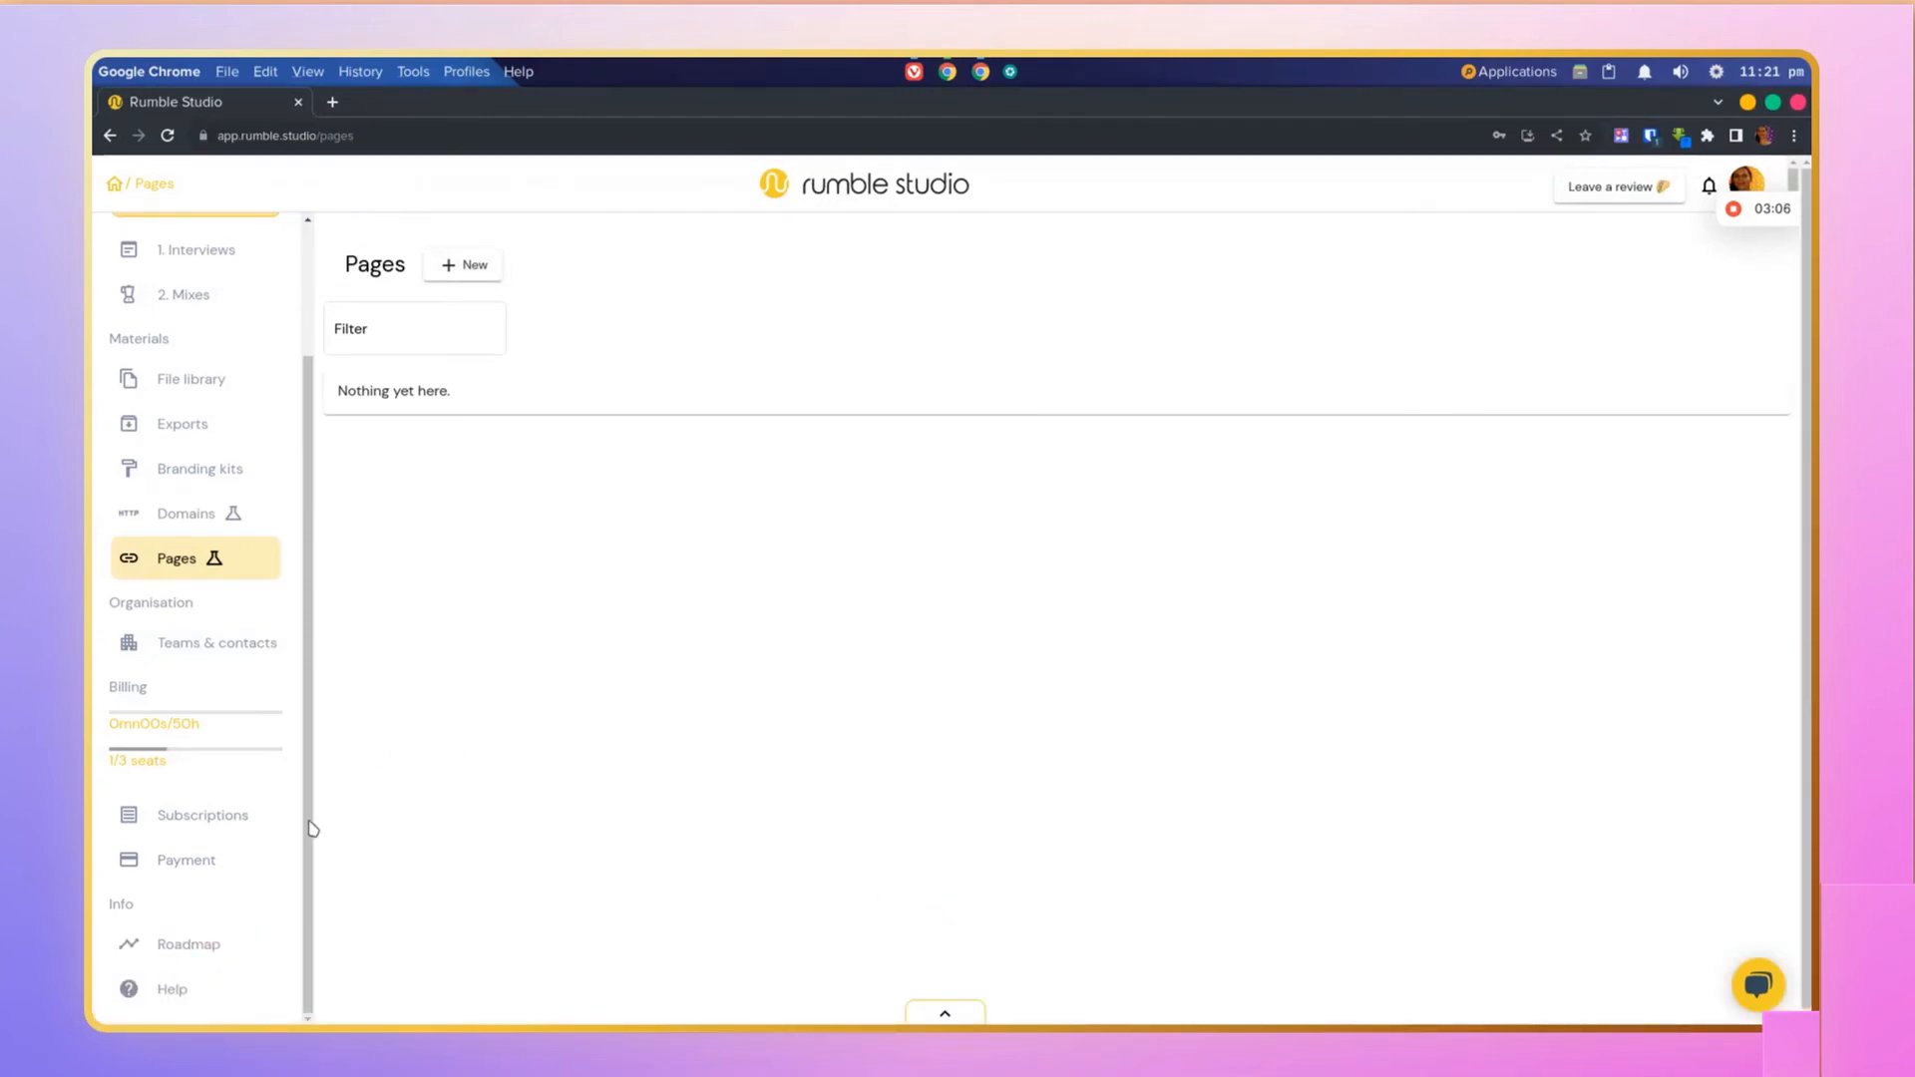
Step: Open the Roadmap section and browse the list of trending feature requests
left_click(194, 948)
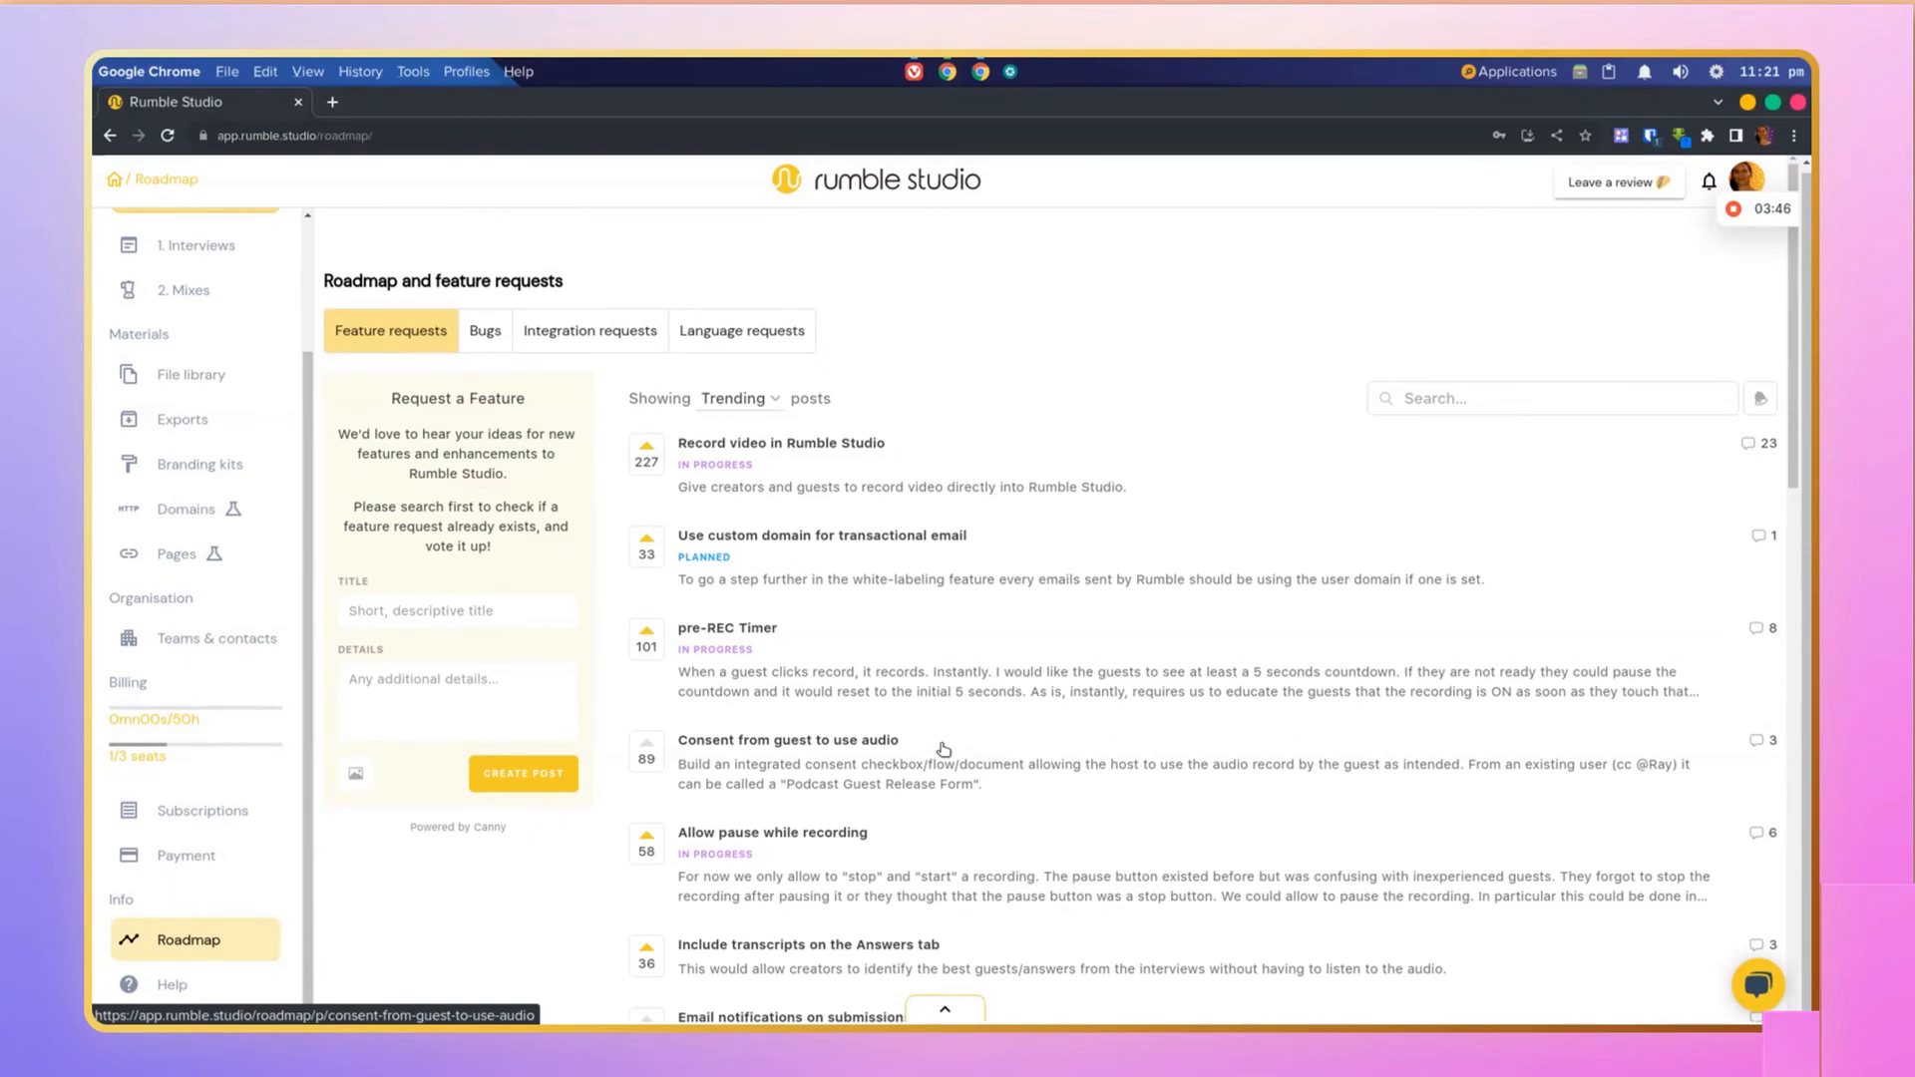
scroll(943, 750, "down", 3)
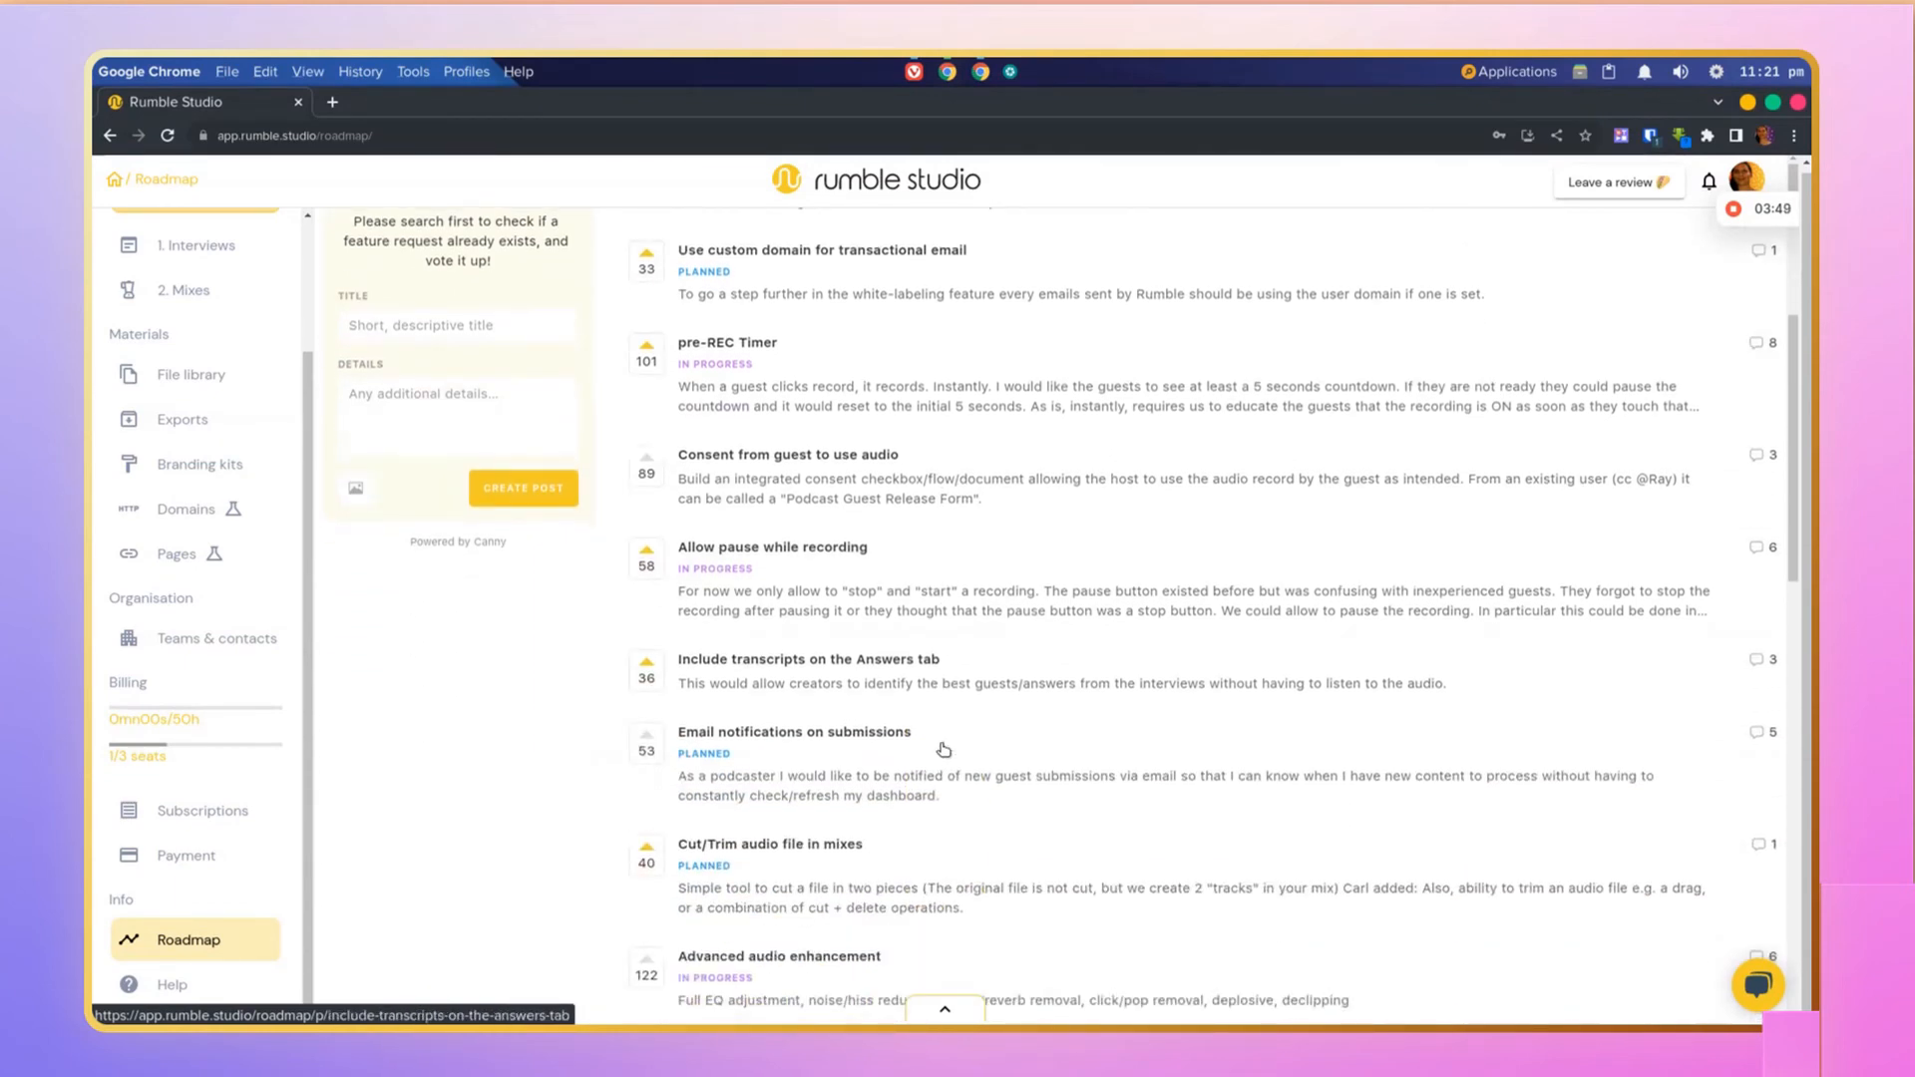
scroll(944, 751, "up", 3)
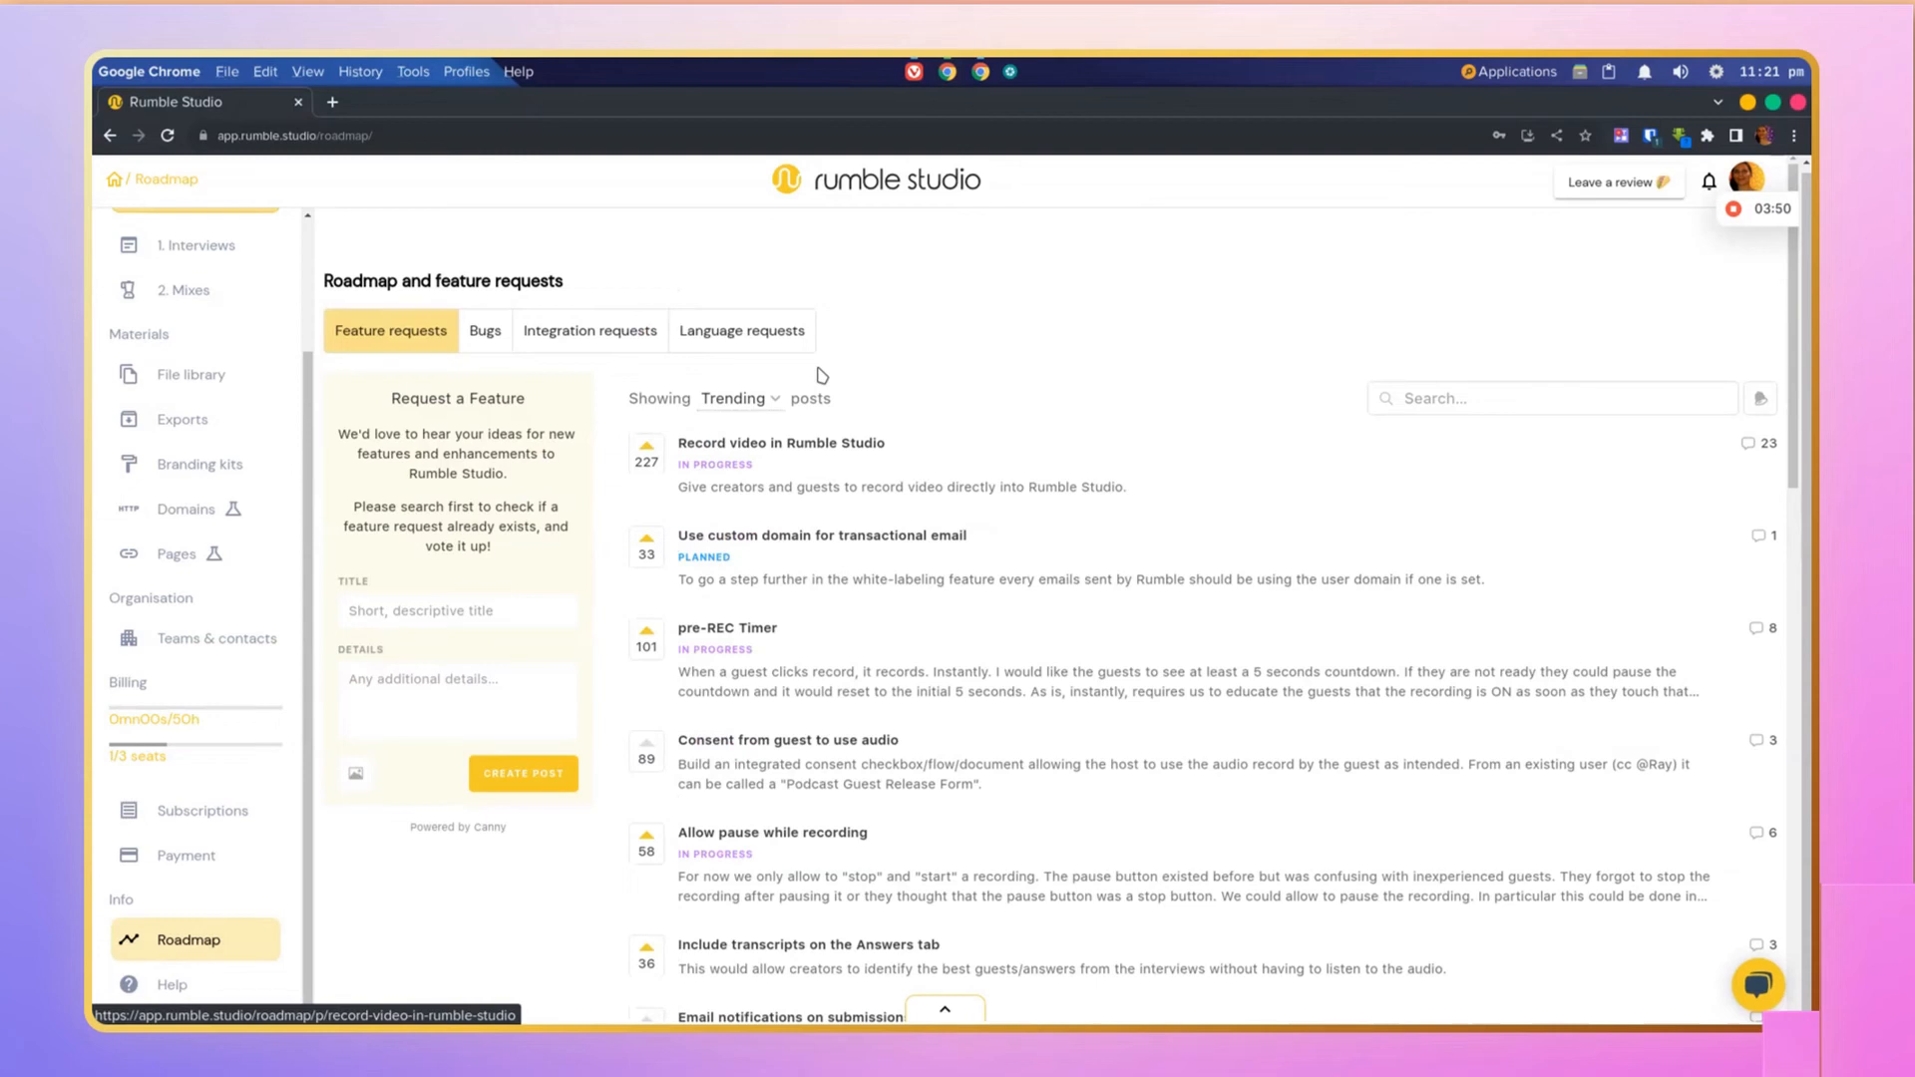
left_click(783, 345)
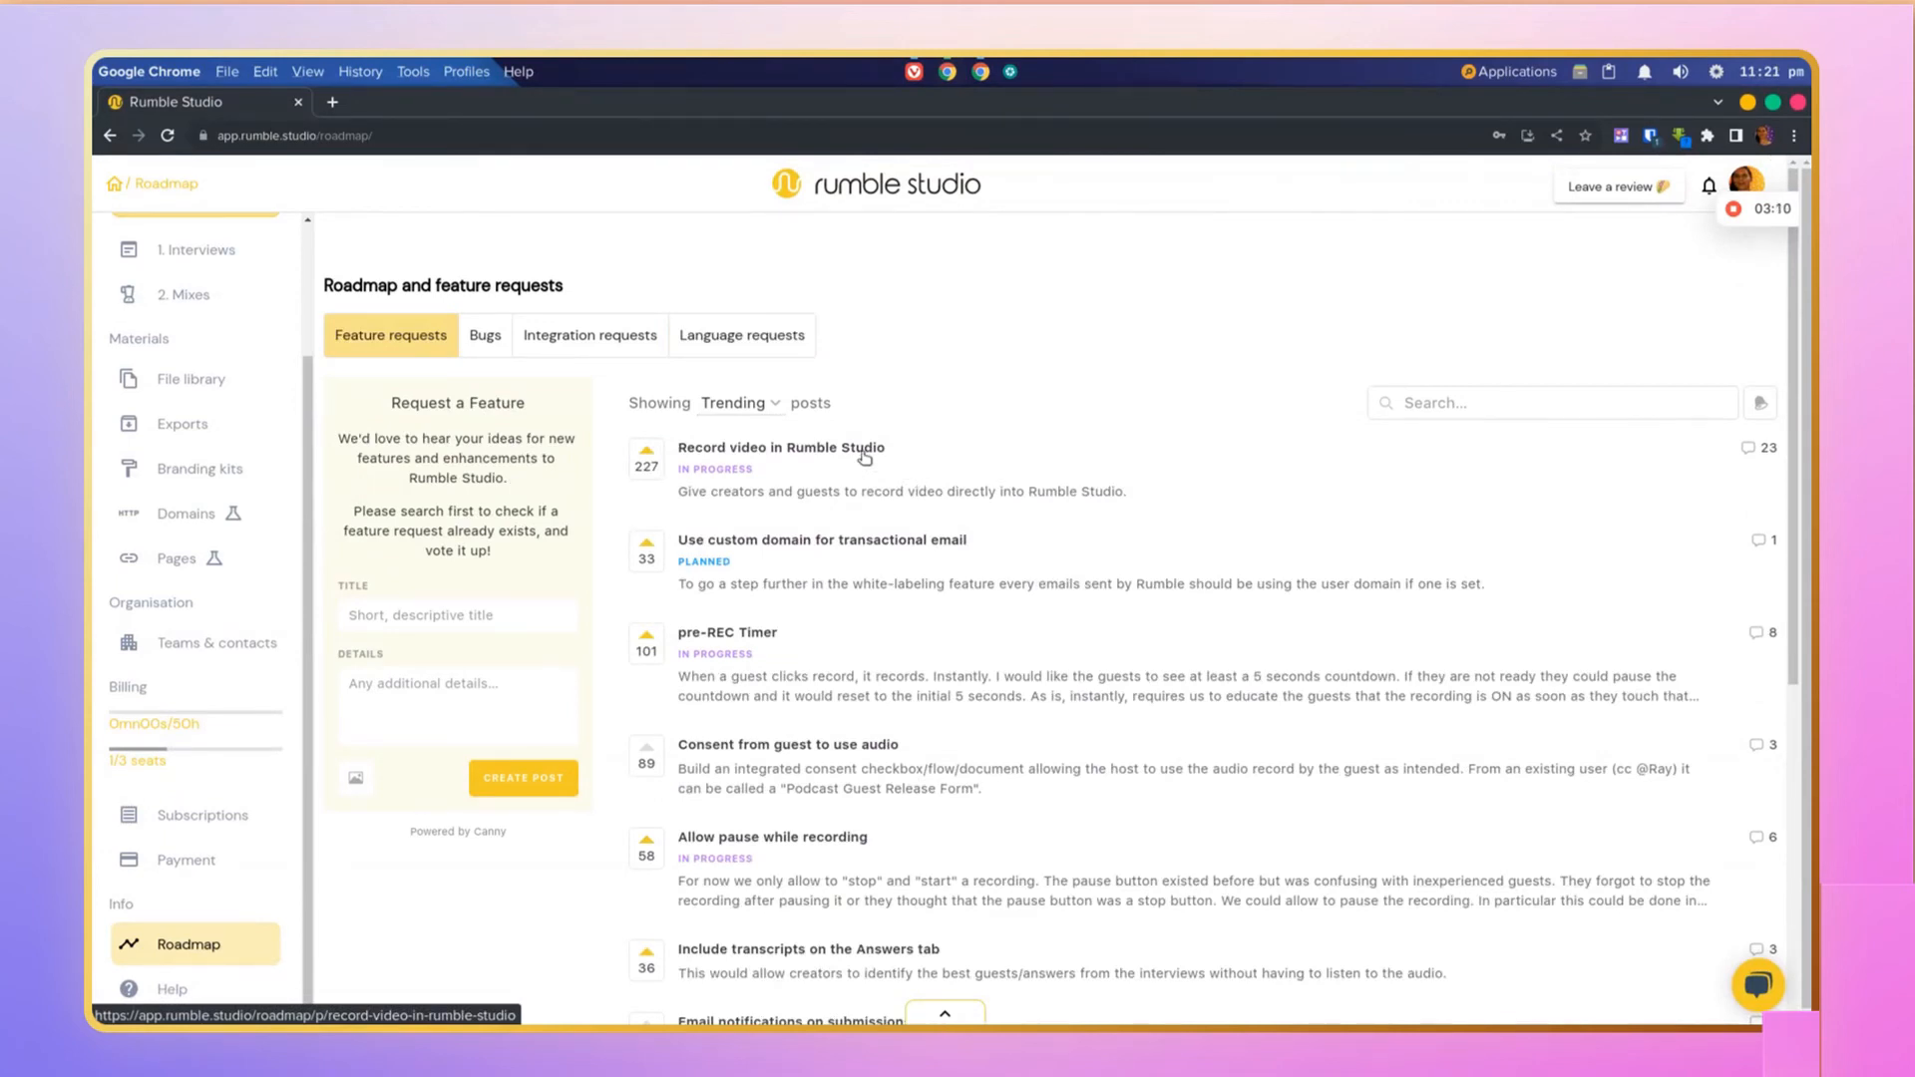
Step: Open the Record video in Rumble Studio request, read through its comments loading more, and return to all posts
left_click(856, 451)
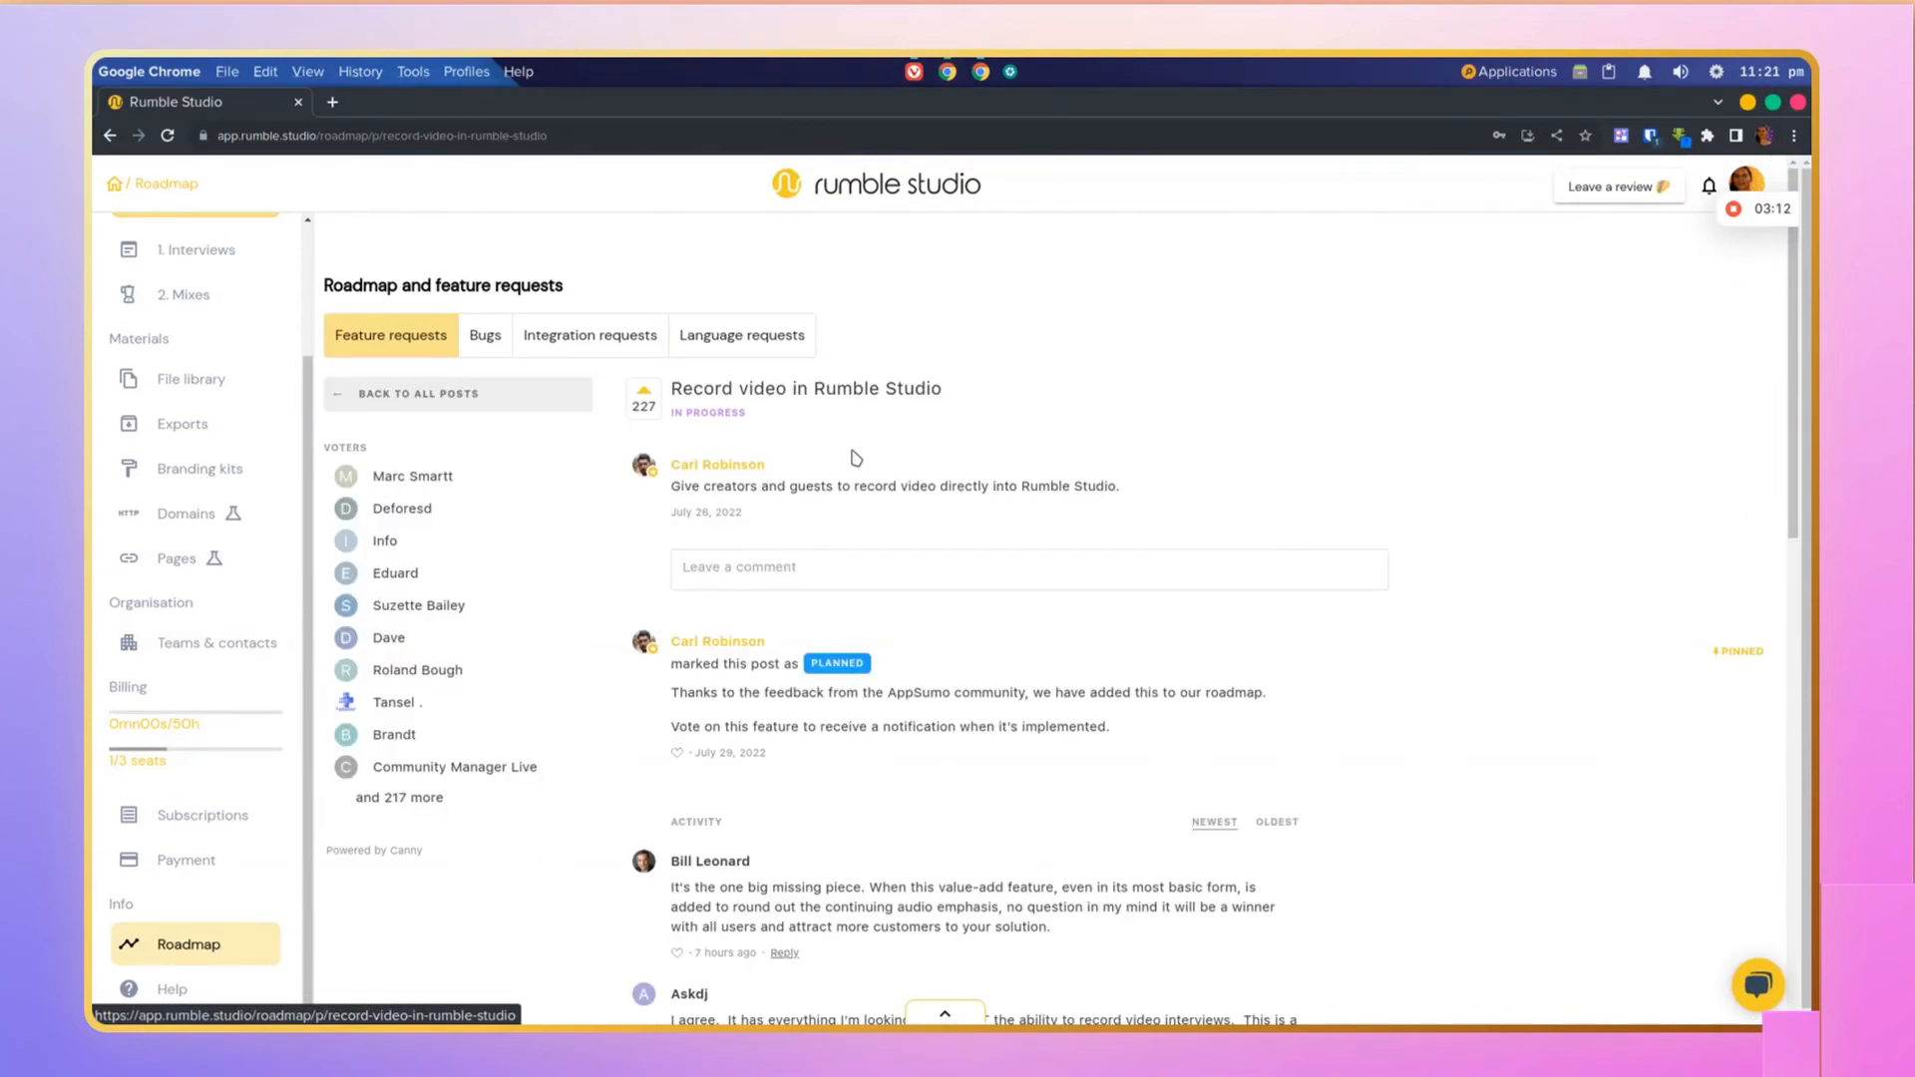
scroll(923, 619, "down", 5)
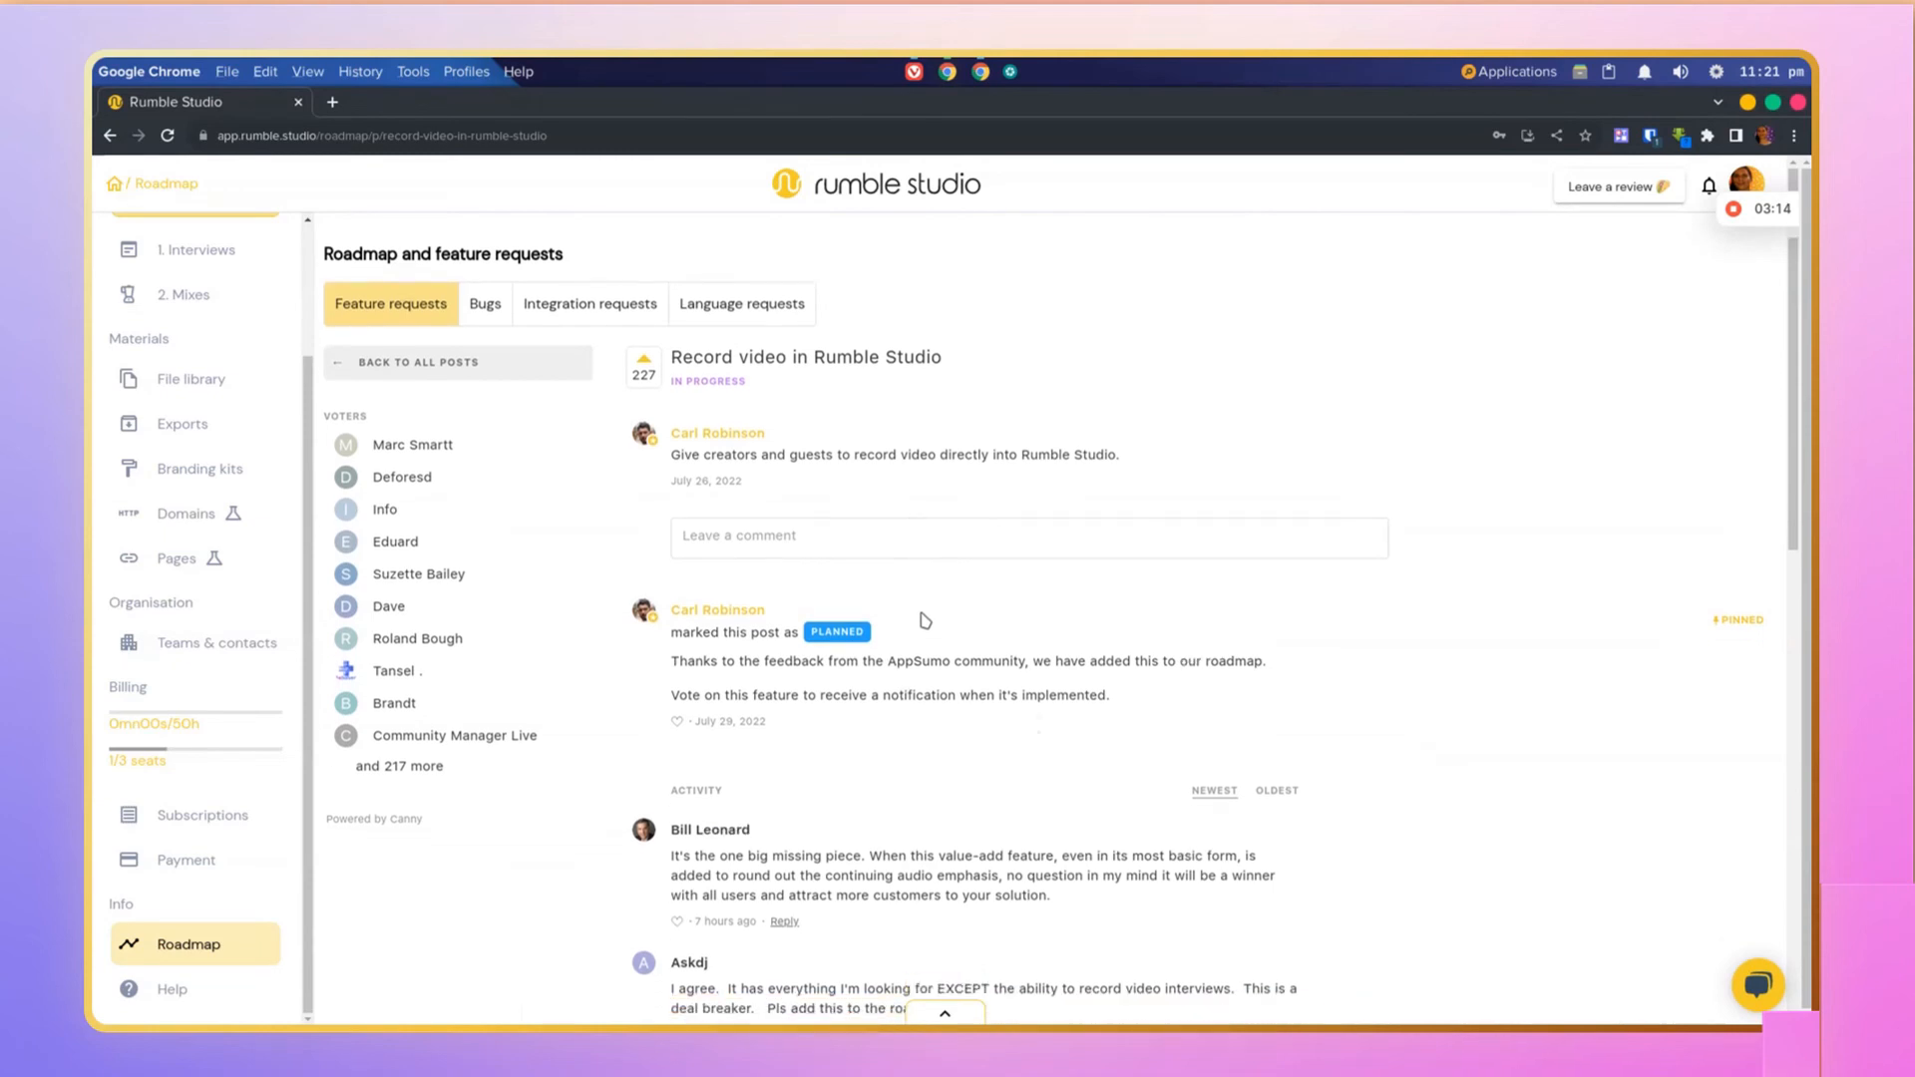
scroll(923, 621, "down", 3)
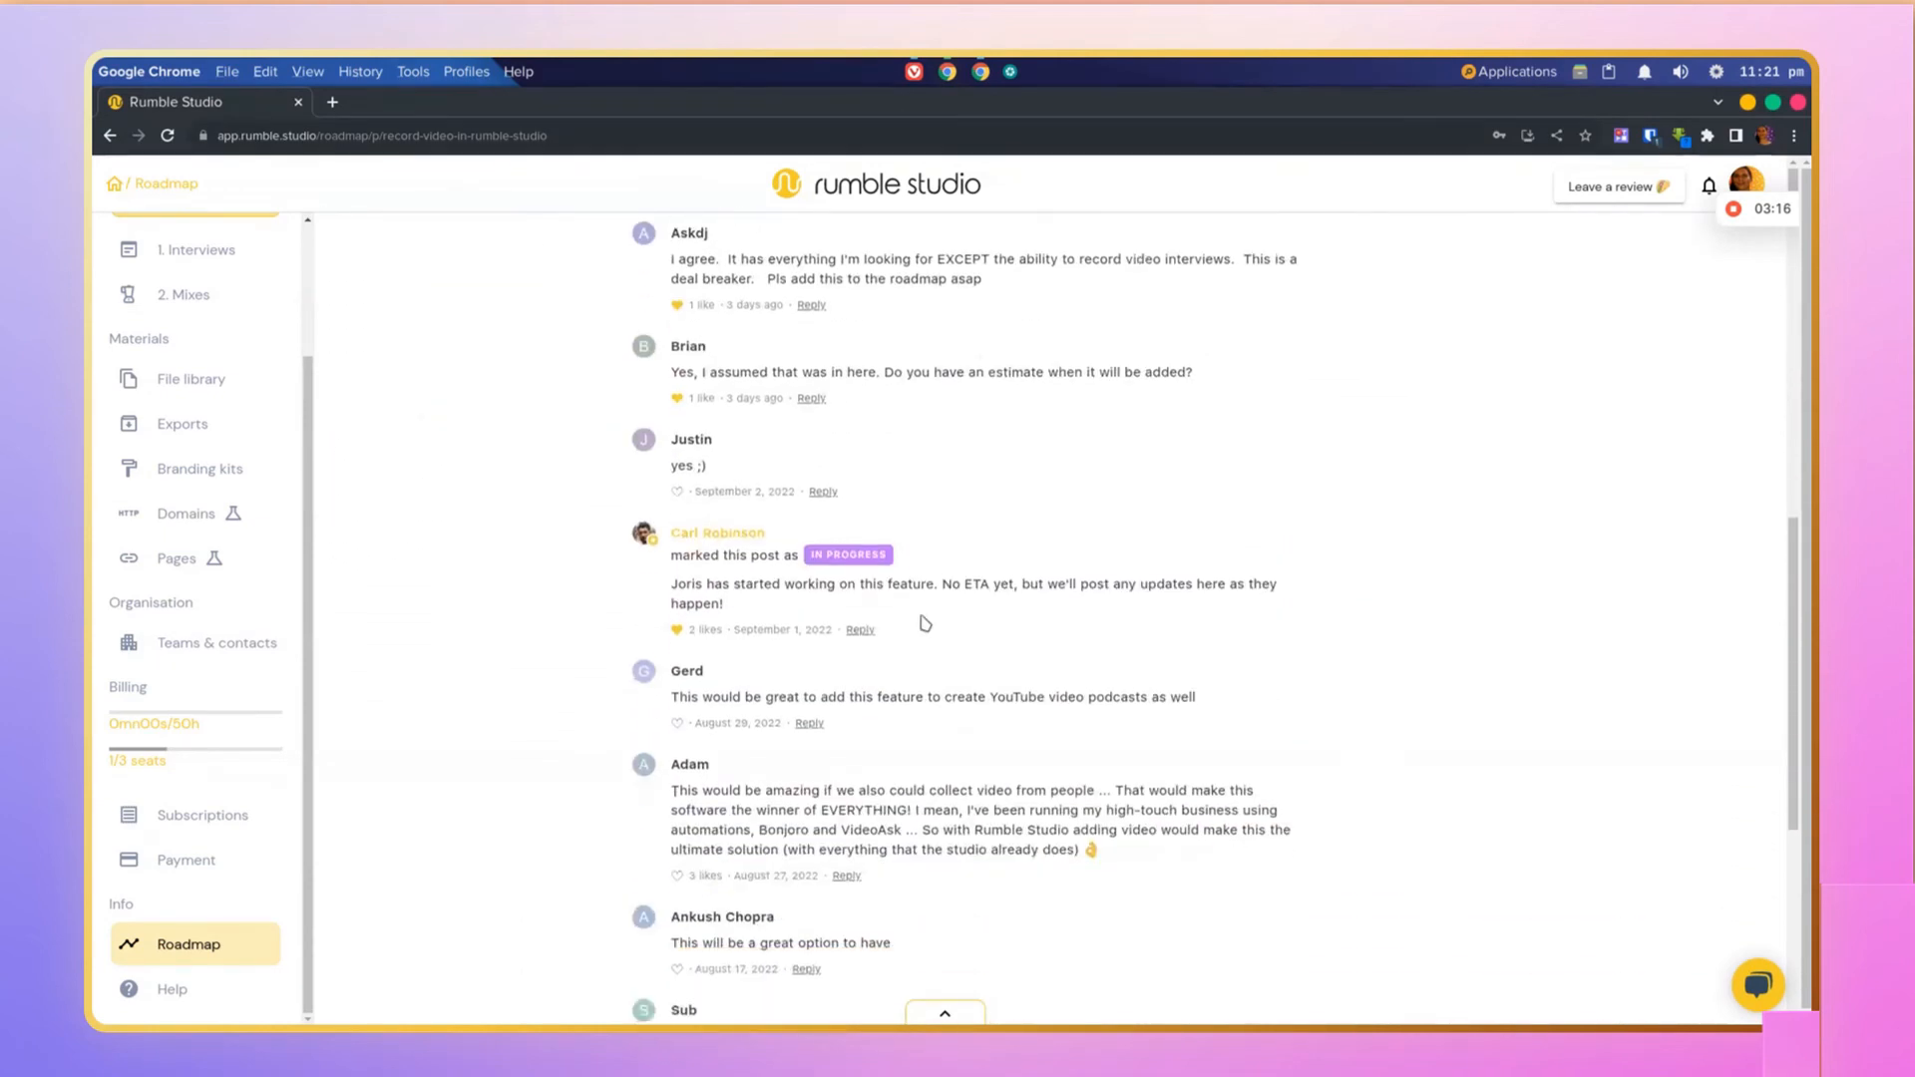
scroll(925, 624, "down", 1)
scroll(925, 624, "down", 1)
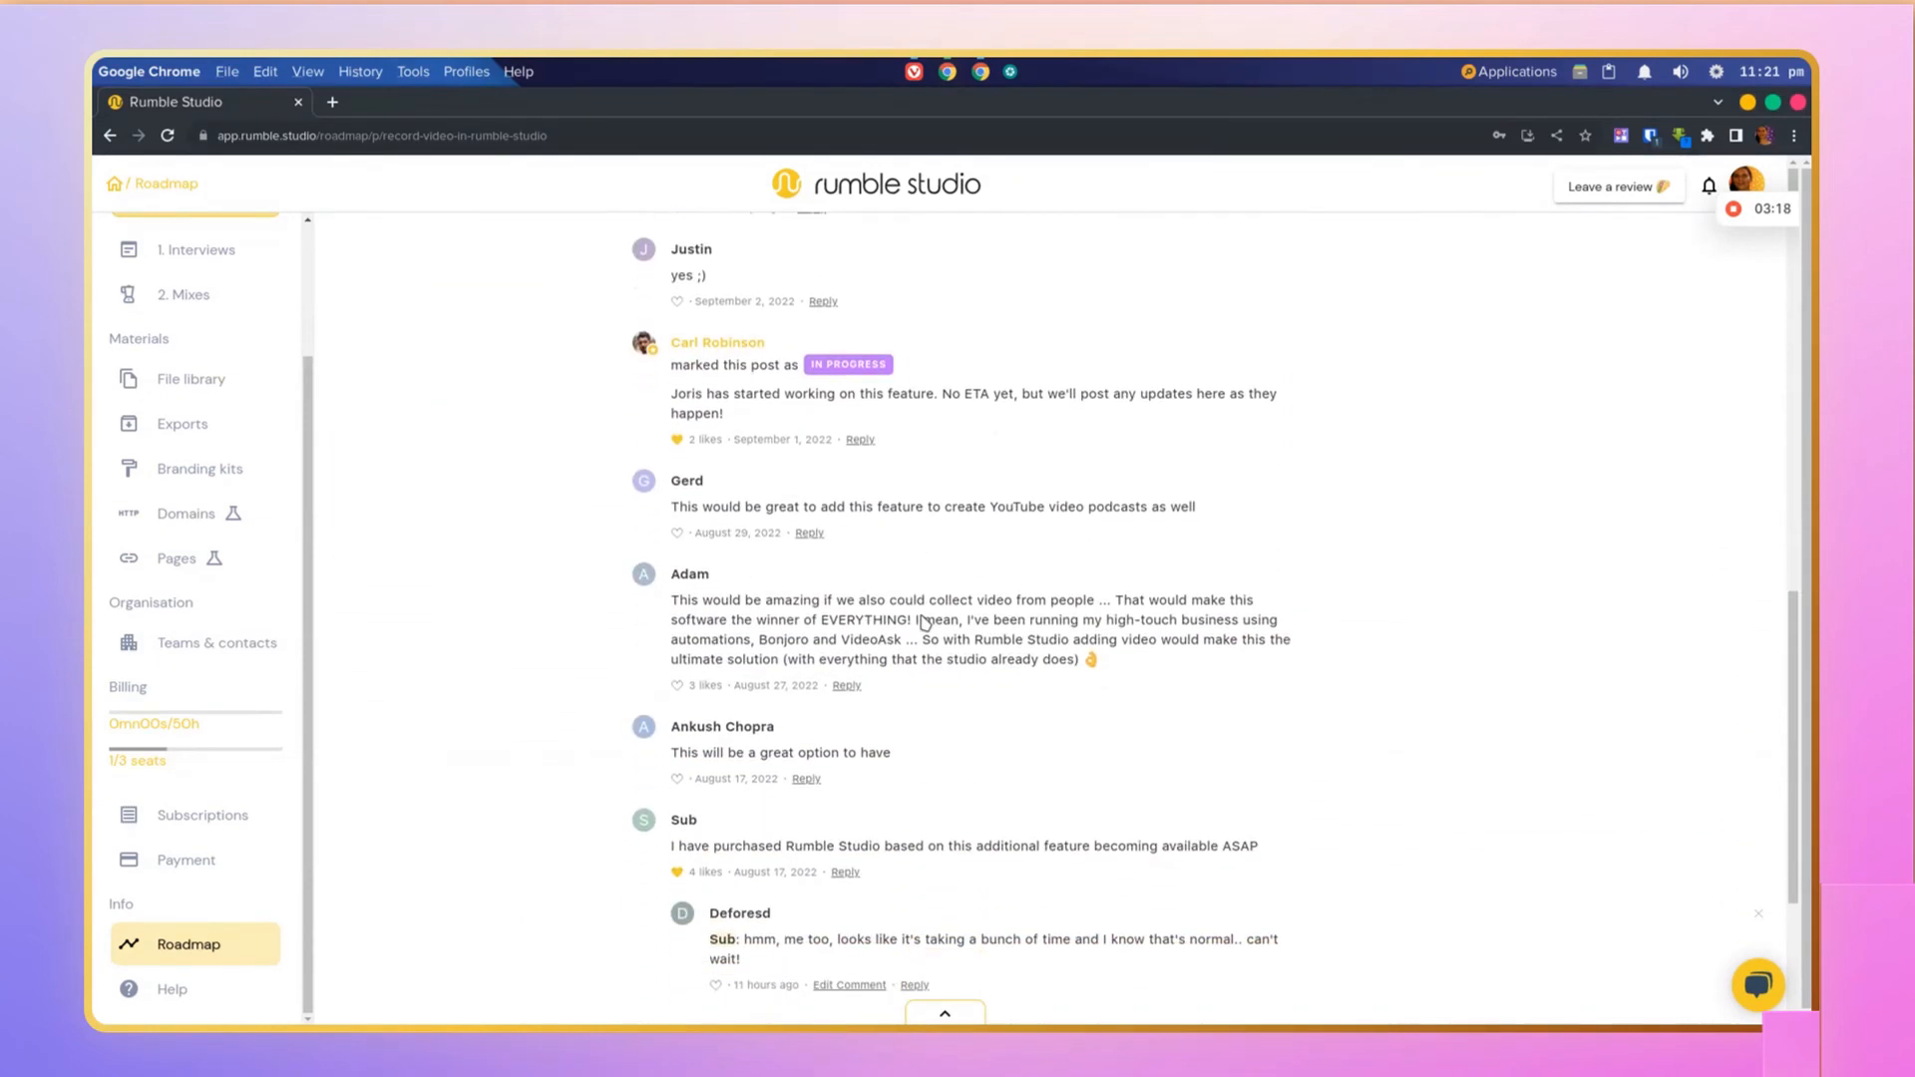
scroll(925, 624, "down", 3)
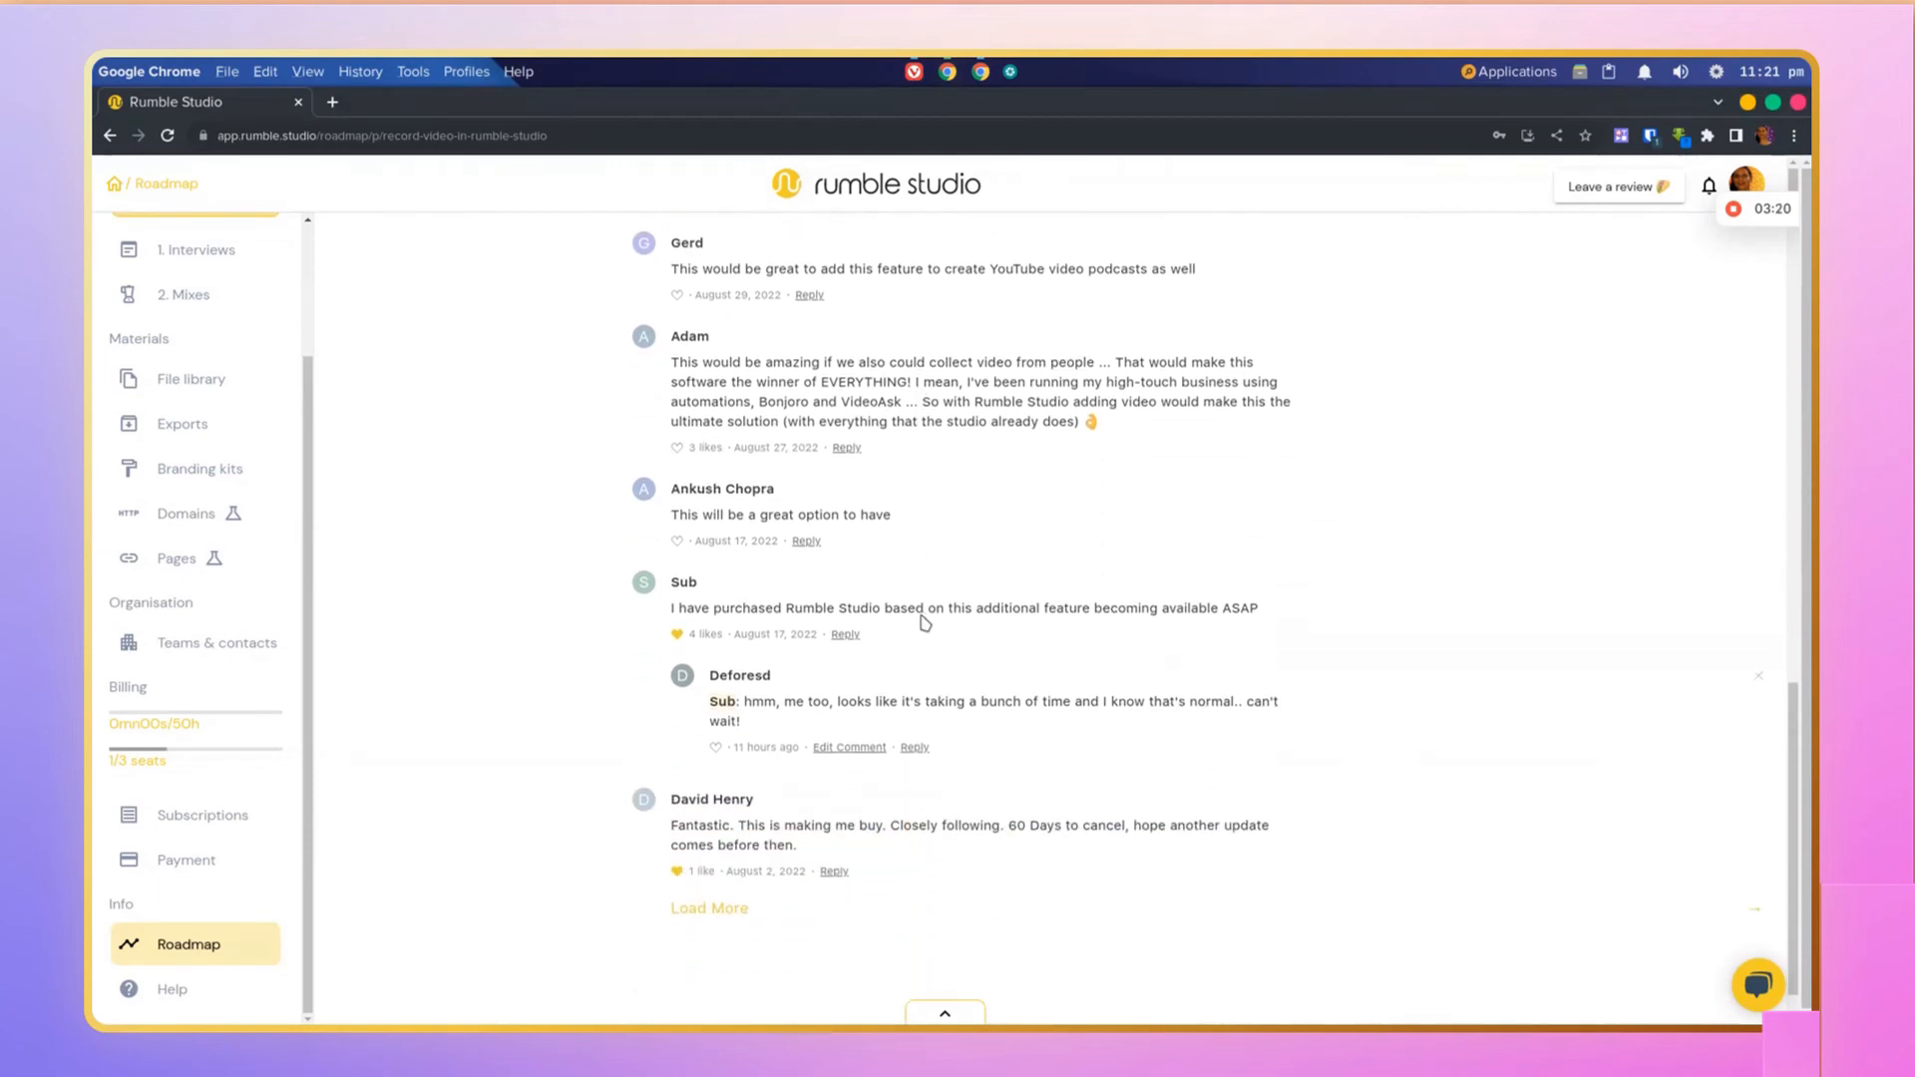
scroll(925, 624, "down", 1)
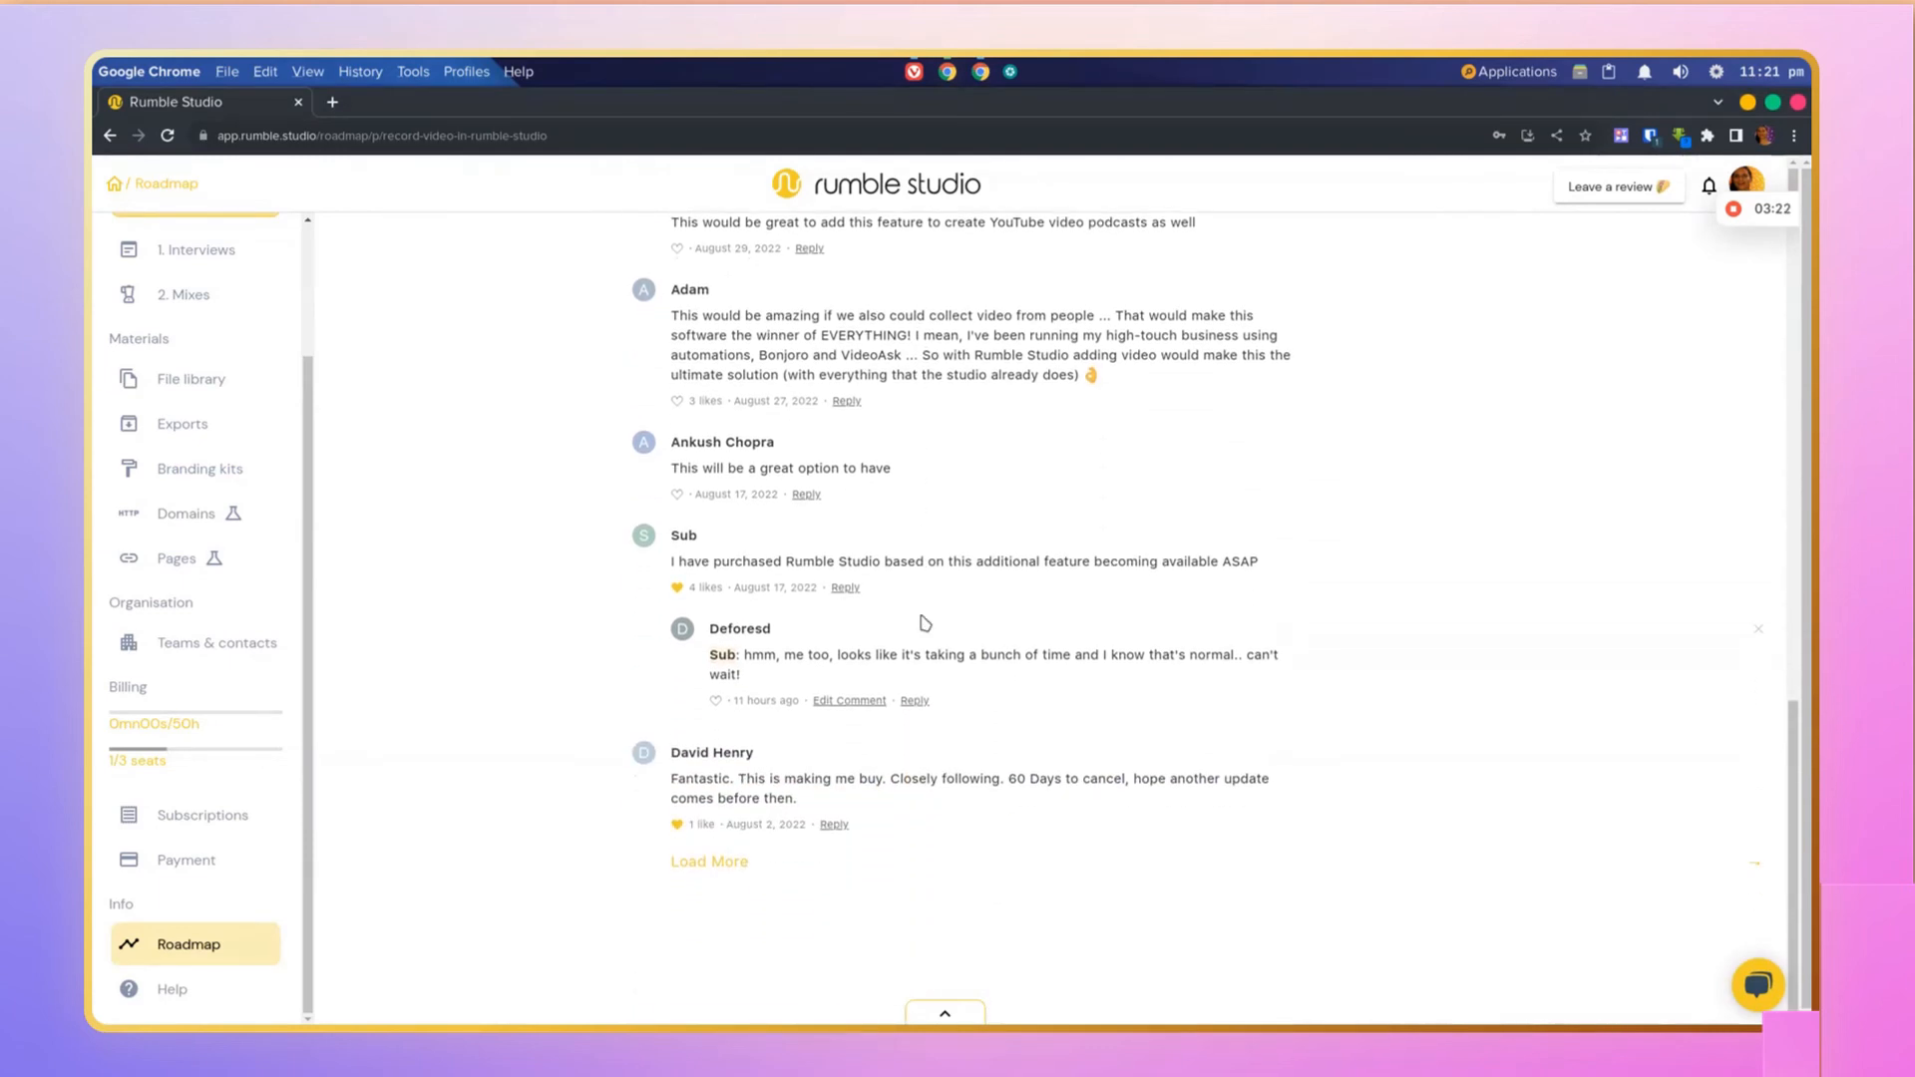
left_click(746, 861)
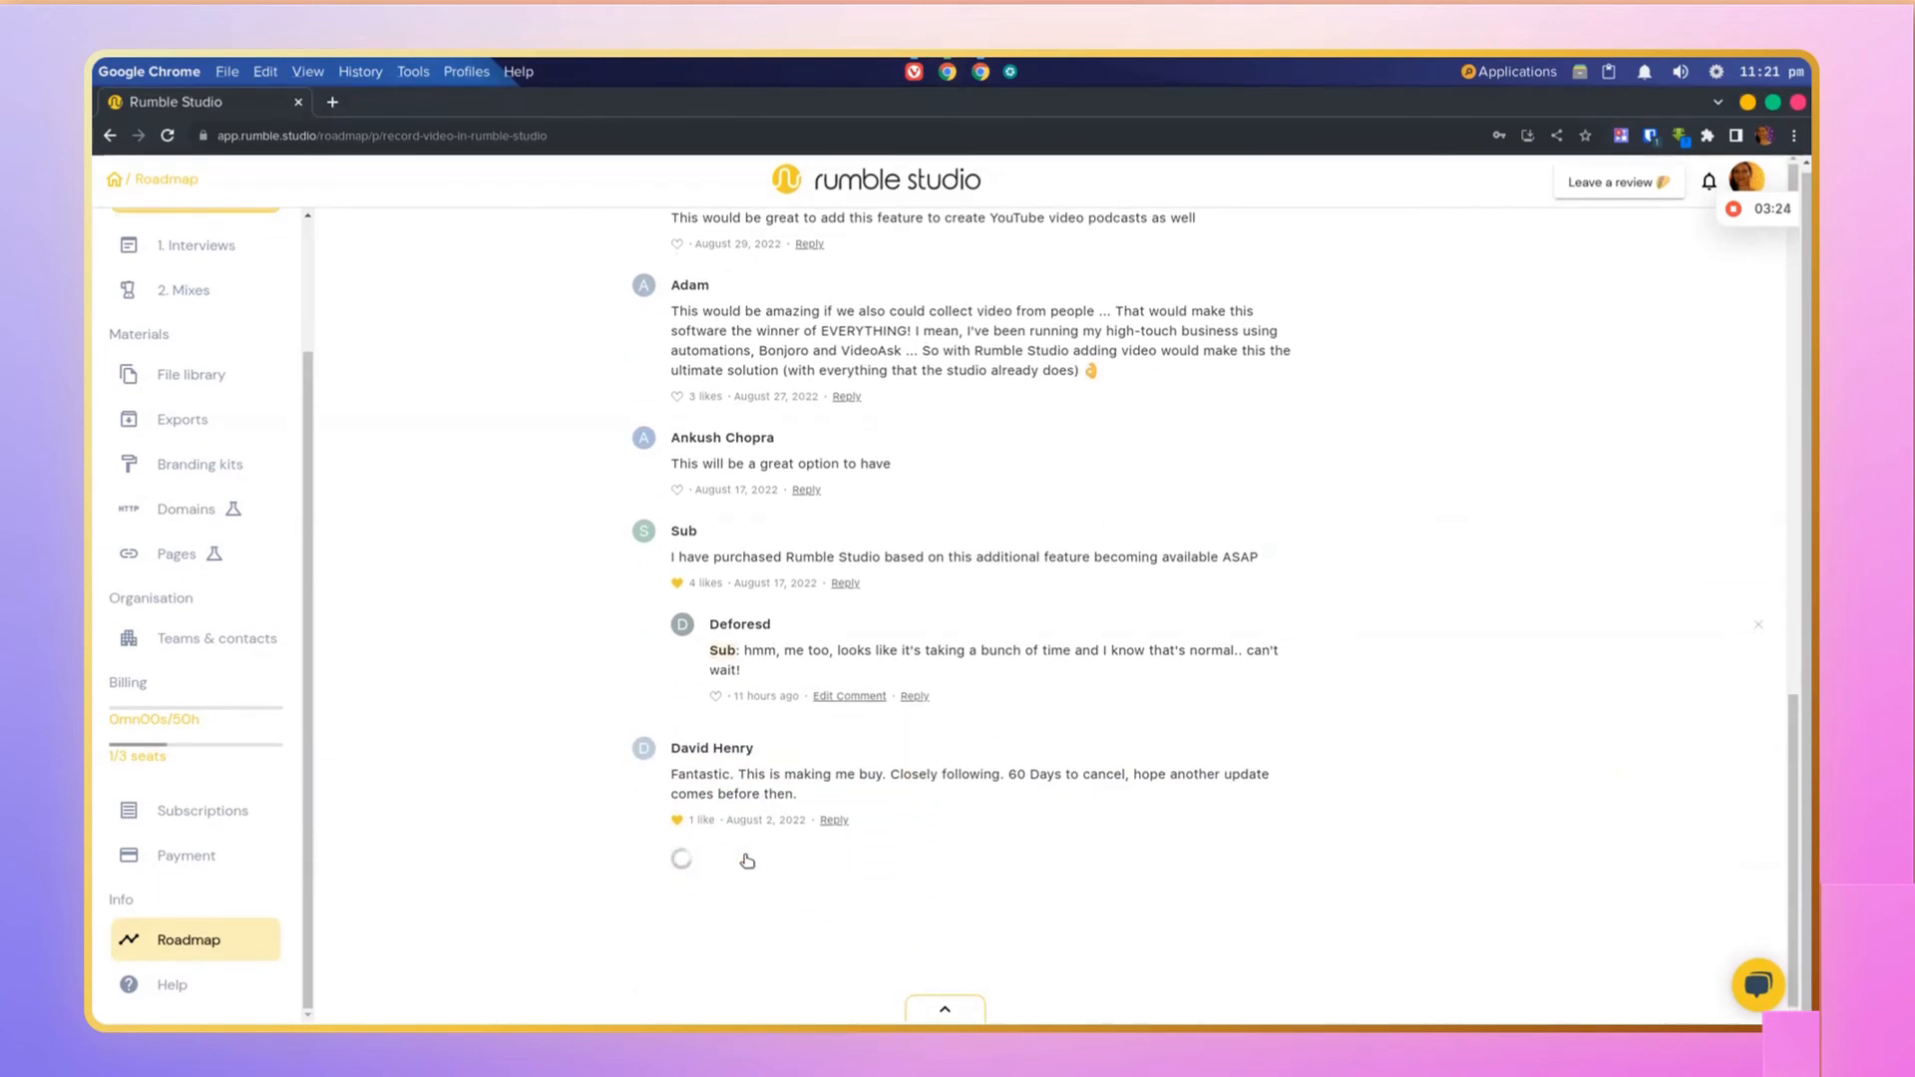
scroll(748, 856, "down", 4)
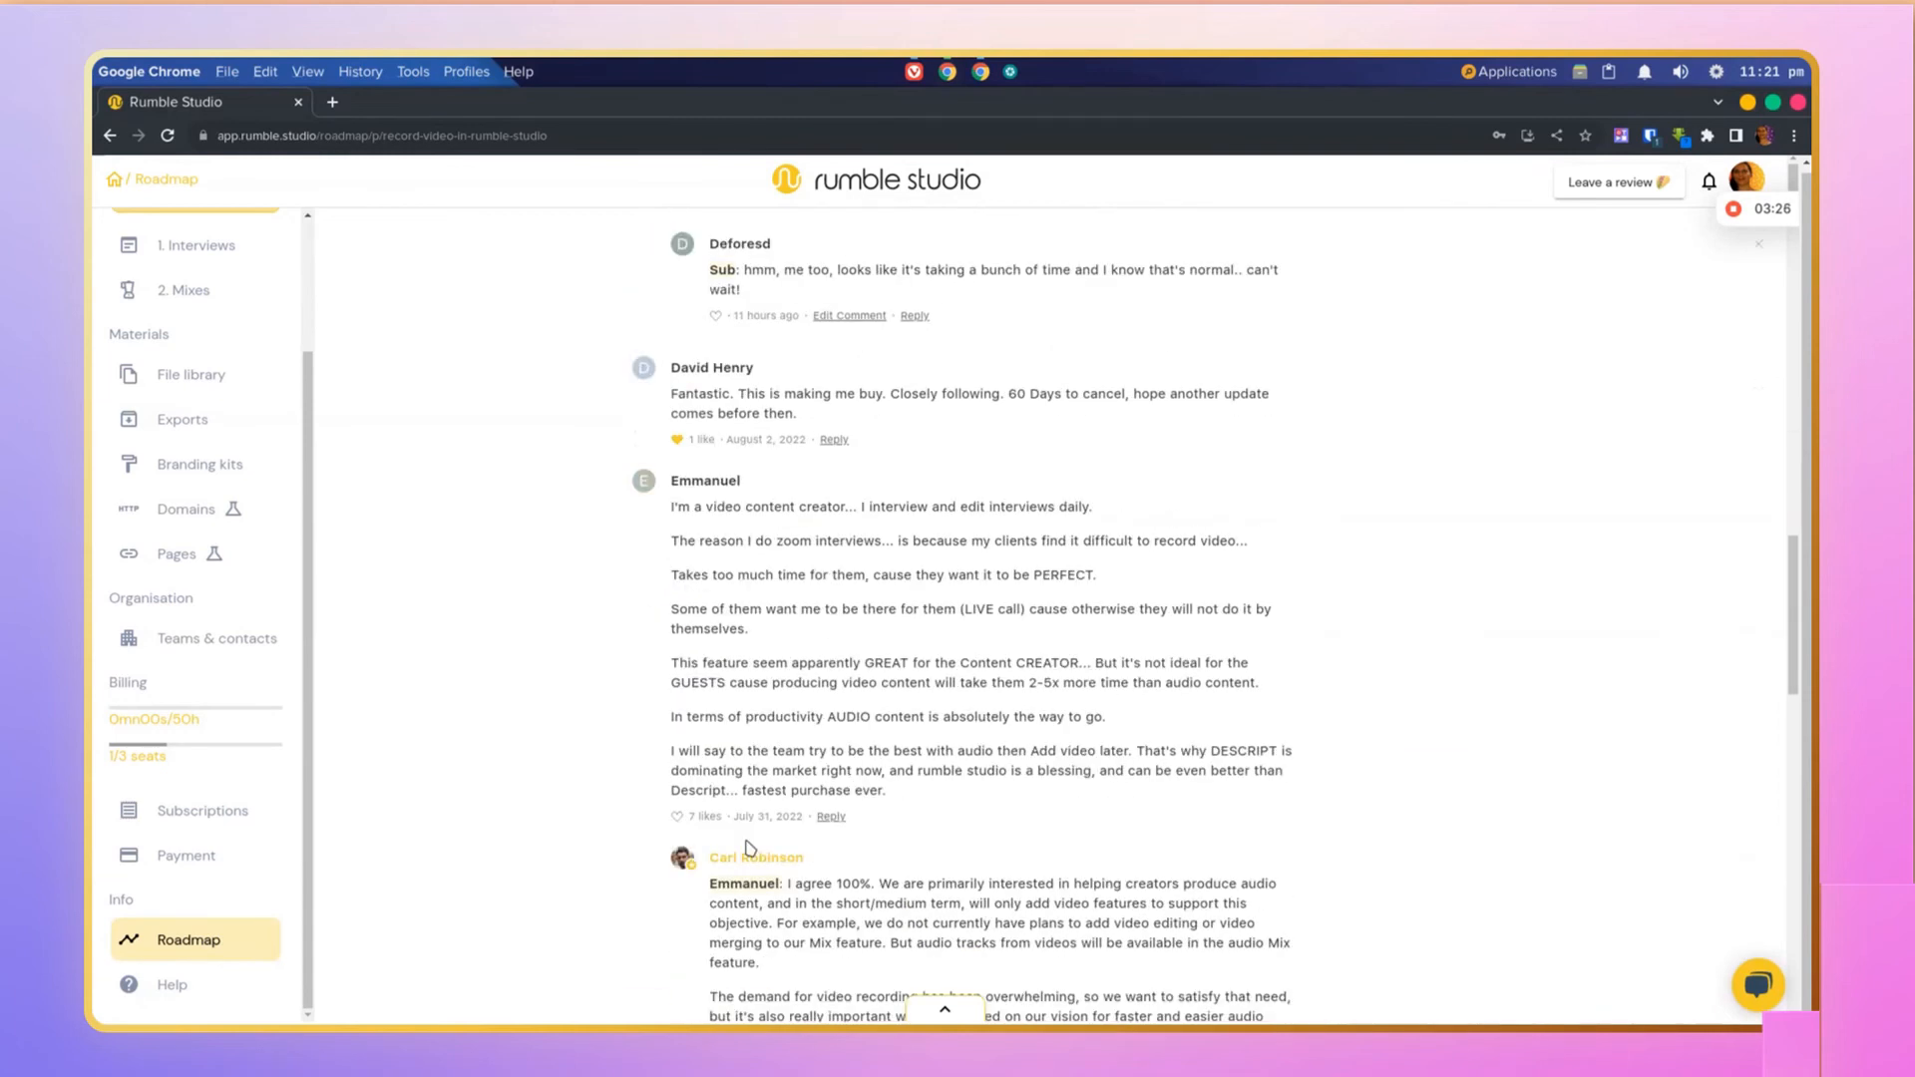
scroll(751, 848, "down", 3)
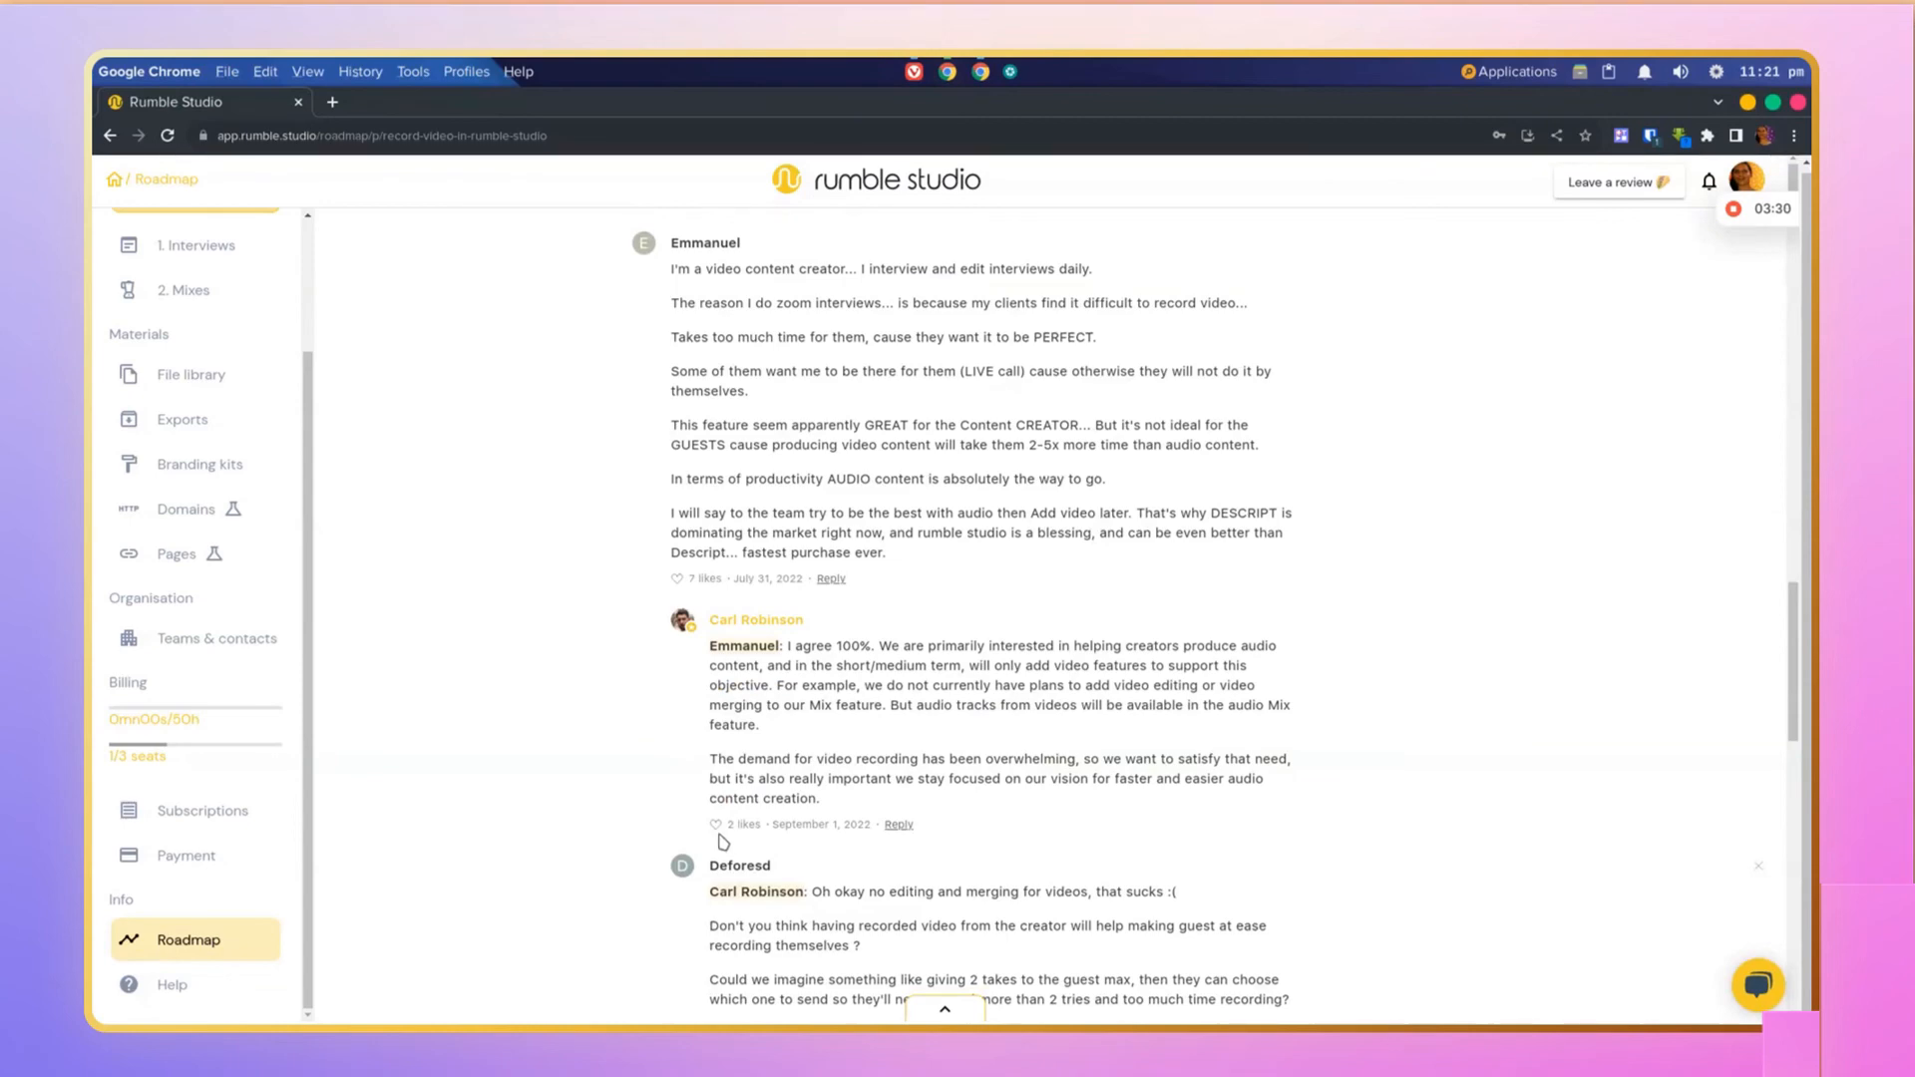
scroll(744, 840, "down", 3)
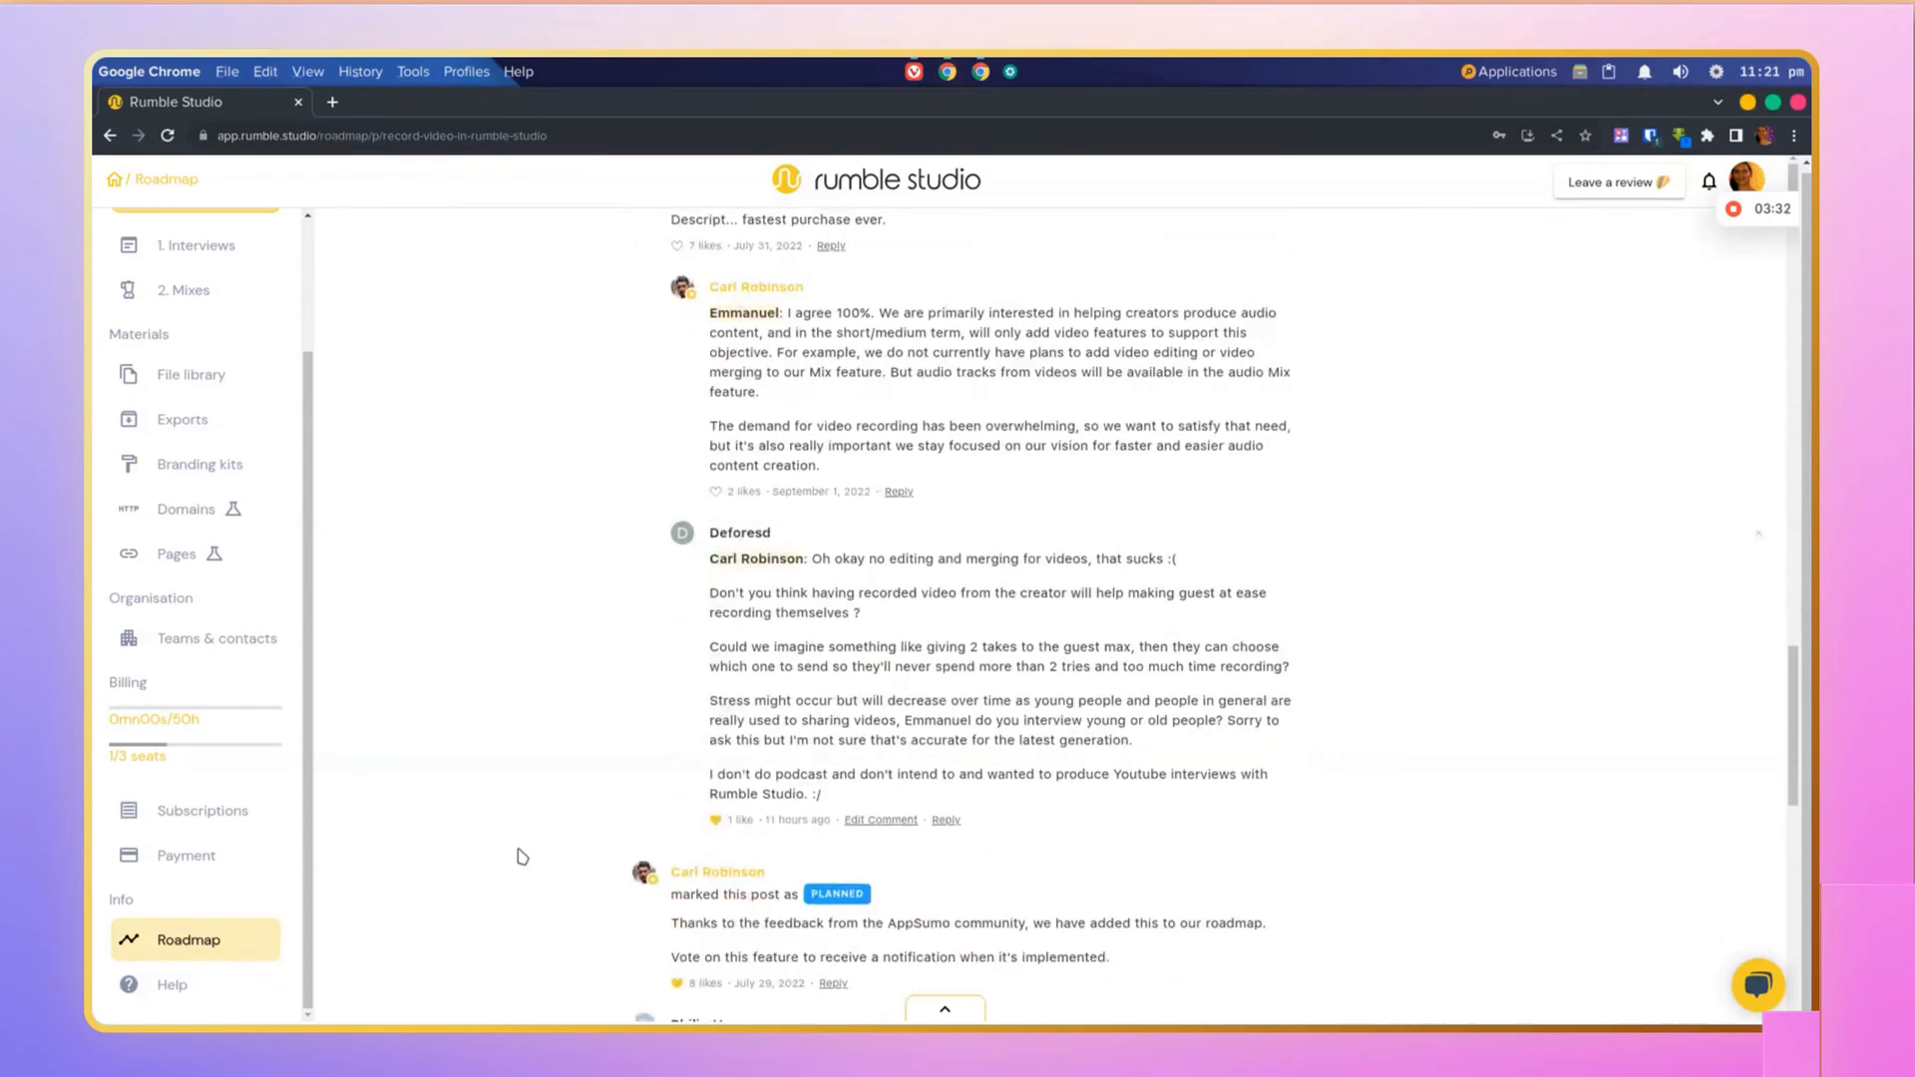
scroll(468, 630, "up", 1)
scroll(468, 630, "up", 15)
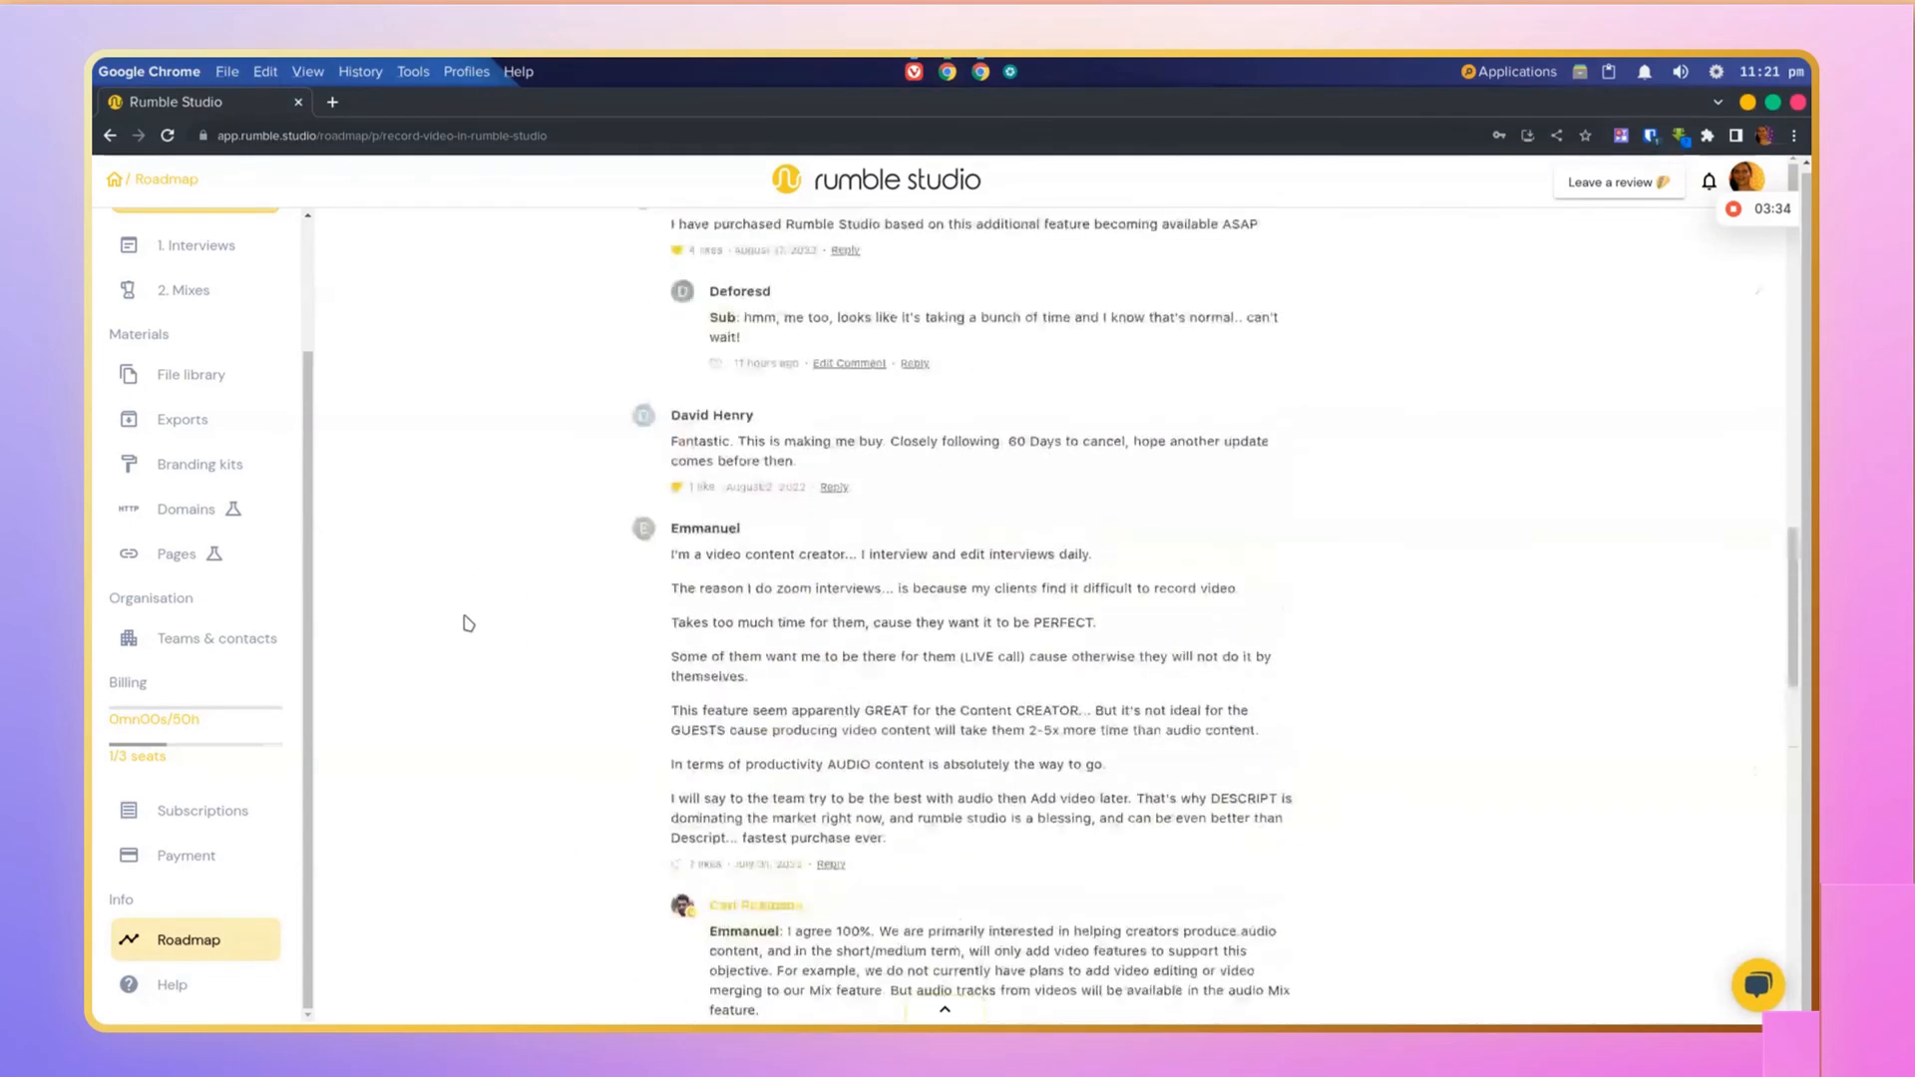
scroll(468, 620, "up", 3)
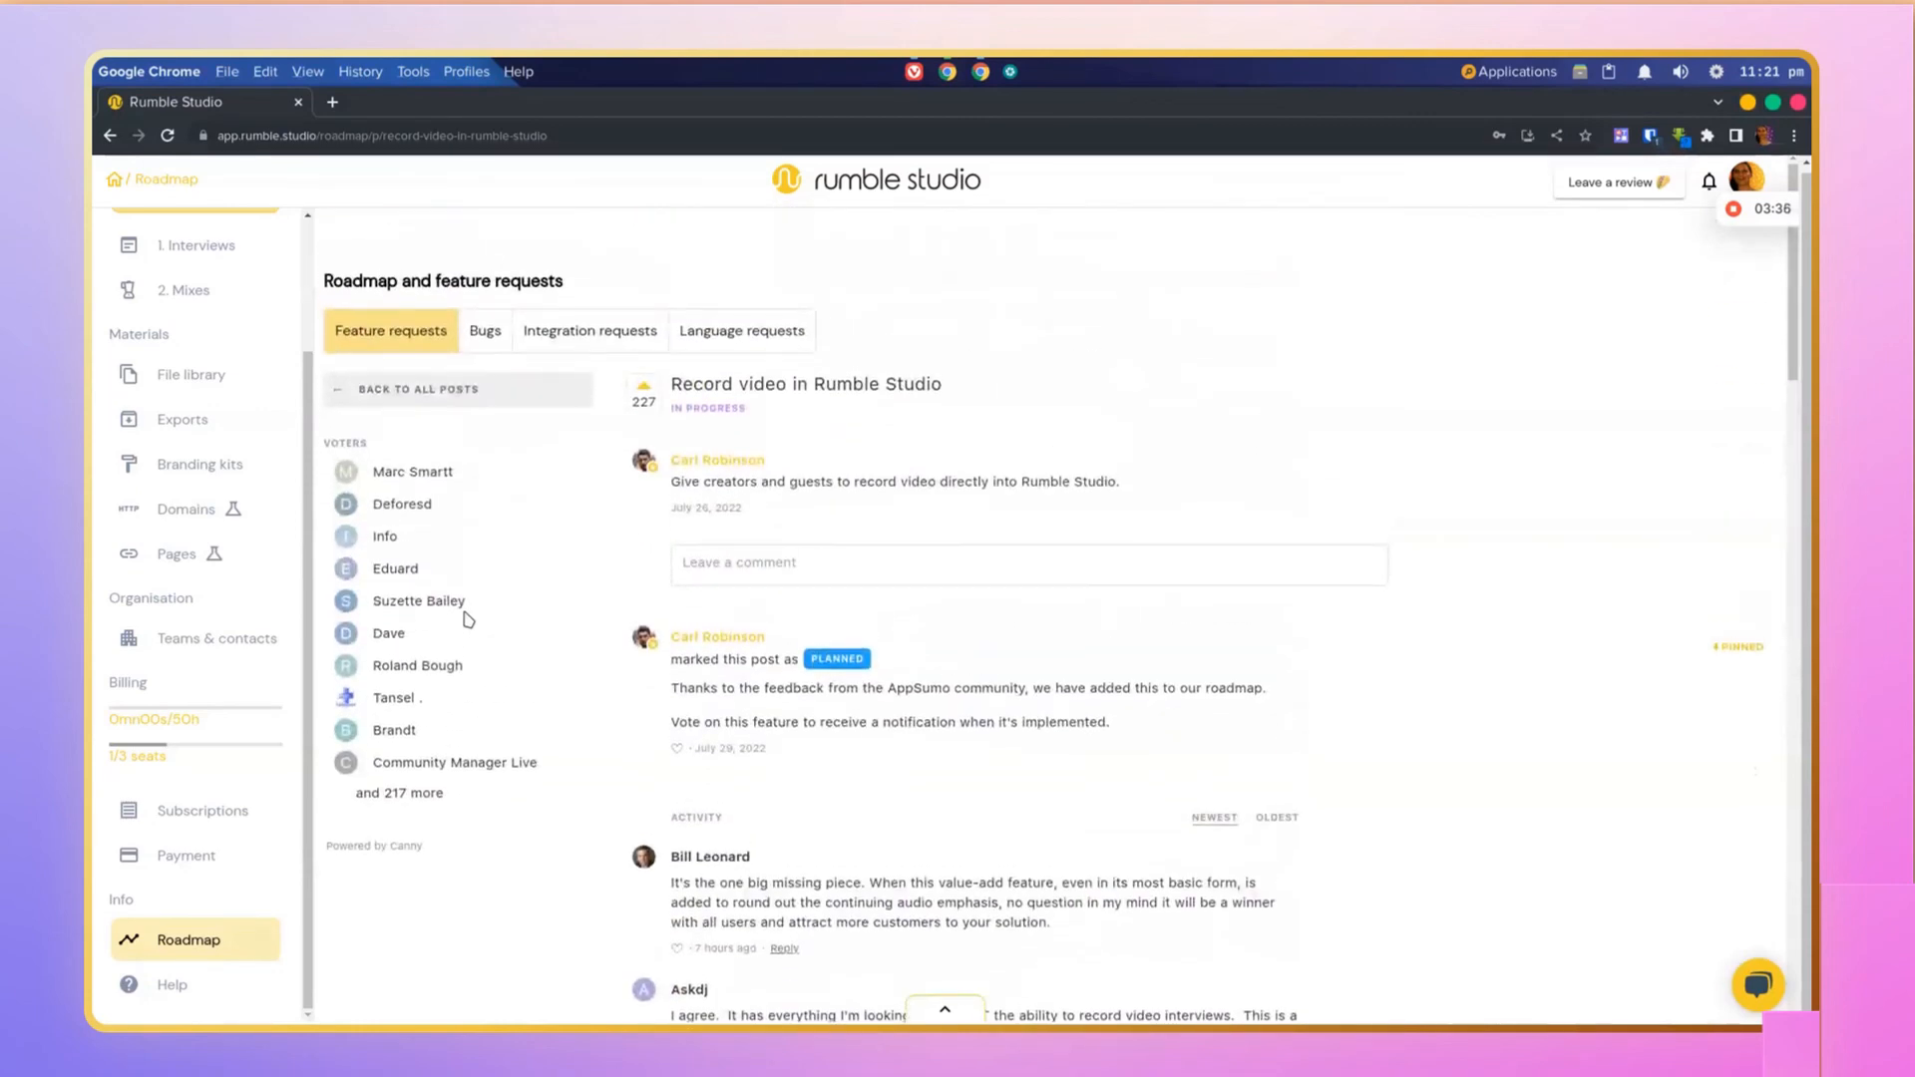
left_click(518, 388)
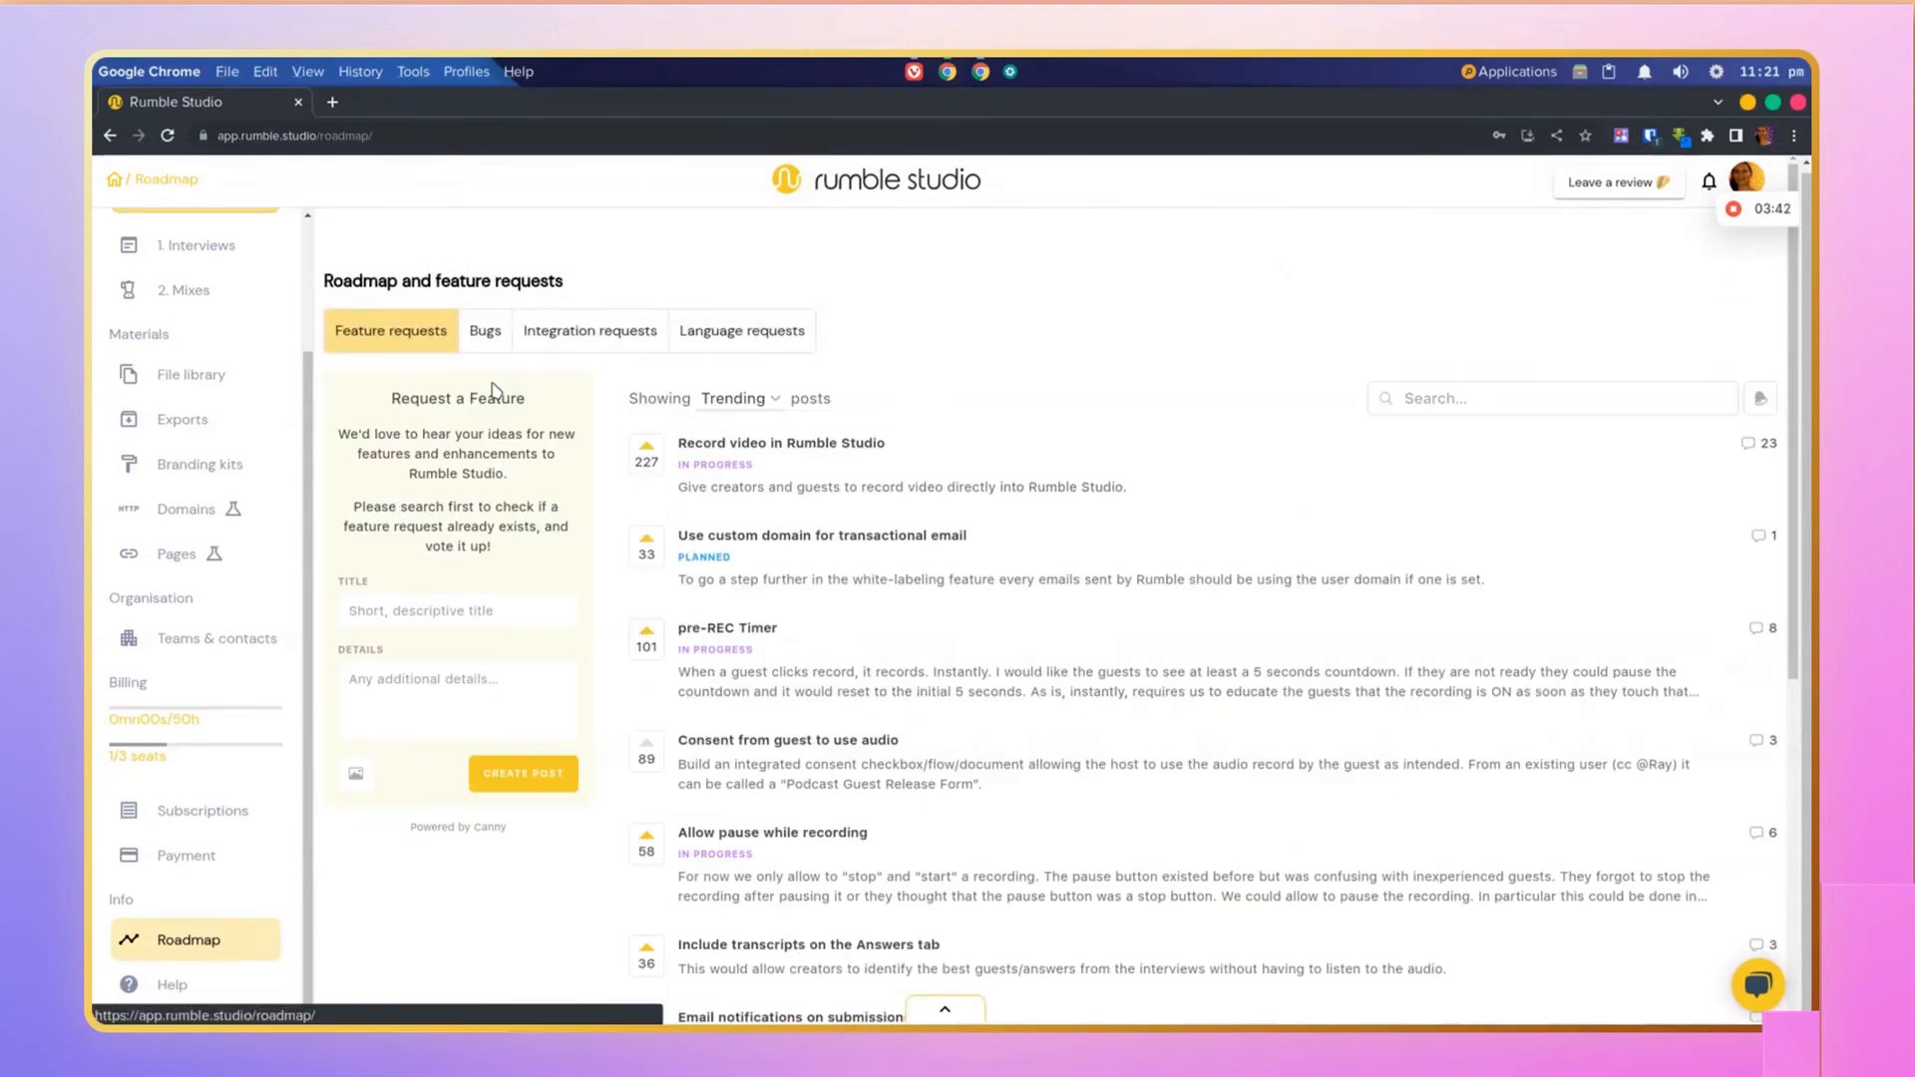